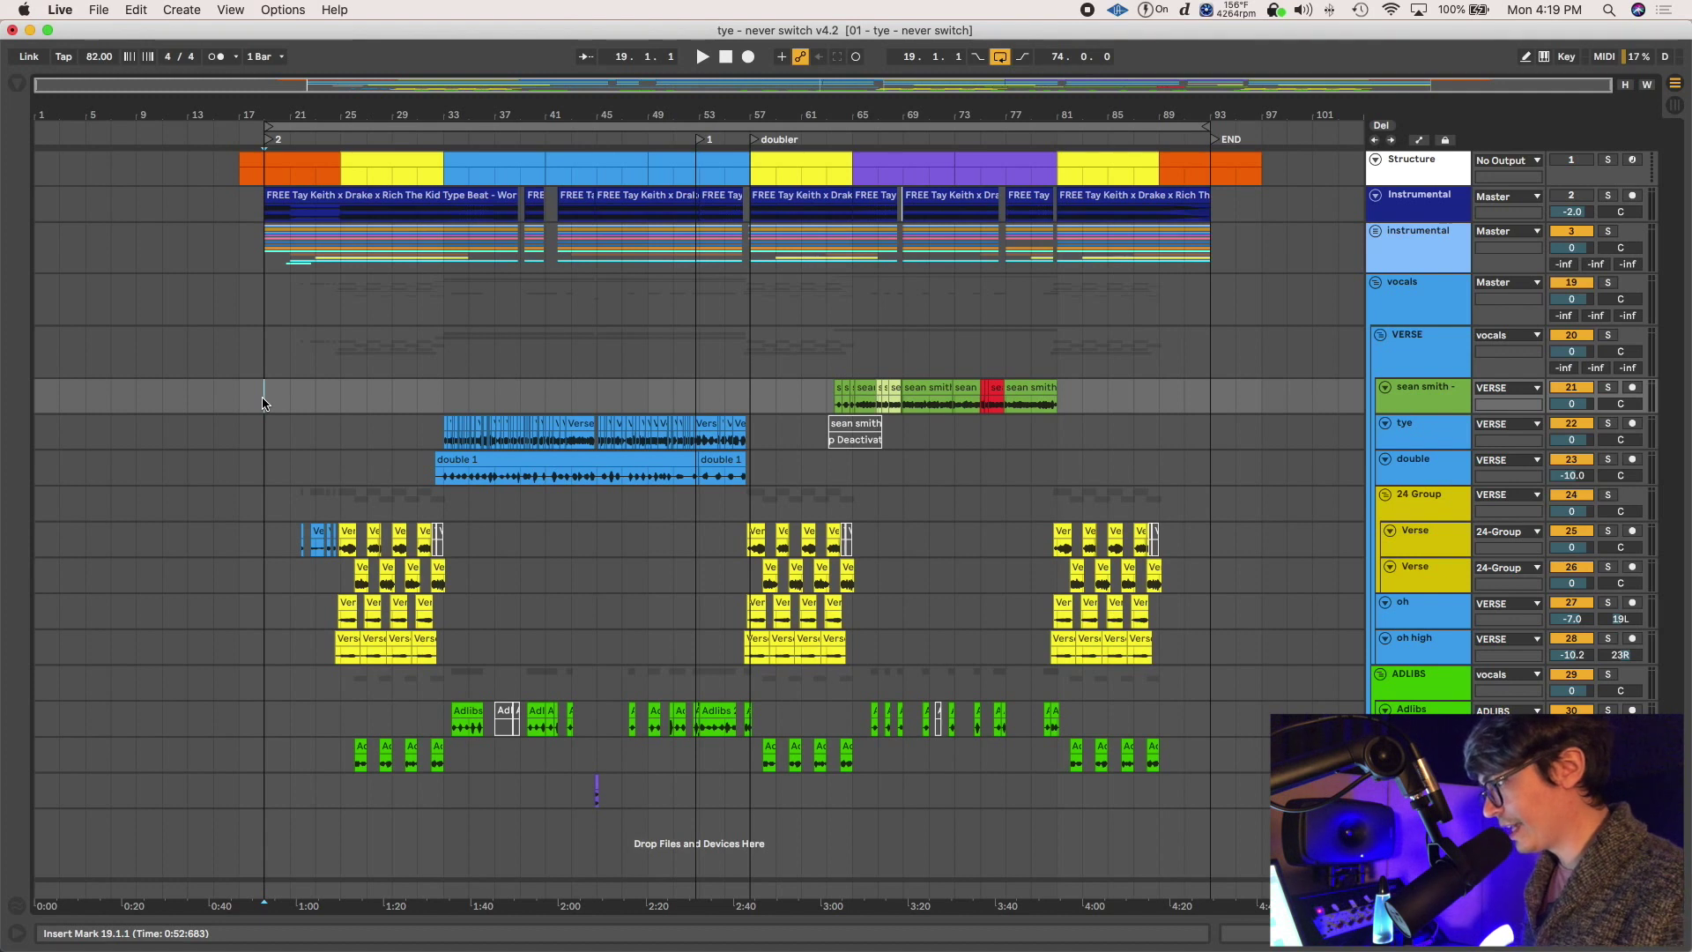
click(443, 353)
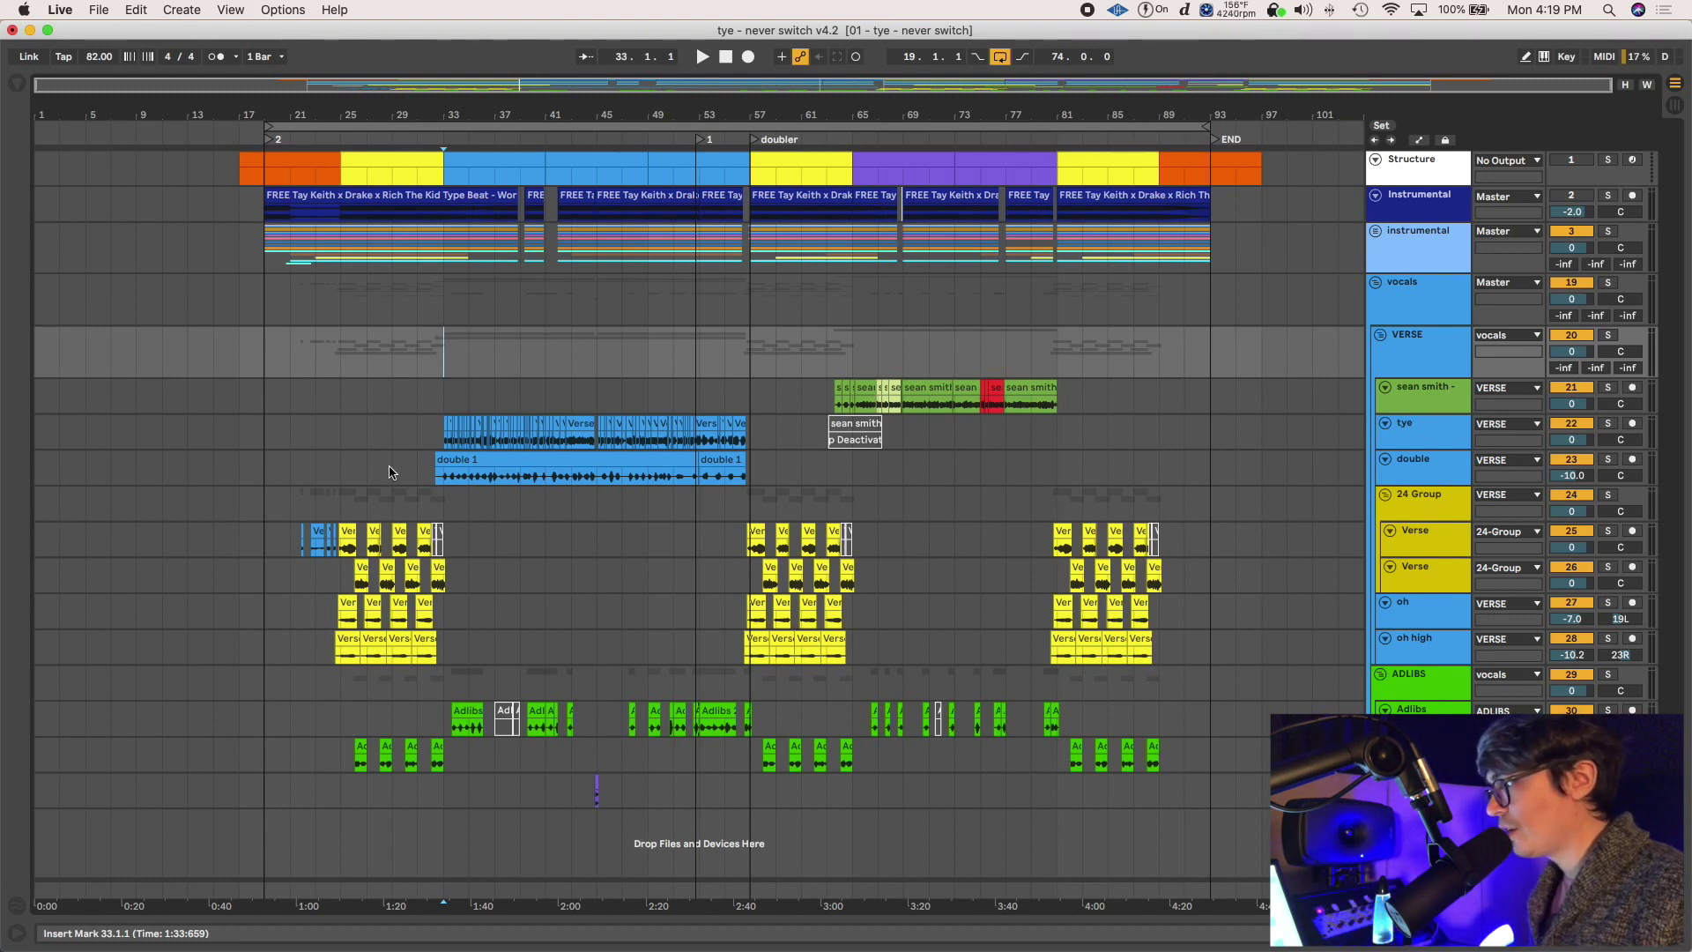
drag(493, 638, 291, 524)
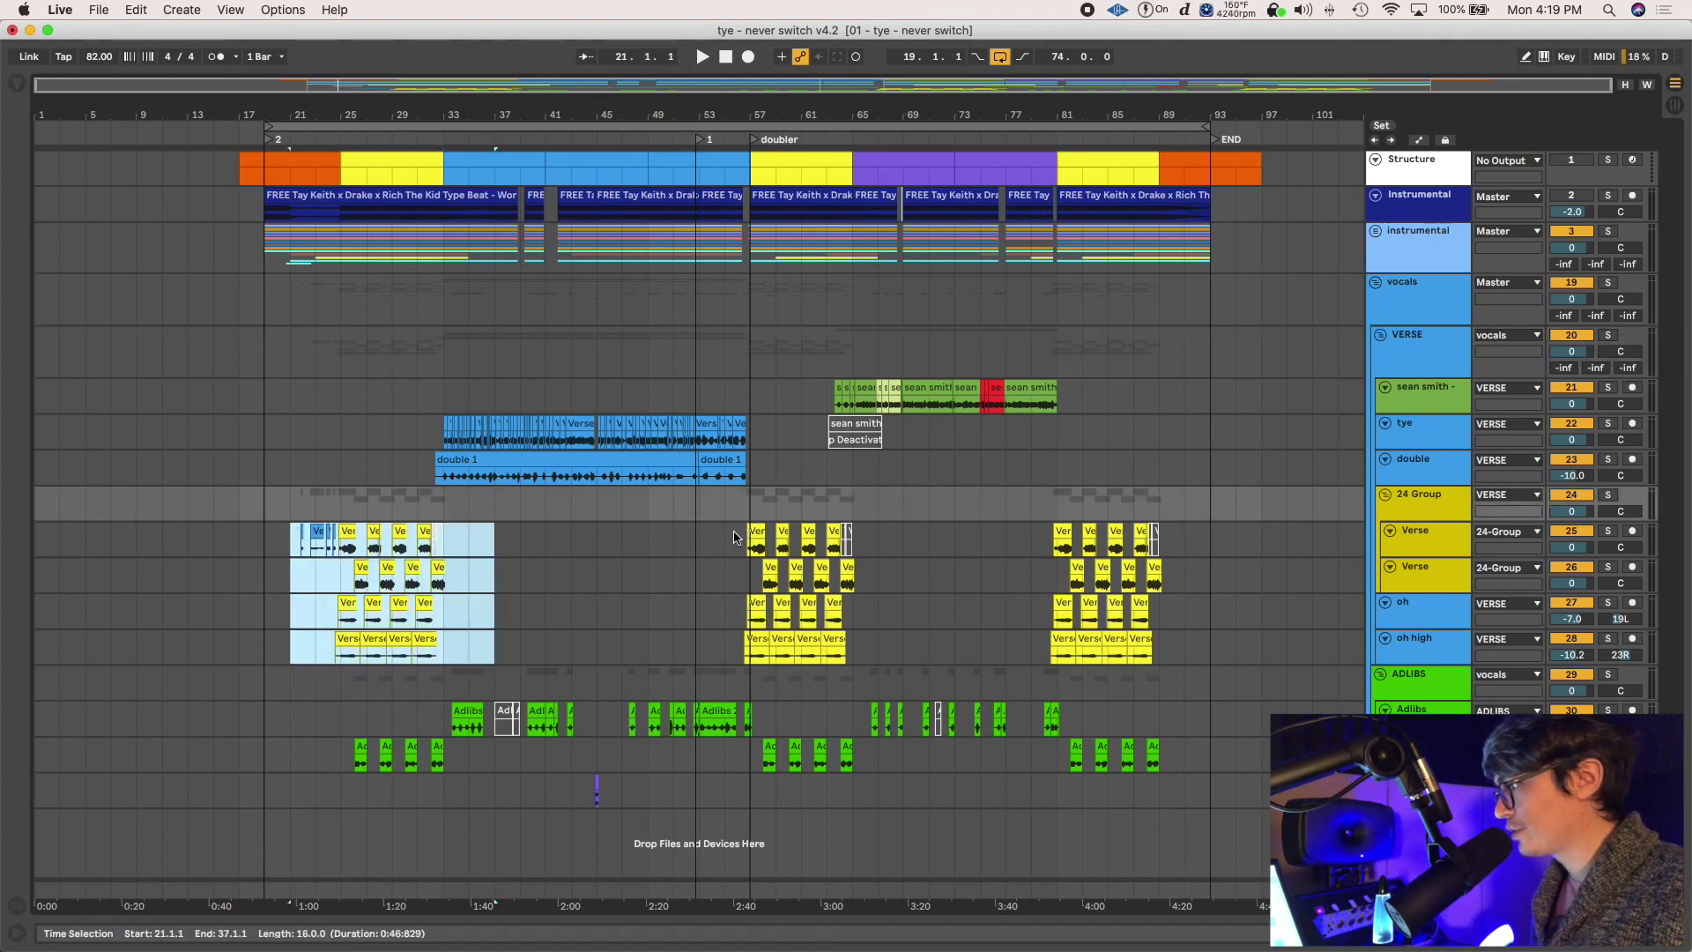
drag(410, 427, 805, 465)
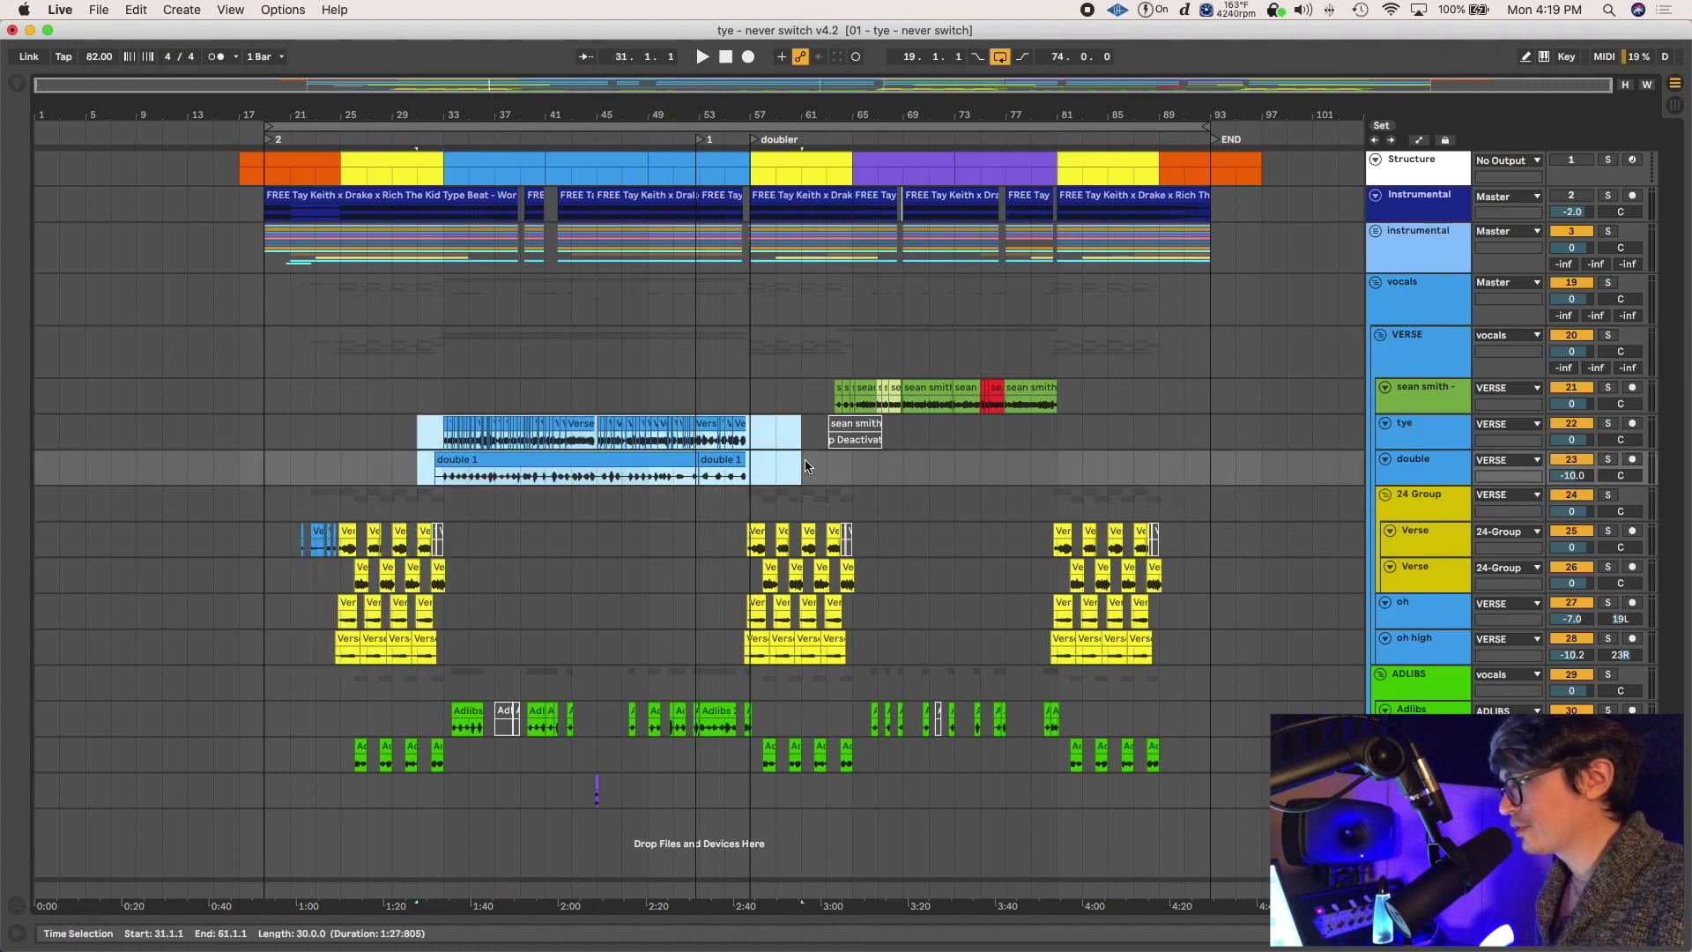
drag(802, 394, 1104, 386)
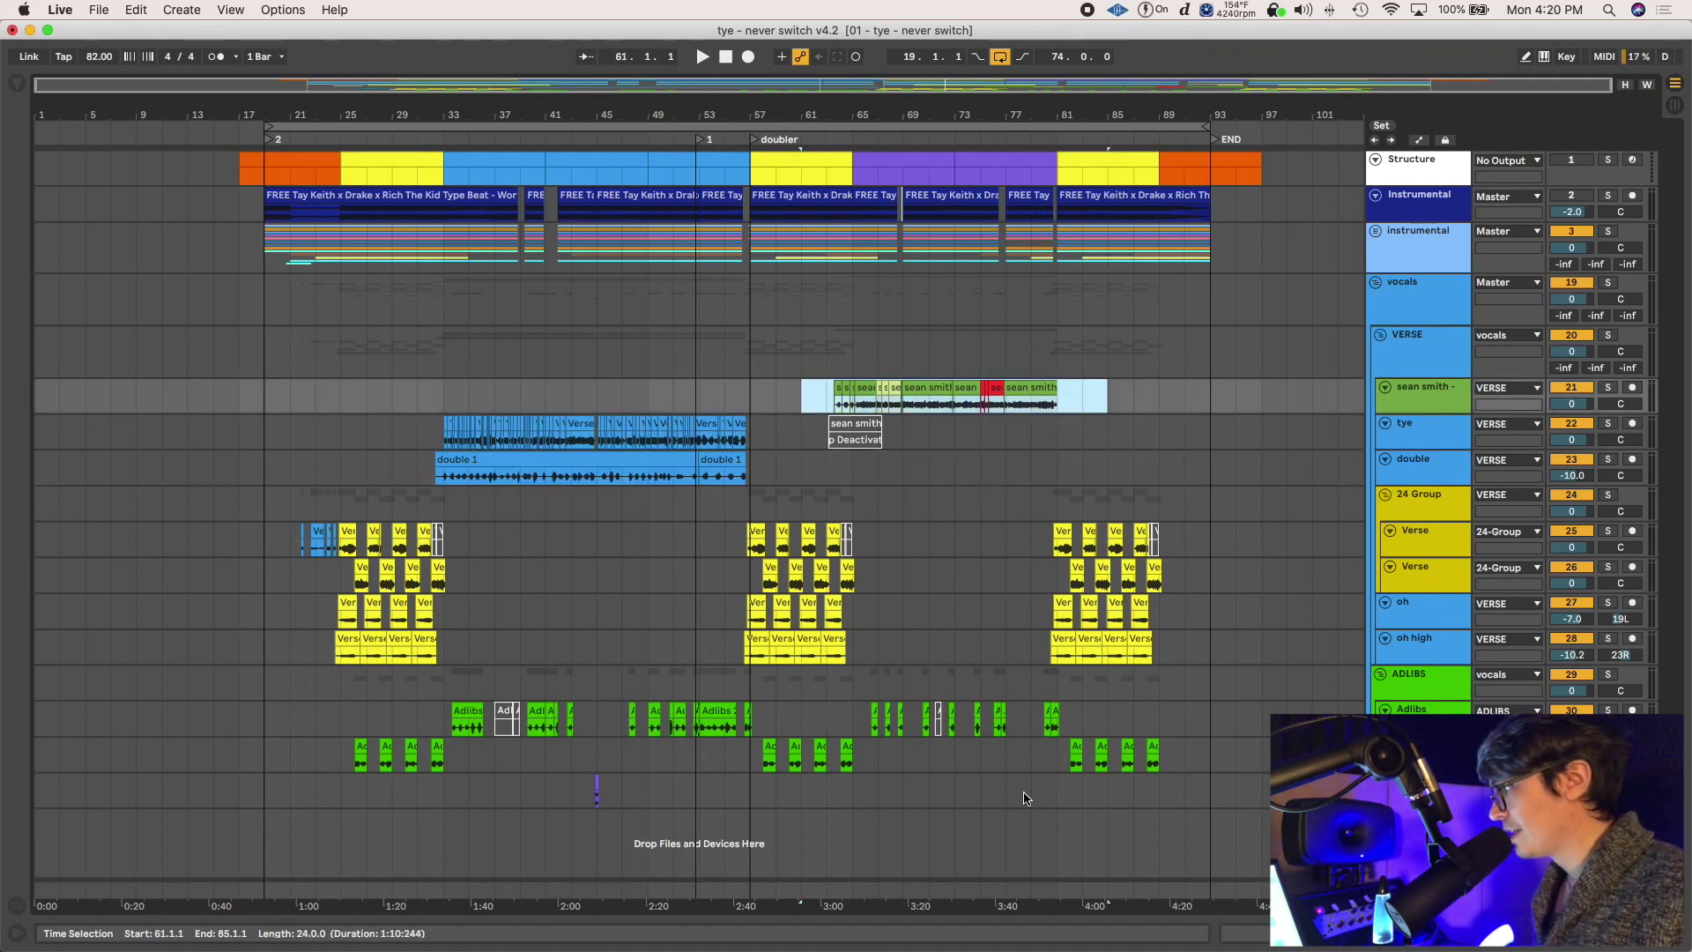
drag(1210, 798, 270, 717)
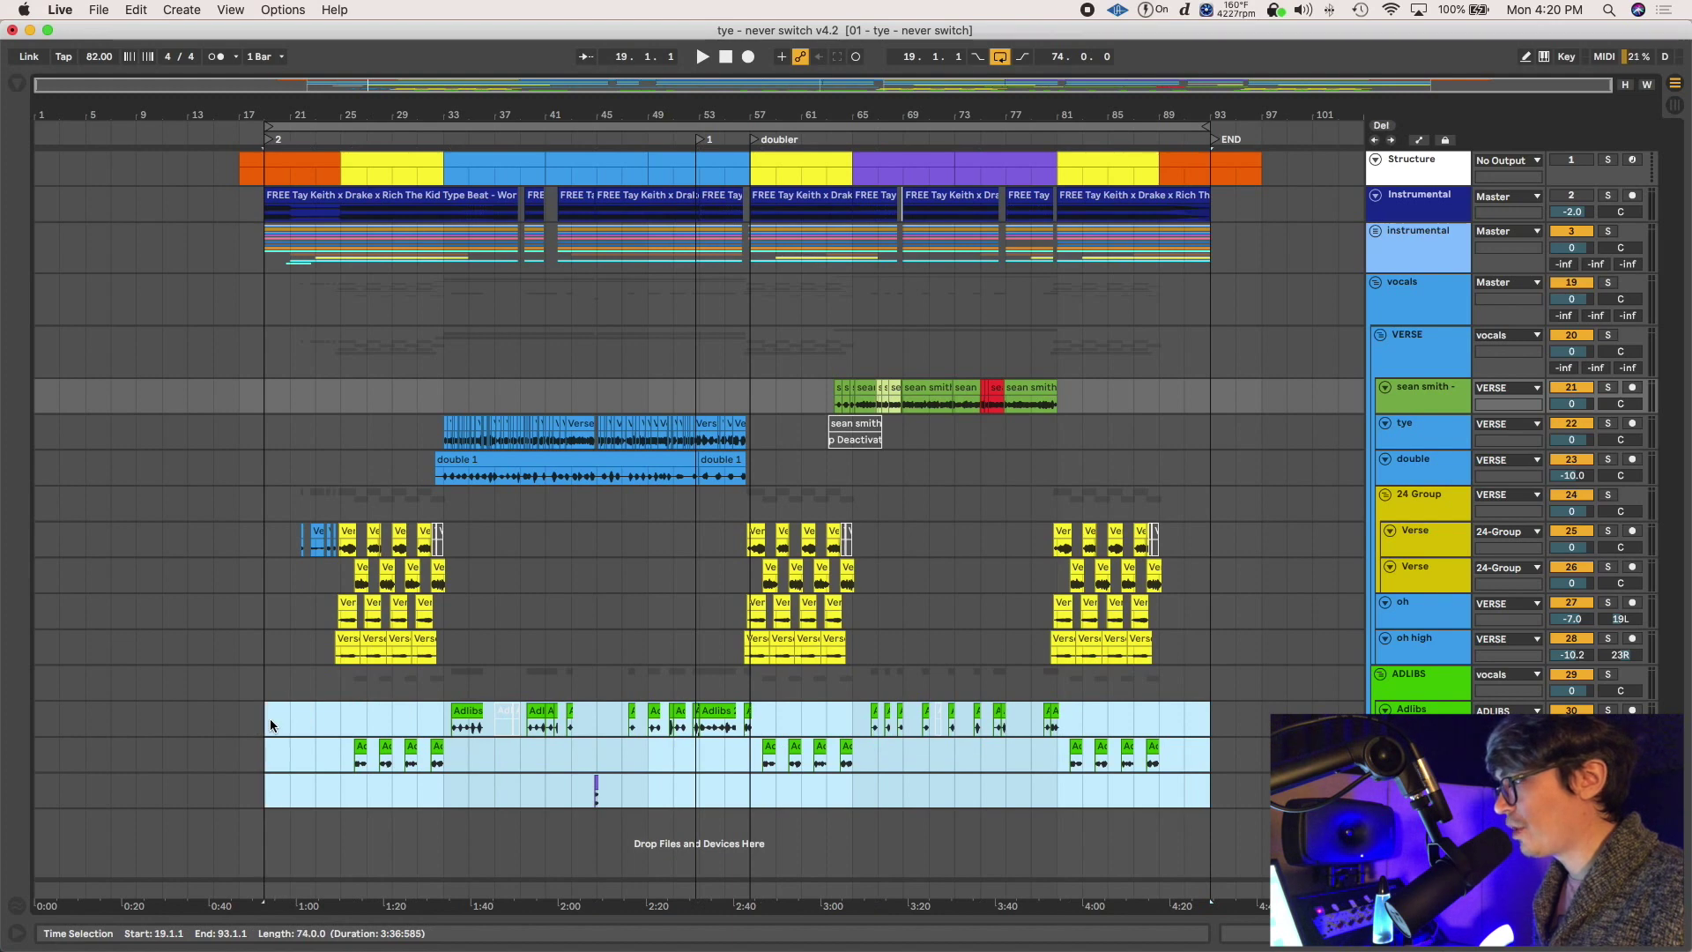
Expand the instrumental group, check the drums group, and fold 10 Group's two 808 tracks away
click(1376, 230)
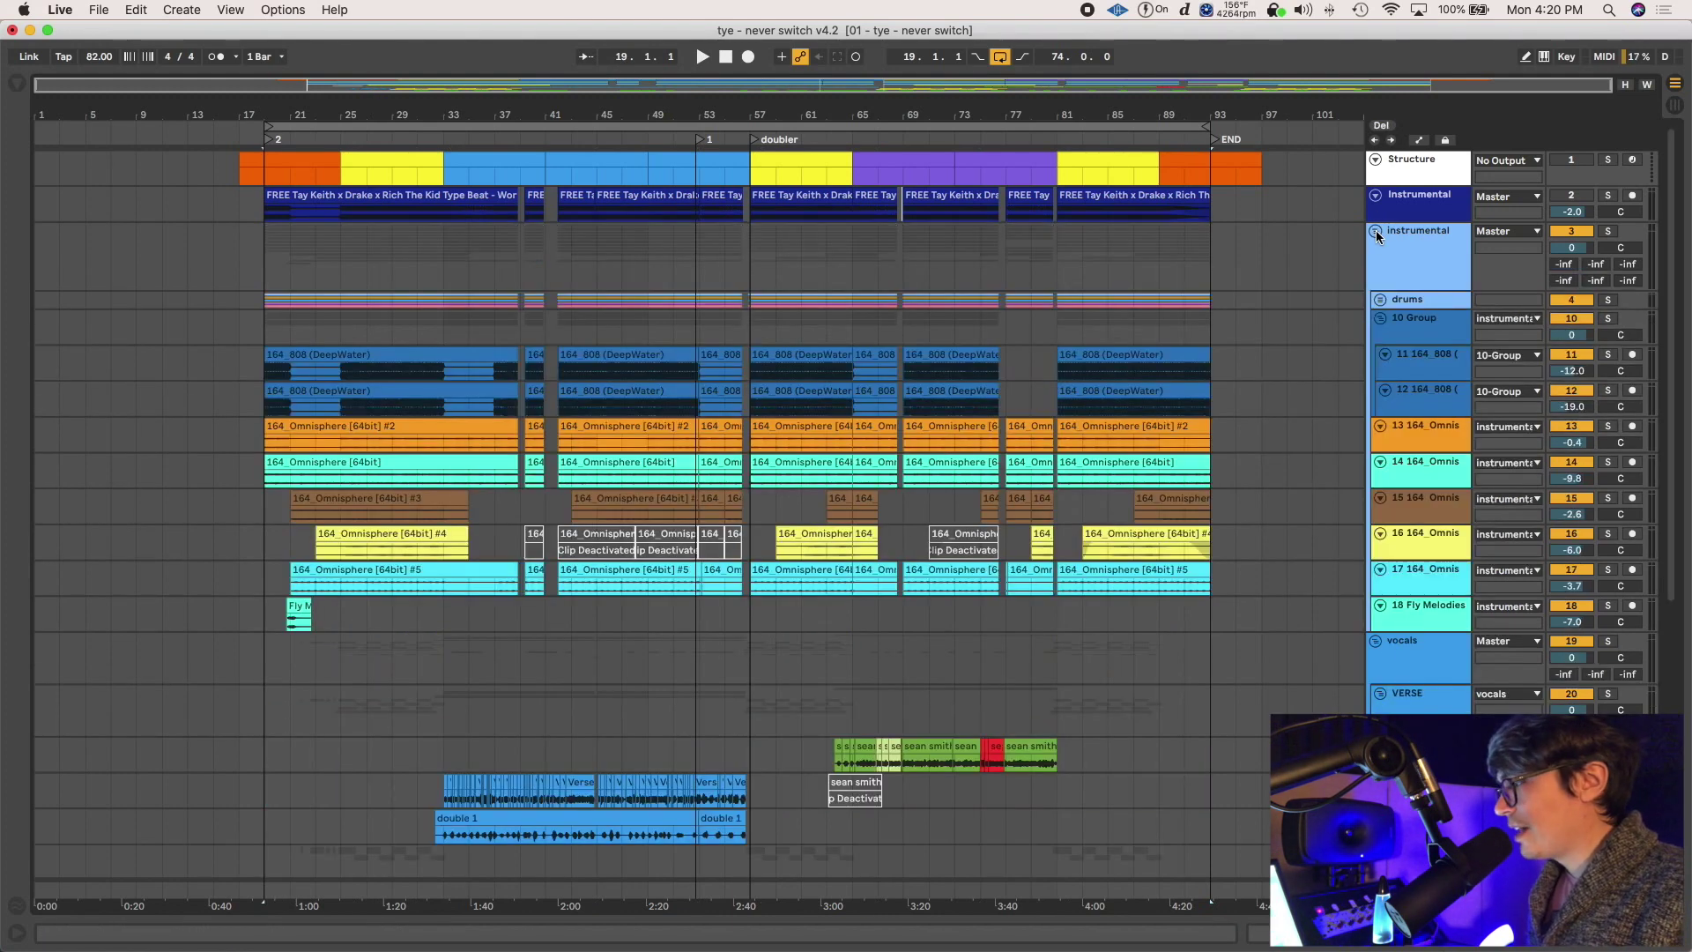
click(1376, 230)
click(1377, 230)
click(1381, 301)
click(1381, 301)
click(1383, 321)
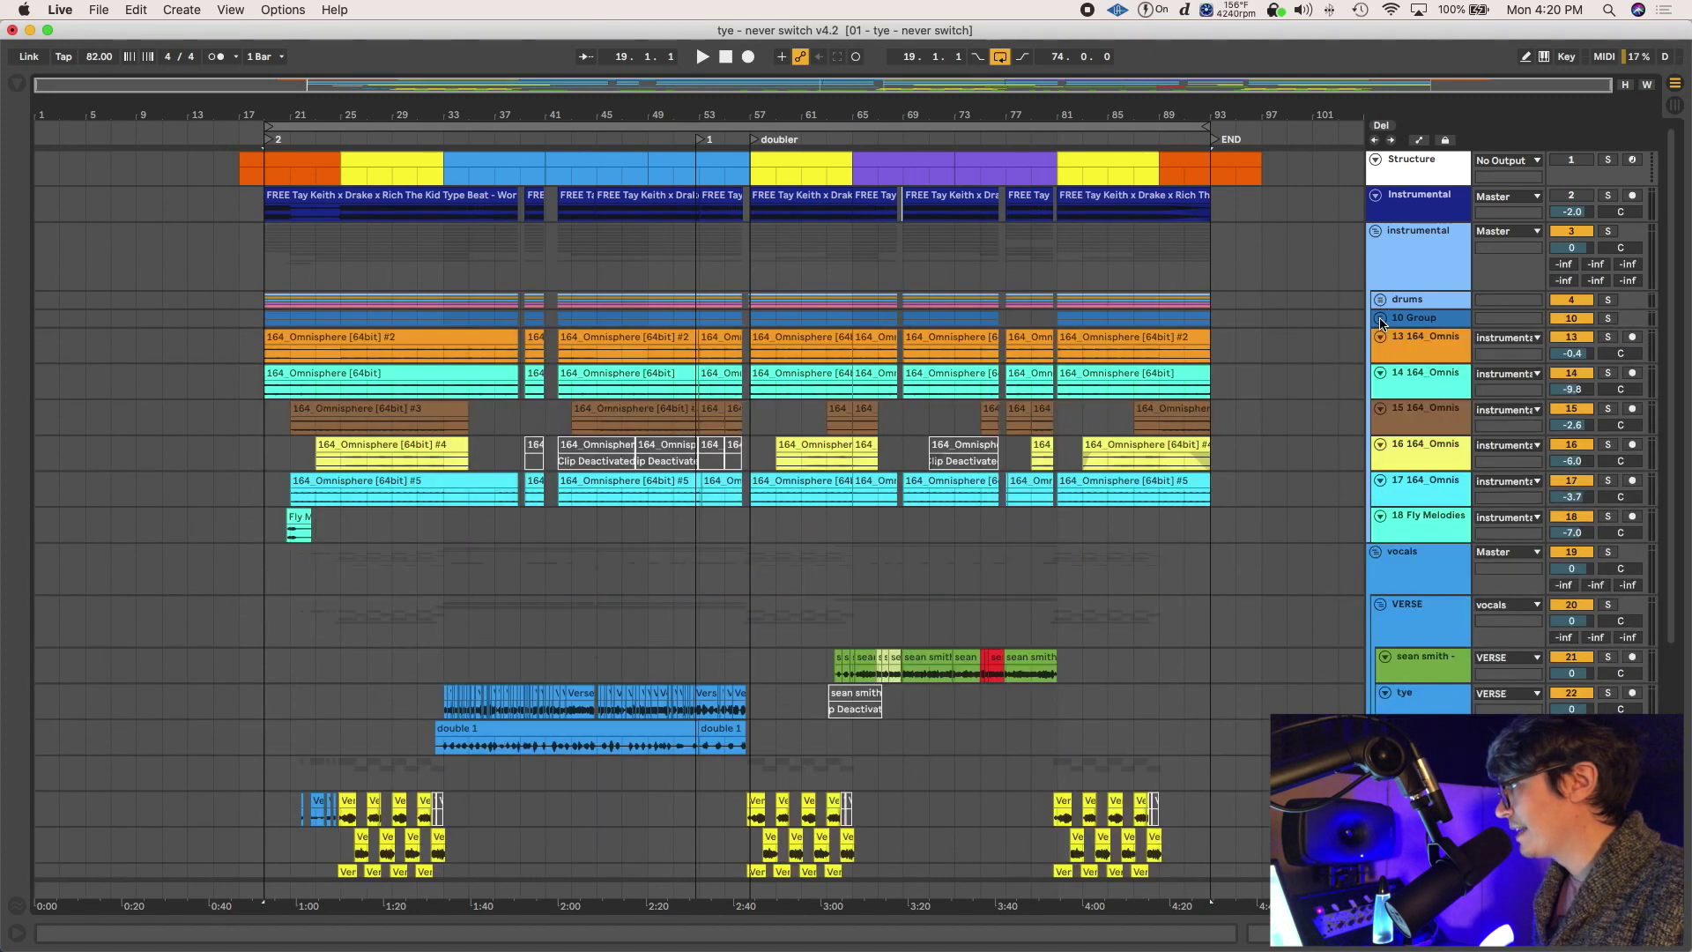
click(1376, 230)
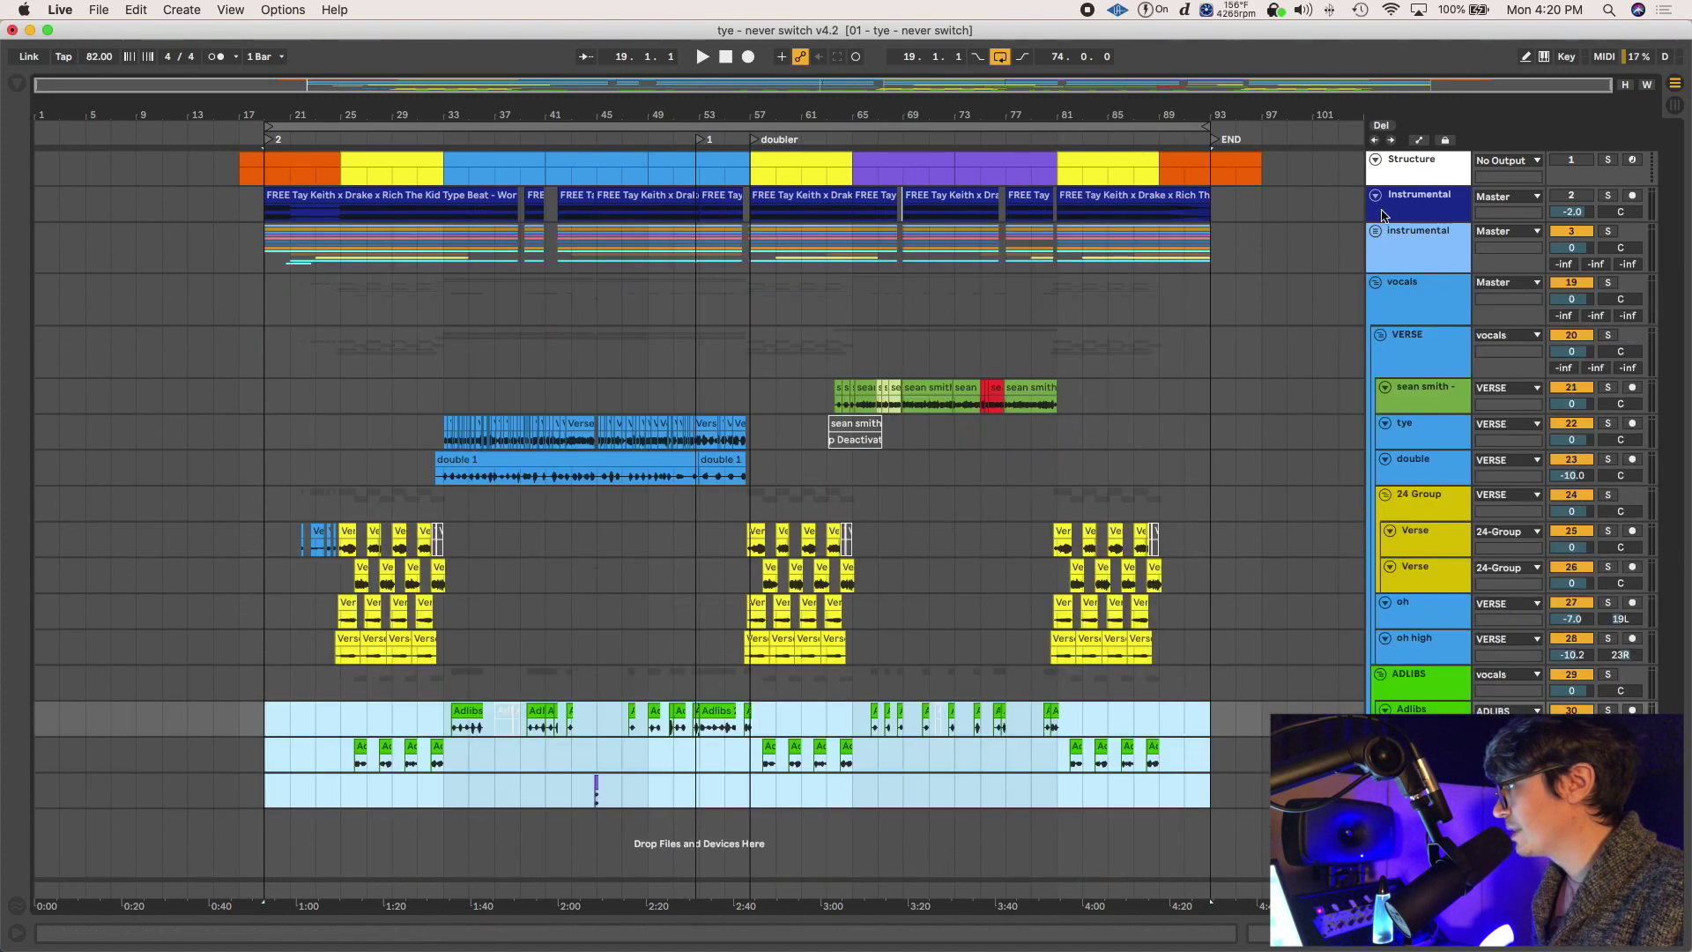
Resize the Instrumental track taller and back, then re-expand the group to show drums and Omnisphere tracks
click(1376, 196)
click(1376, 195)
drag(1397, 221, 1390, 258)
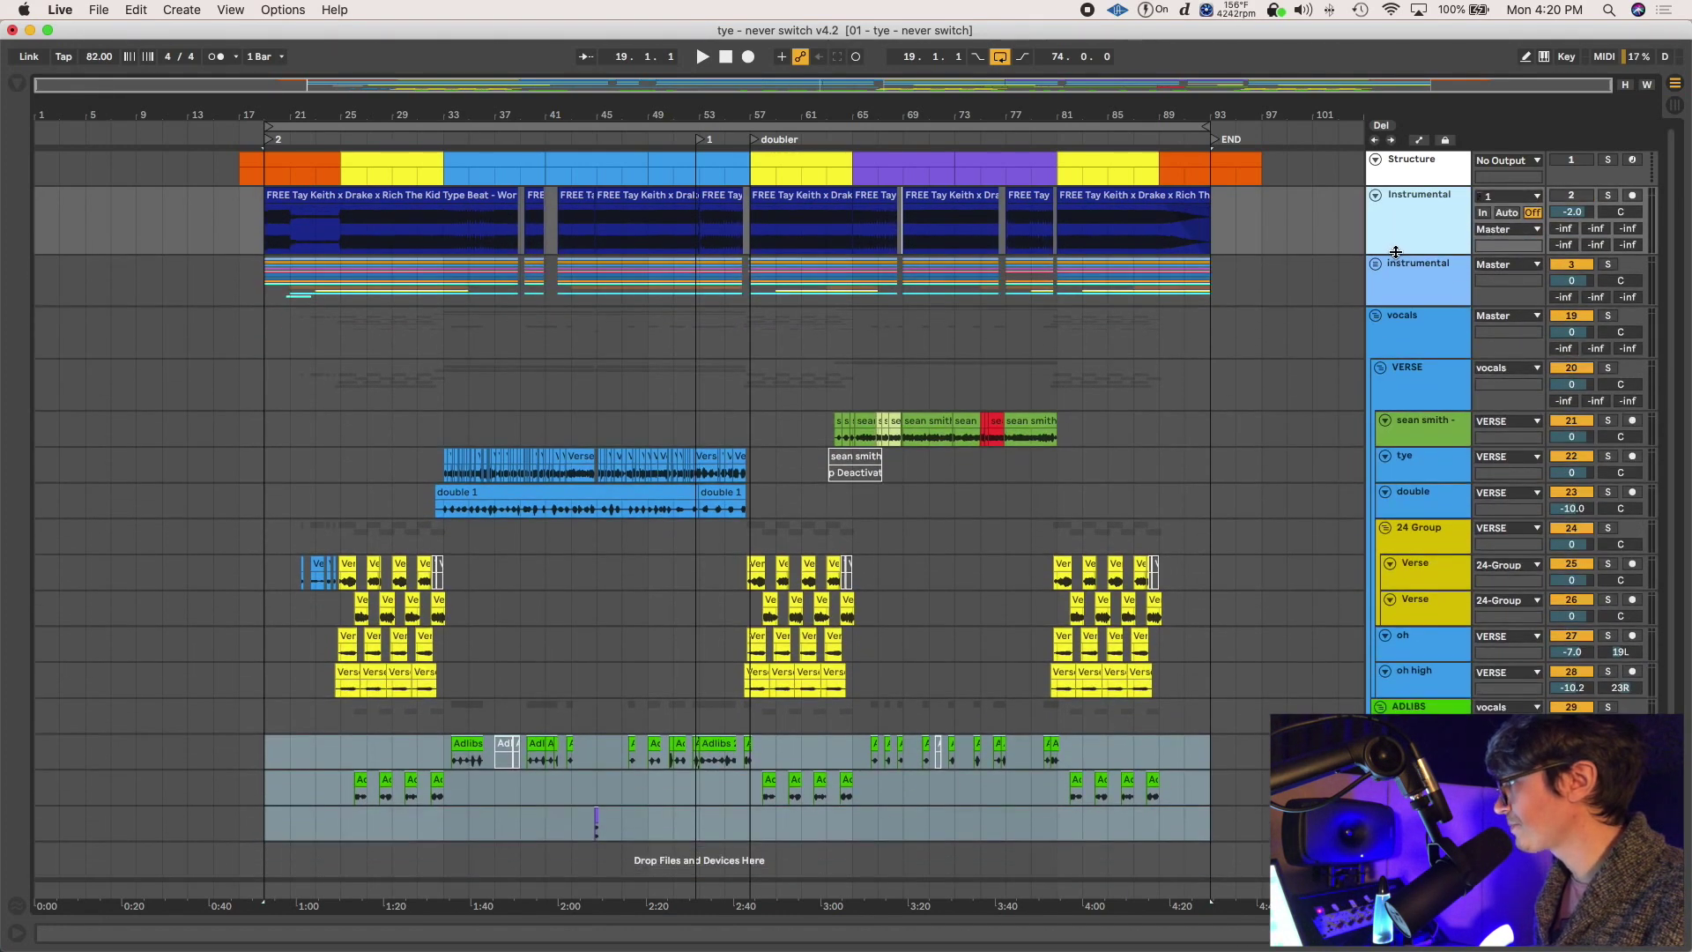
click(1402, 158)
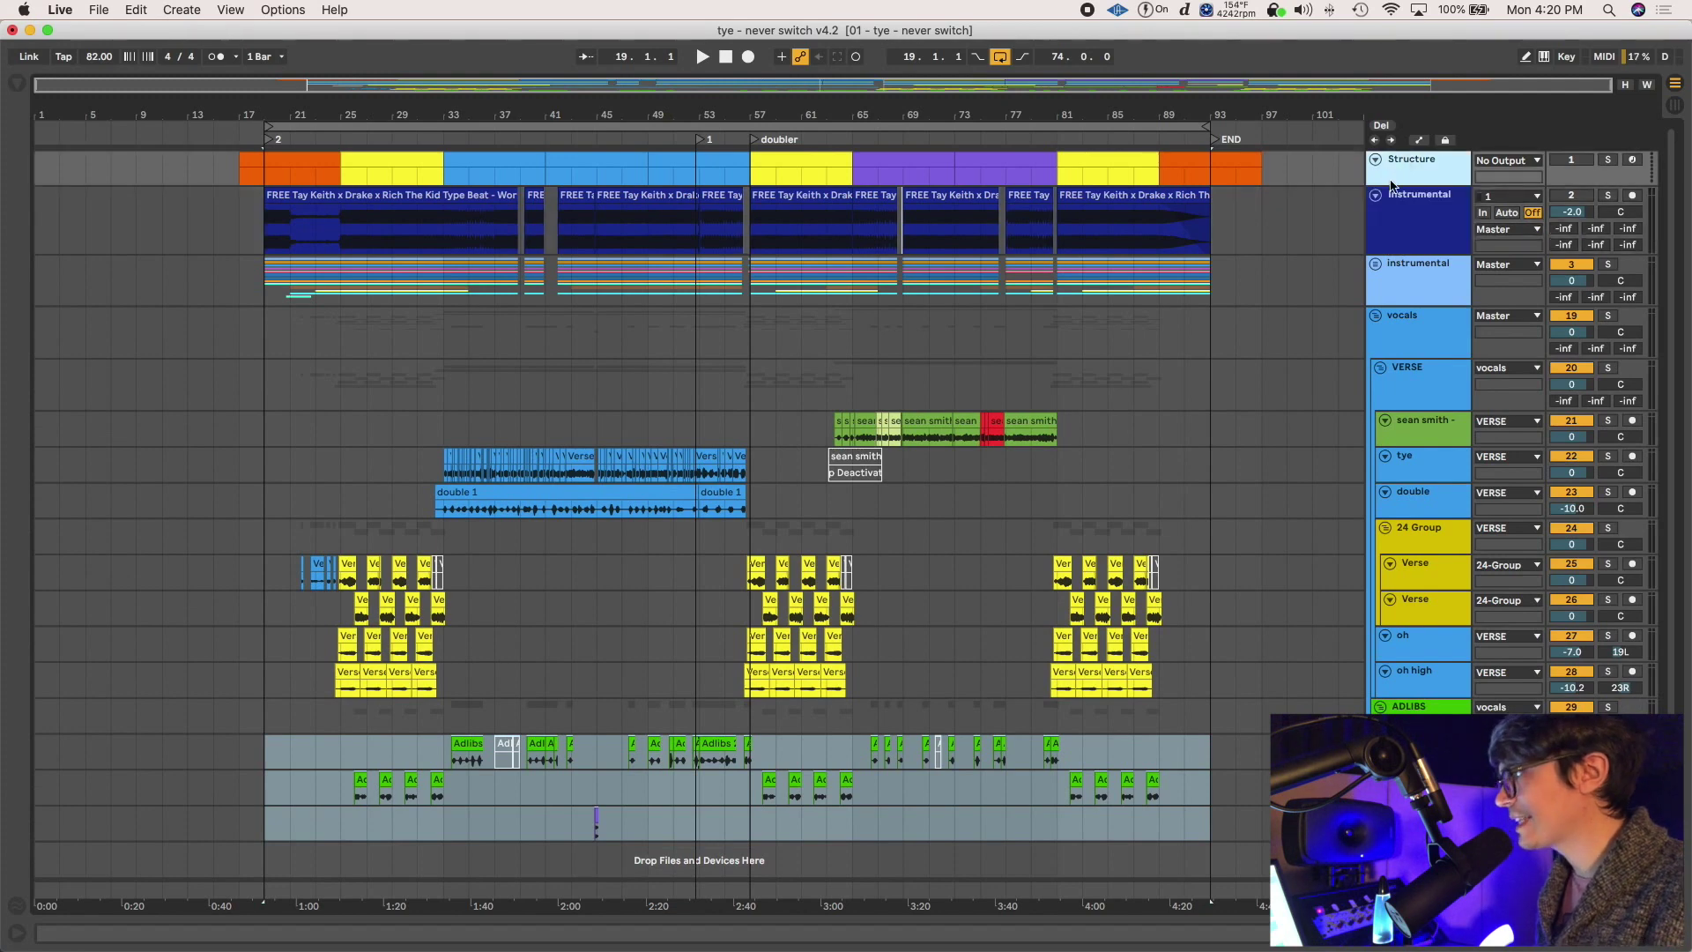
click(1373, 264)
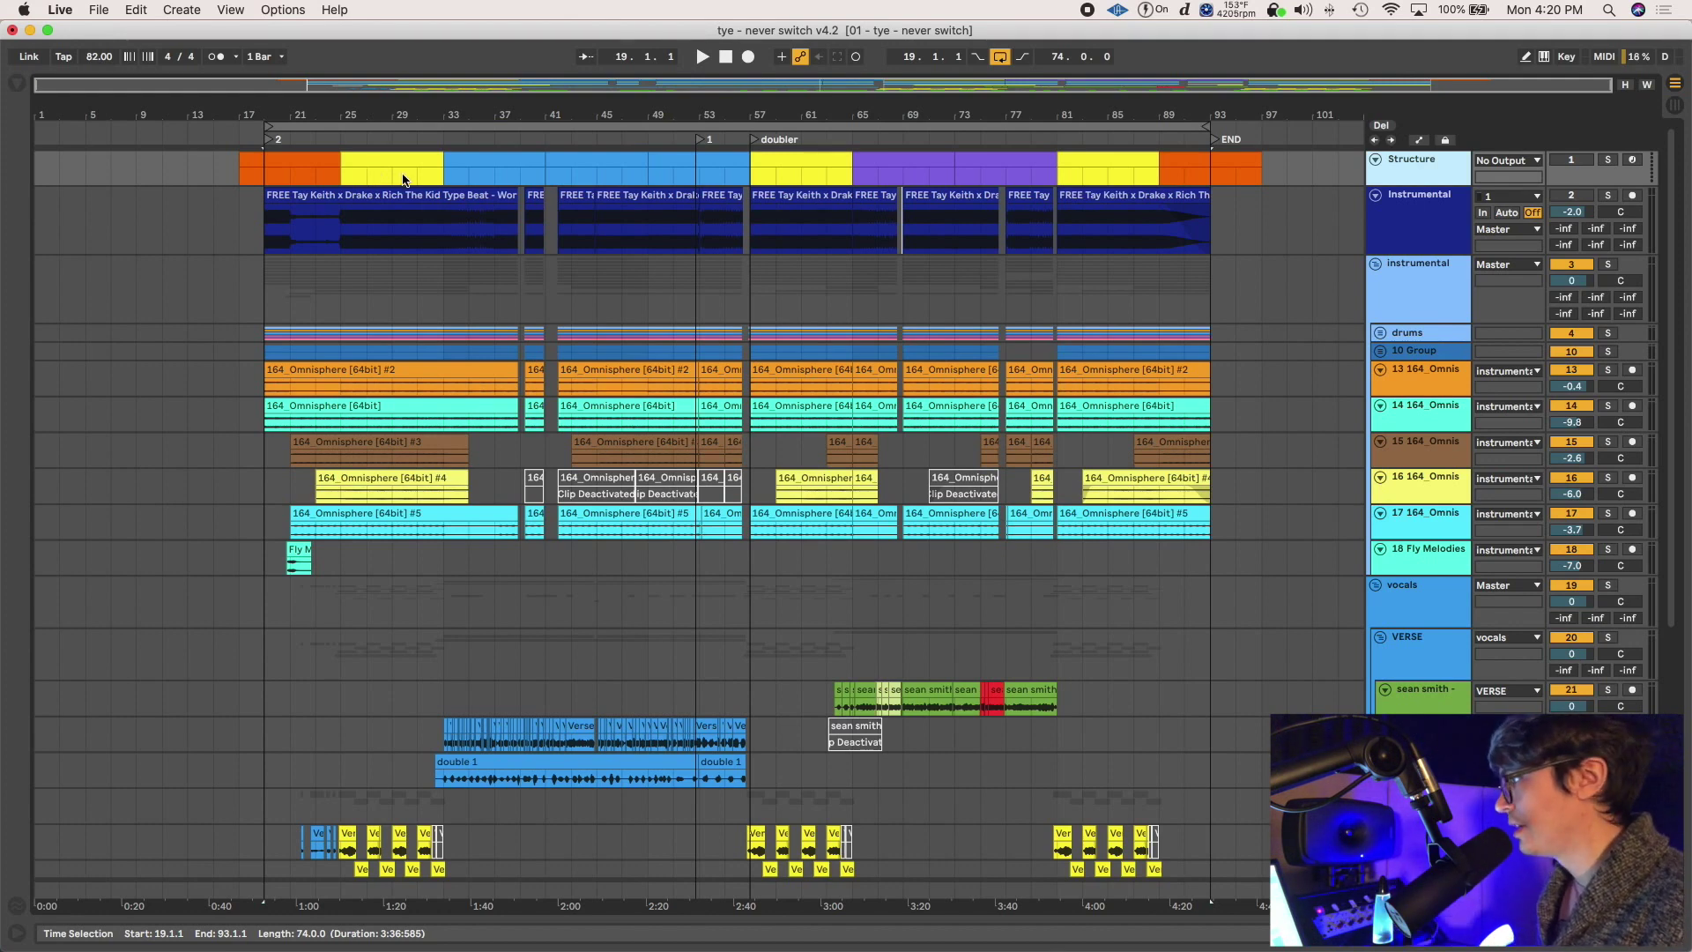
Collapse the instrumental group, set the insert point at bar 33 and zoom in there
click(1376, 264)
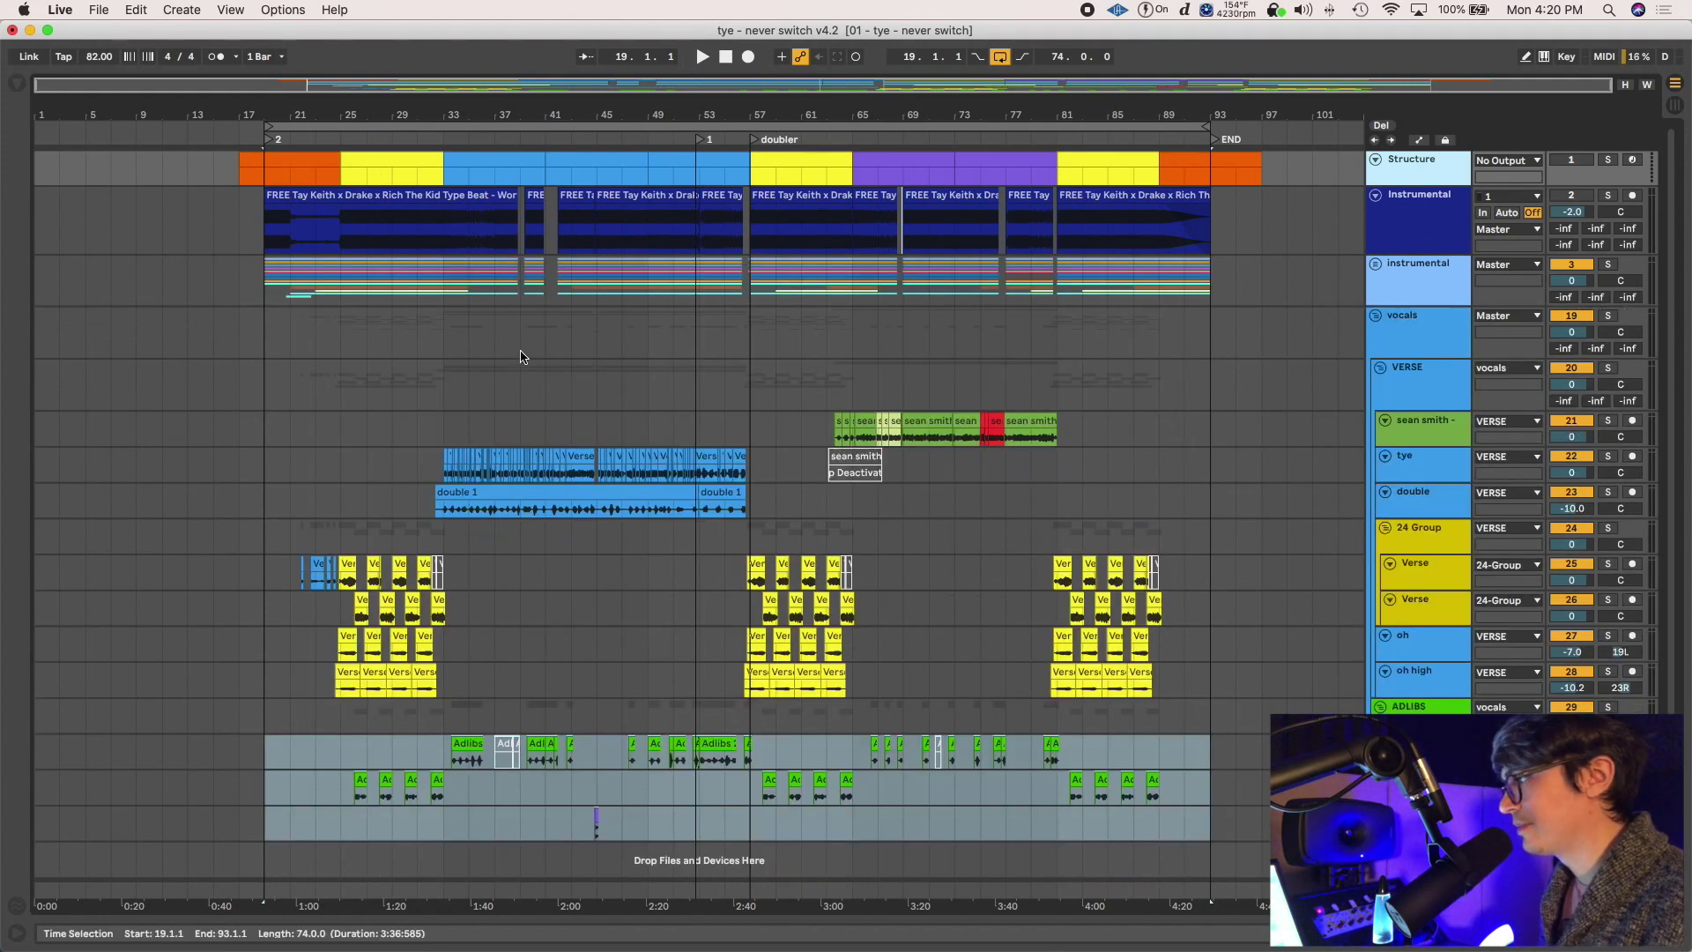
click(442, 391)
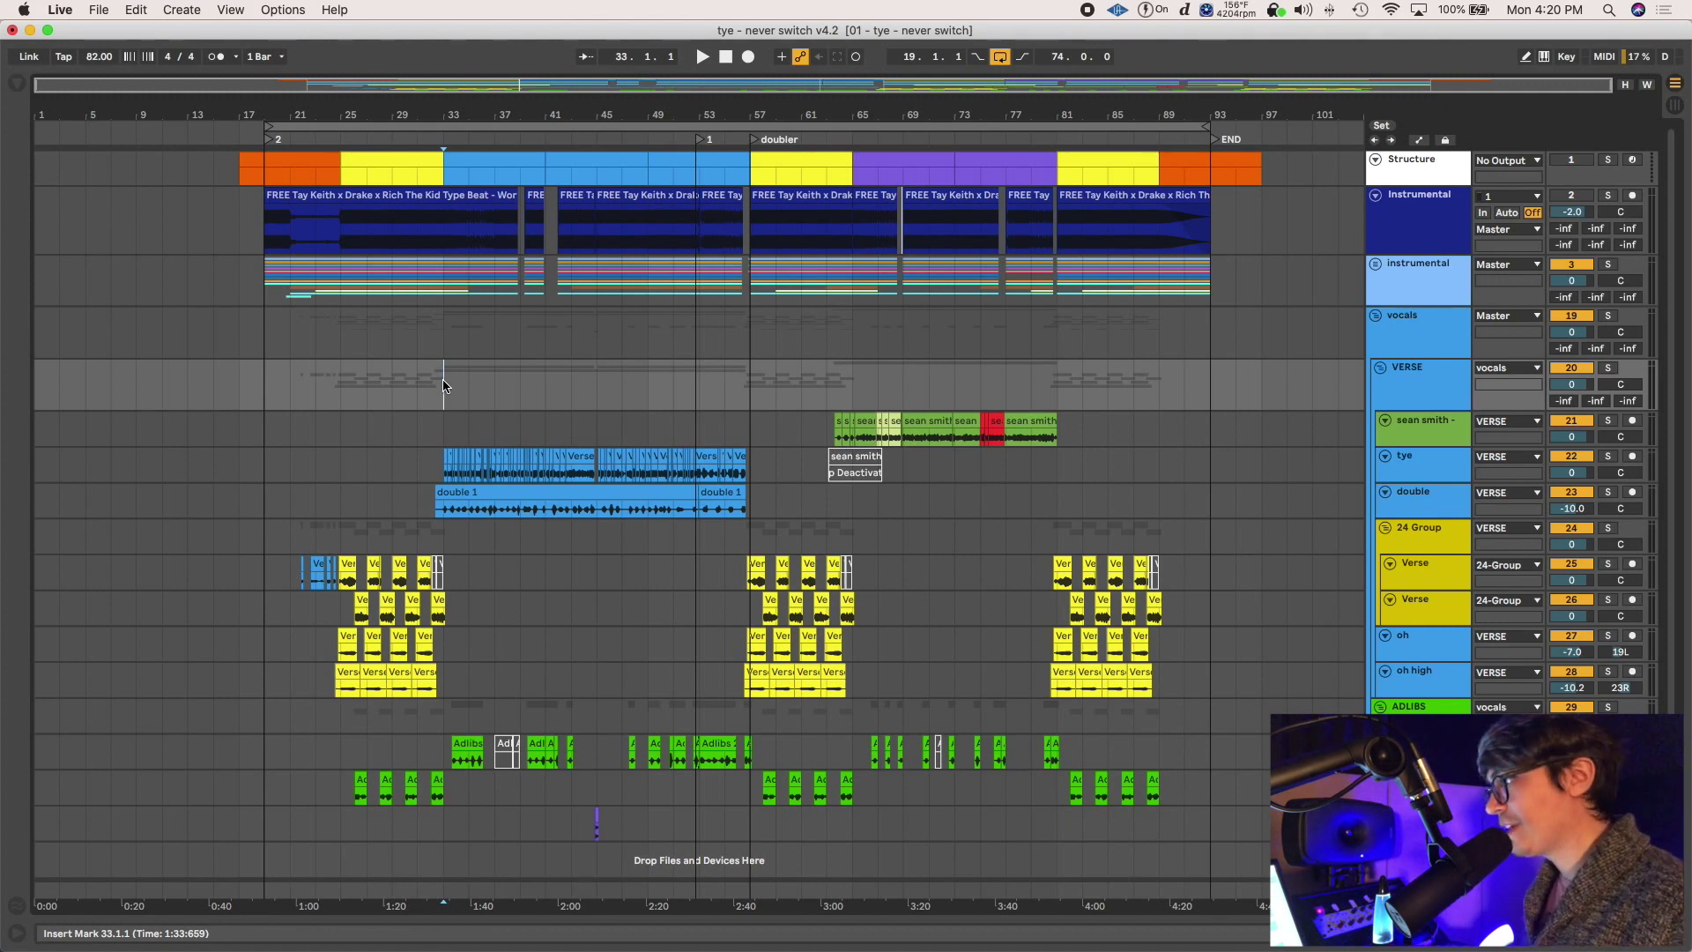
drag(443, 392, 701, 391)
click(441, 402)
drag(439, 395, 632, 388)
click(452, 392)
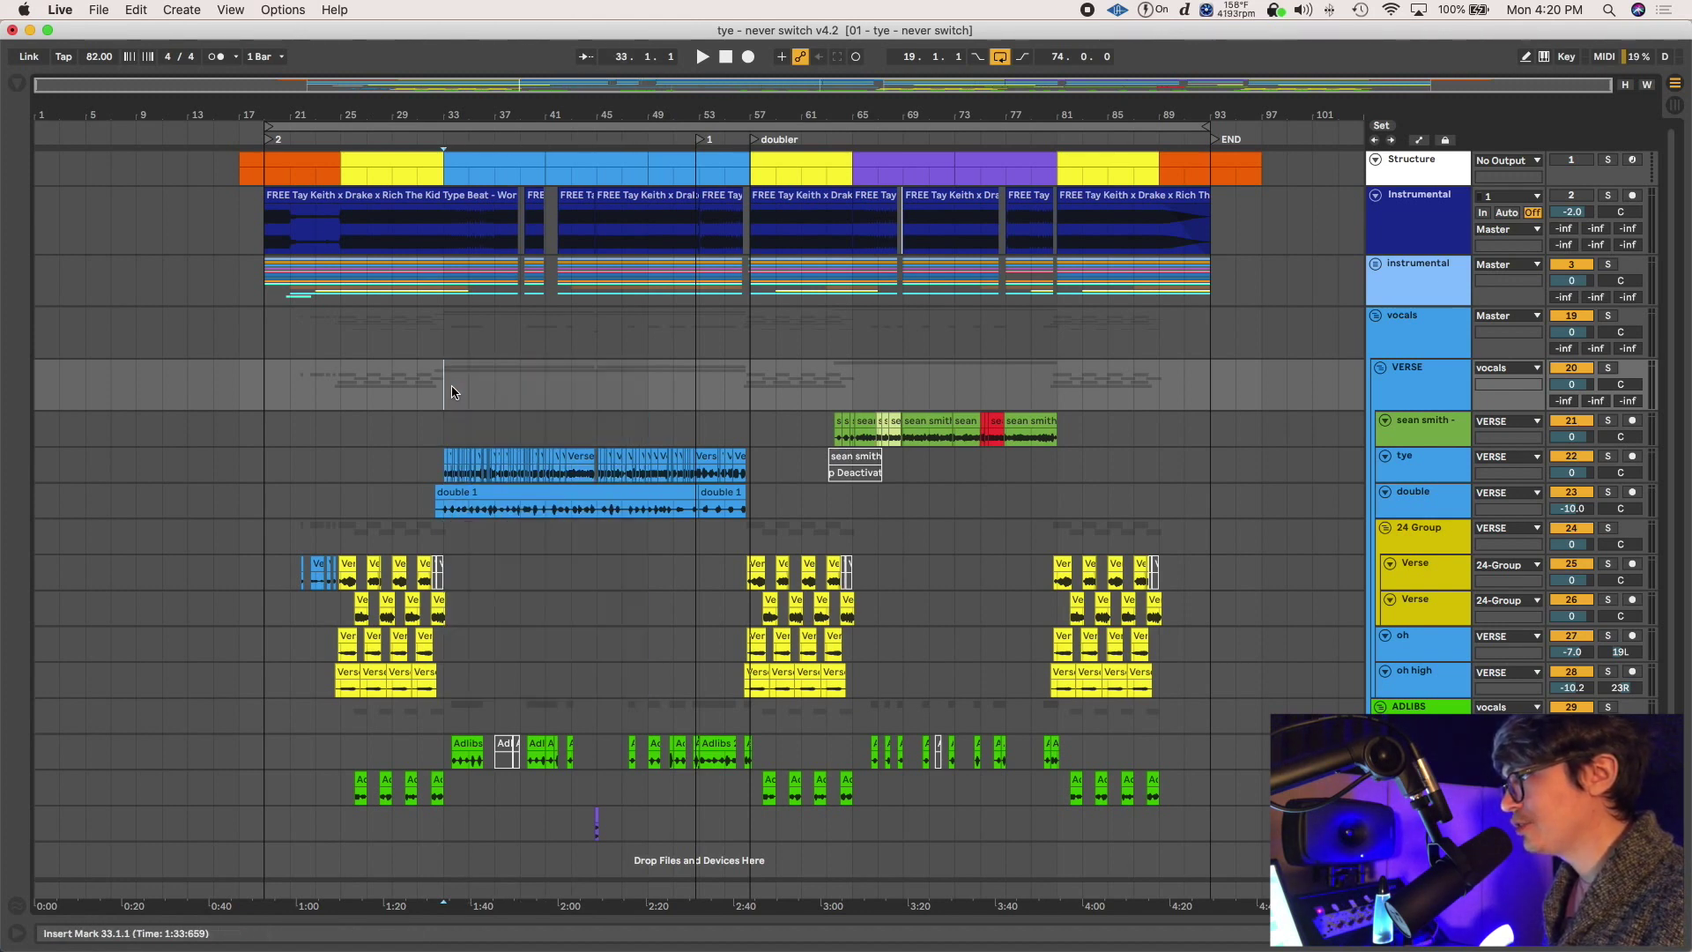
key(plus)
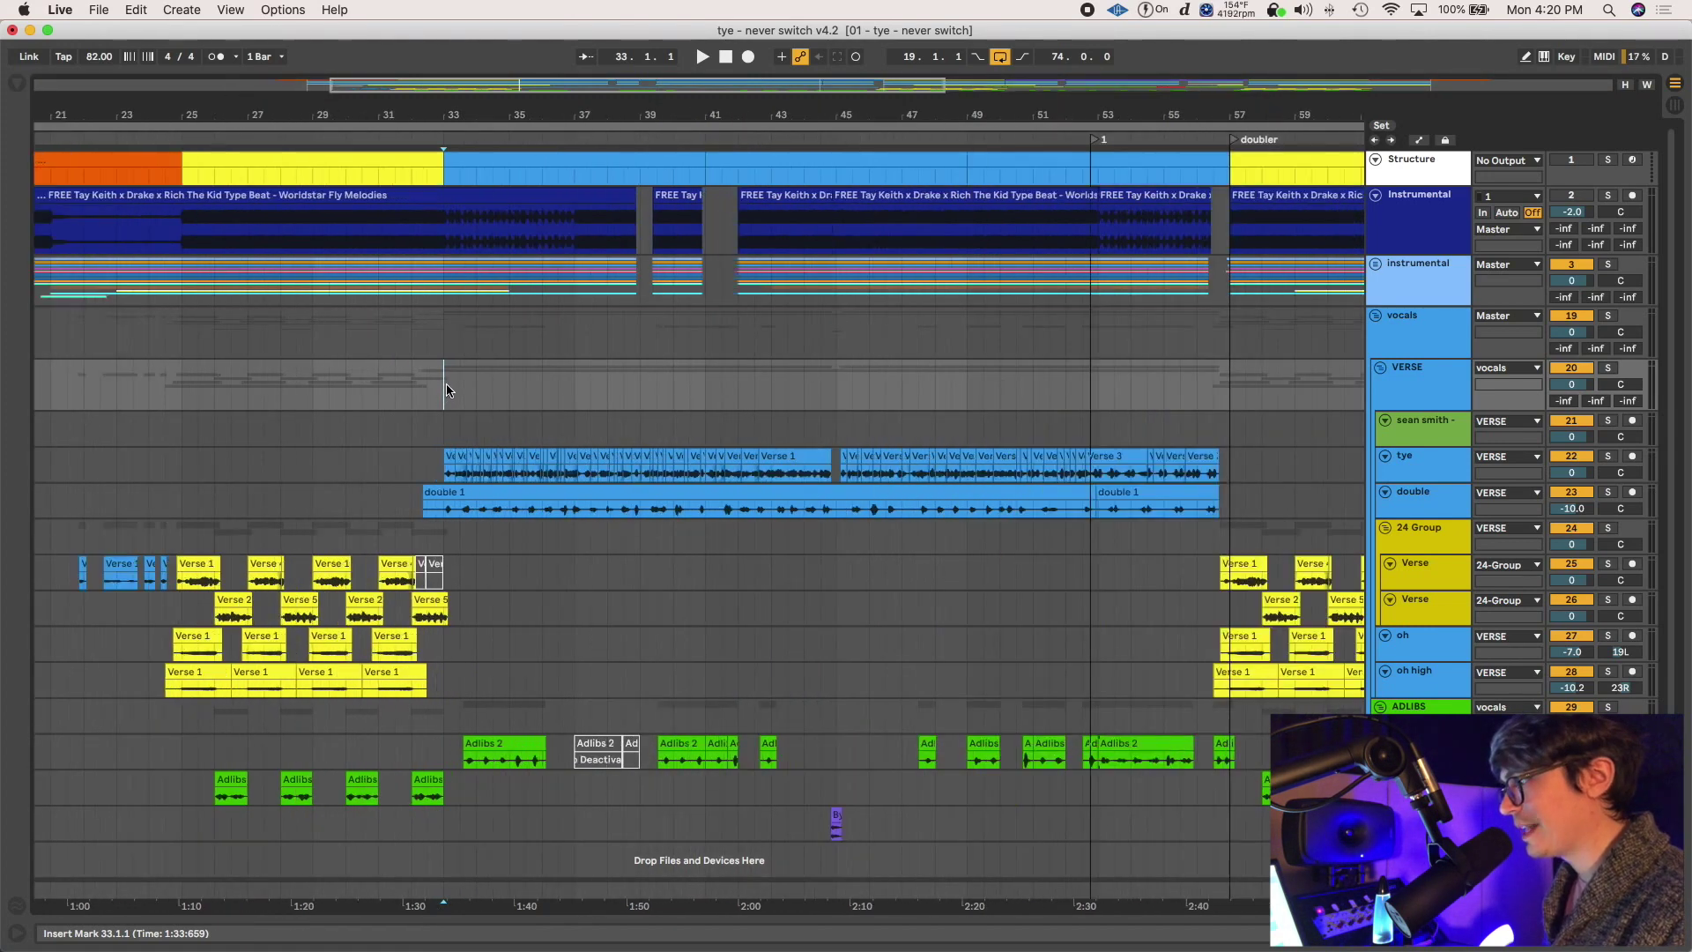
key(plus)
drag(445, 399, 490, 394)
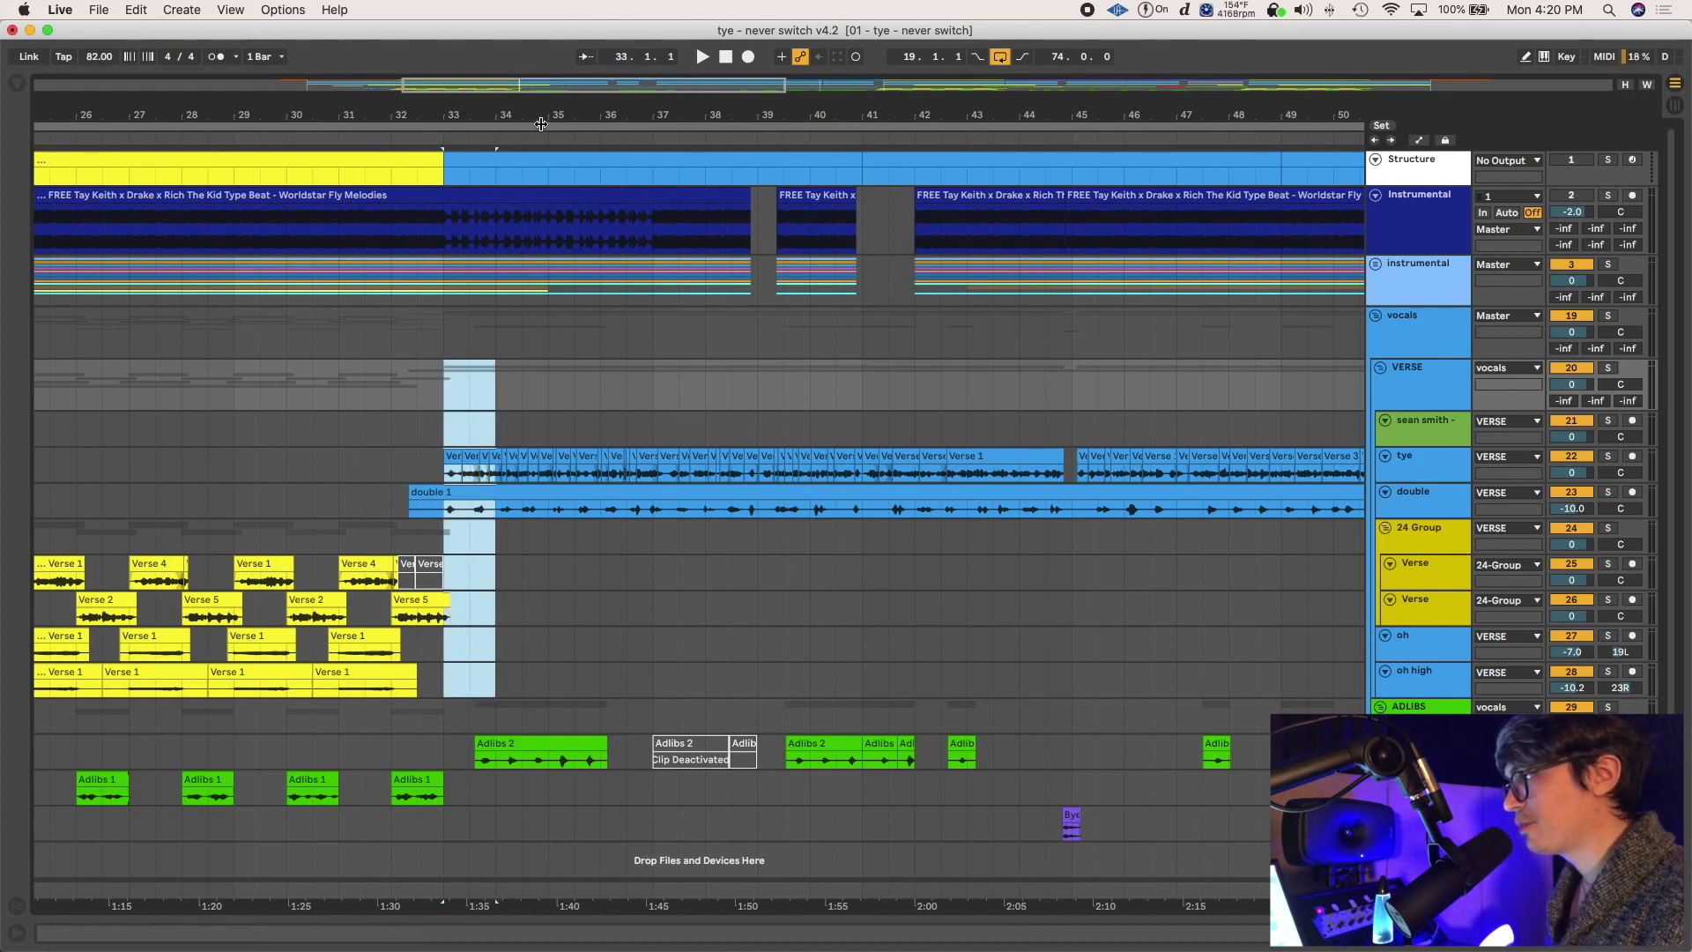
click(444, 385)
drag(445, 397, 444, 393)
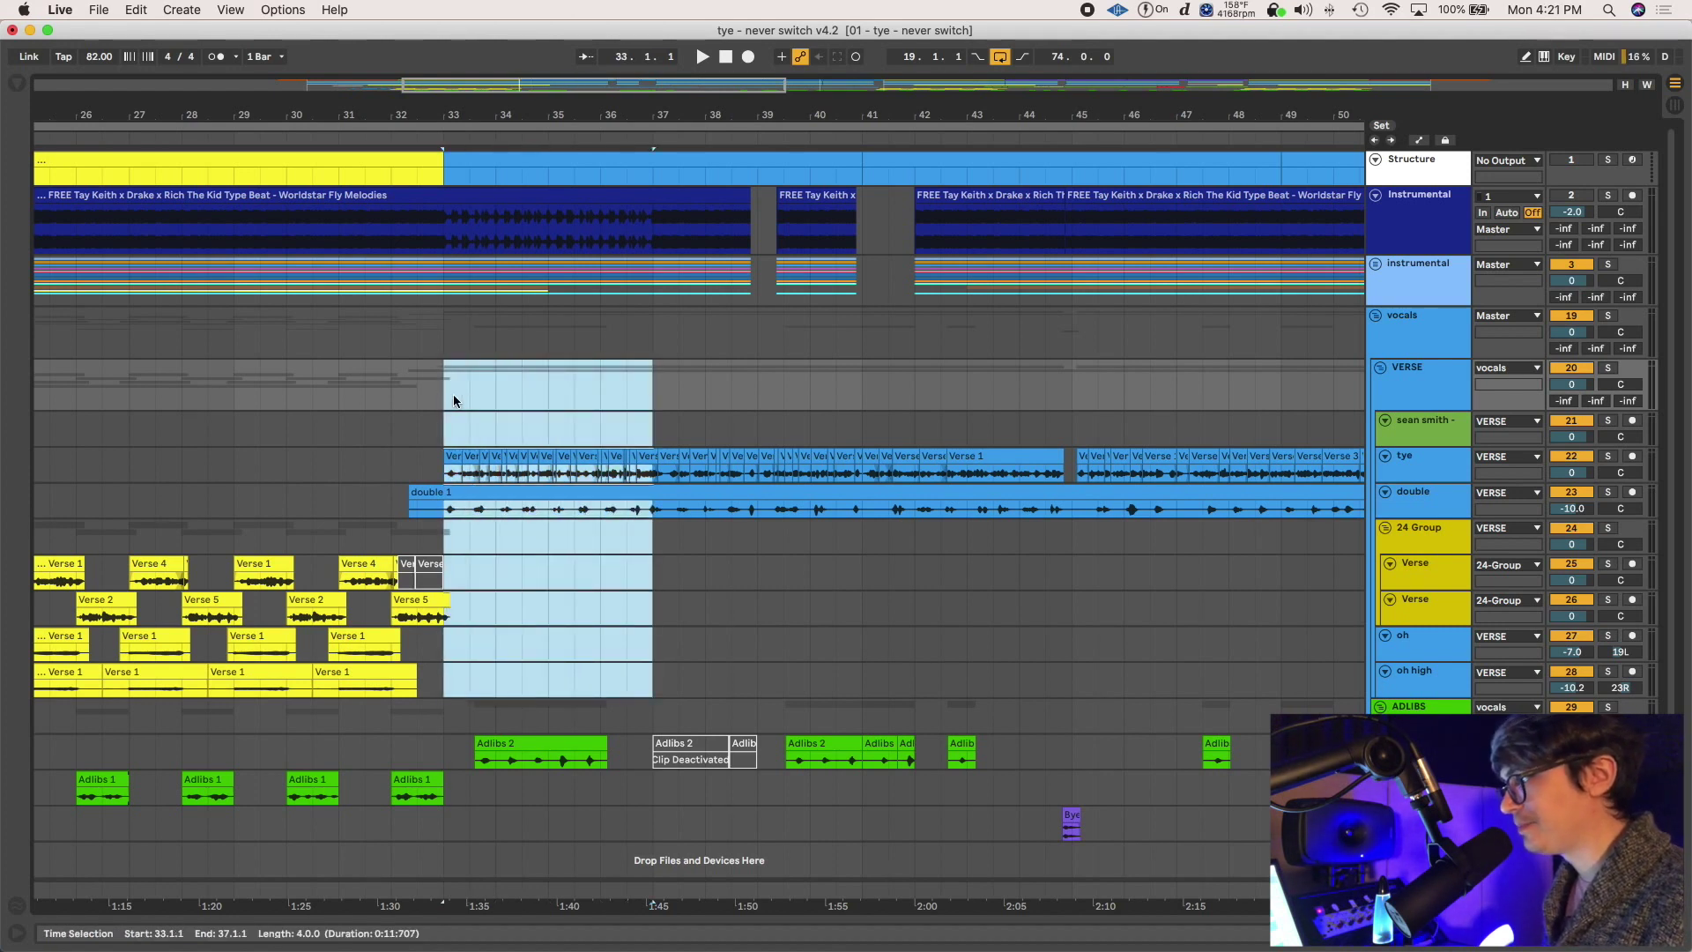
right_click(455, 401)
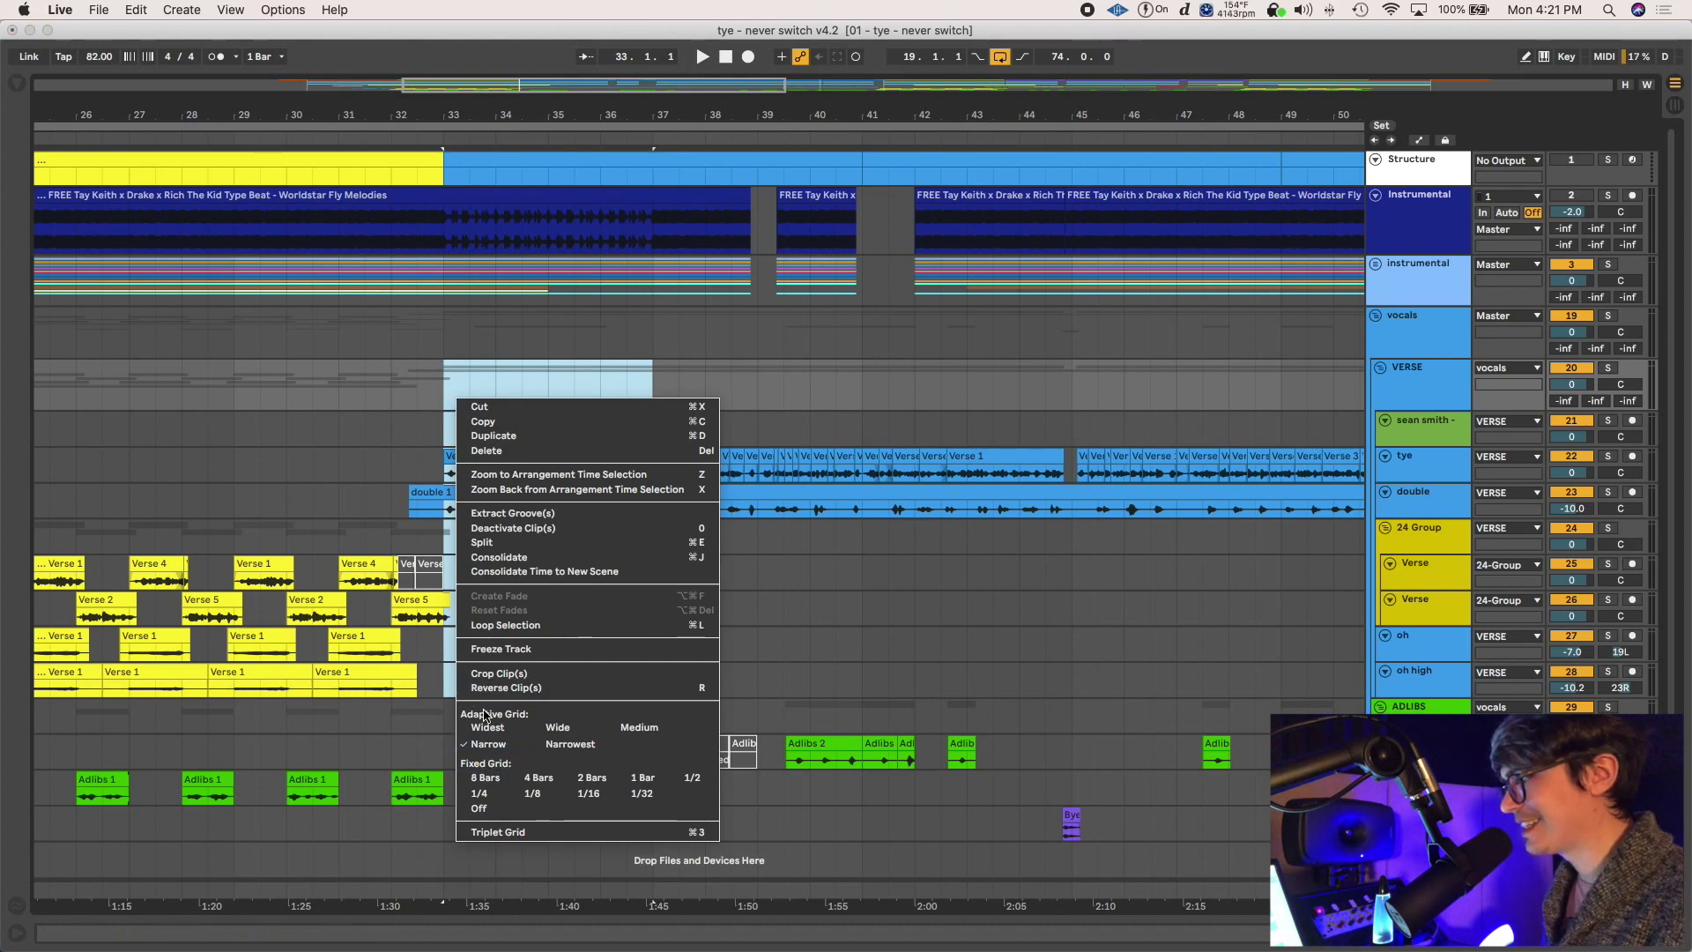
click(446, 389)
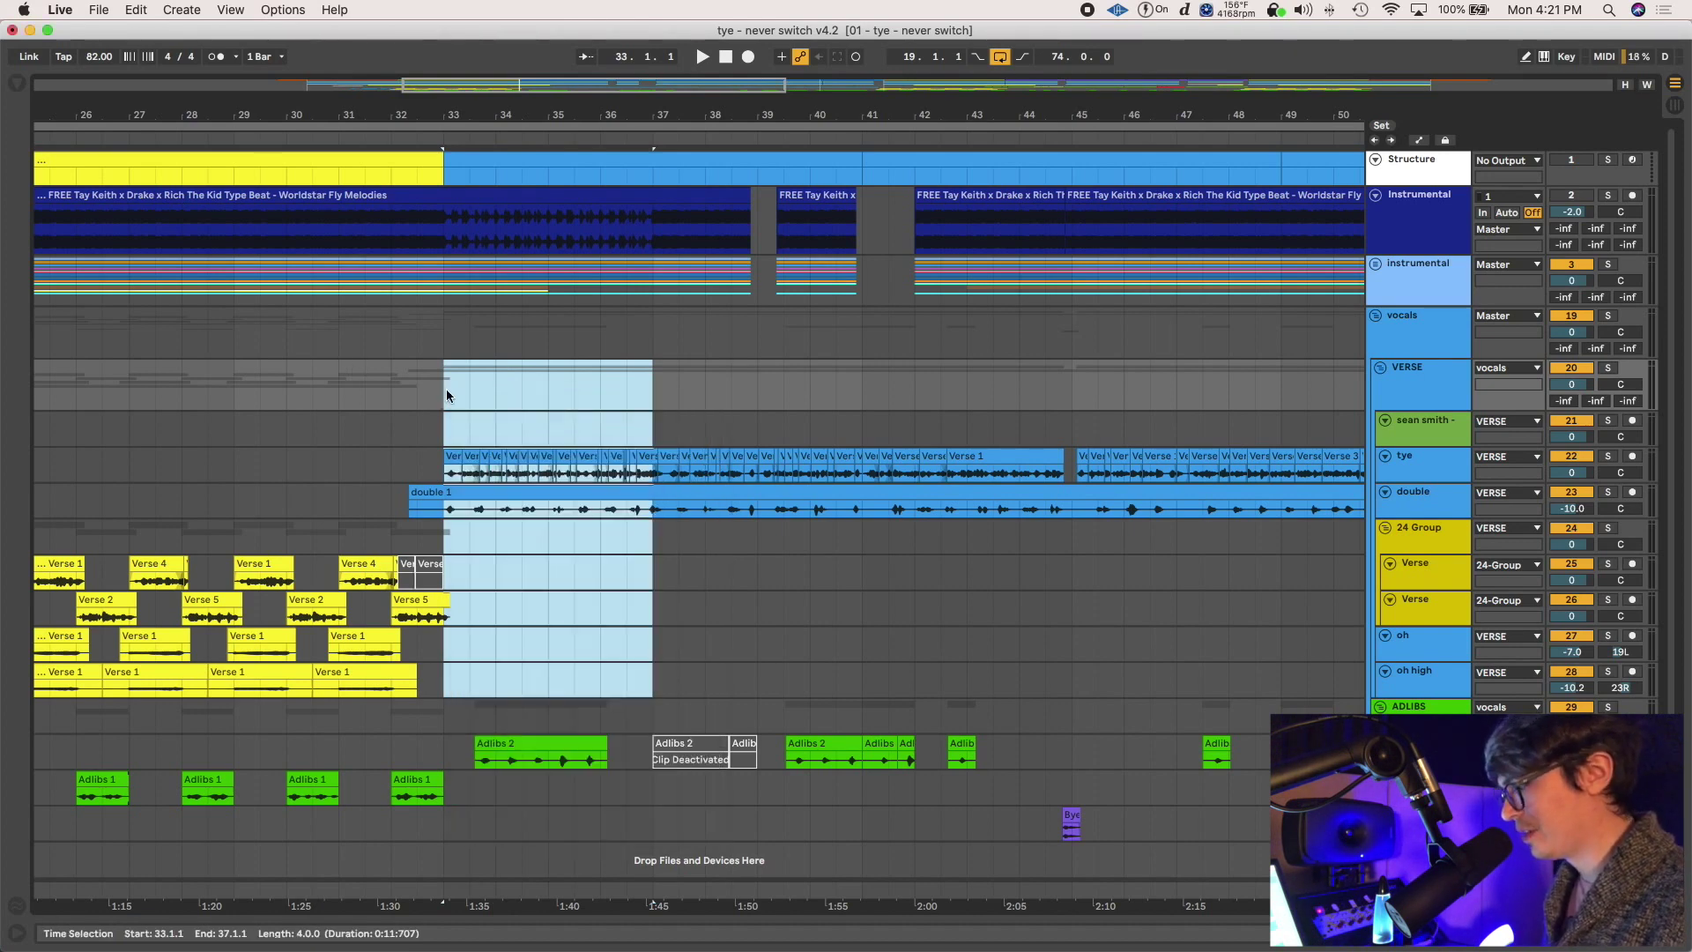
click(446, 389)
key(minus)
key(minus)
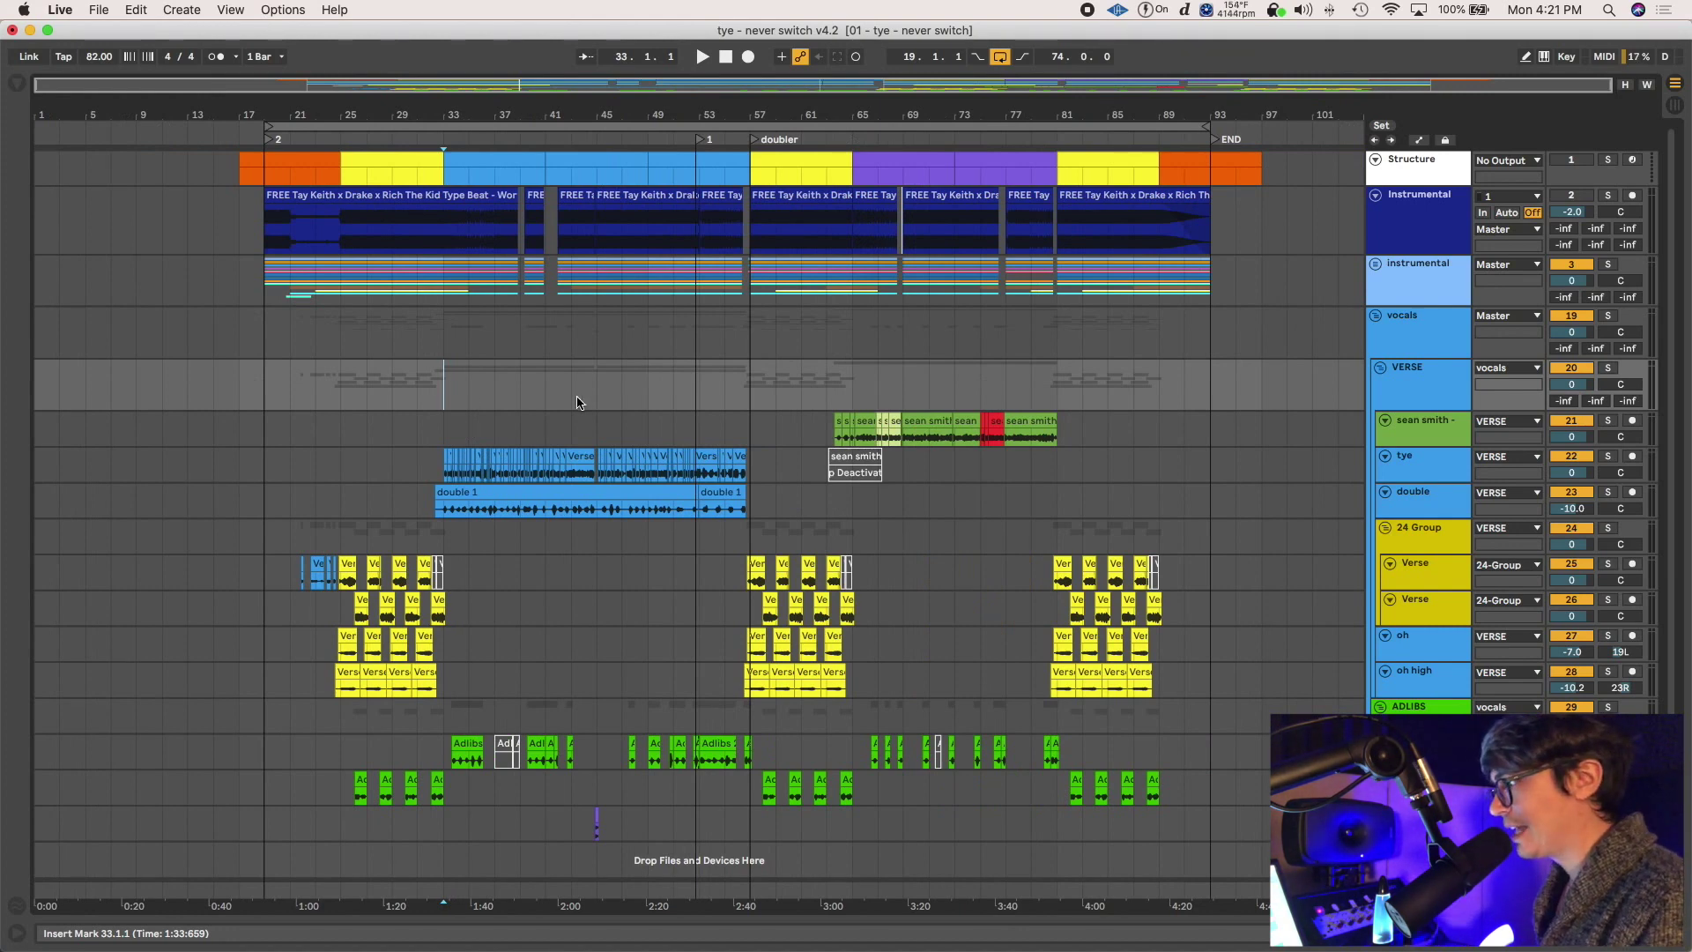
Zoom in close on bar 33 and select one beat across the VERSE tracks
key(plus)
key(plus)
key(plus)
key(plus)
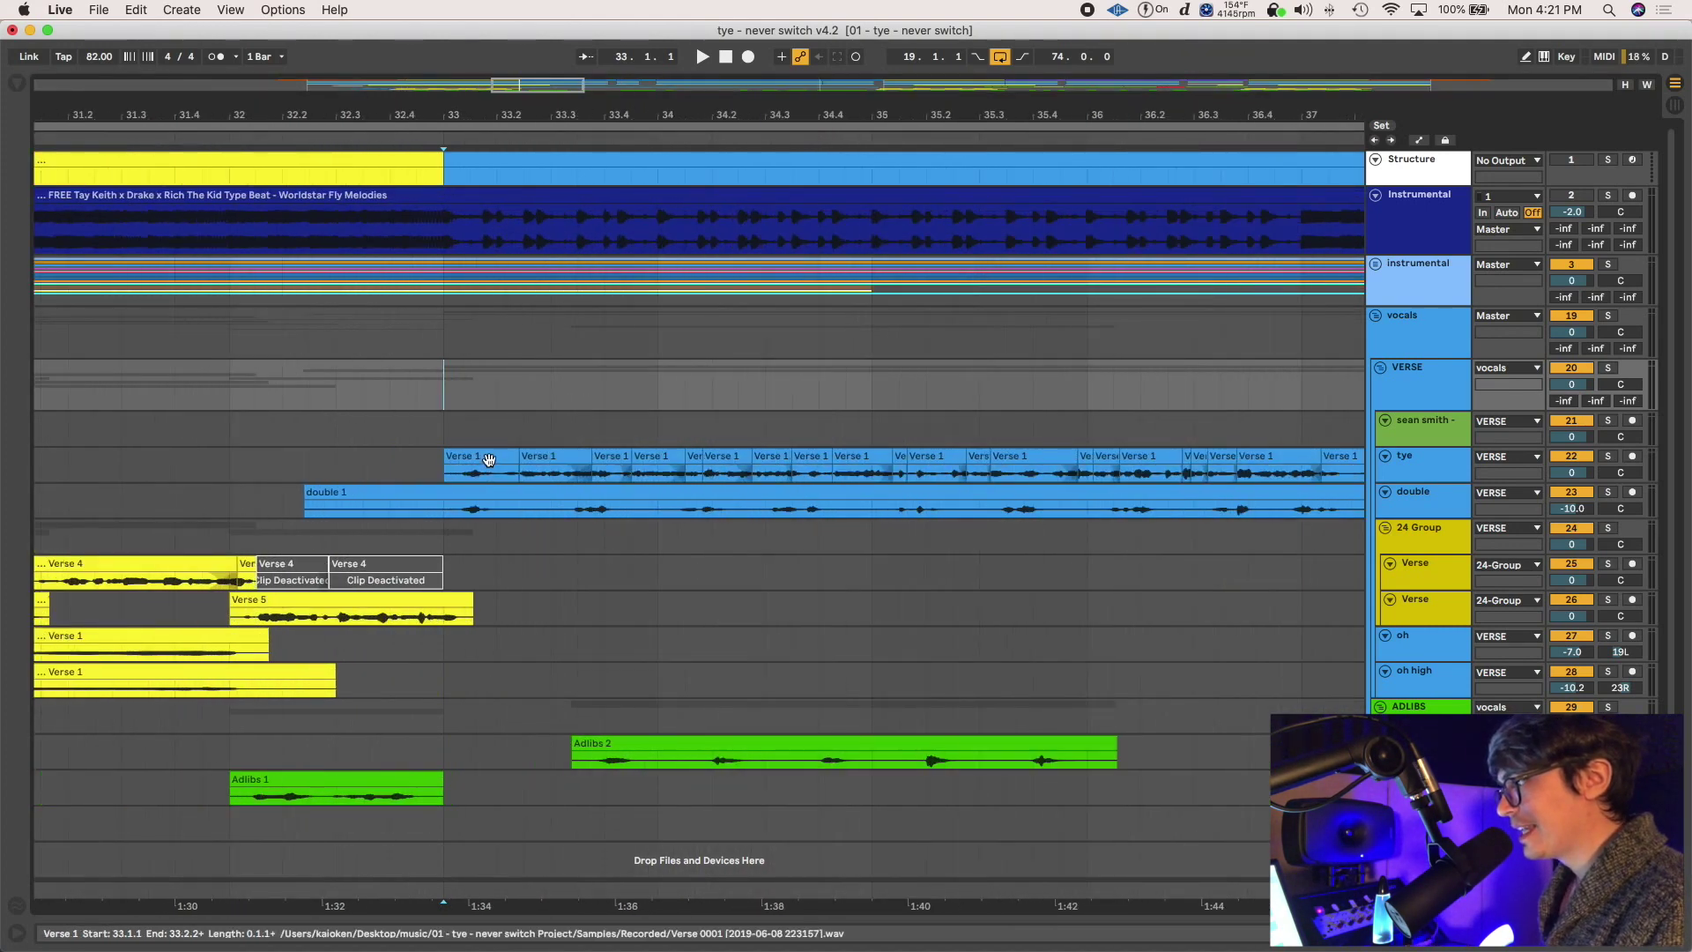
key(plus)
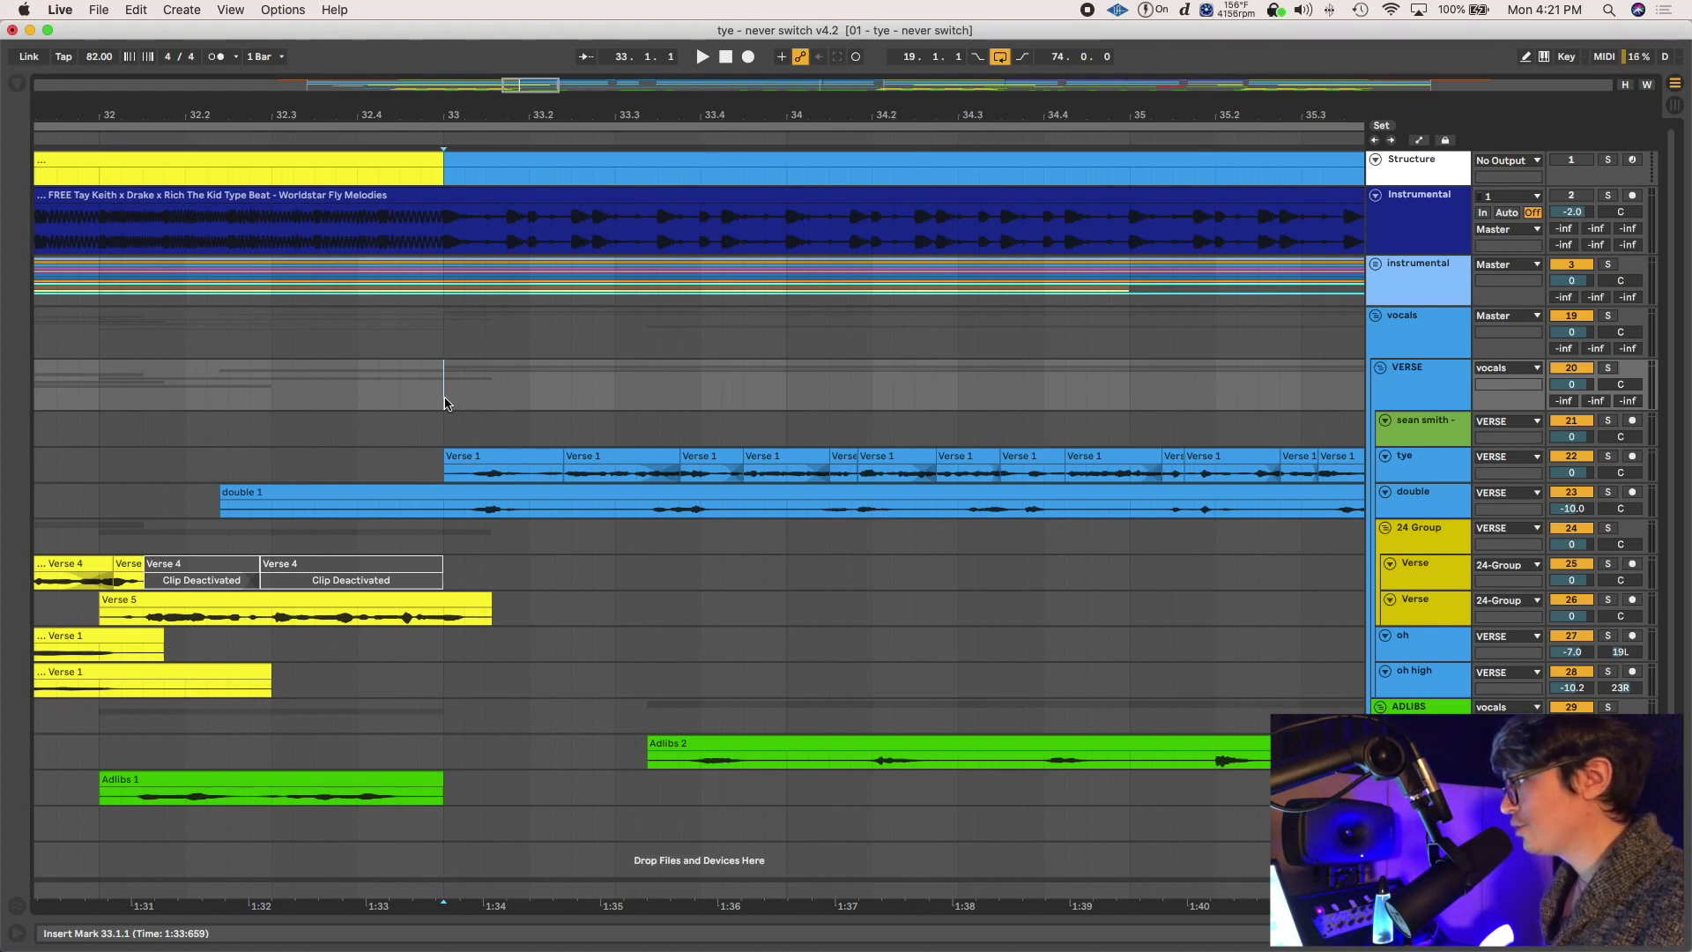
drag(442, 405, 527, 405)
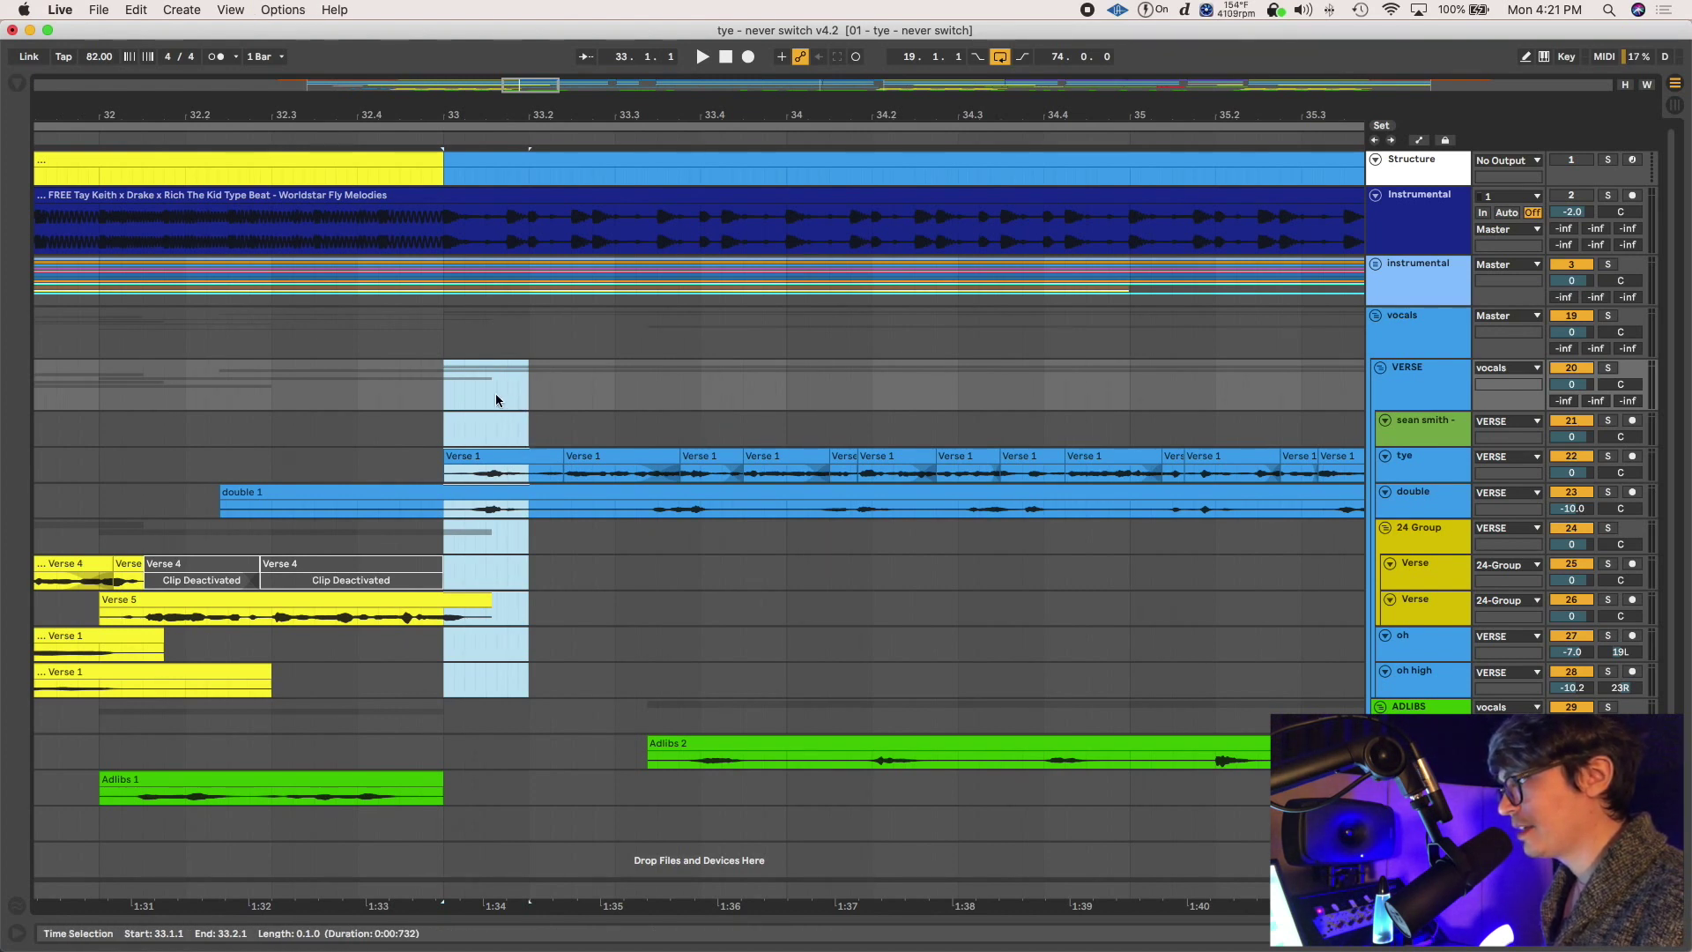
Set the insert point at bar 33 and zoom out until bars 1–101 are visible
click(445, 401)
key(minus)
key(minus)
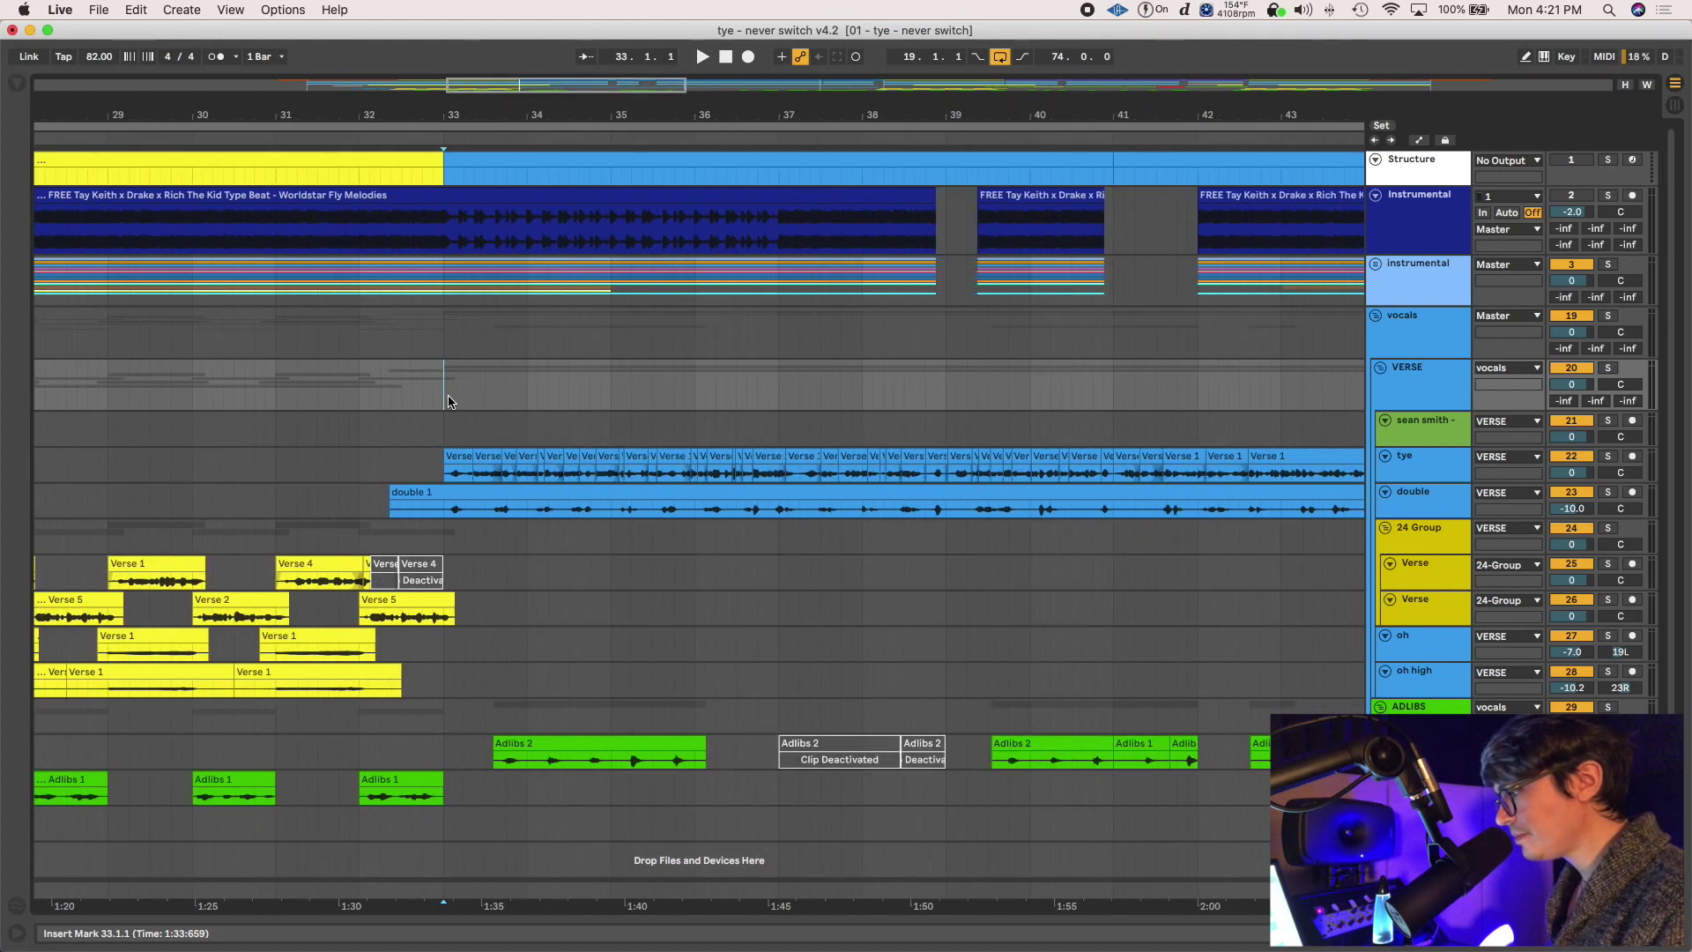
key(minus)
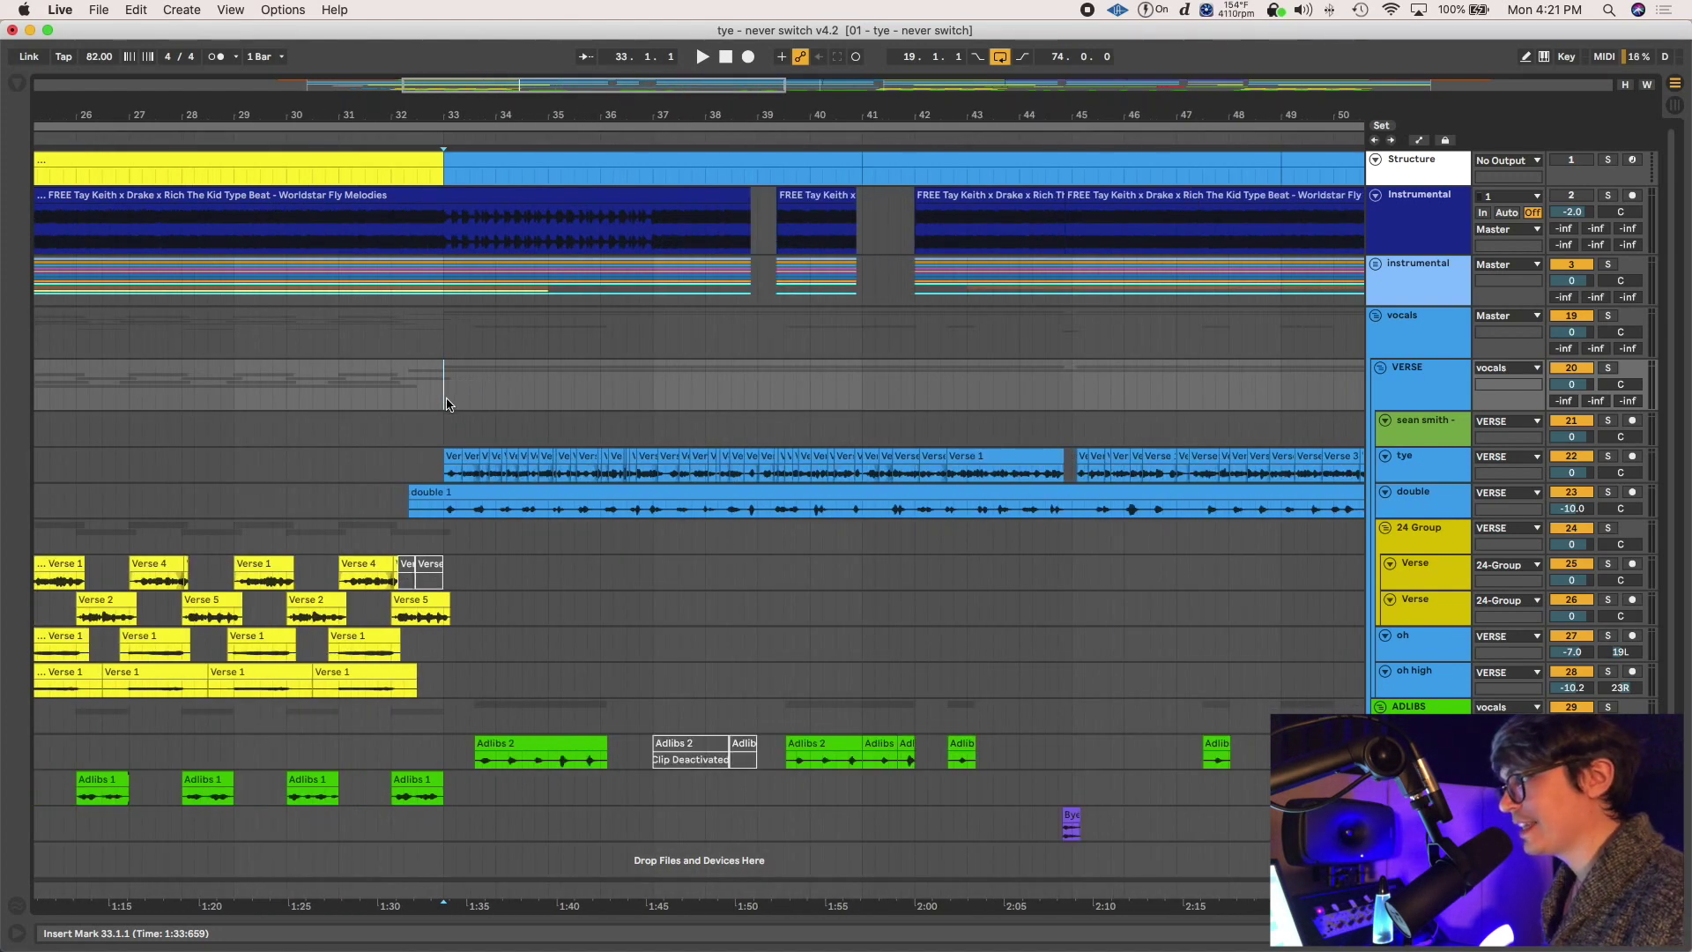
key(minus)
key(minus)
key(minus)
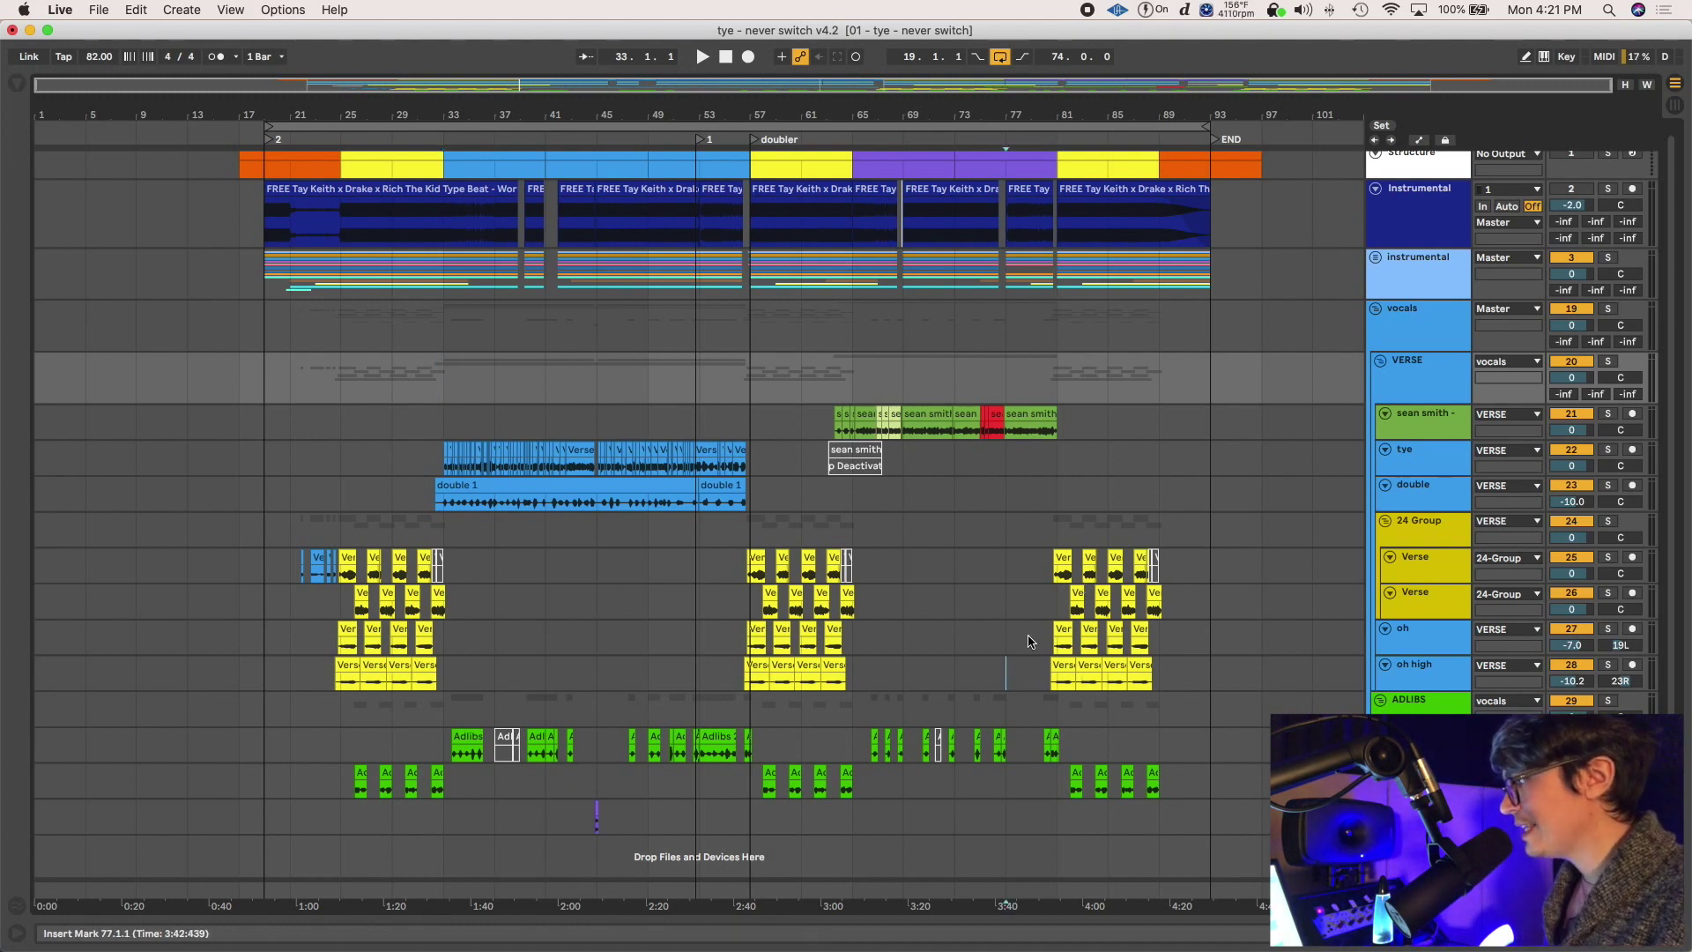
Delete the Verse clips in bars 77–93 and the '1' and 'doubler' locators, then set playback start at bar 31
drag(1027, 677, 1208, 568)
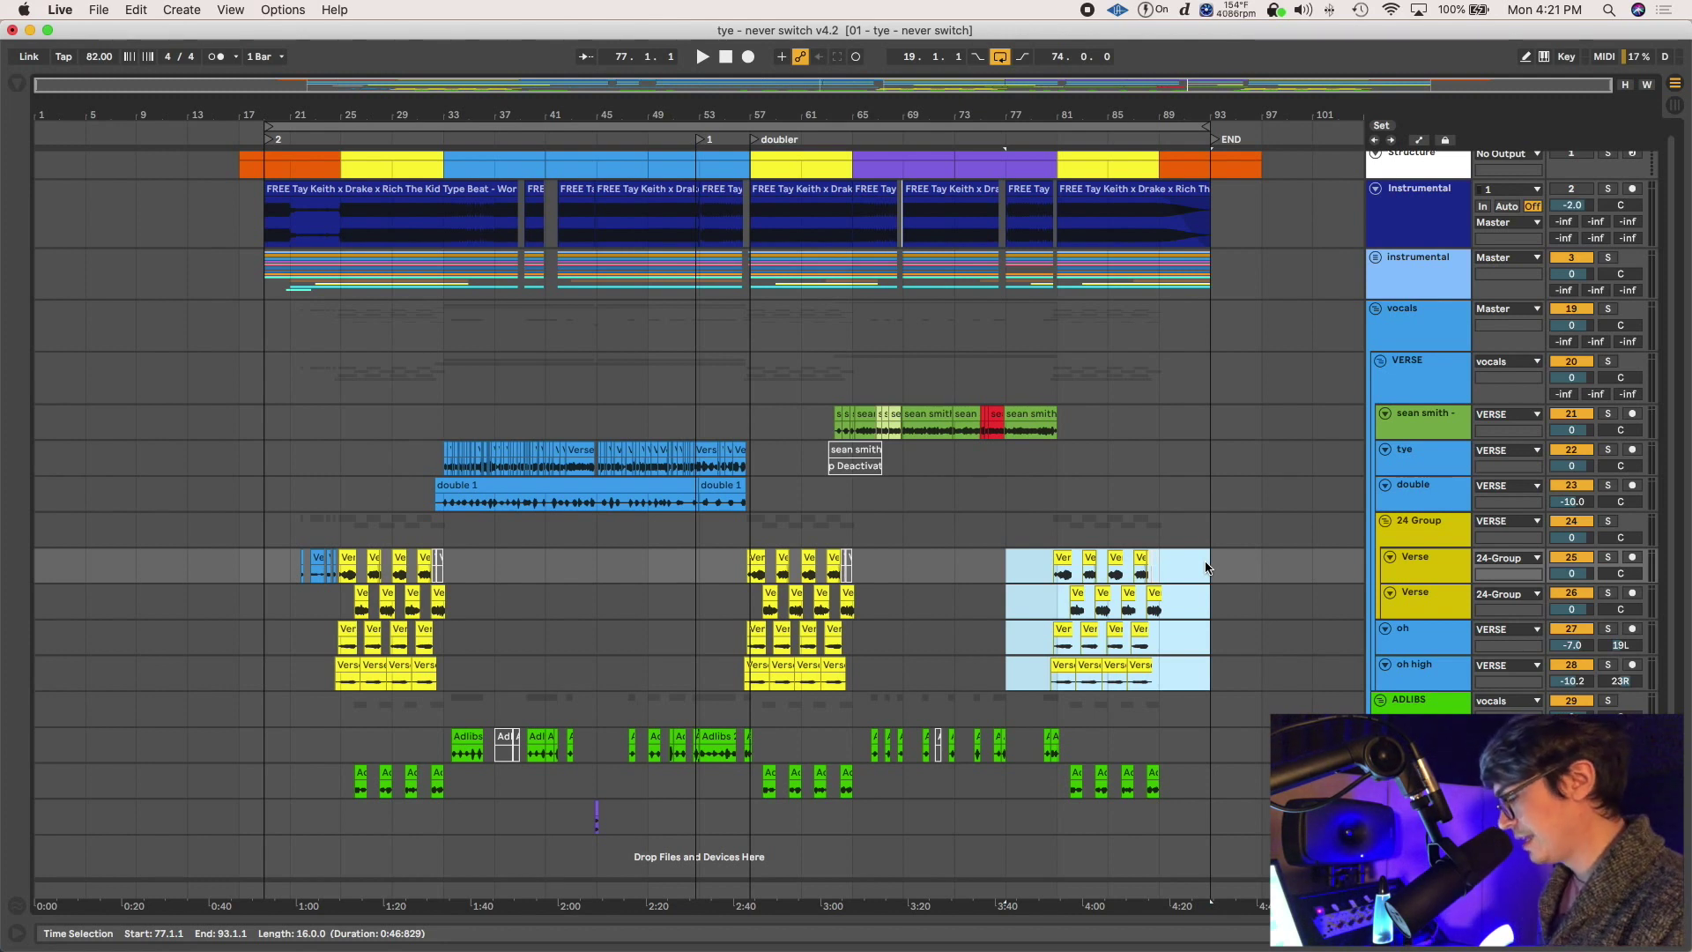
key(Delete)
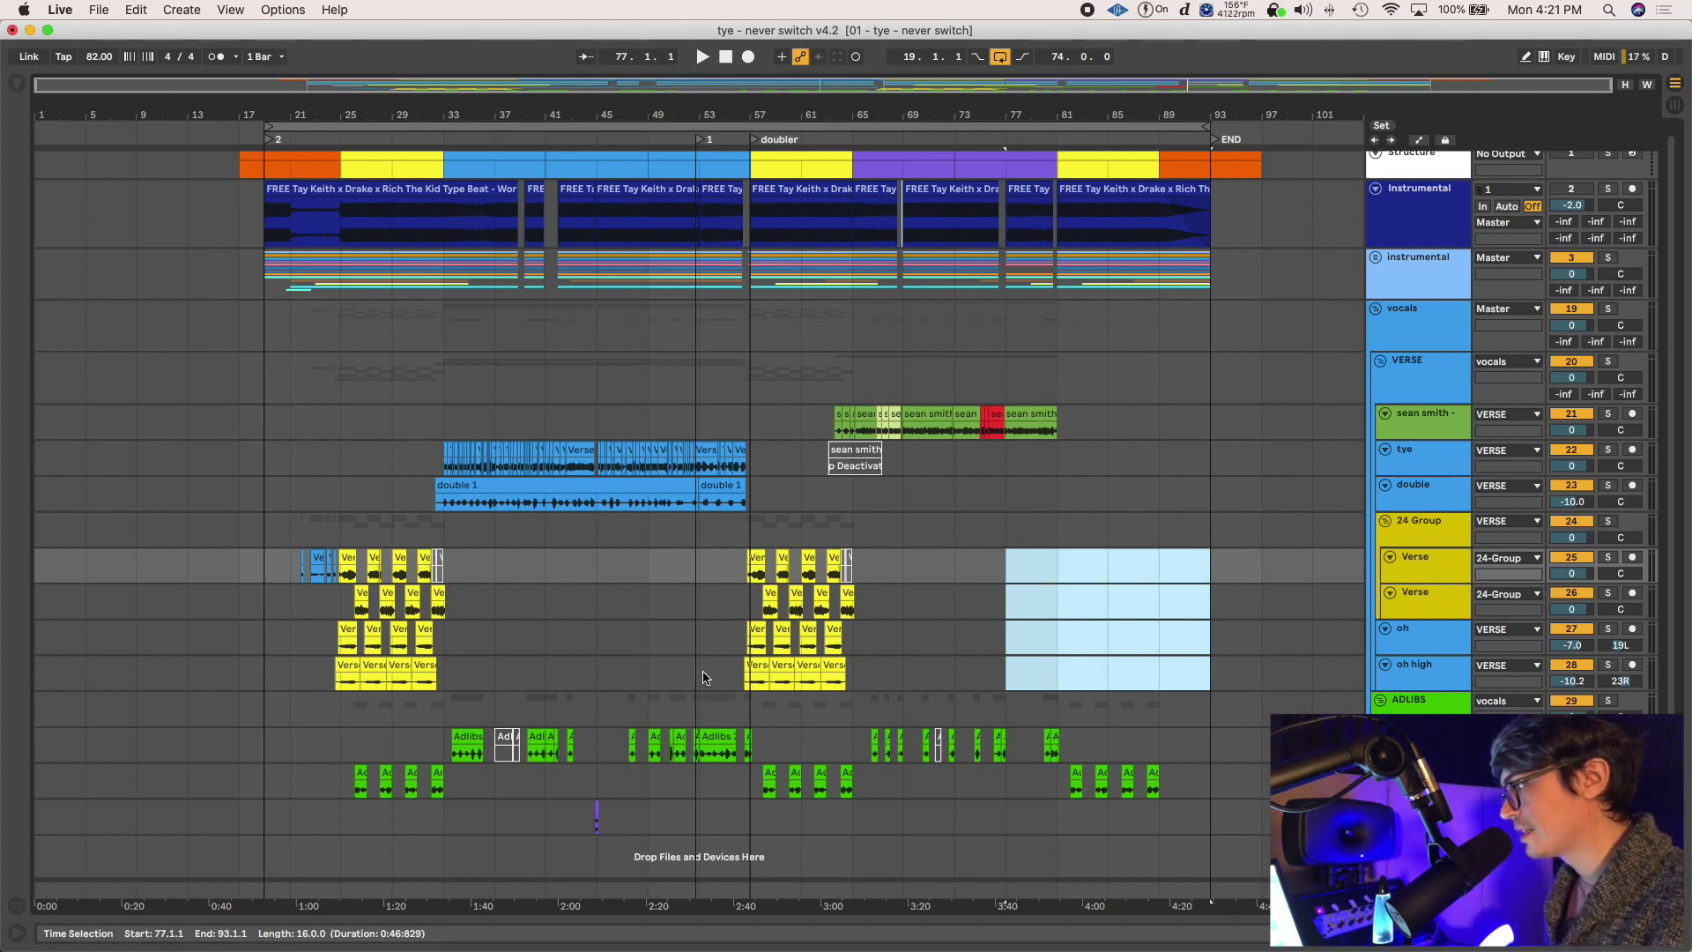
right_click(705, 141)
click(717, 155)
right_click(753, 144)
click(765, 156)
drag(700, 674, 887, 557)
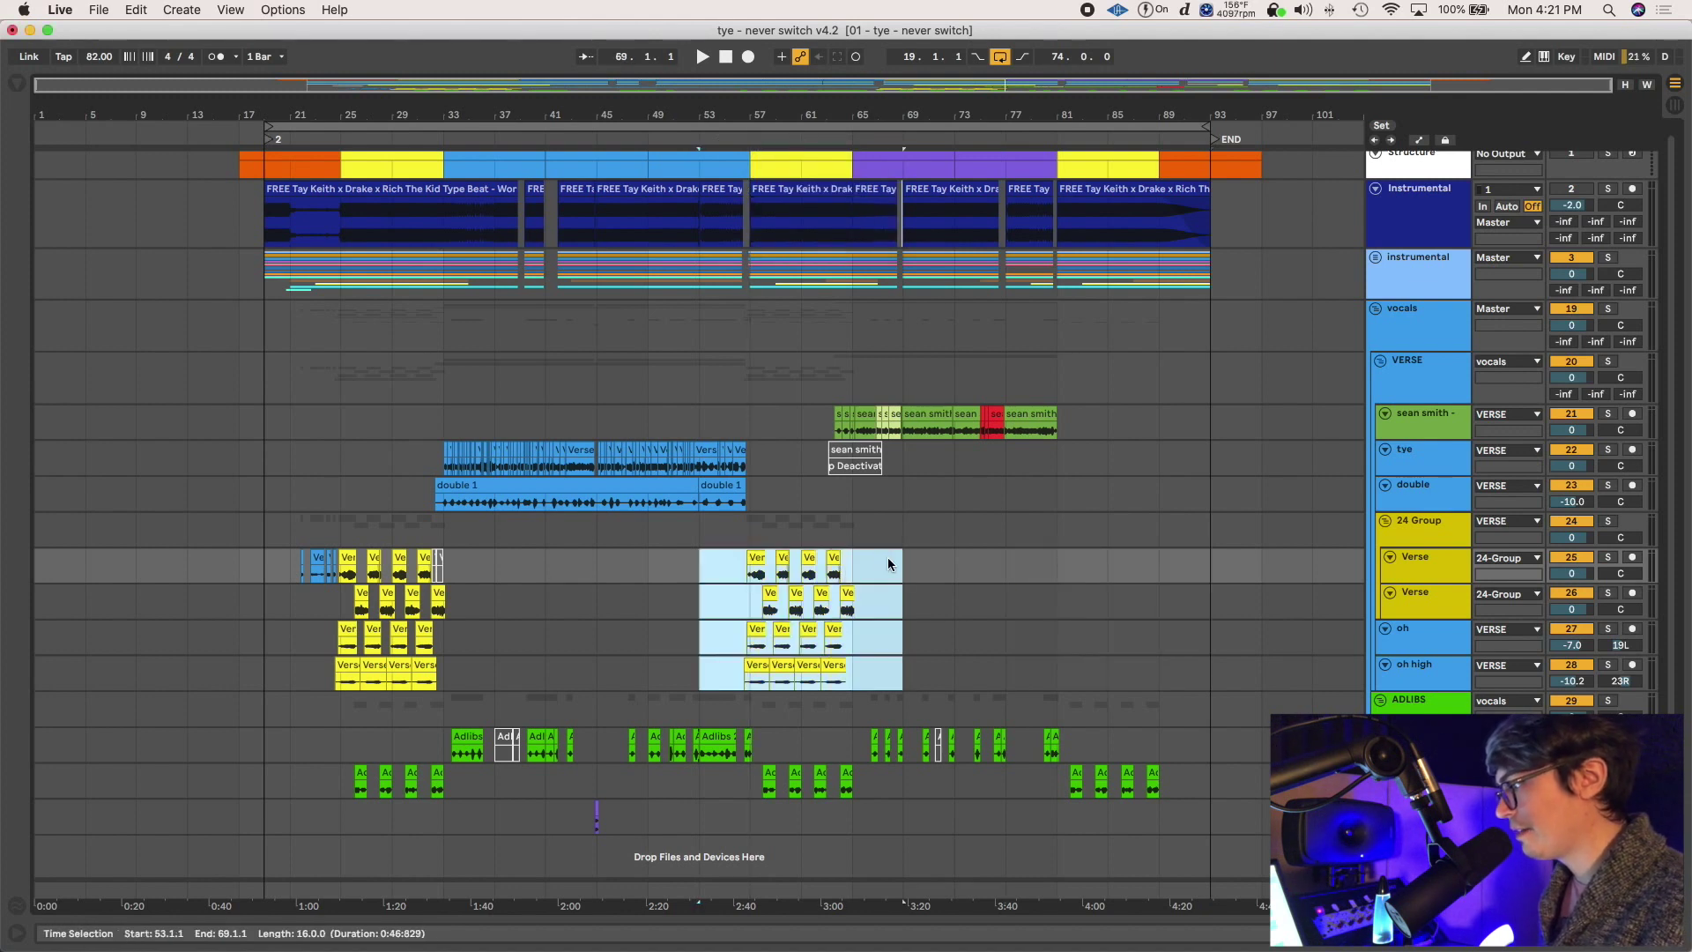
click(416, 362)
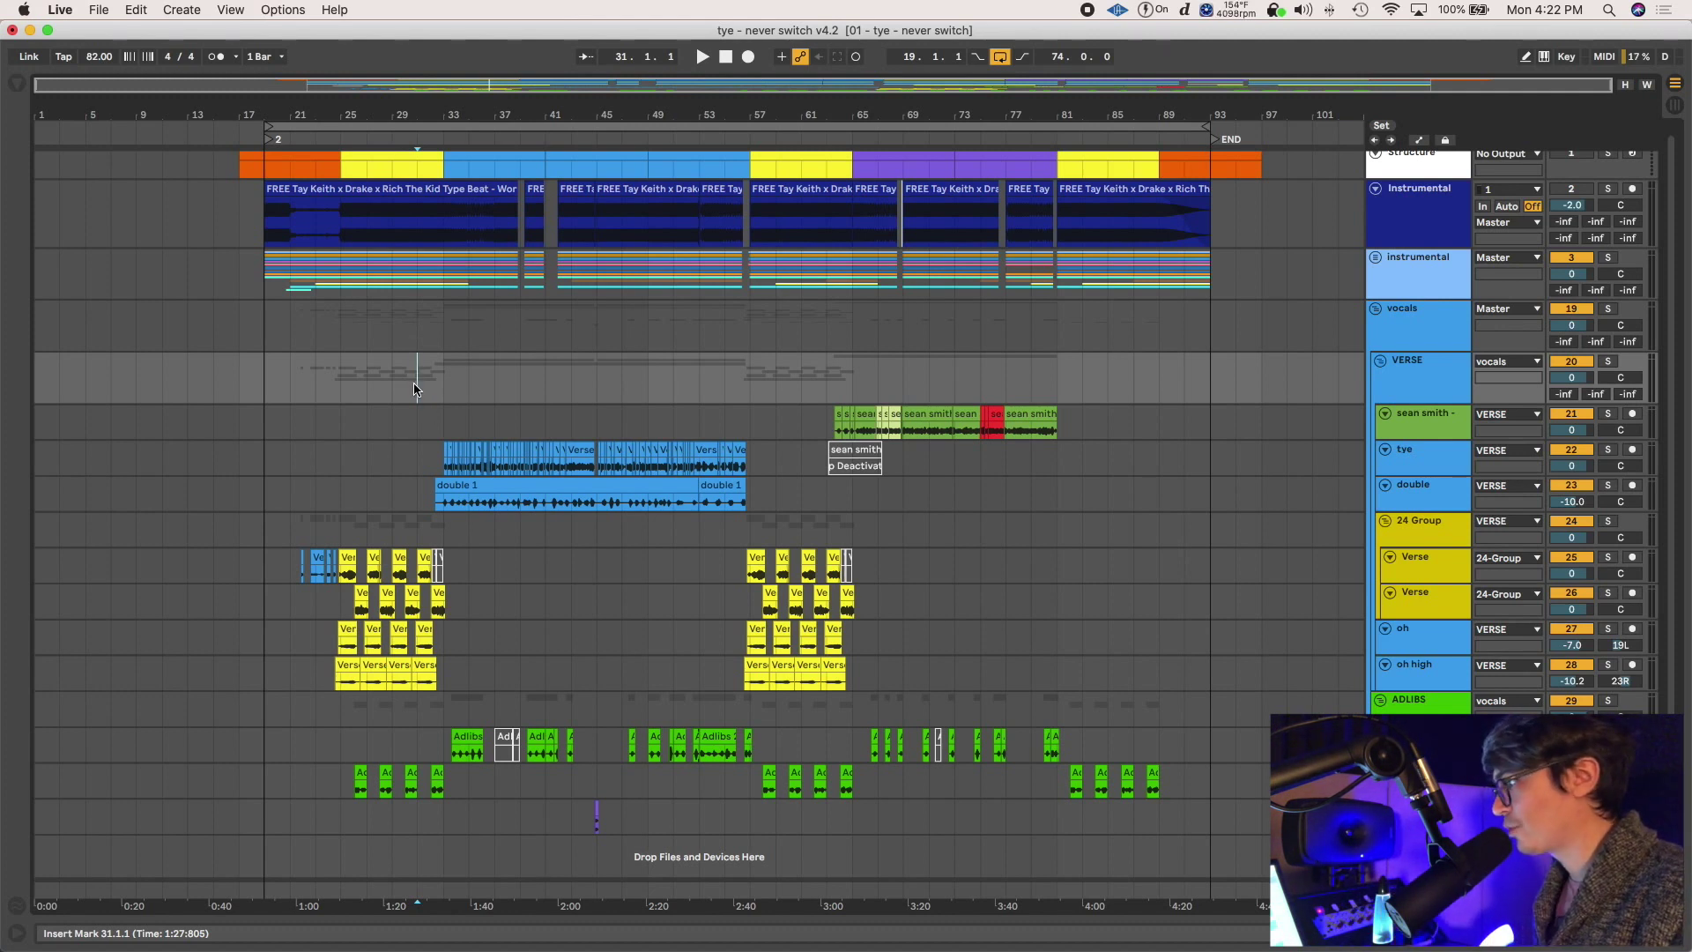
Play from bar 31, try drag-copying the bar 53 verse clips to bar 77, then undo
key(space)
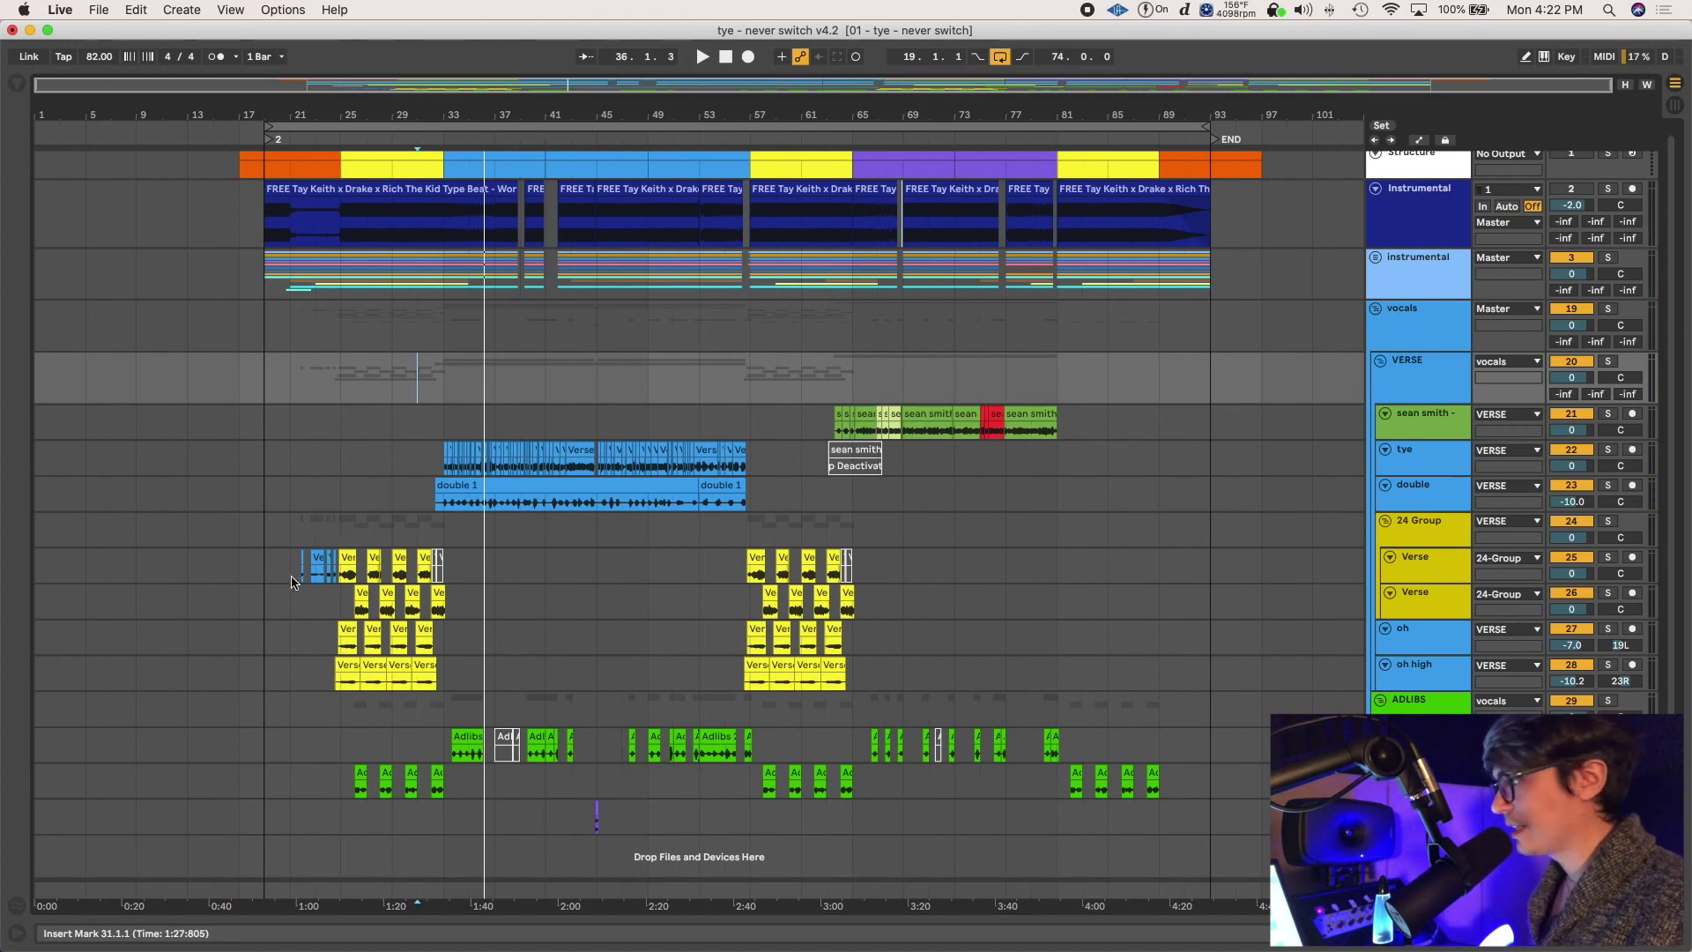
drag(702, 559, 892, 669)
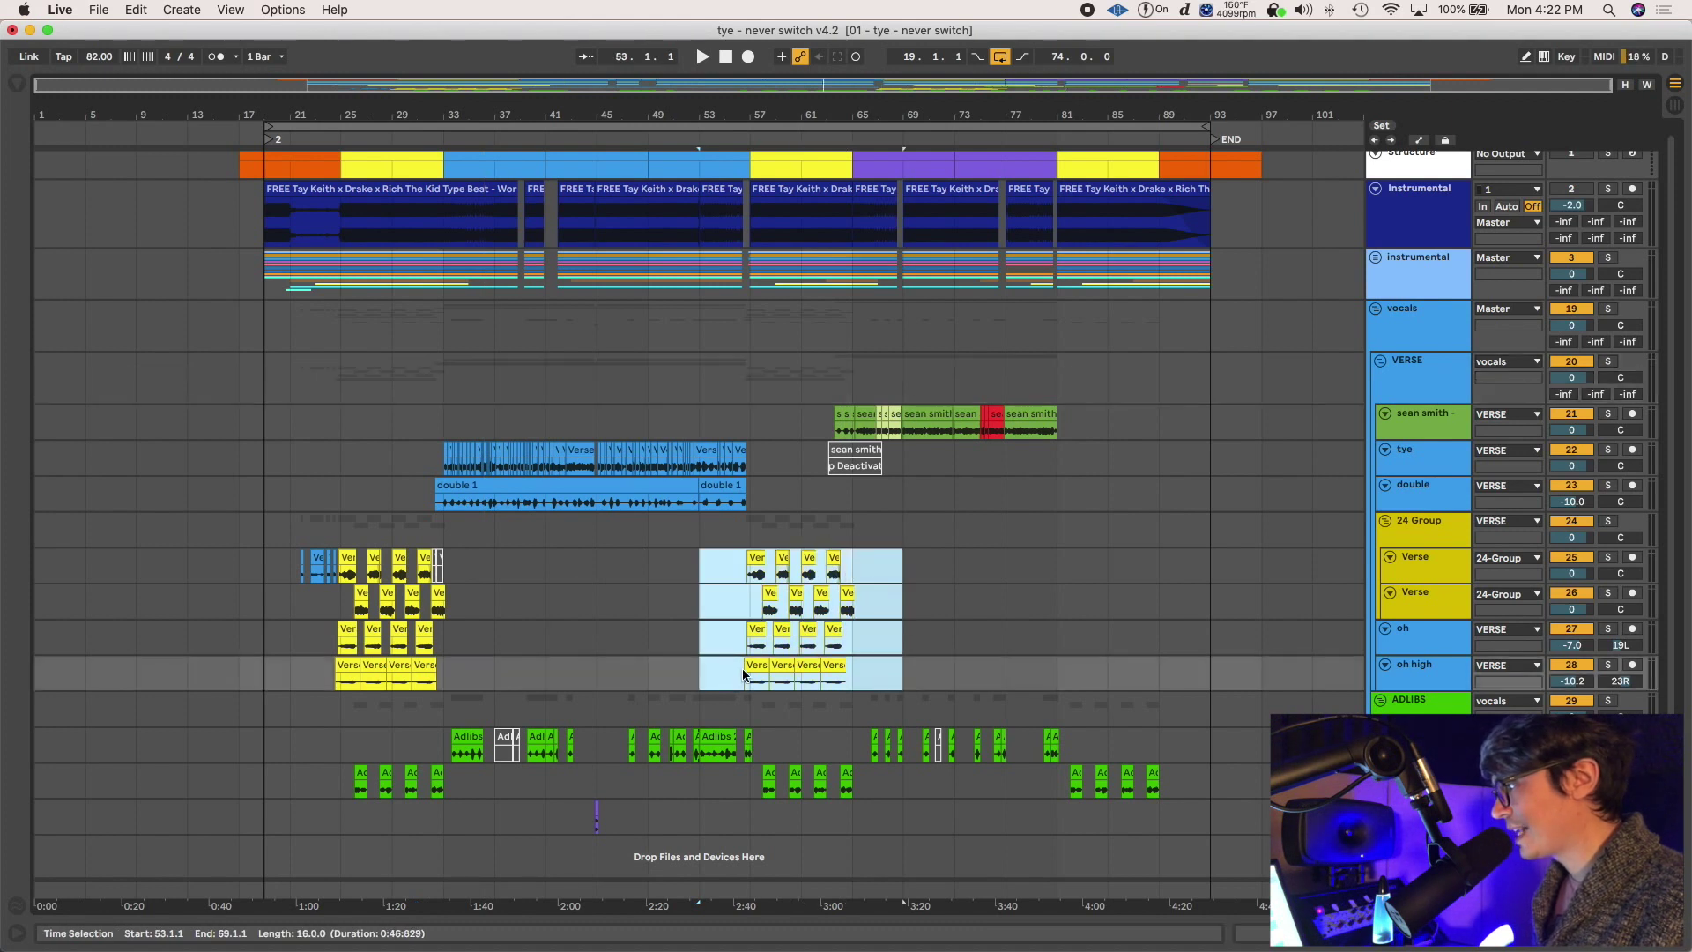
drag(761, 664, 1064, 670)
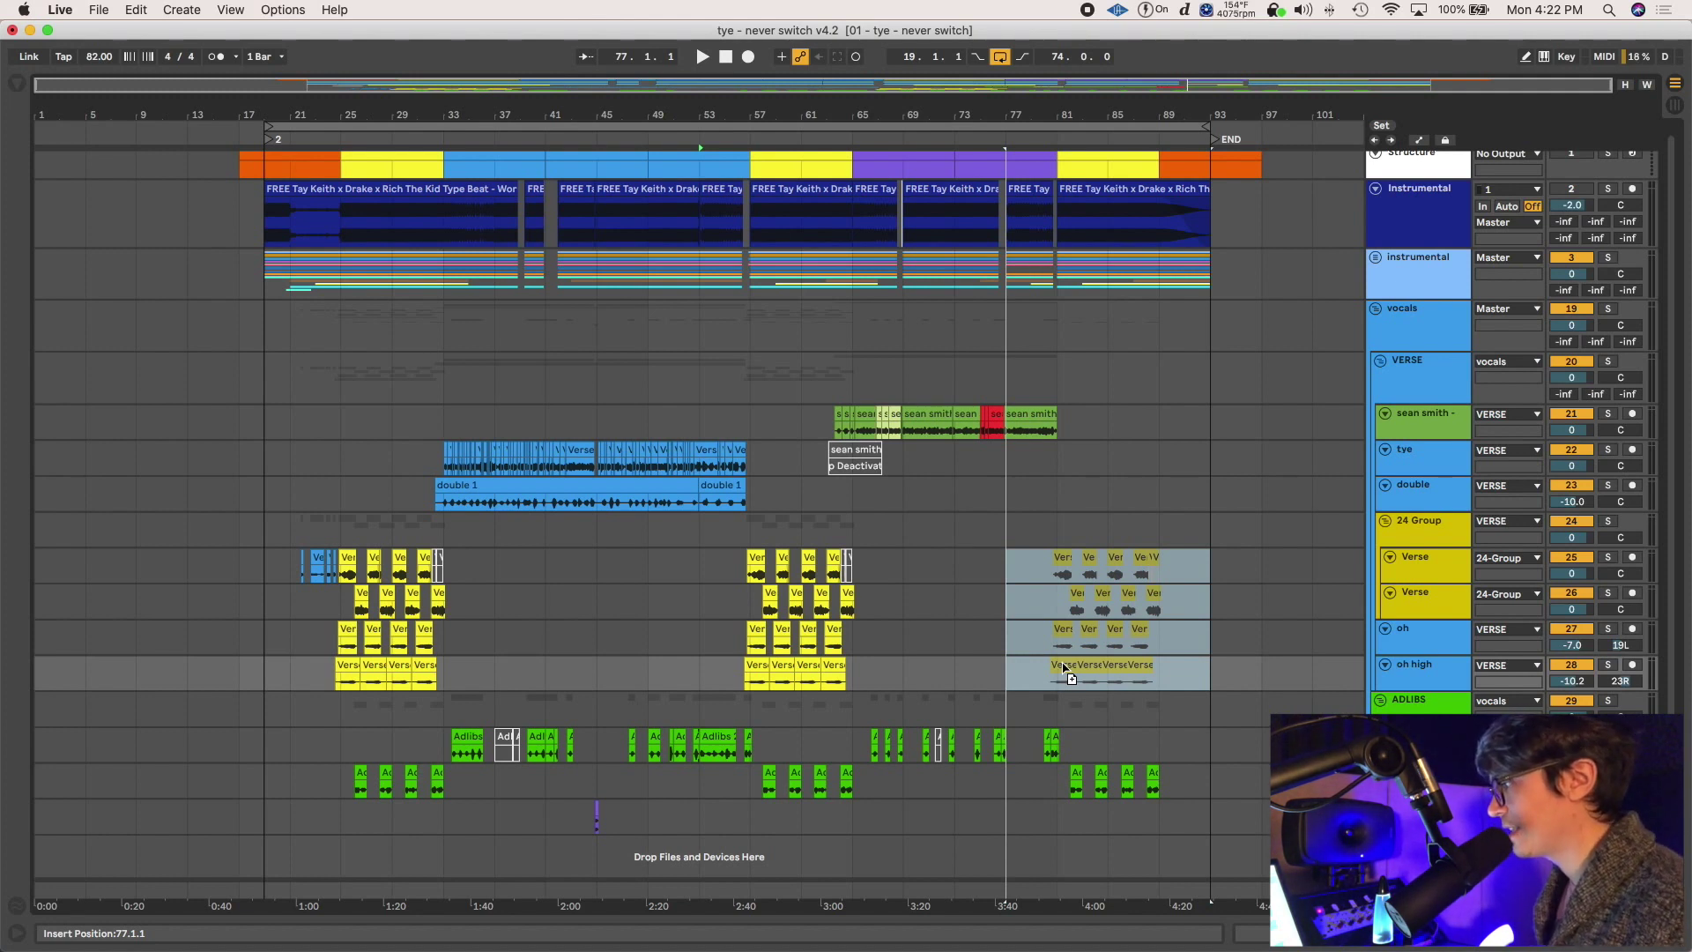
drag(1063, 670, 1064, 670)
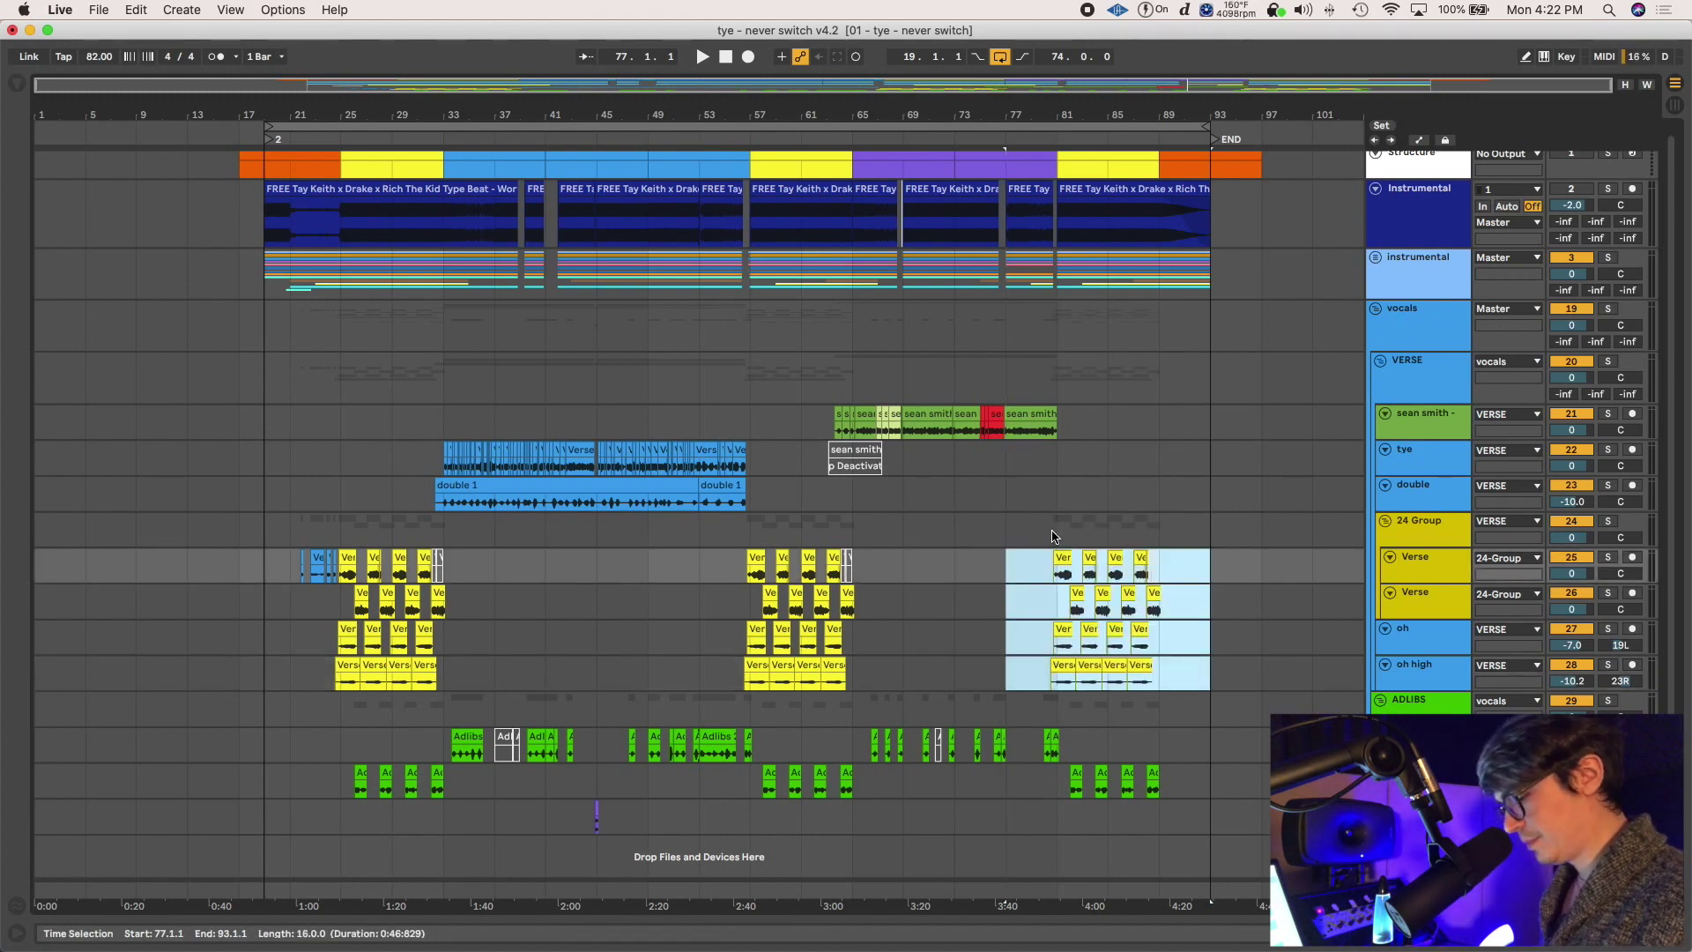
key(super+z)
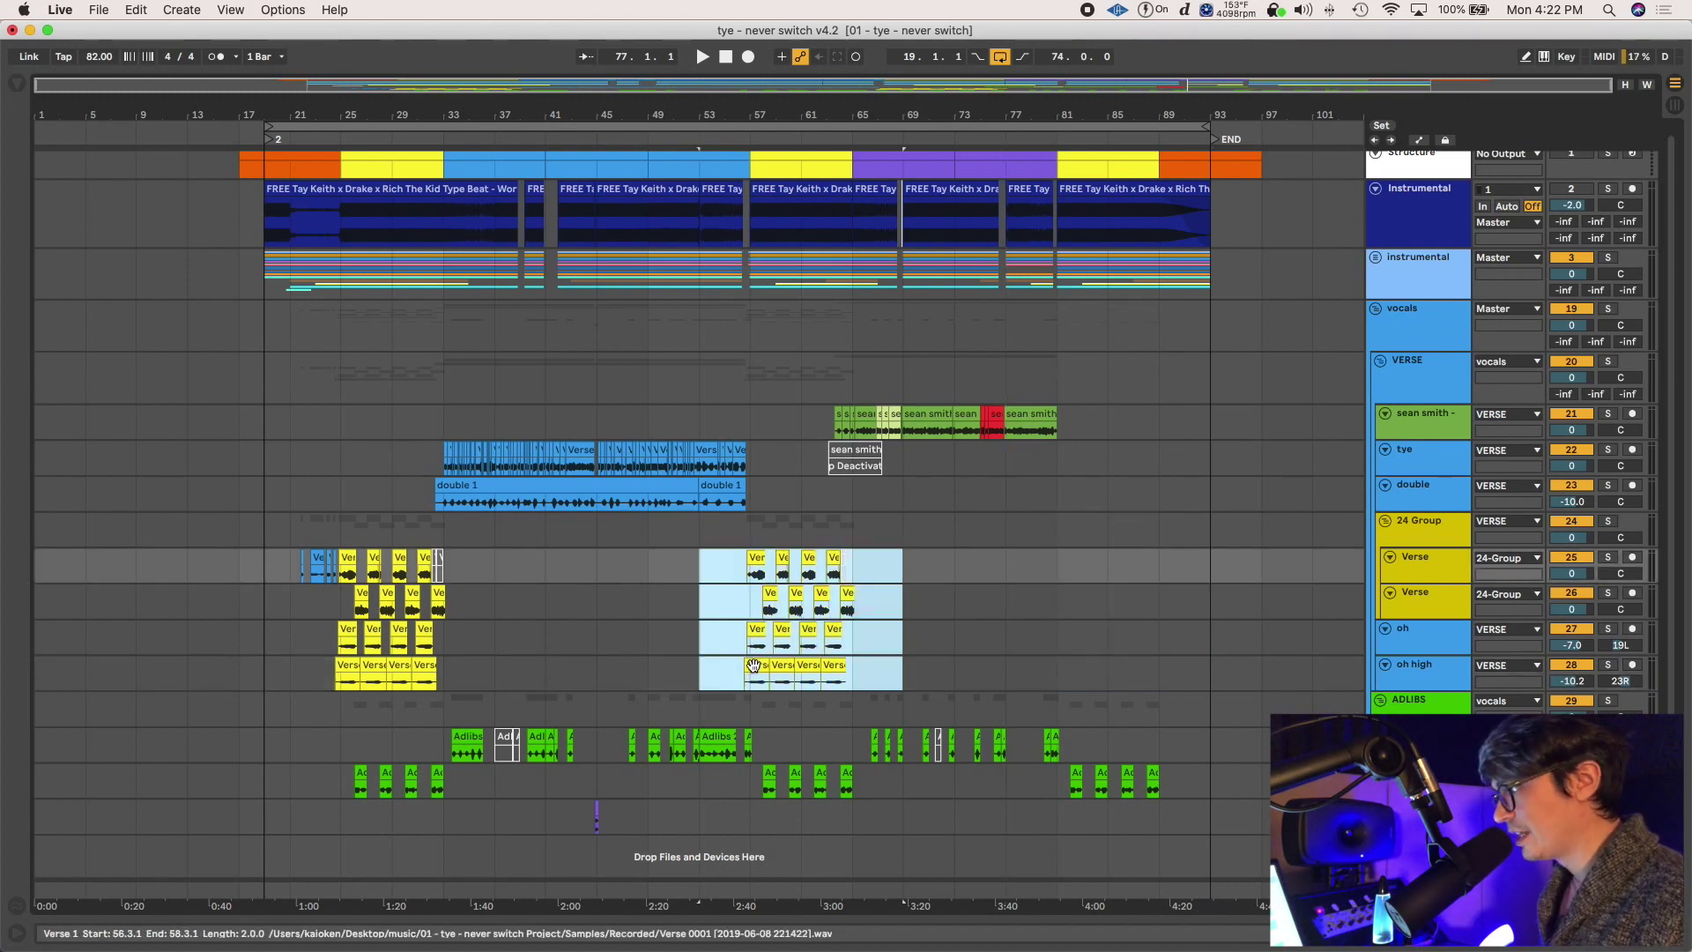
Copy the verse clips in bars 53–69 and paste them at bar 77
drag(701, 562, 881, 657)
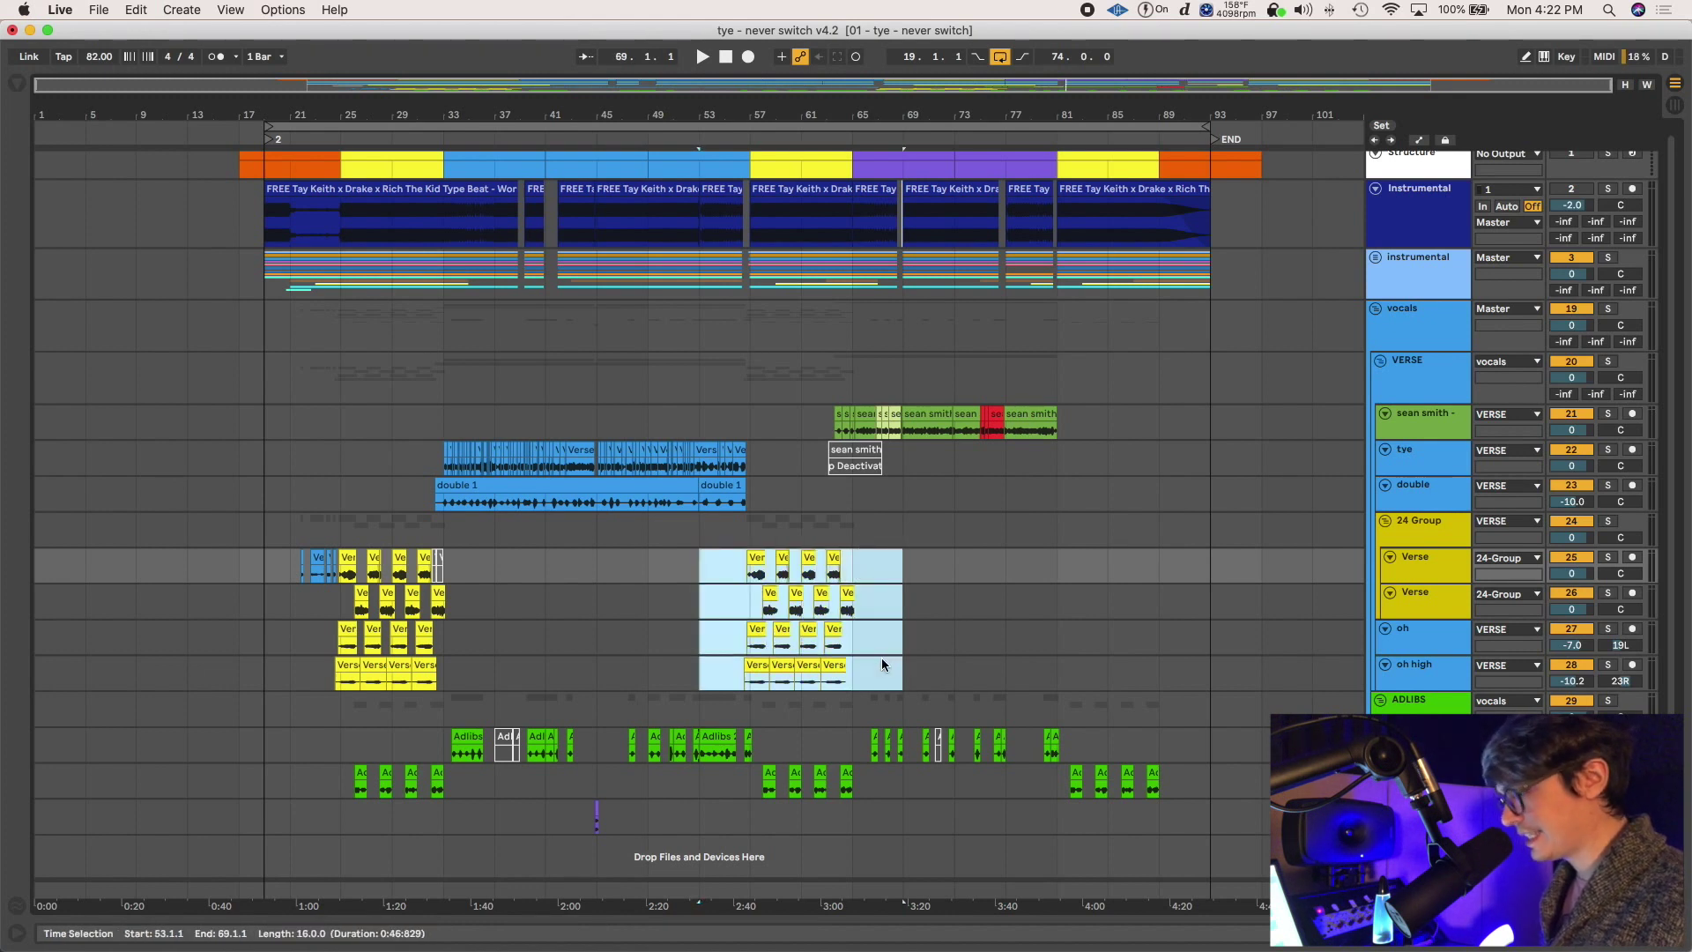
click(881, 658)
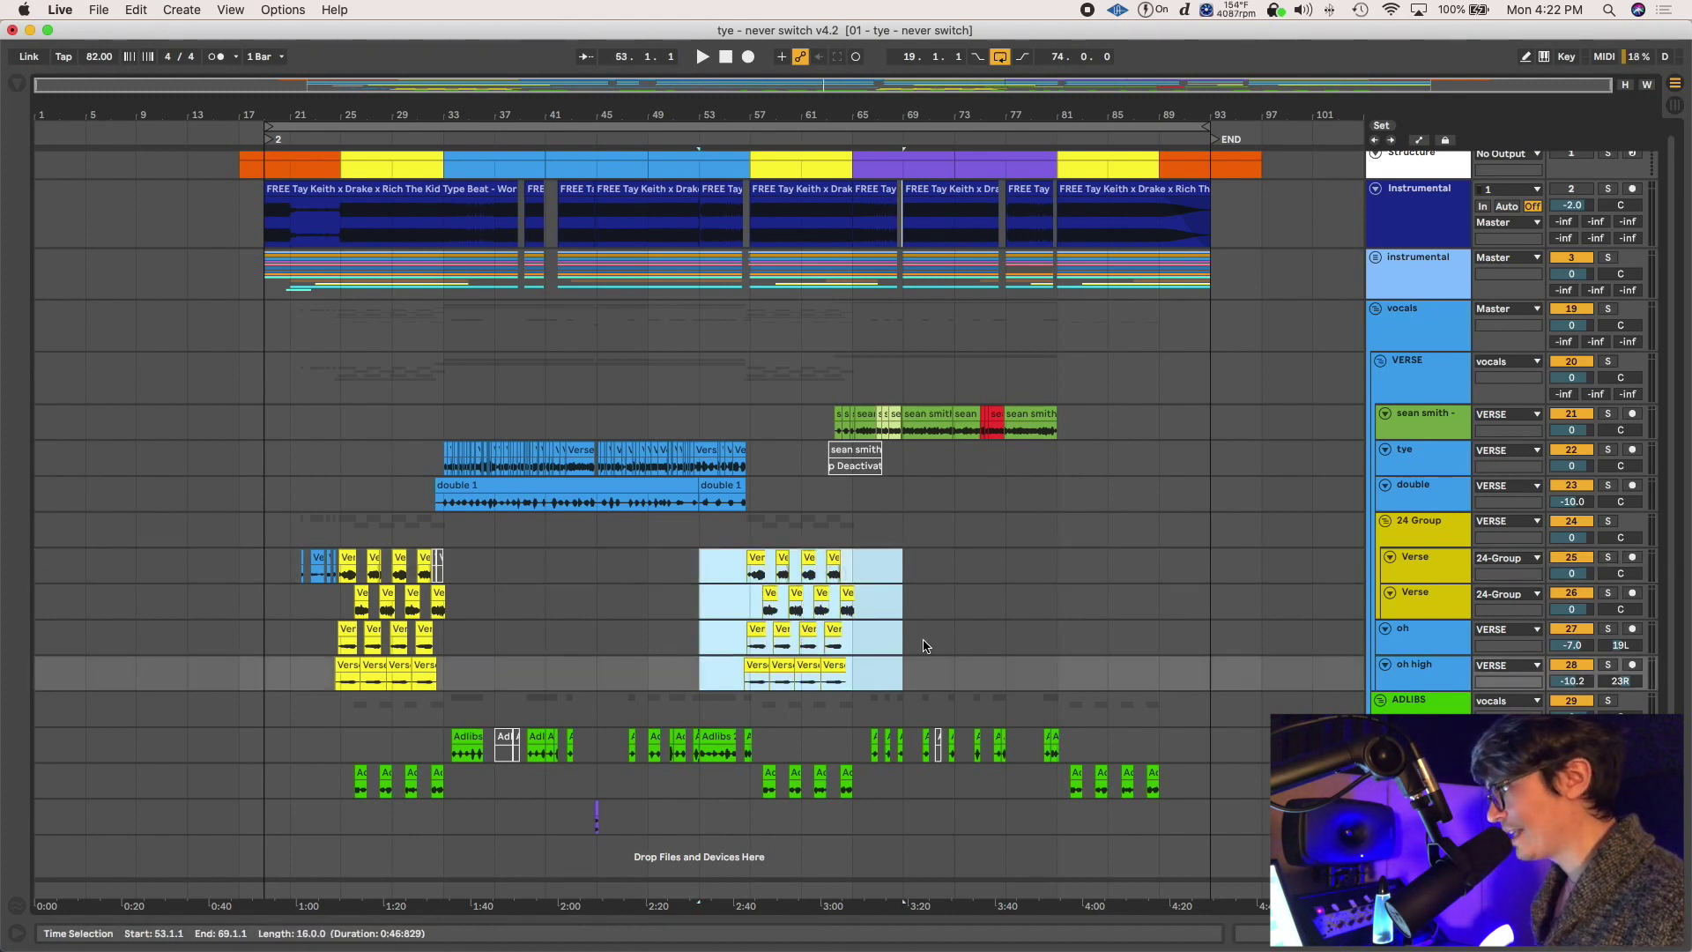
click(1005, 563)
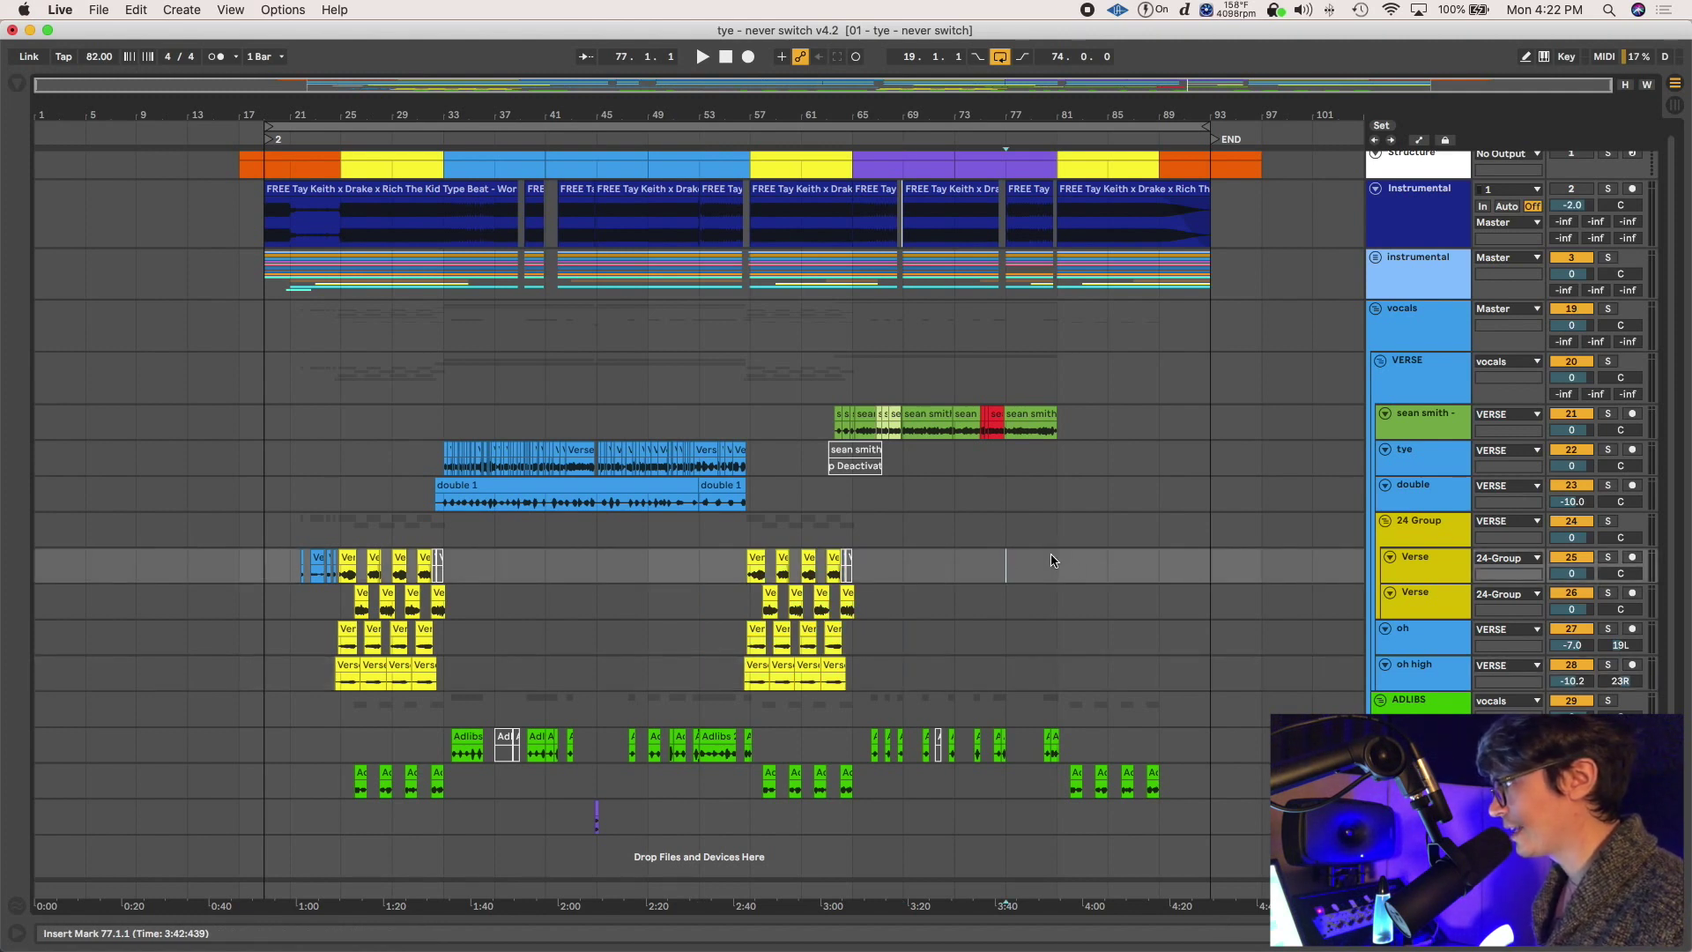
drag(703, 565, 885, 669)
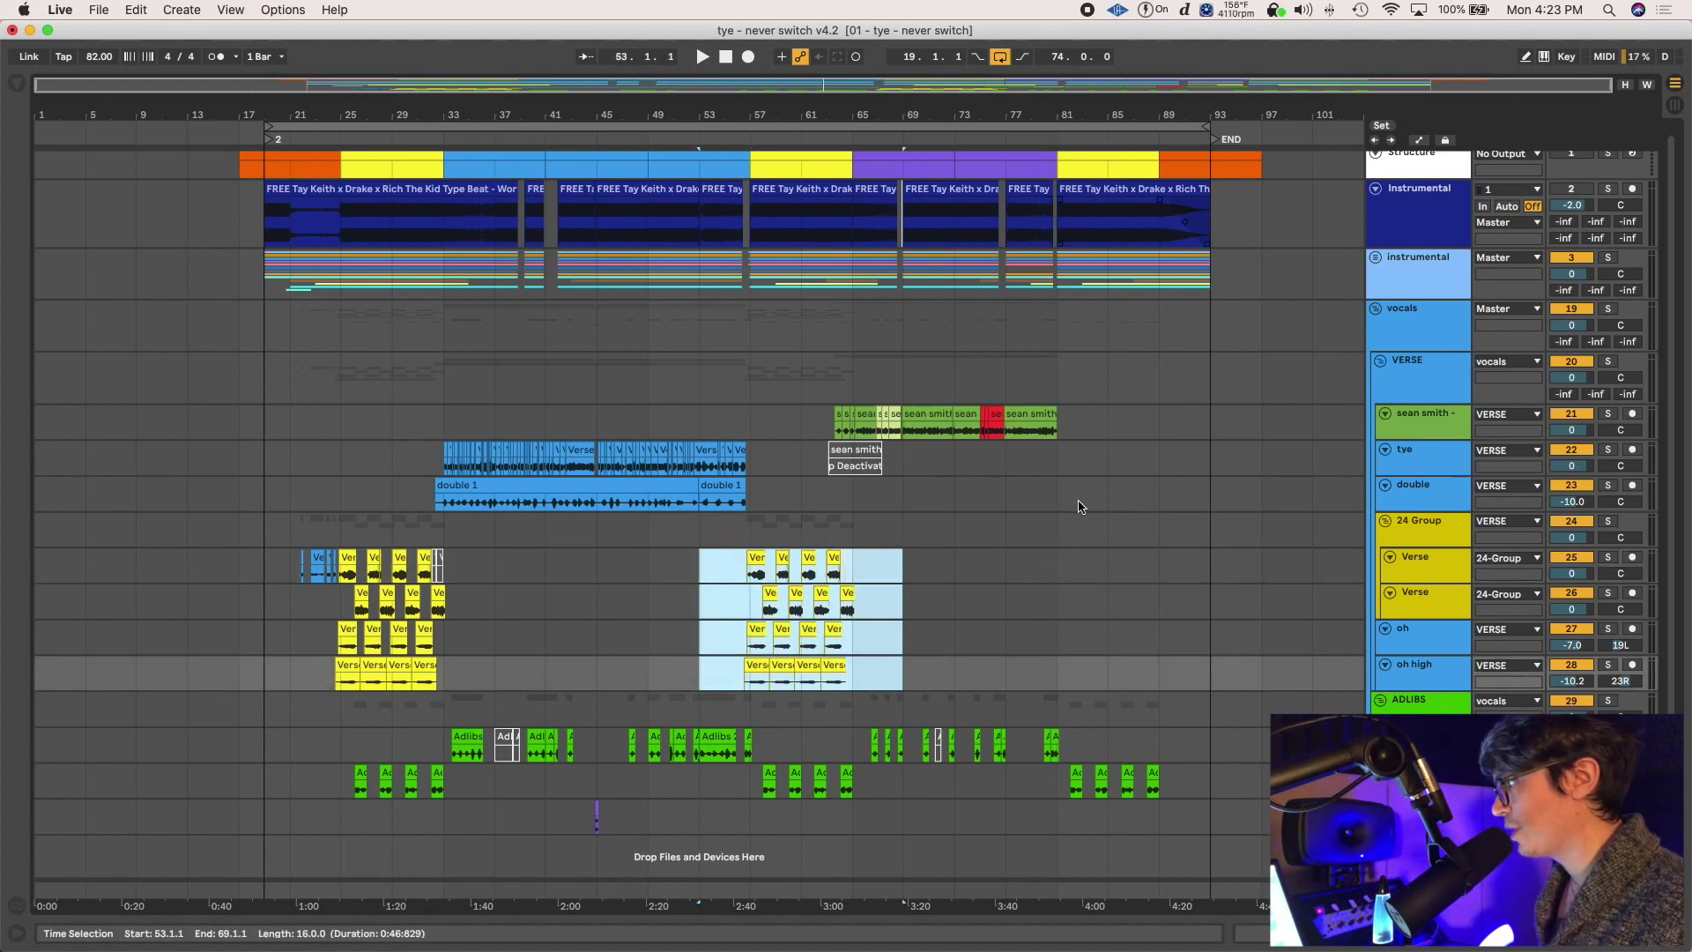
click(1005, 564)
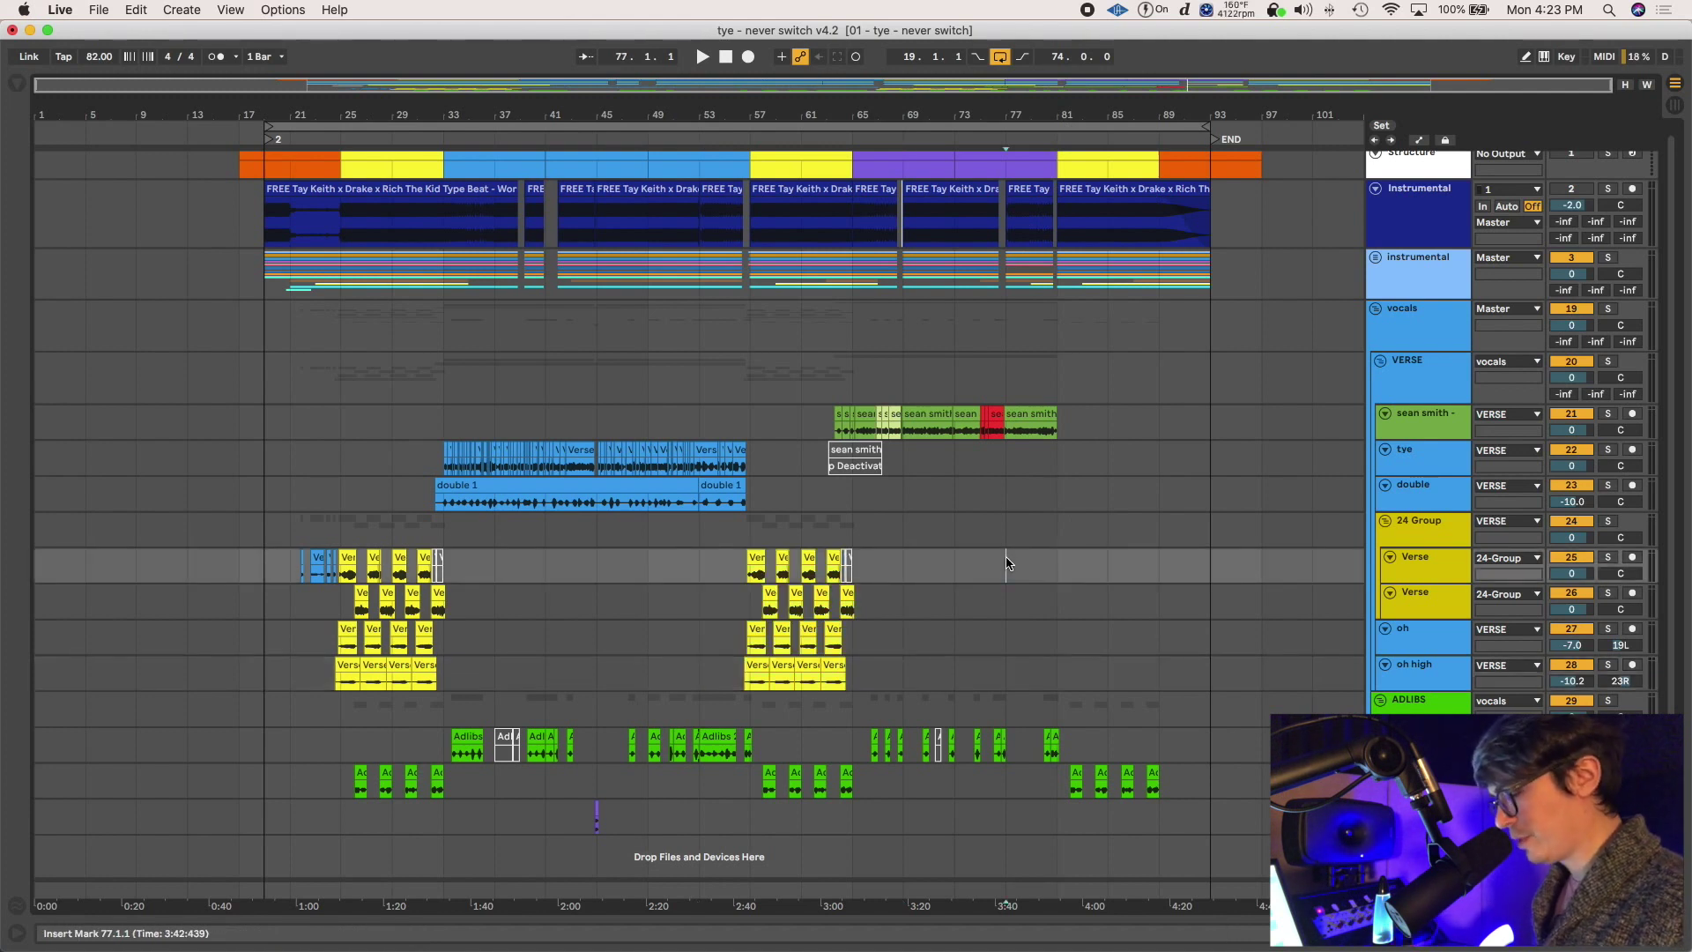
key(super+v)
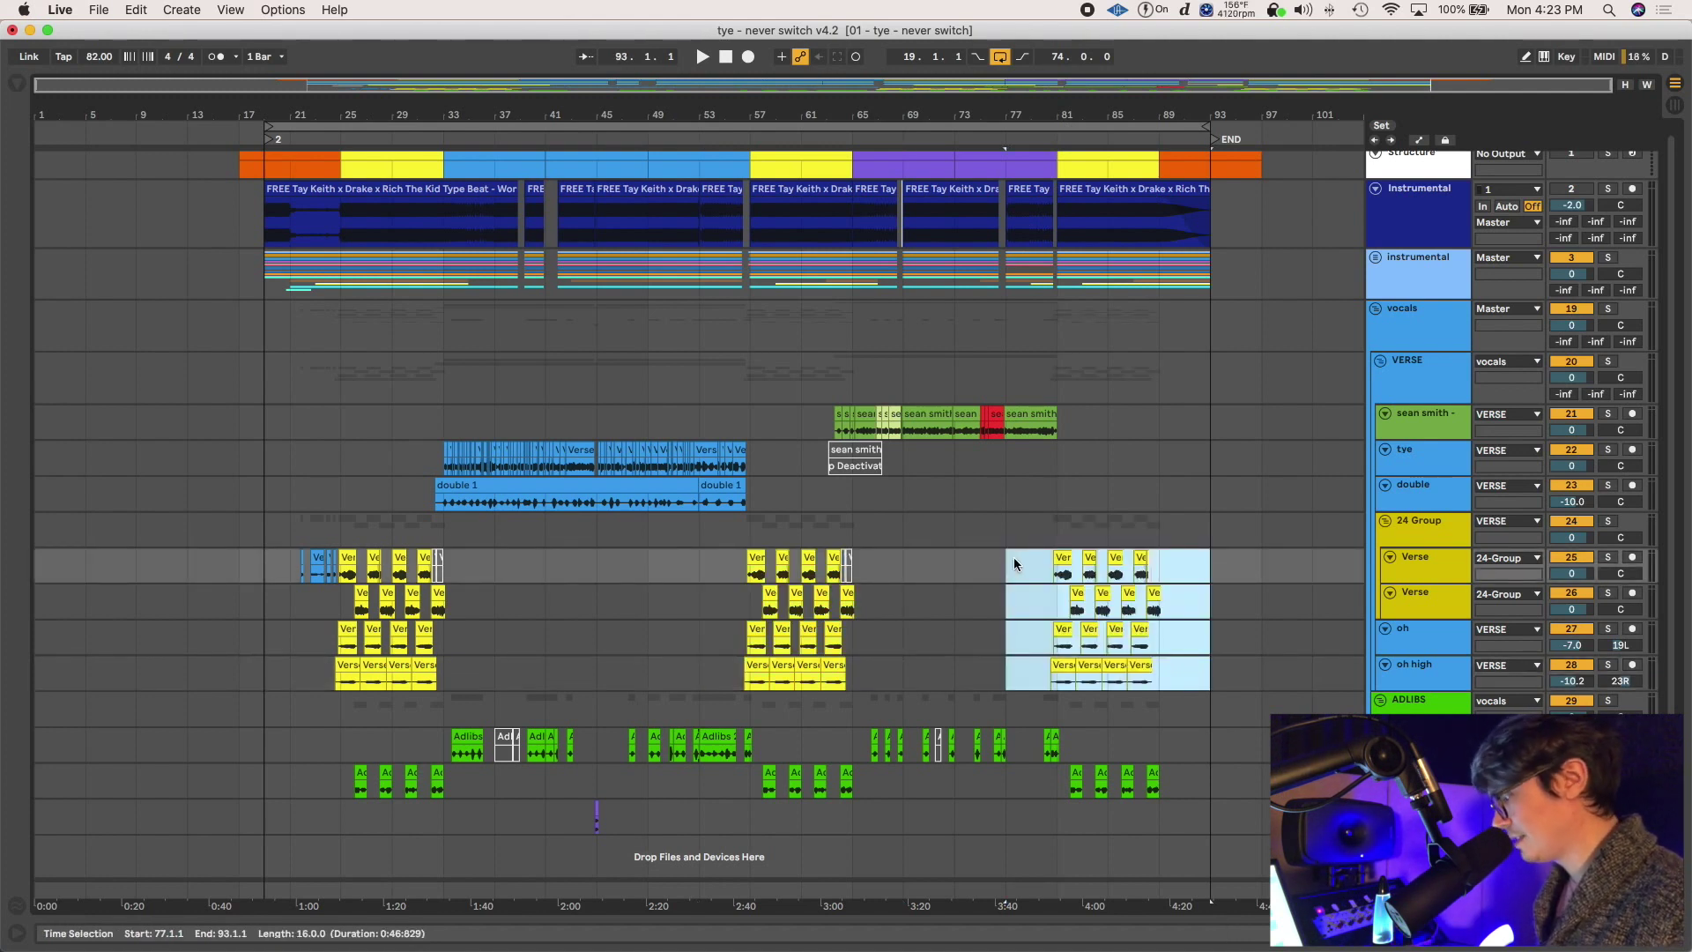
Delete and restore the pasted clips at bars 77–93, then zoom in around bar 64 on the oh row
key(Delete)
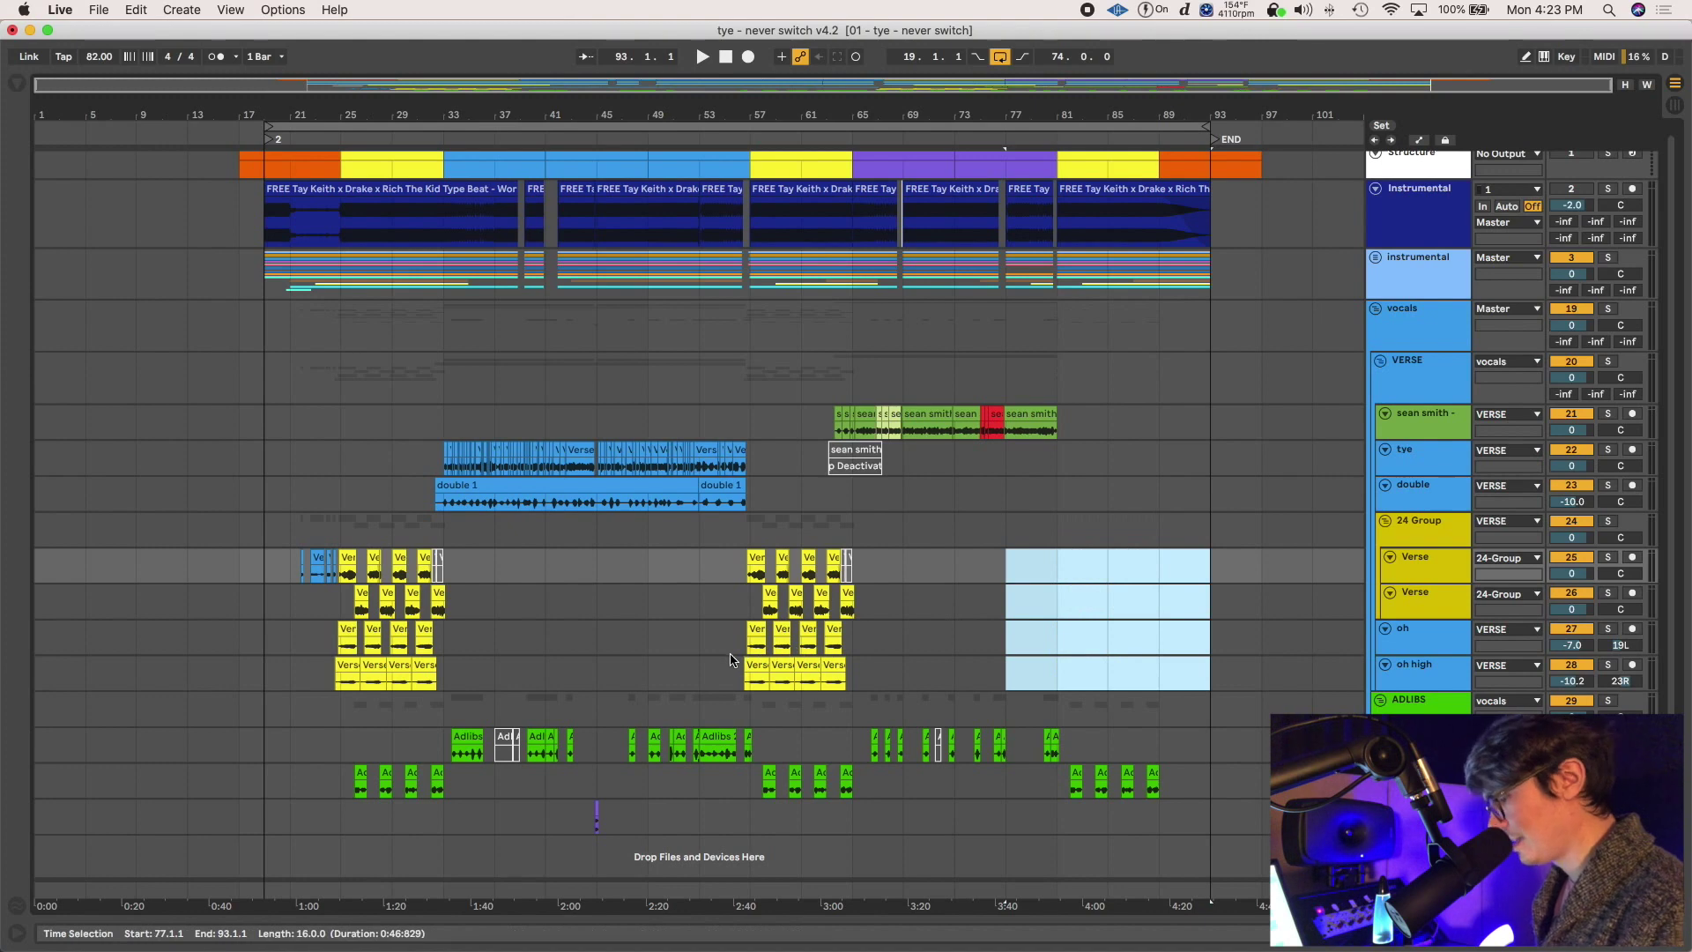
key(super+z)
drag(701, 622, 817, 652)
click(836, 636)
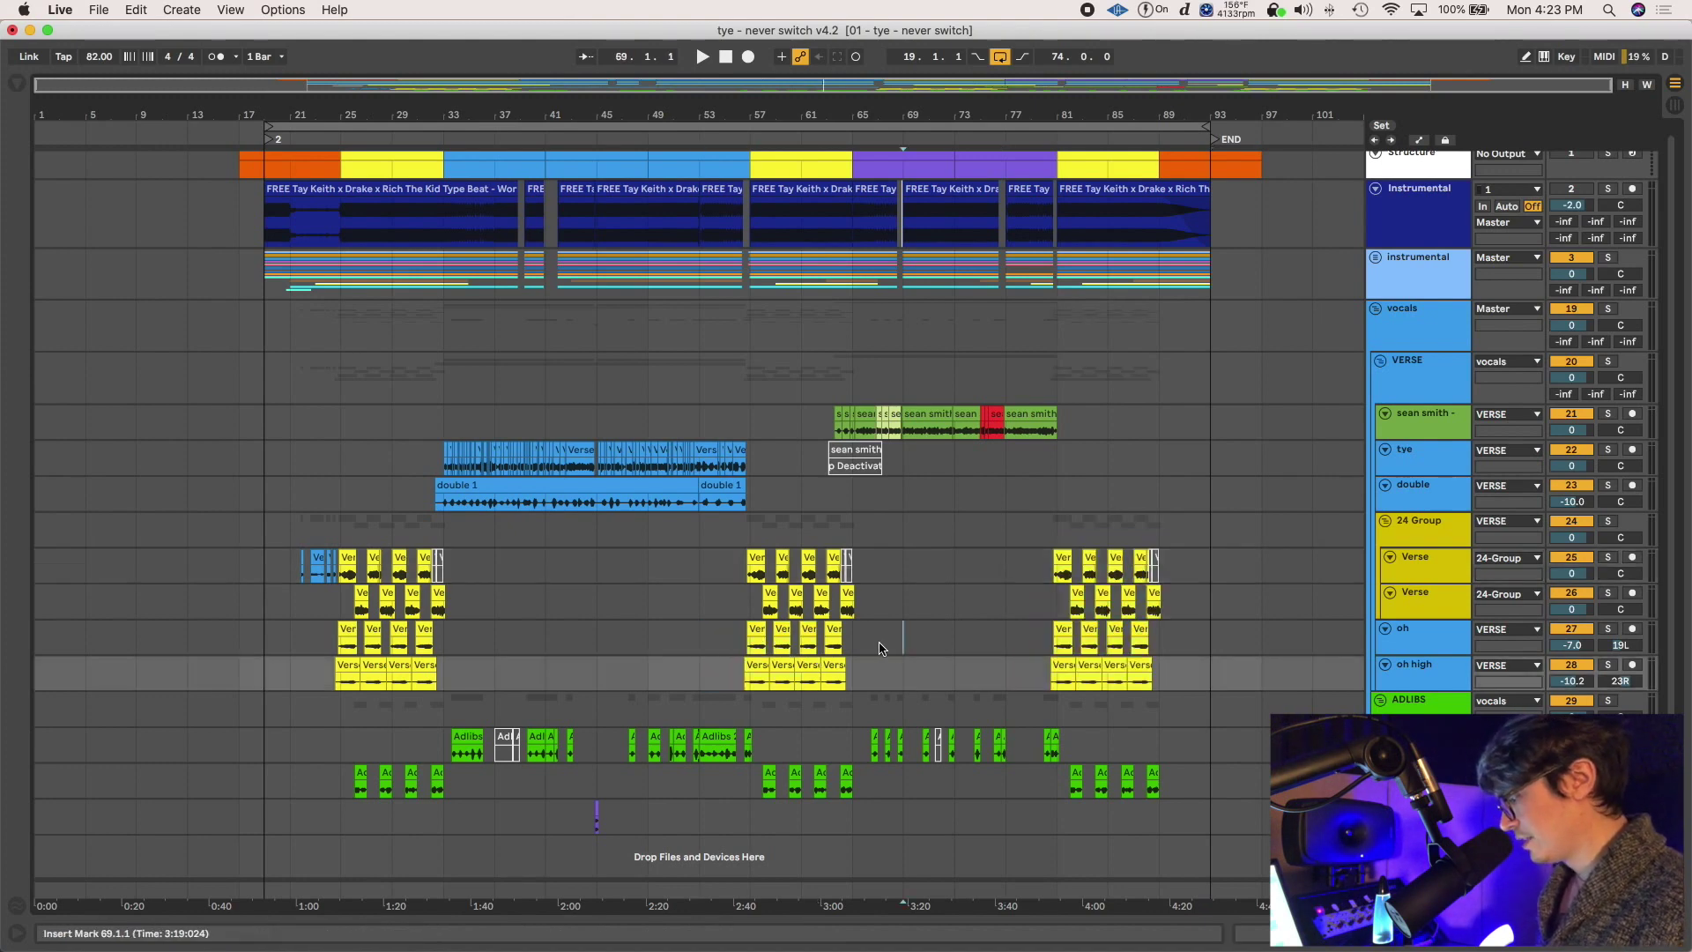
key(plus)
key(plus)
Start playback at bar 56 and solo the oh and oh high vocal tracks
click(414, 636)
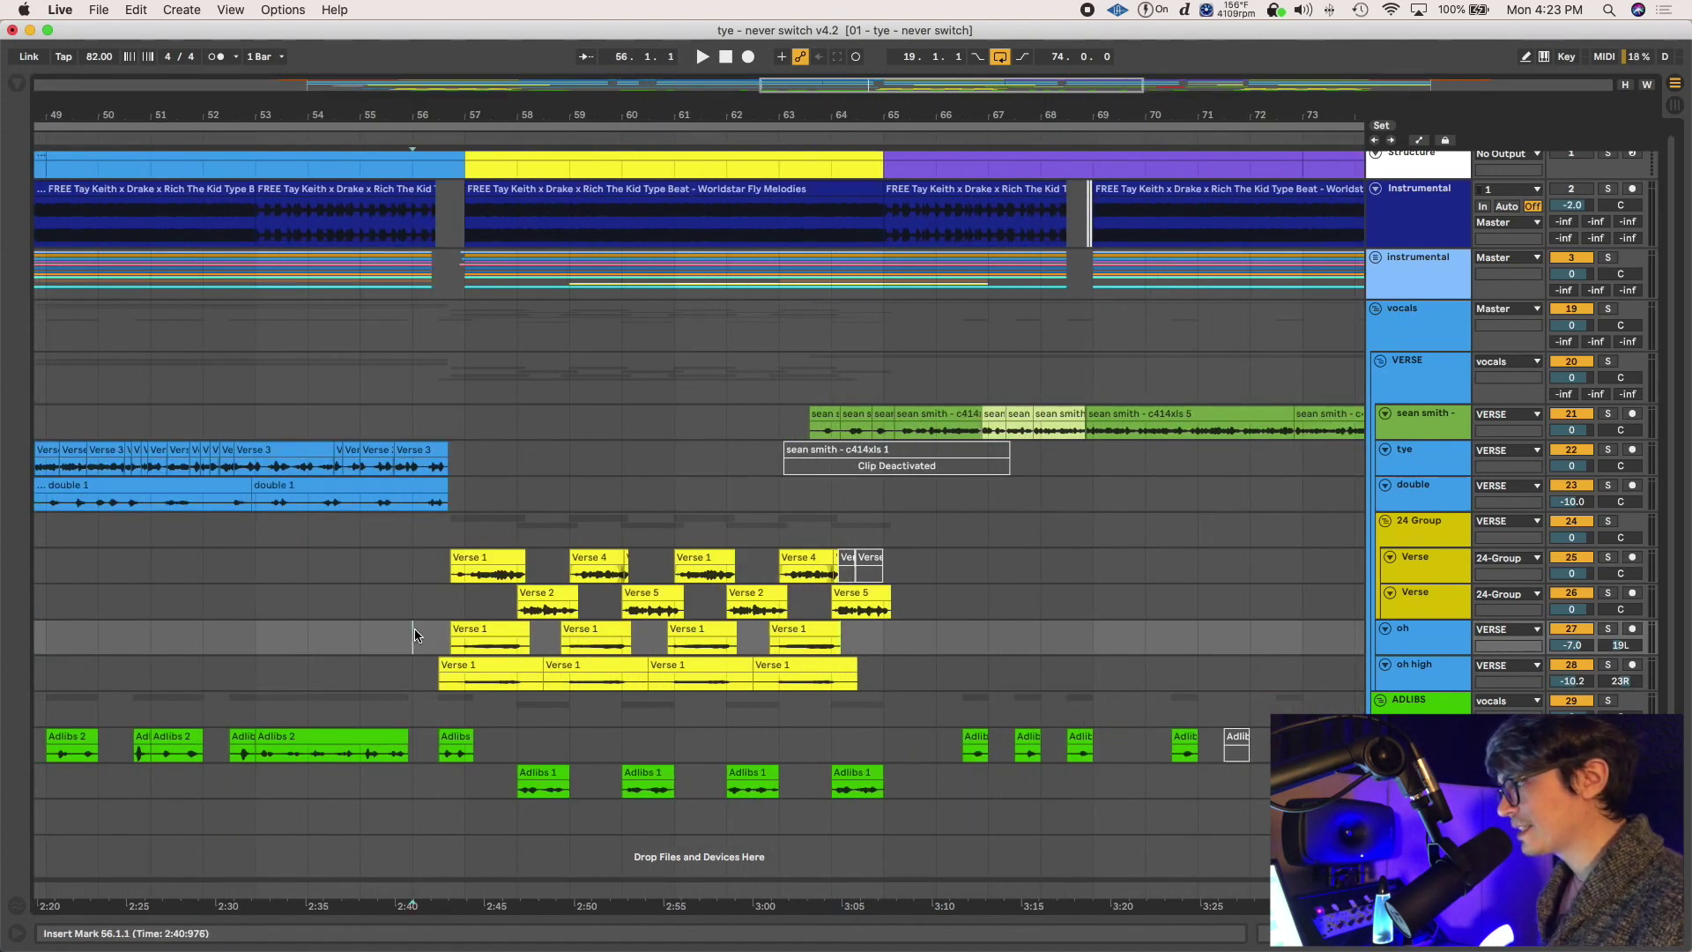
key(space)
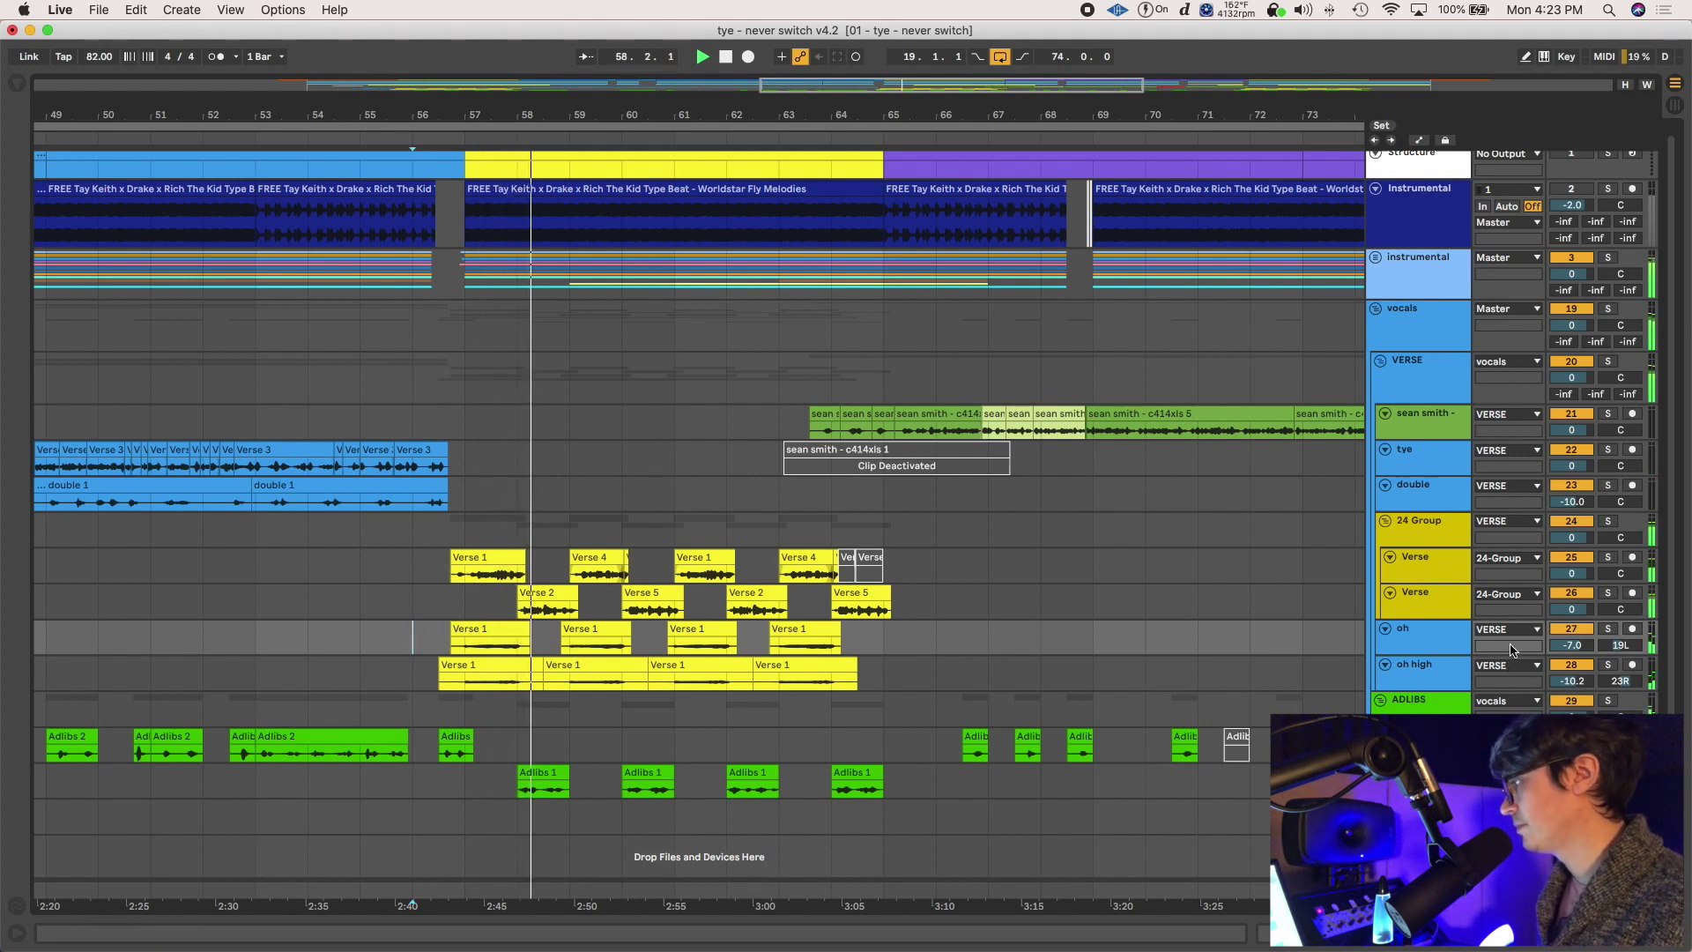
click(1607, 629)
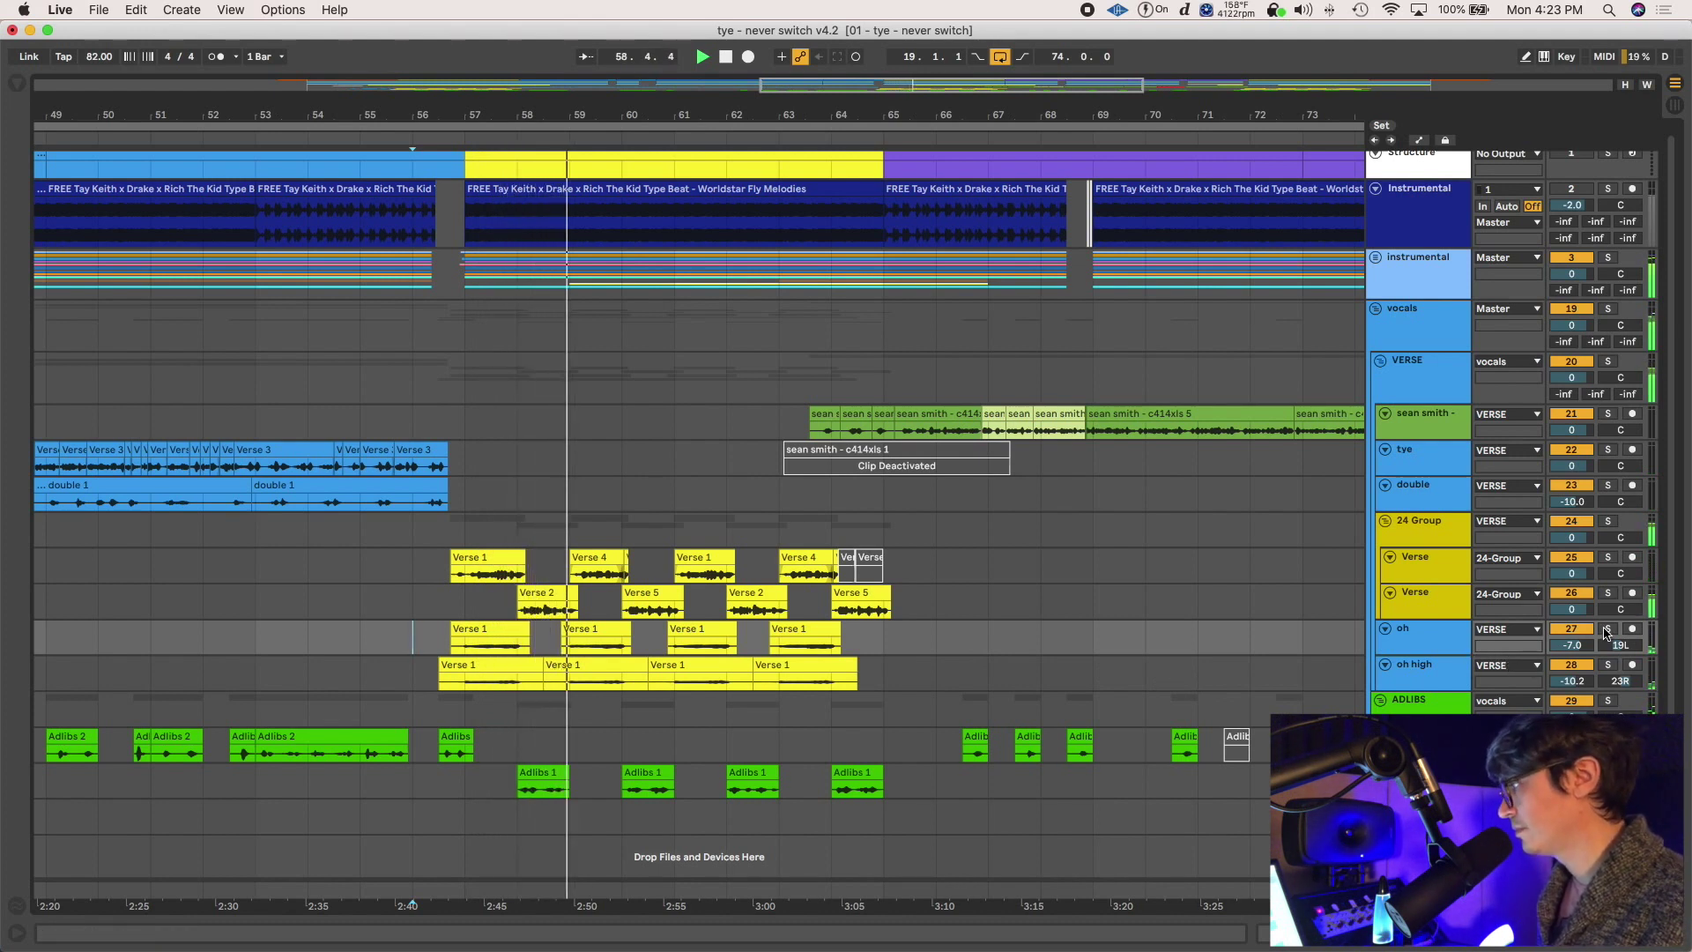
super+click(1609, 665)
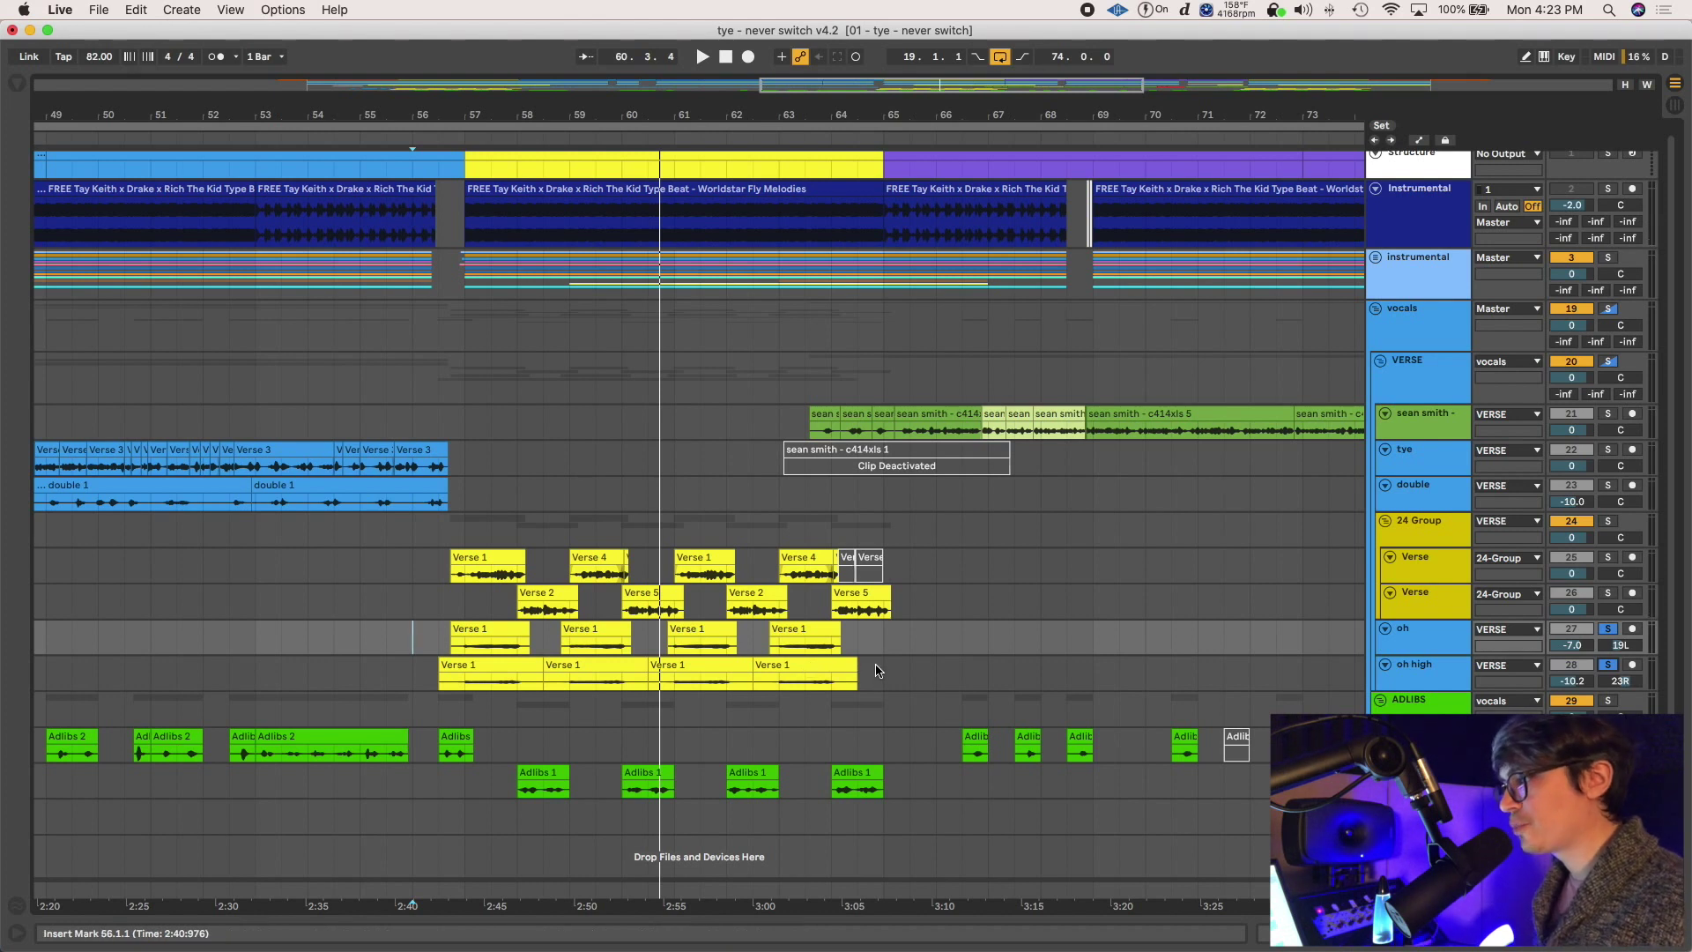
drag(883, 672, 587, 631)
key(Delete)
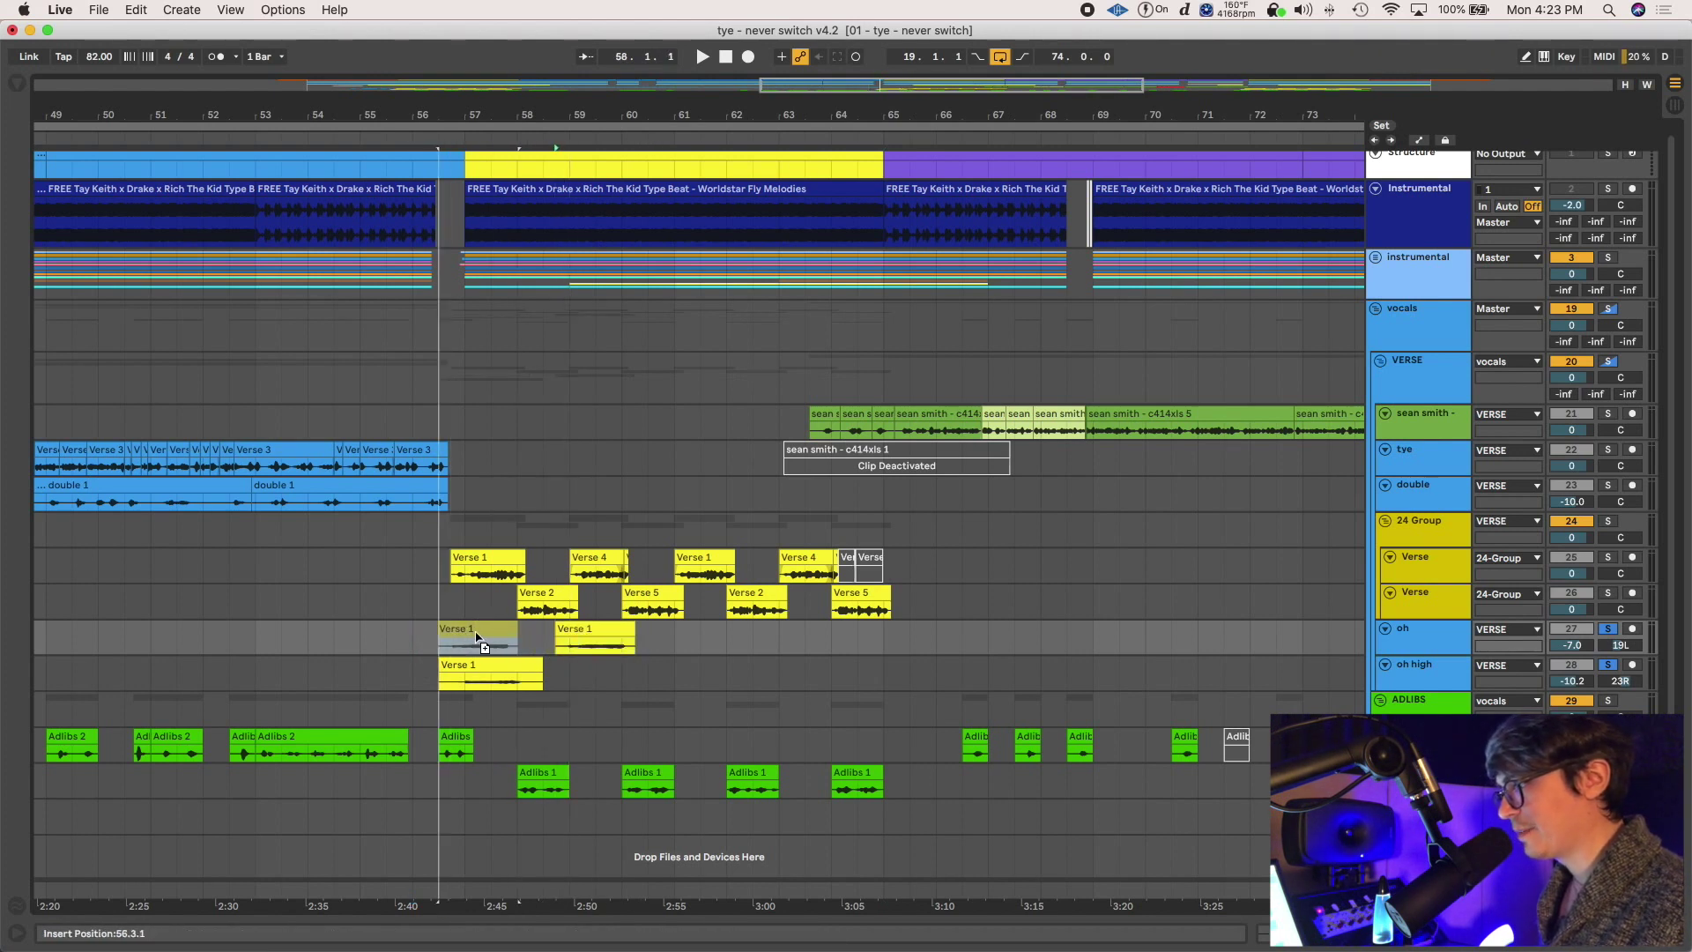
key(super+z)
click(438, 635)
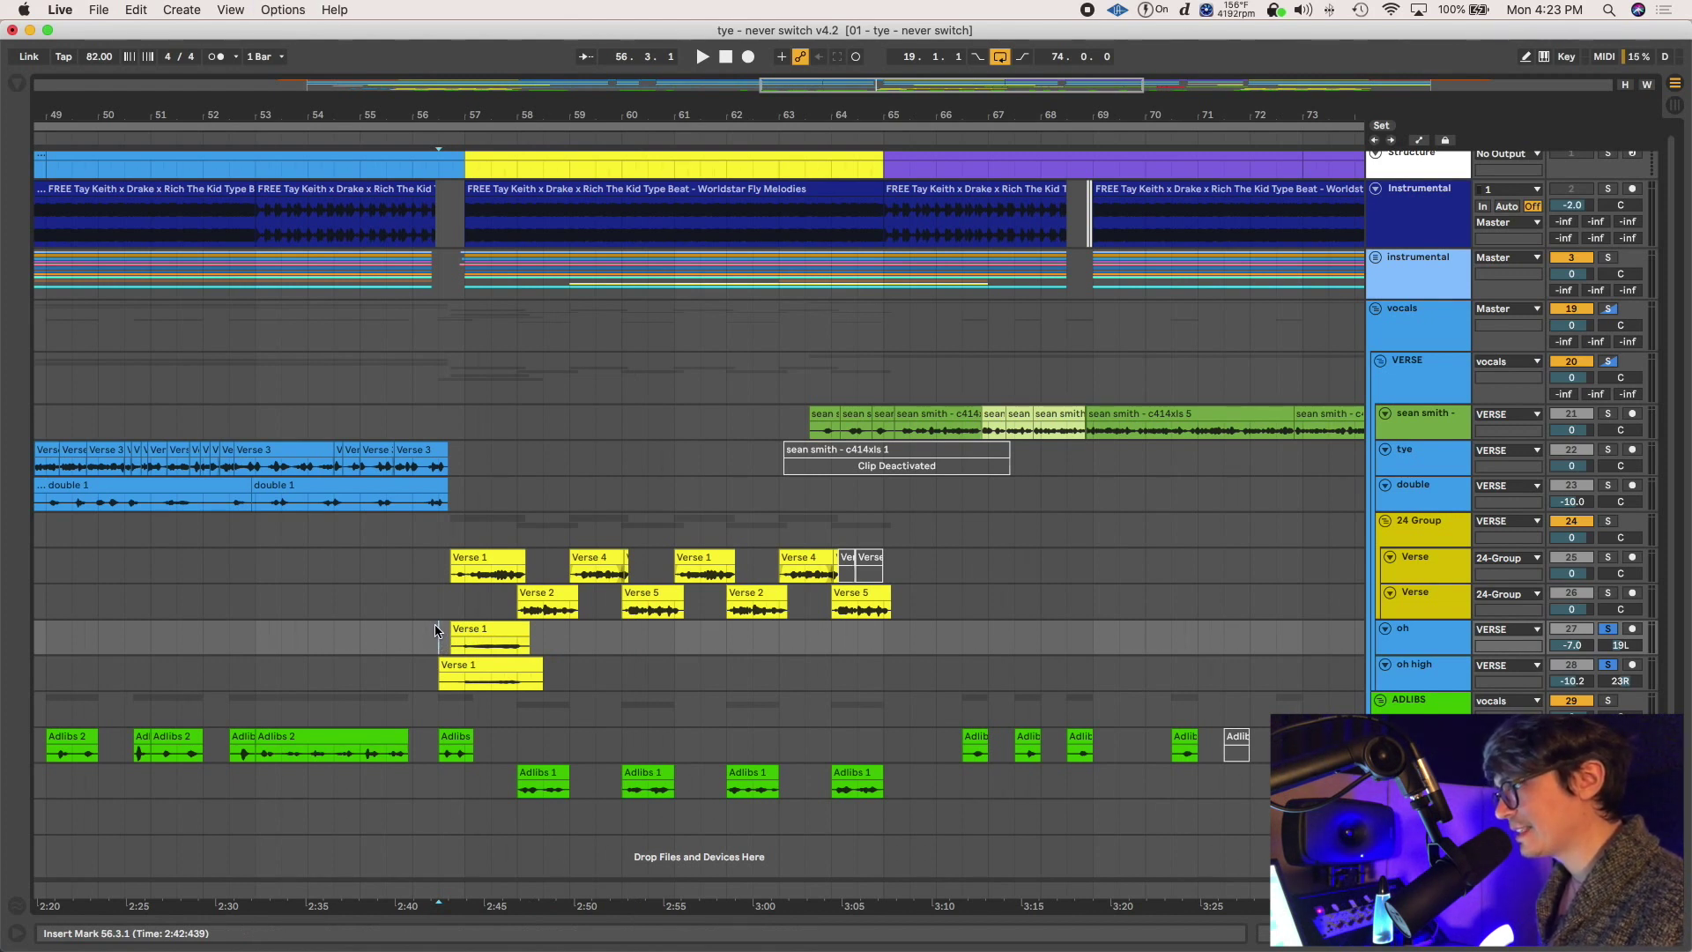
drag(442, 644, 547, 677)
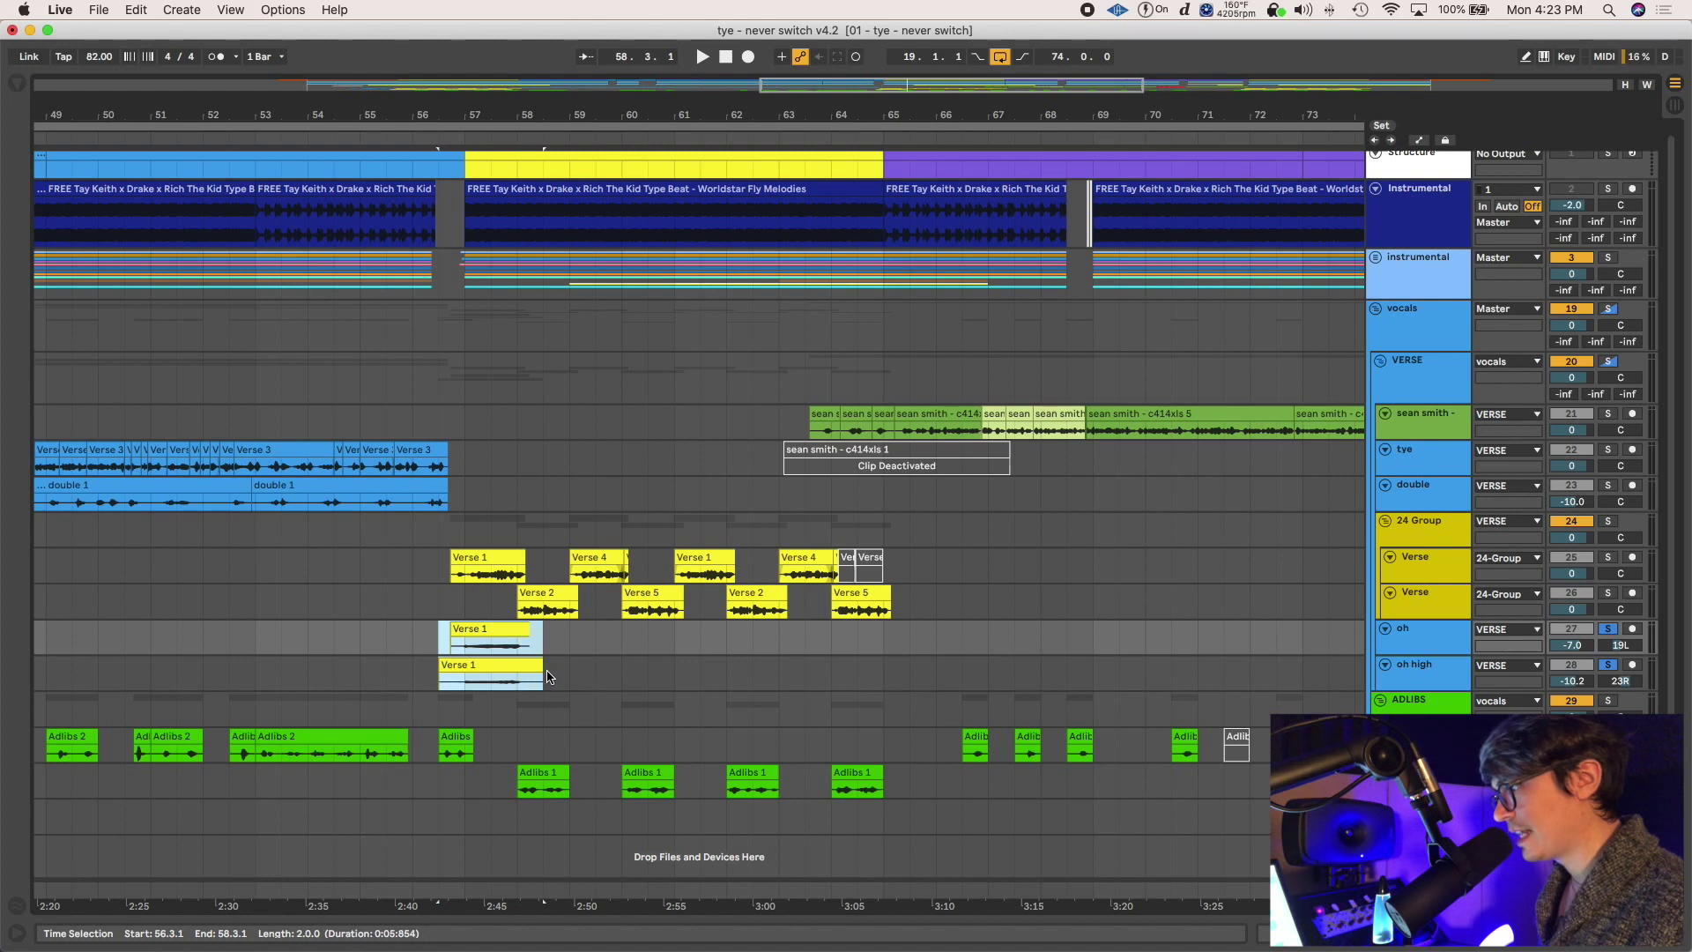
drag(435, 629, 548, 669)
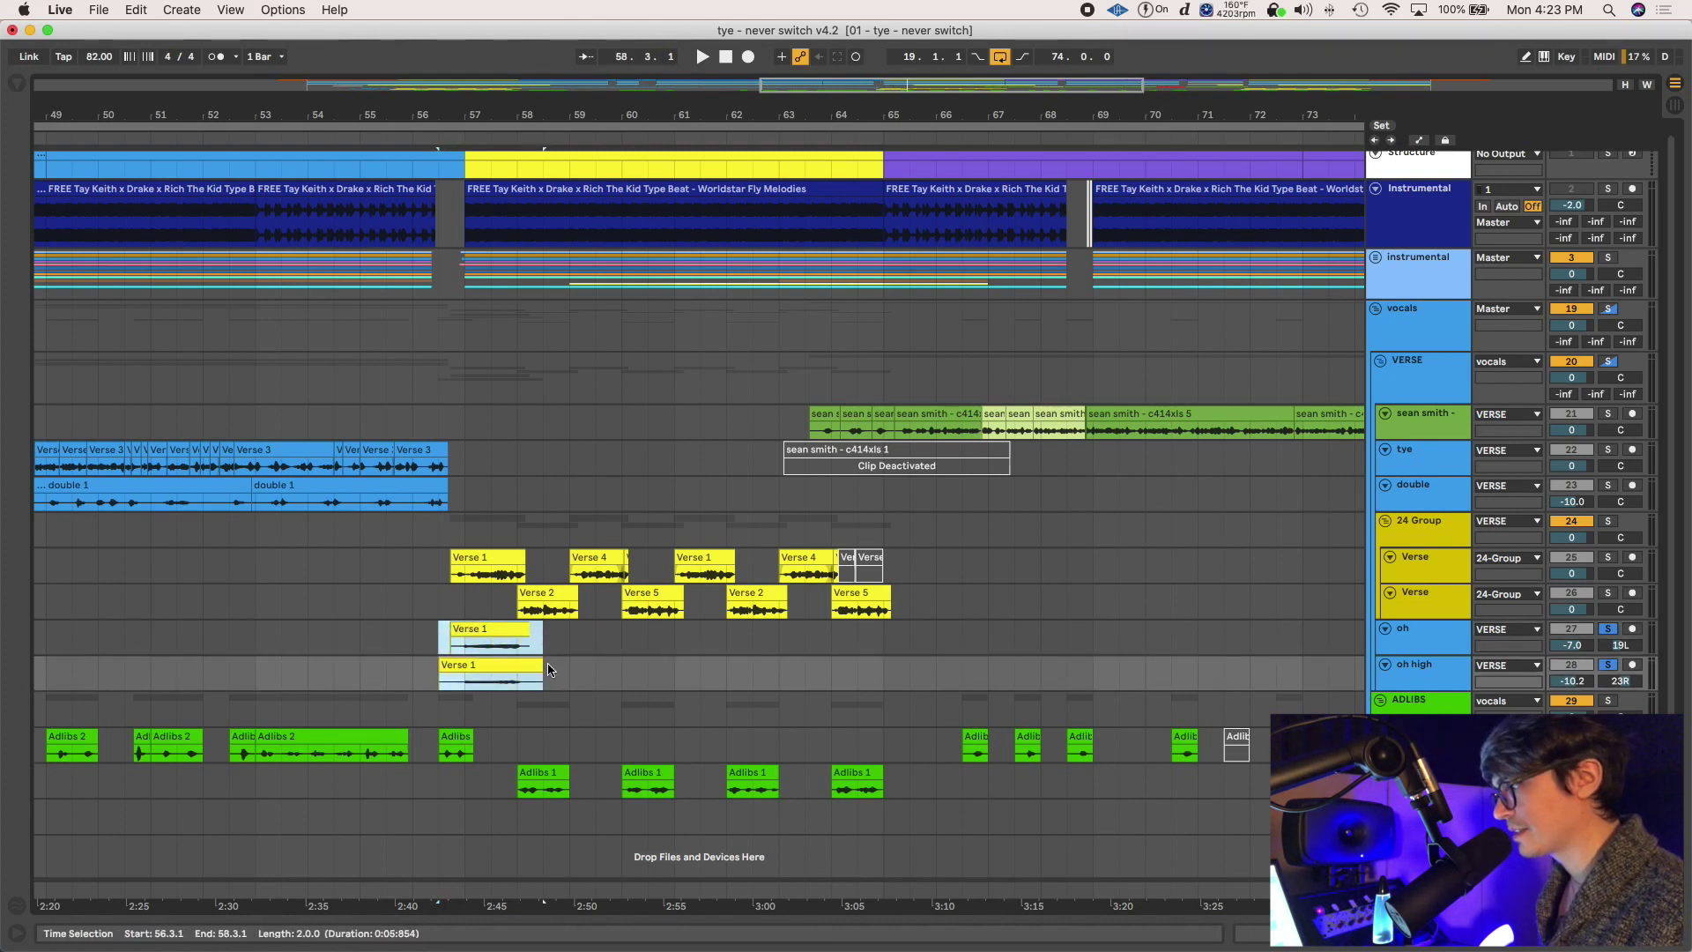
key(super+d)
key(super+d)
key(super+d)
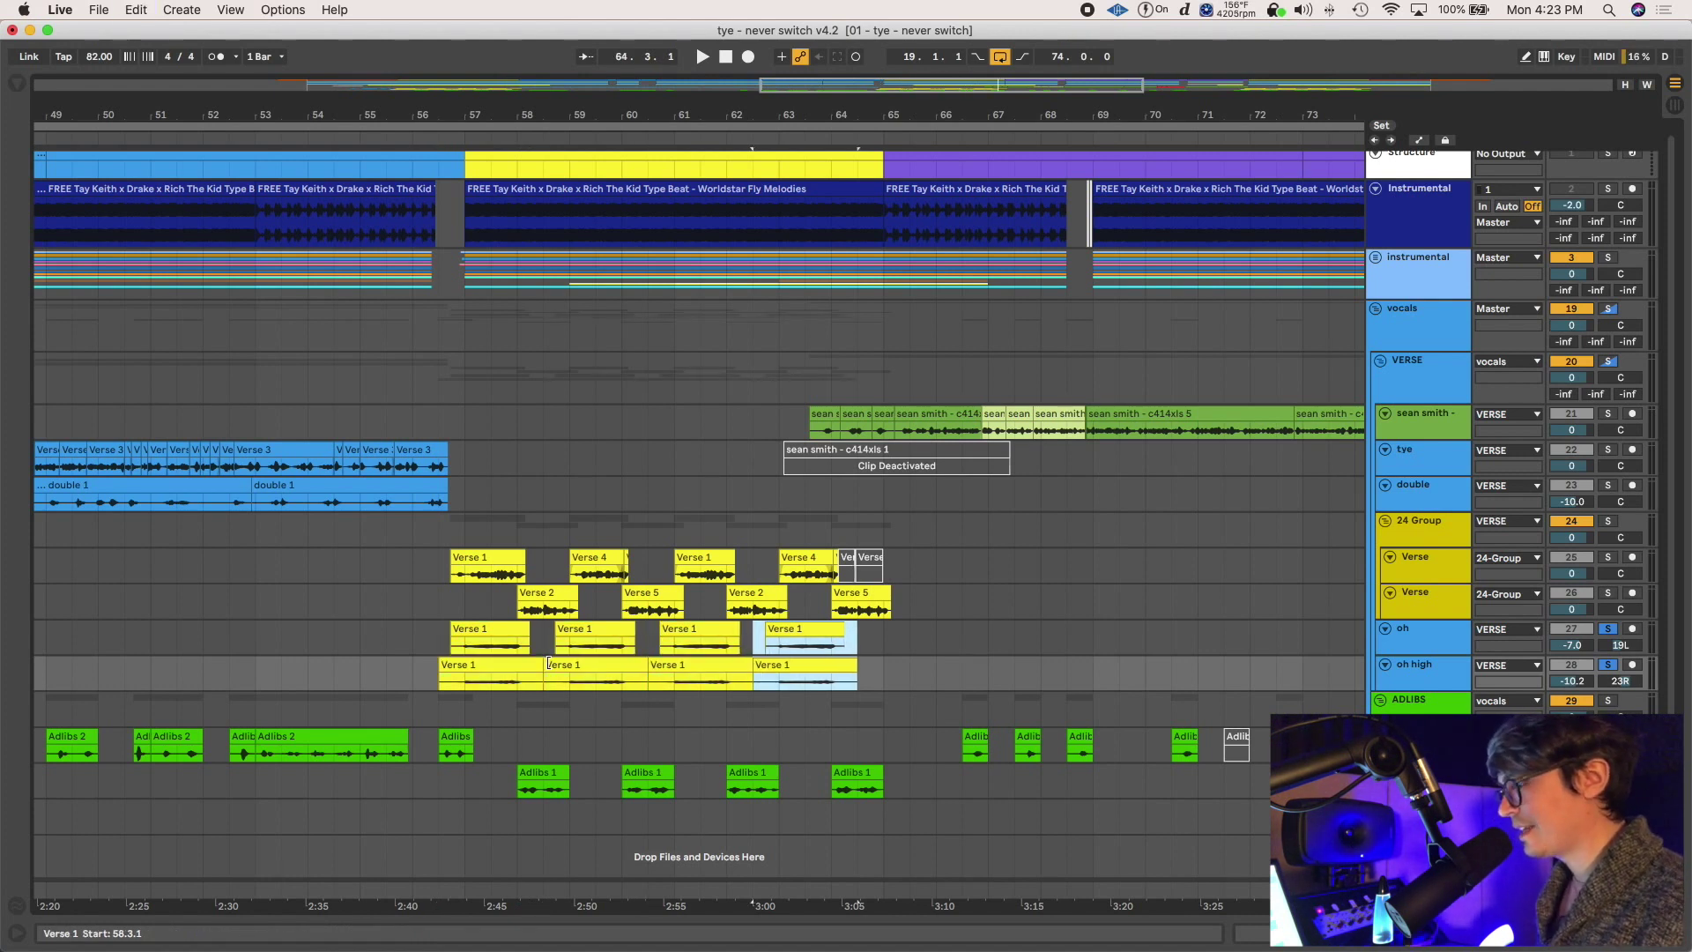
key(super+z)
key(super+z)
key(super+z)
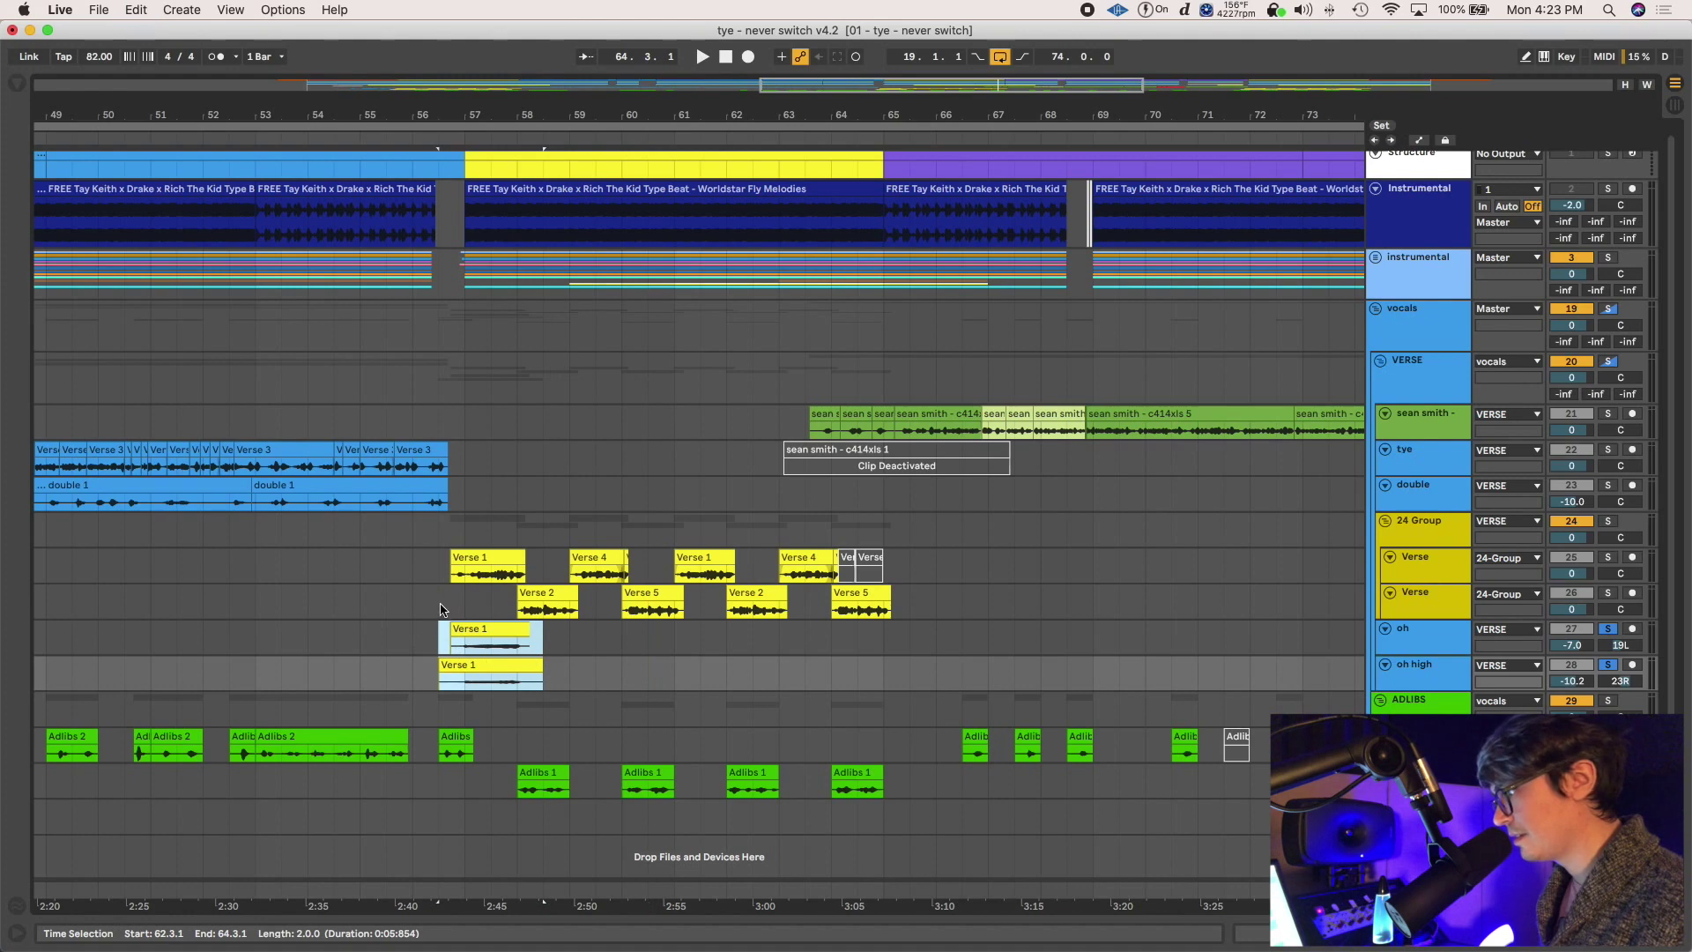
click(433, 608)
key(plus)
key(minus)
key(minus)
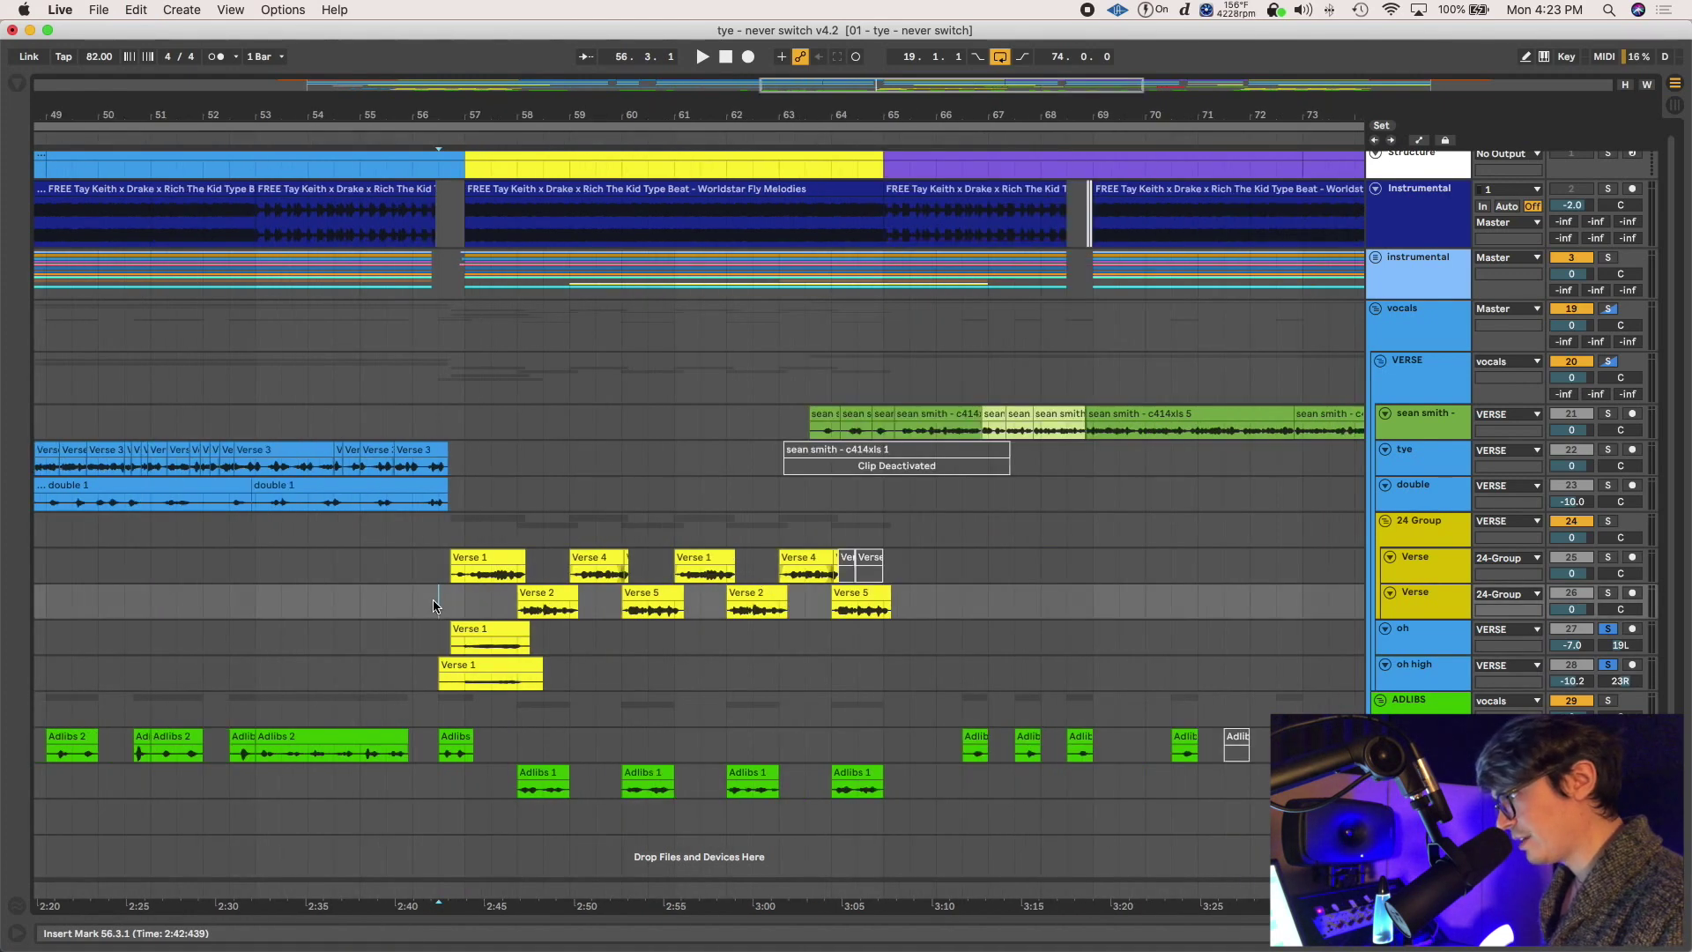
key(super+z)
key(super+z)
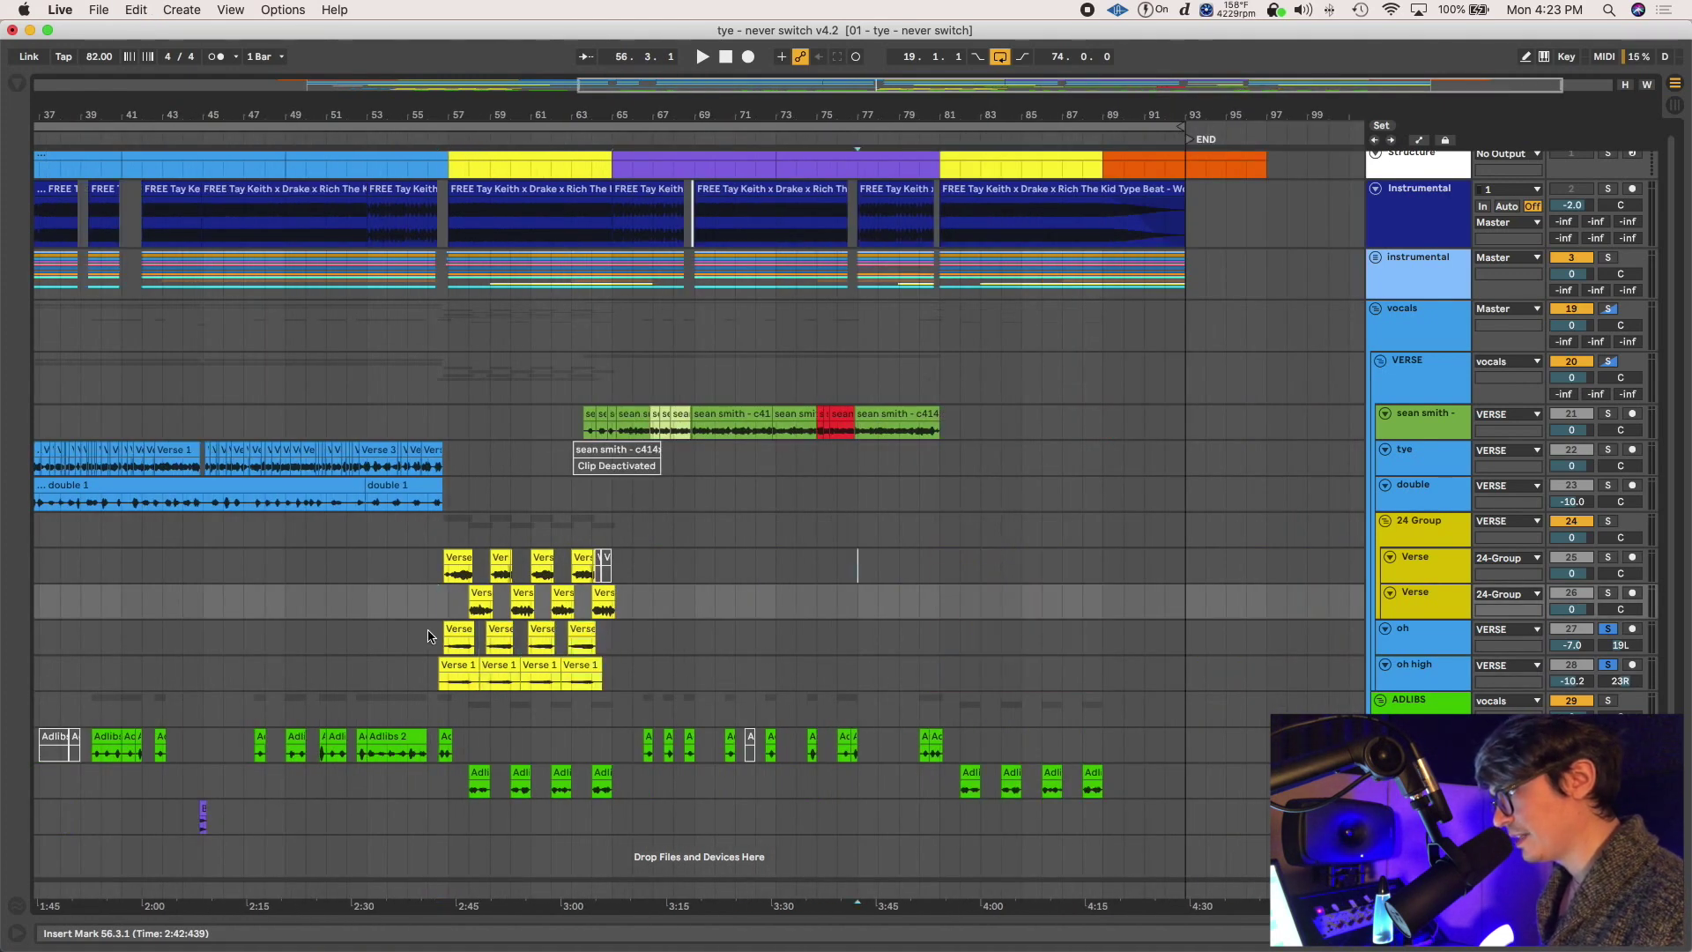
Duplicate the bars 53–77 Verse block to bars 77–101 with Cmd+D and zoom out to check it
drag(367, 555, 860, 667)
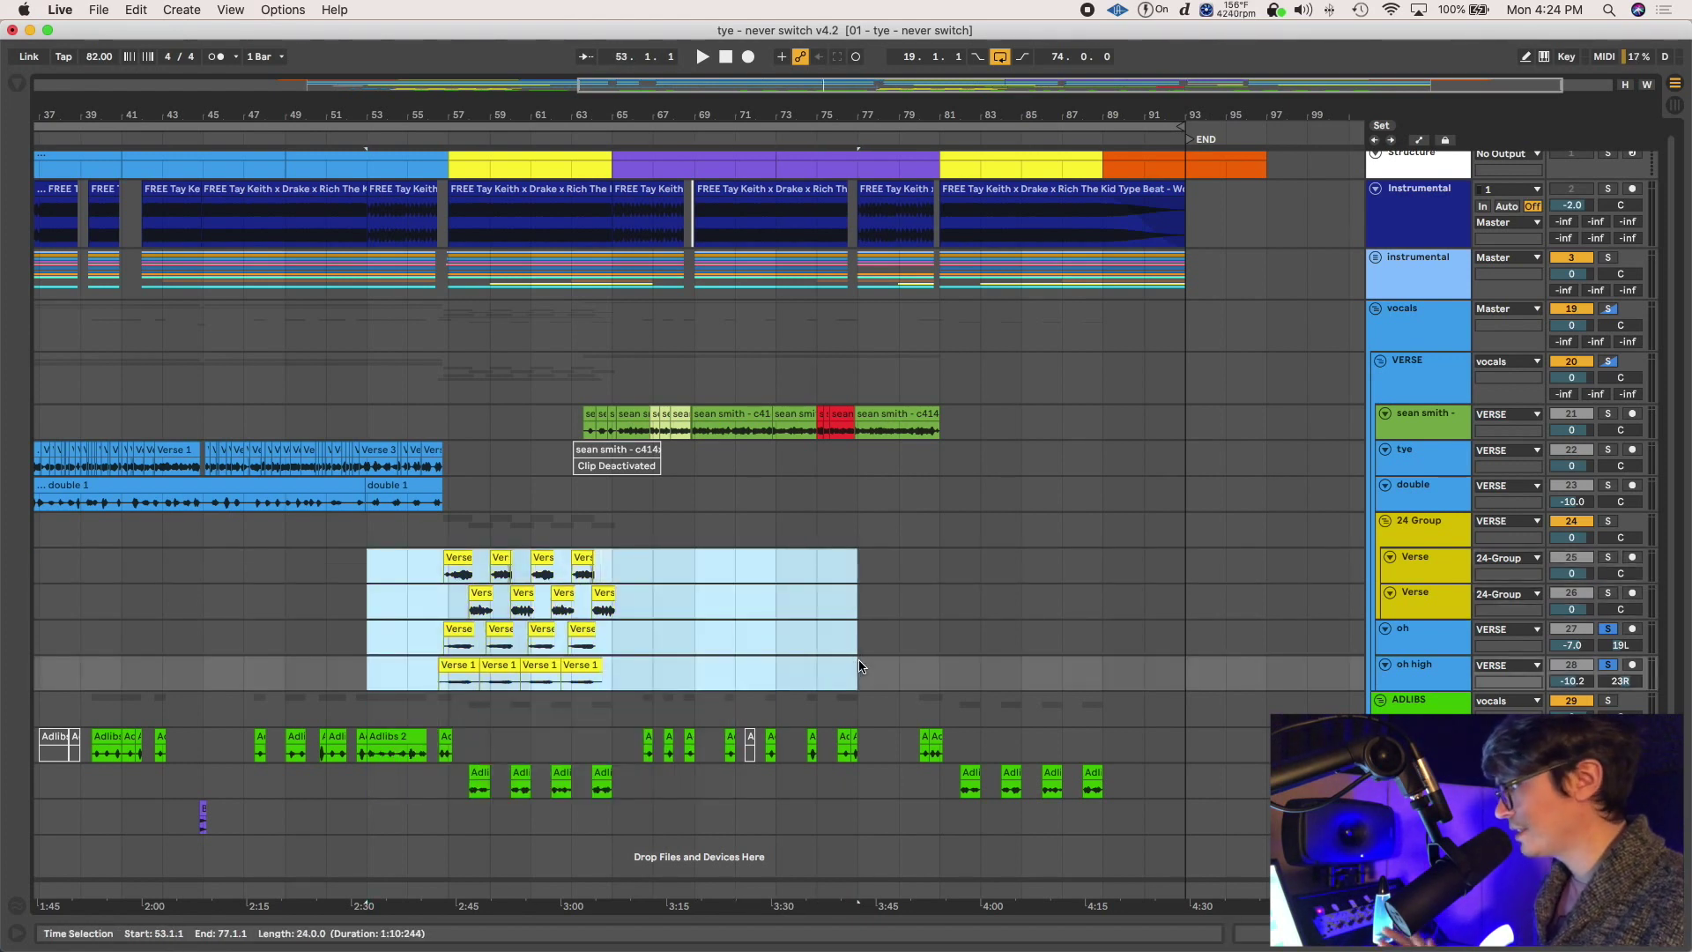
key(super+d)
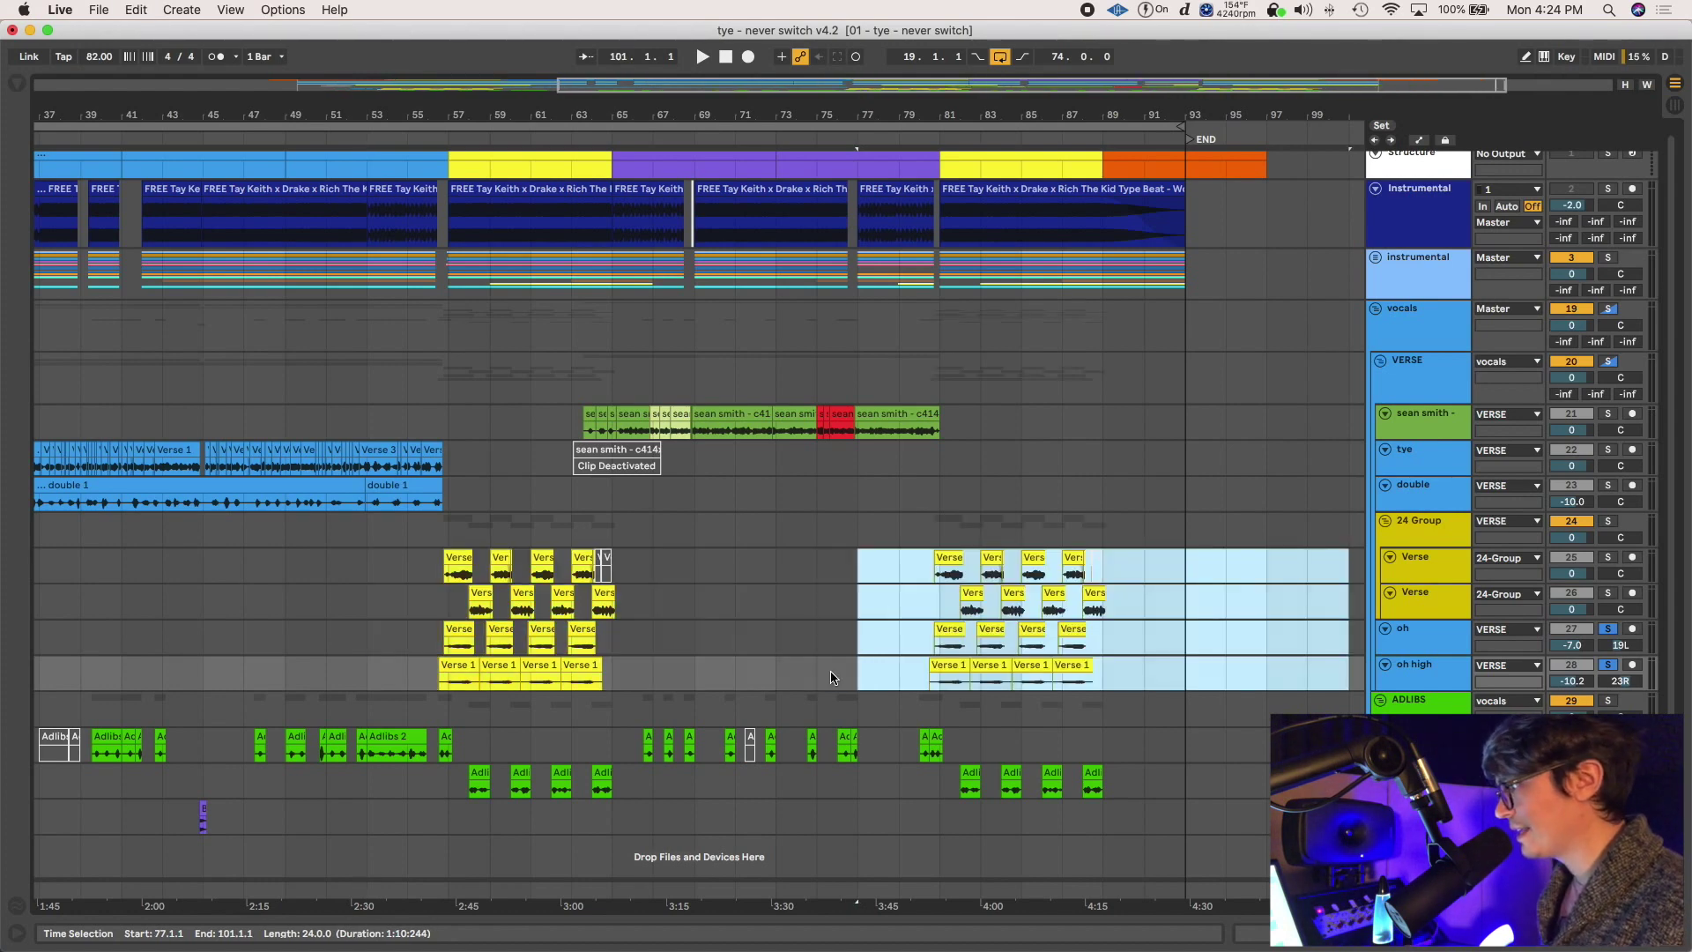
key(w)
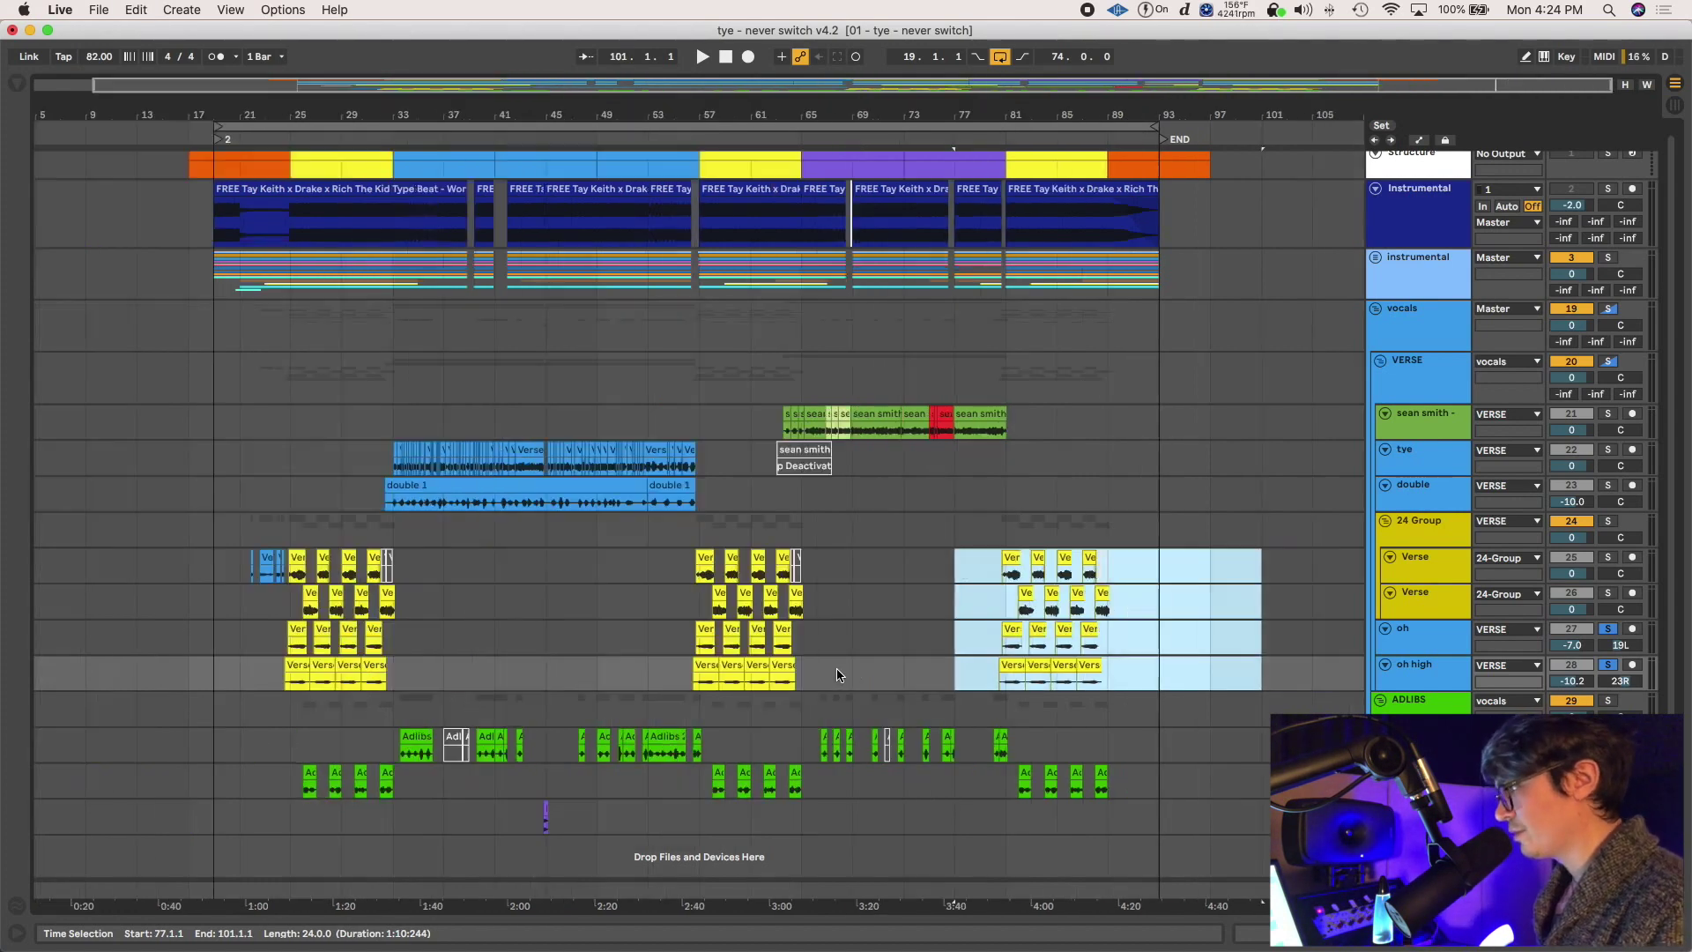
drag(1158, 670, 663, 558)
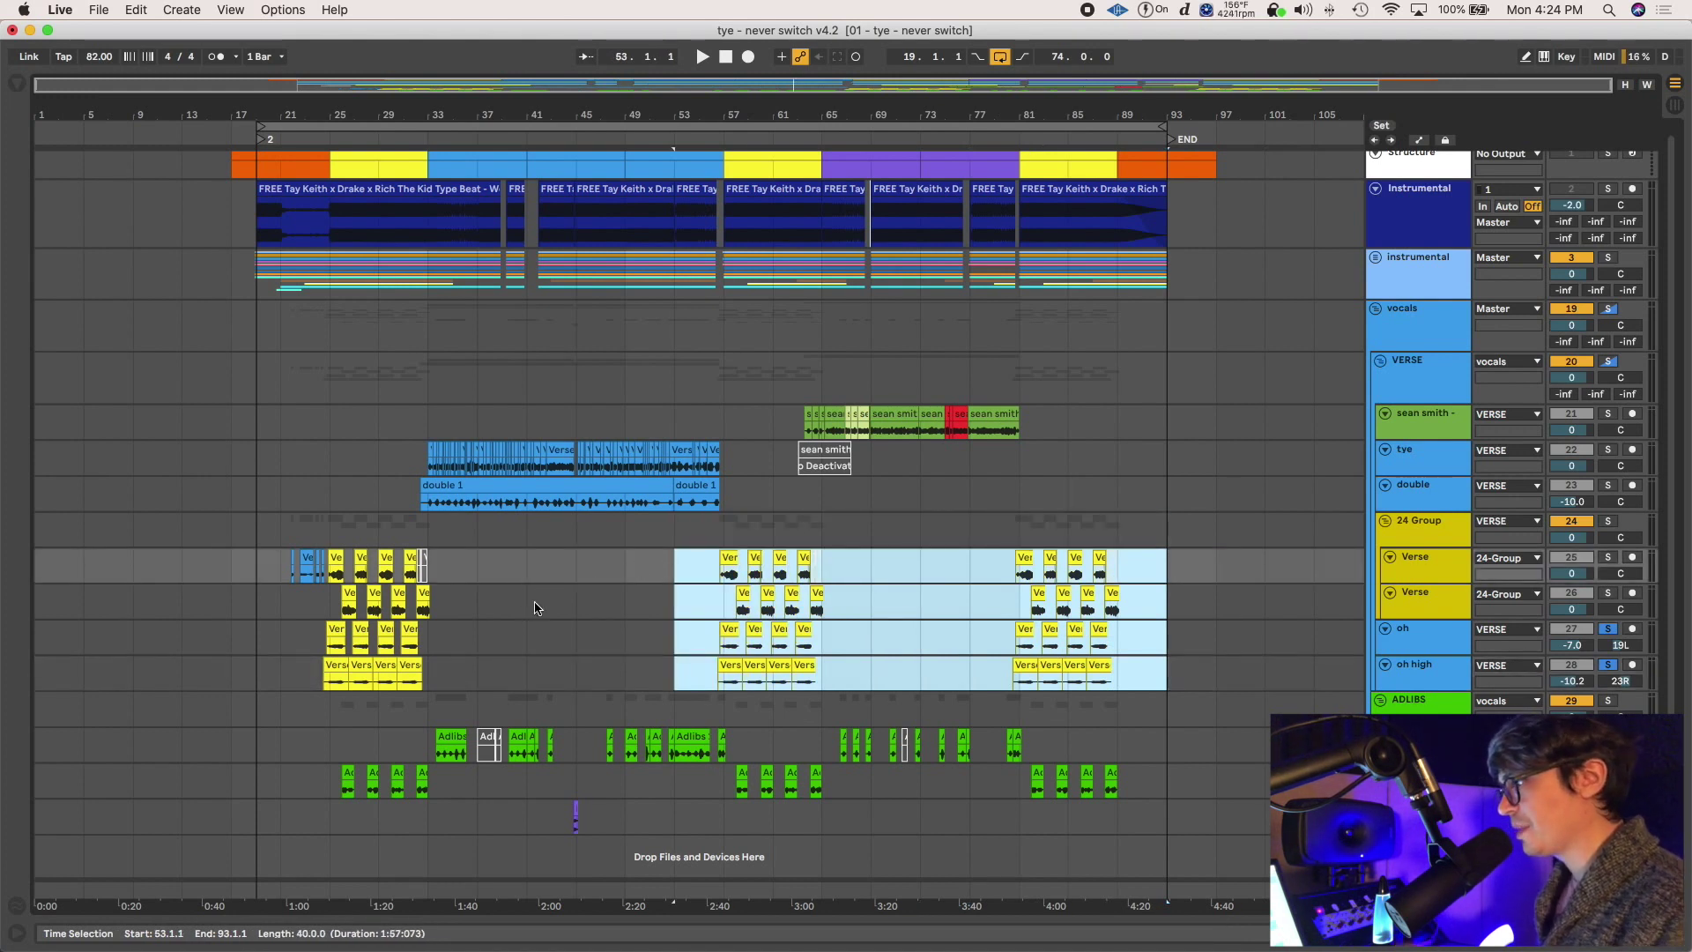
click(943, 577)
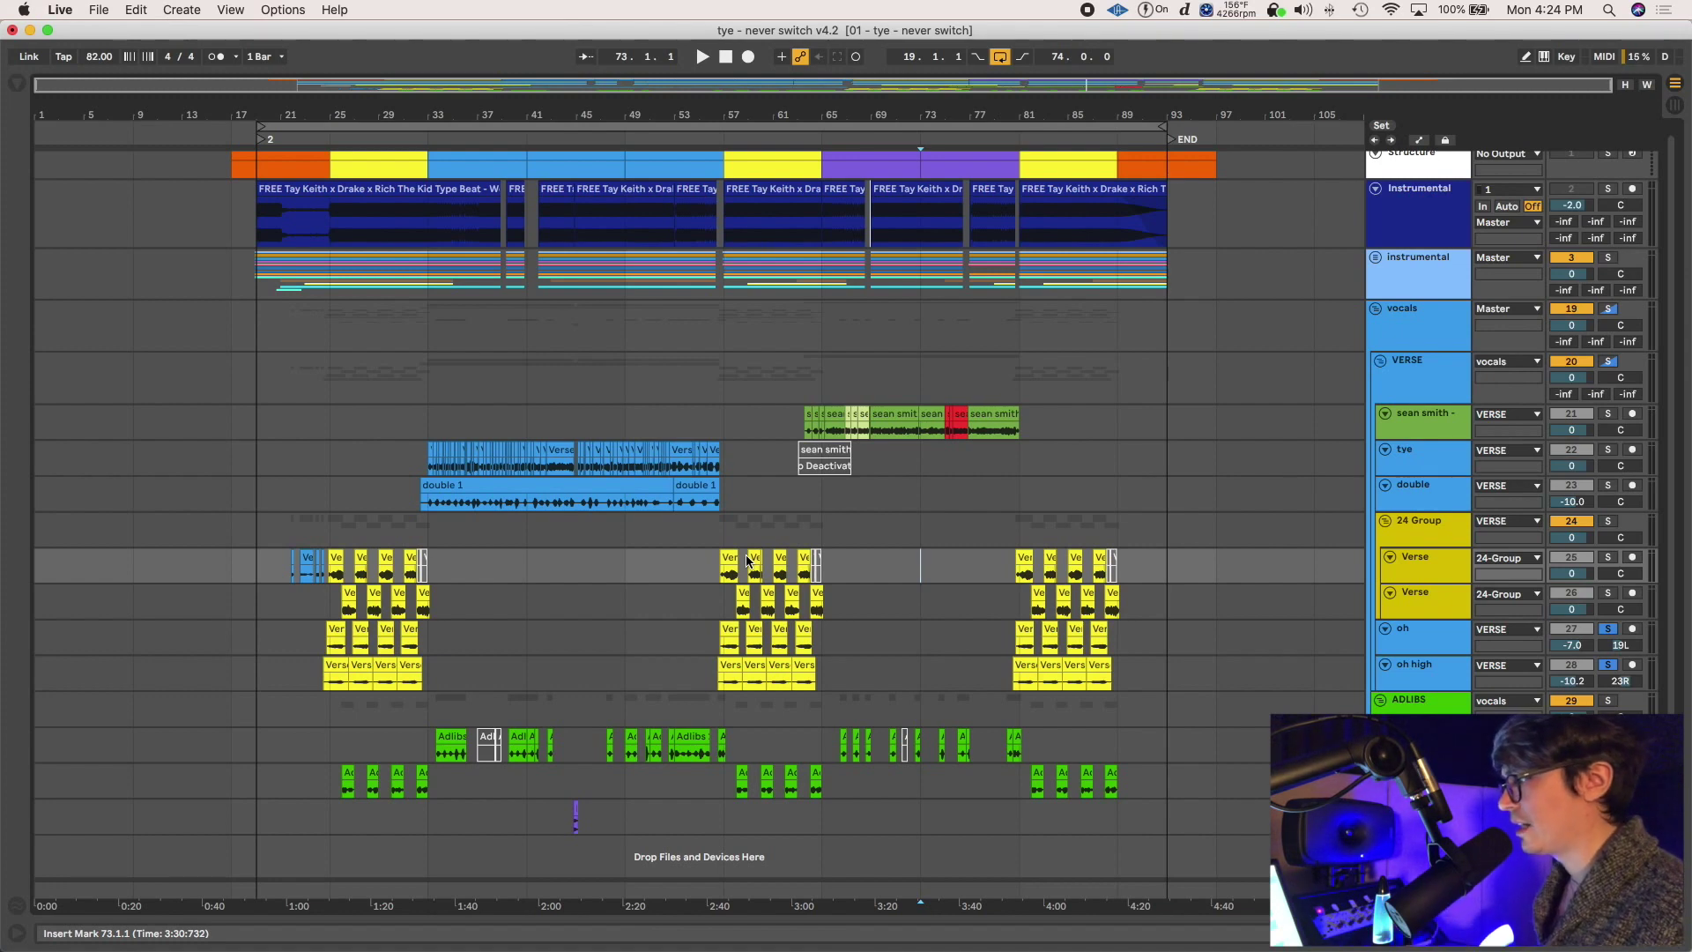
Duplicate bars 65–89 of the Verse rows to bars 89–113, then place the insert point at bar 73 on the double track
drag(848, 677, 1132, 564)
key(cmd+d)
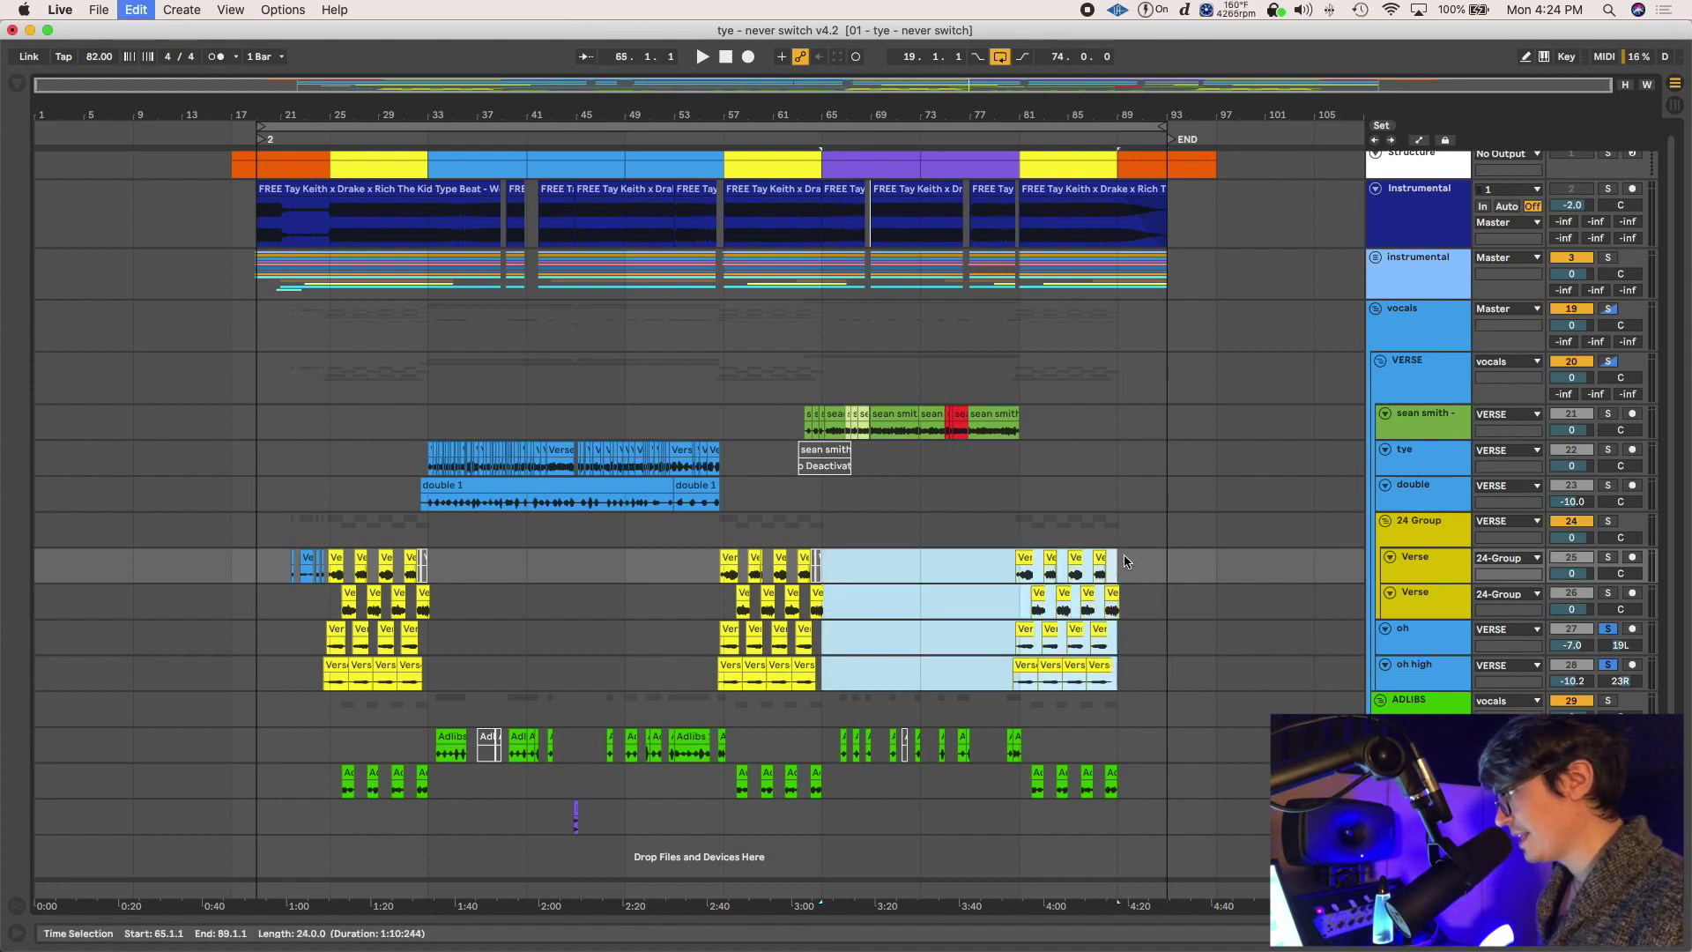
drag(970, 418, 1155, 408)
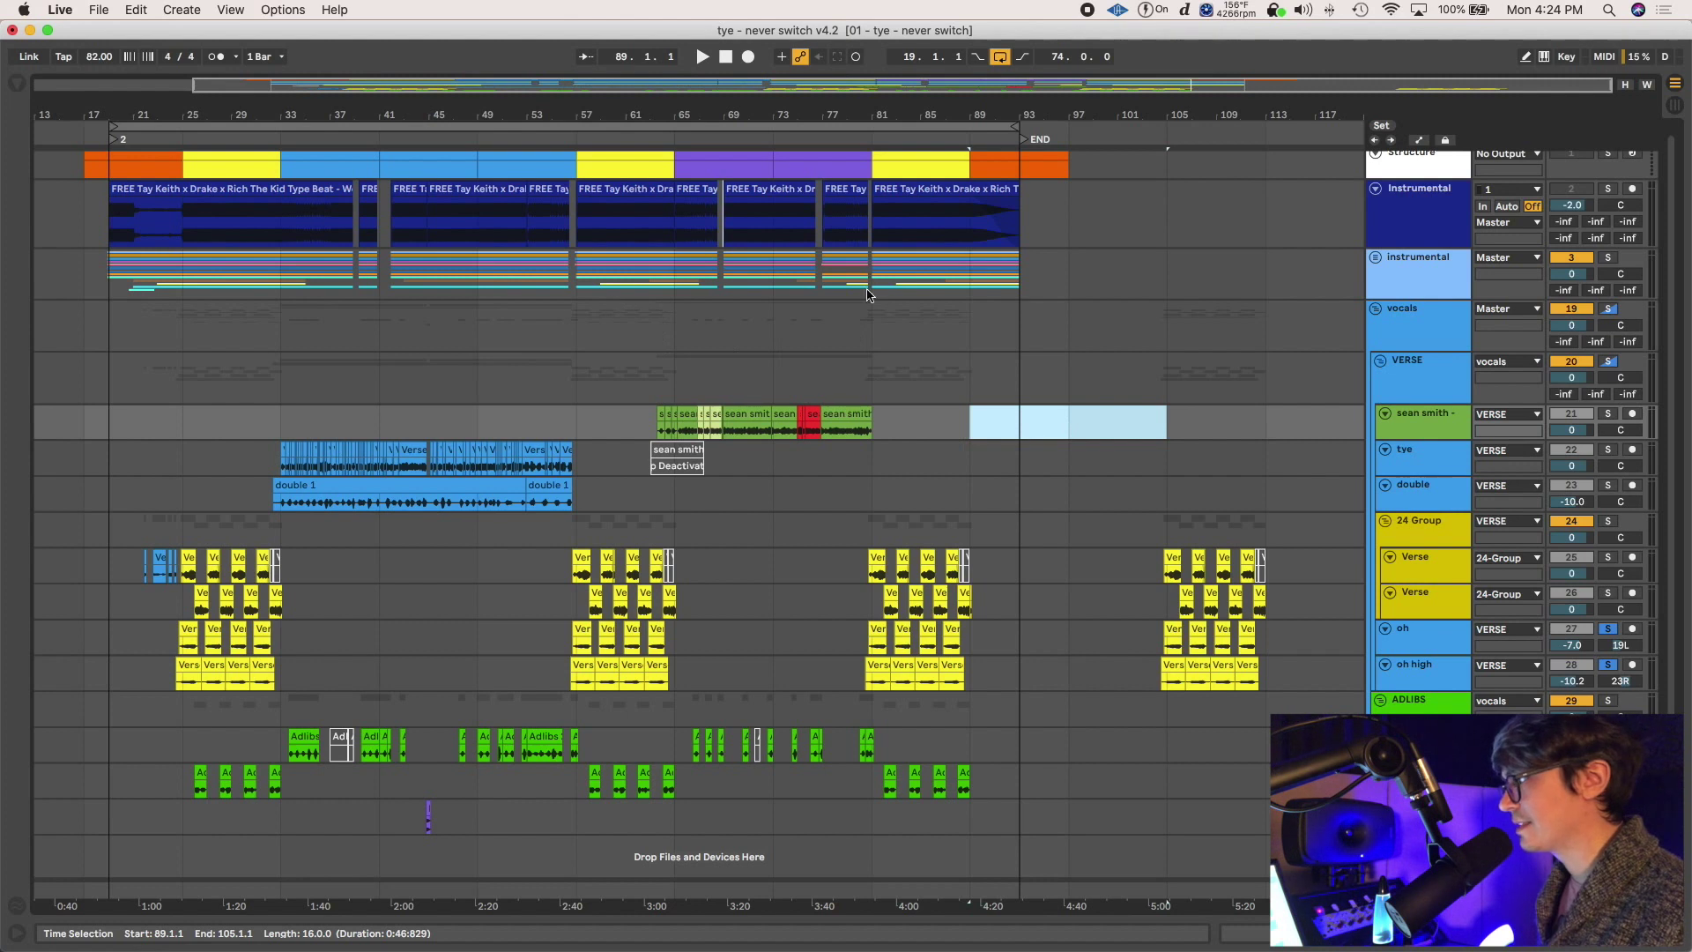
drag(969, 273, 582, 269)
drag(970, 529, 674, 529)
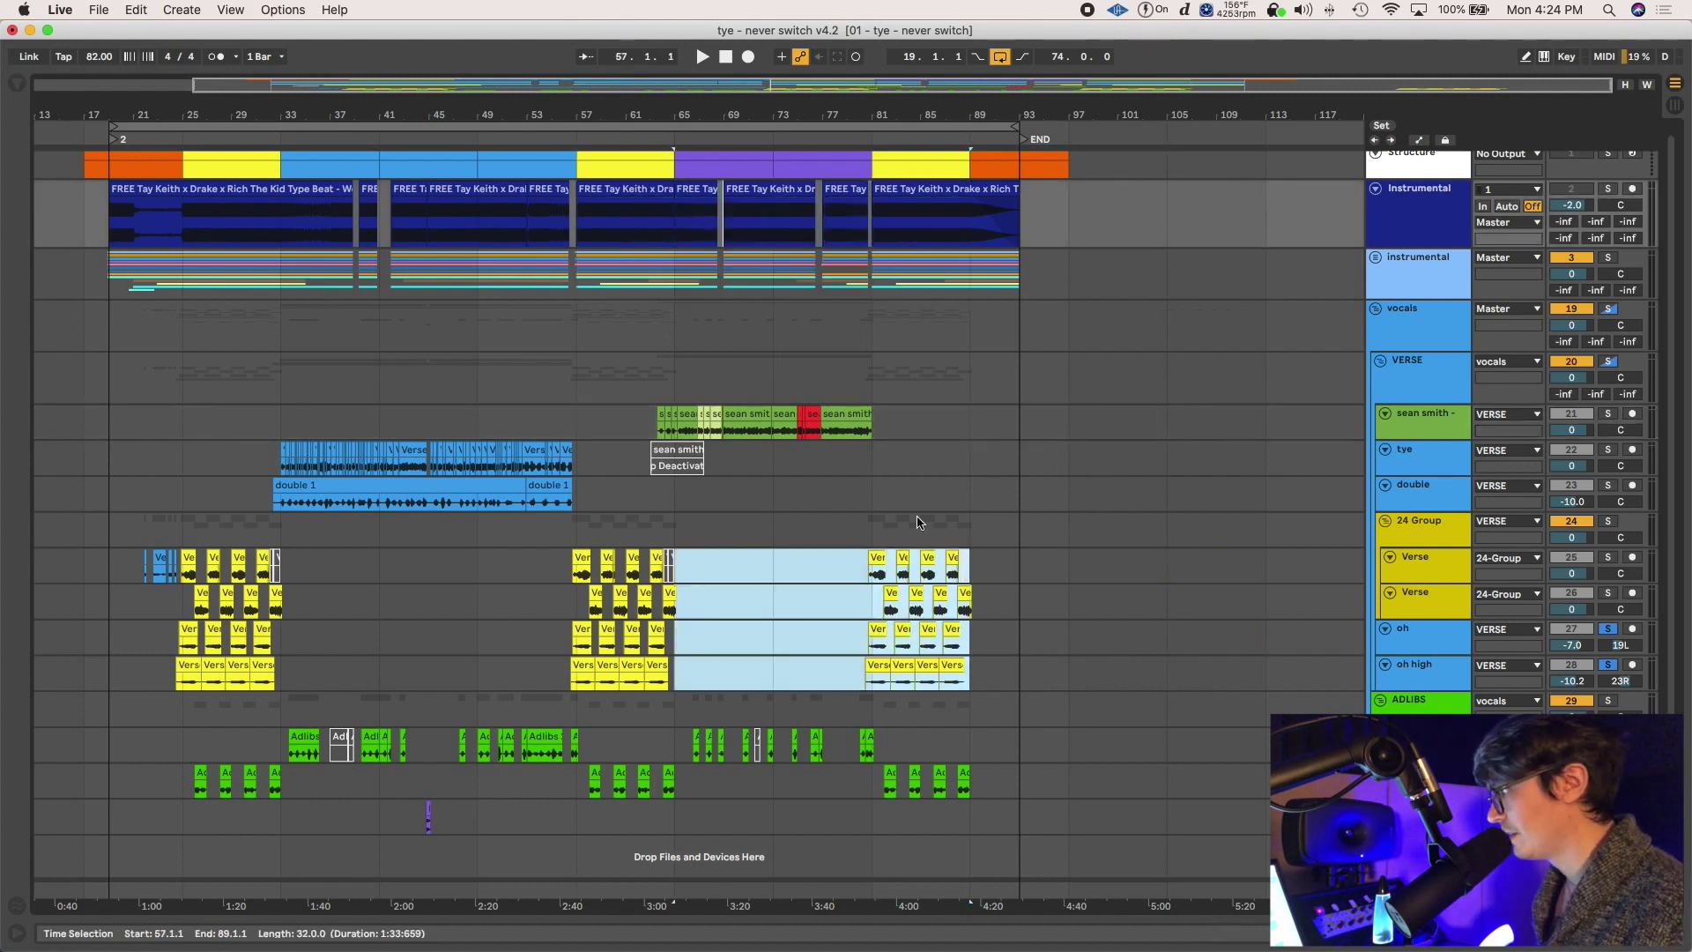
click(871, 489)
scroll(846, 493, down, 2)
click(827, 500)
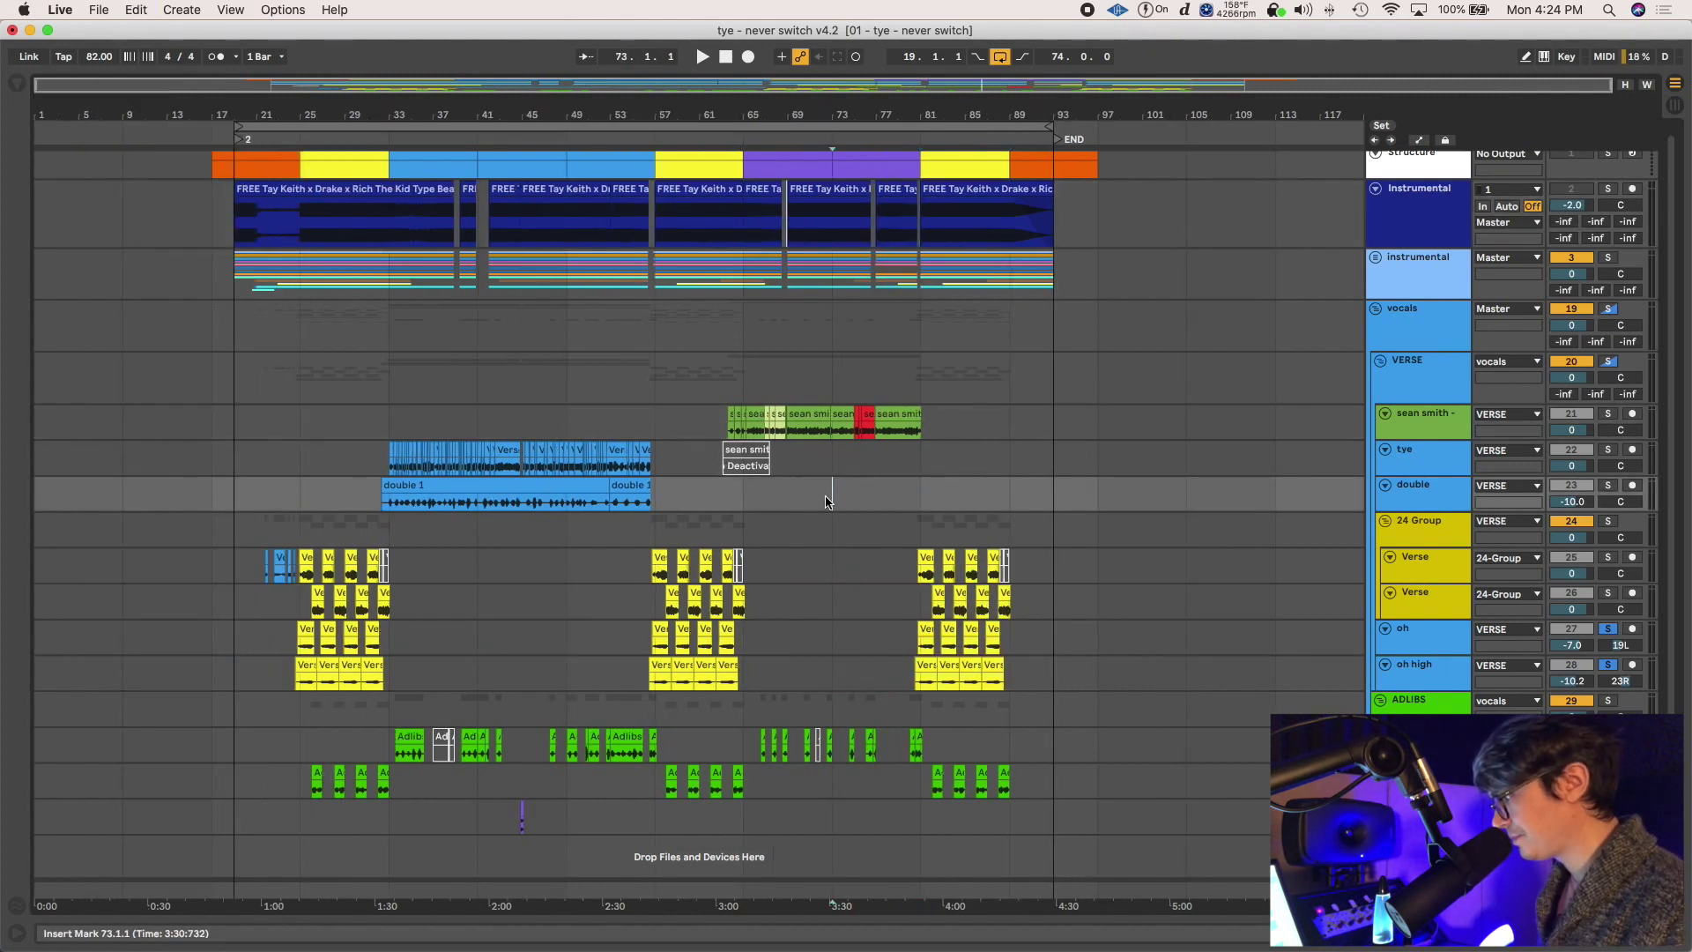
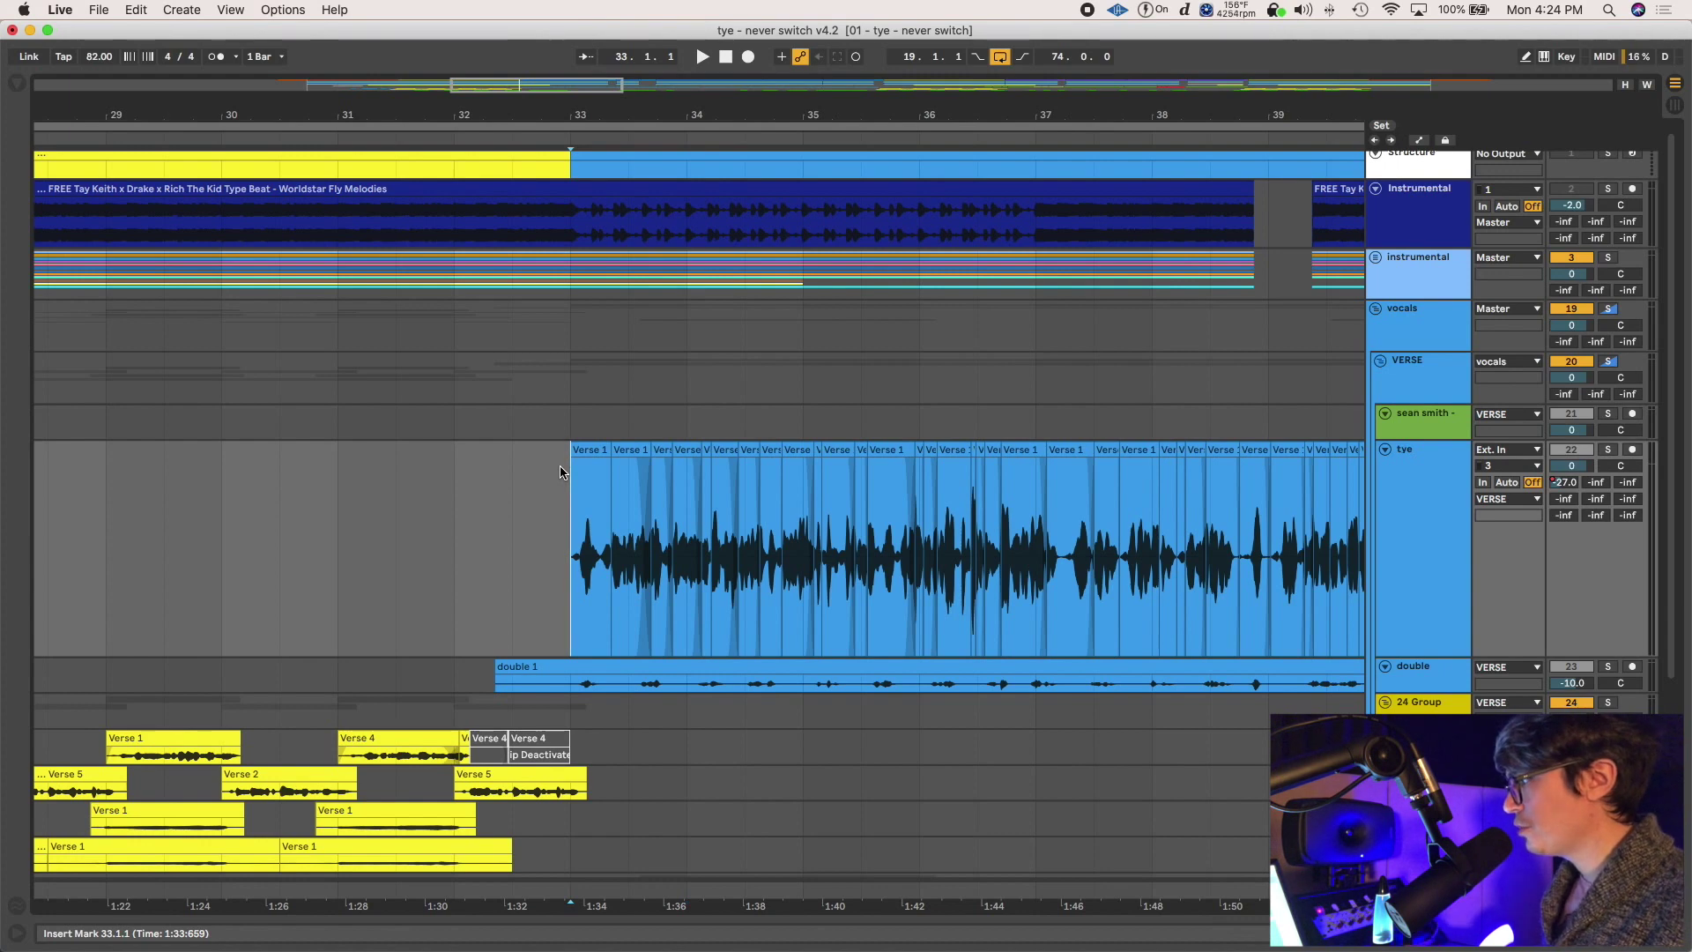
Scroll the arrangement right to show the chopped tye verse clips from bar 33
scroll(573, 476, right, 5)
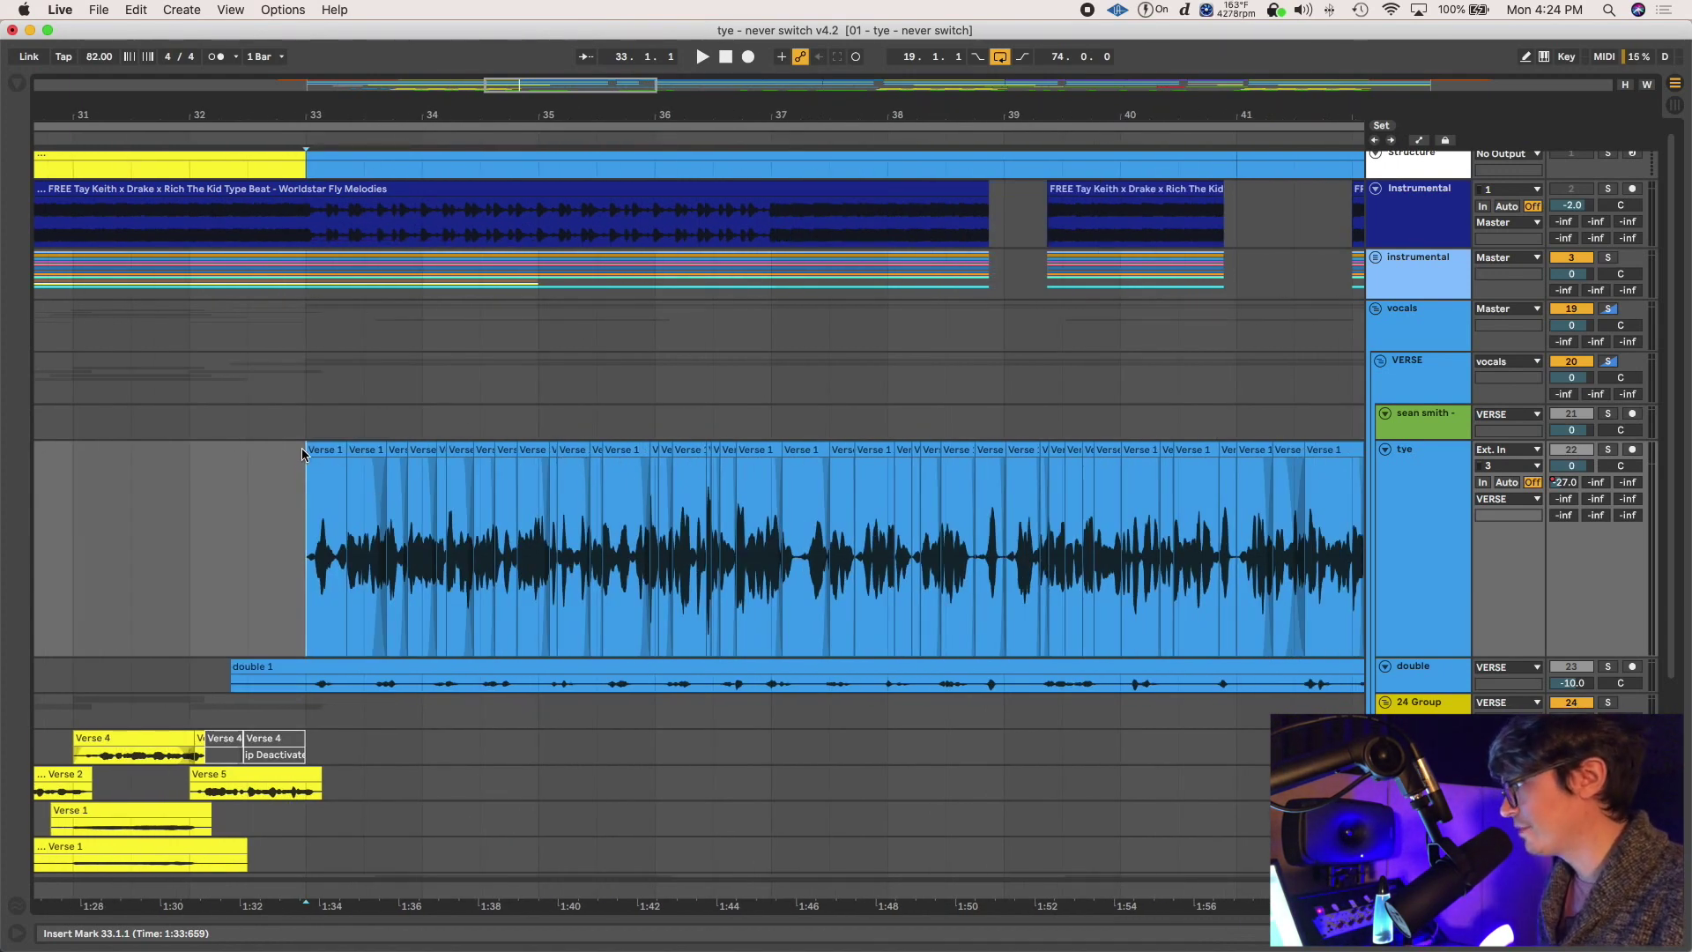
Audition the tye vocal from bar 33 with Solo, then select its chopped pieces across bars 33–37
key(space)
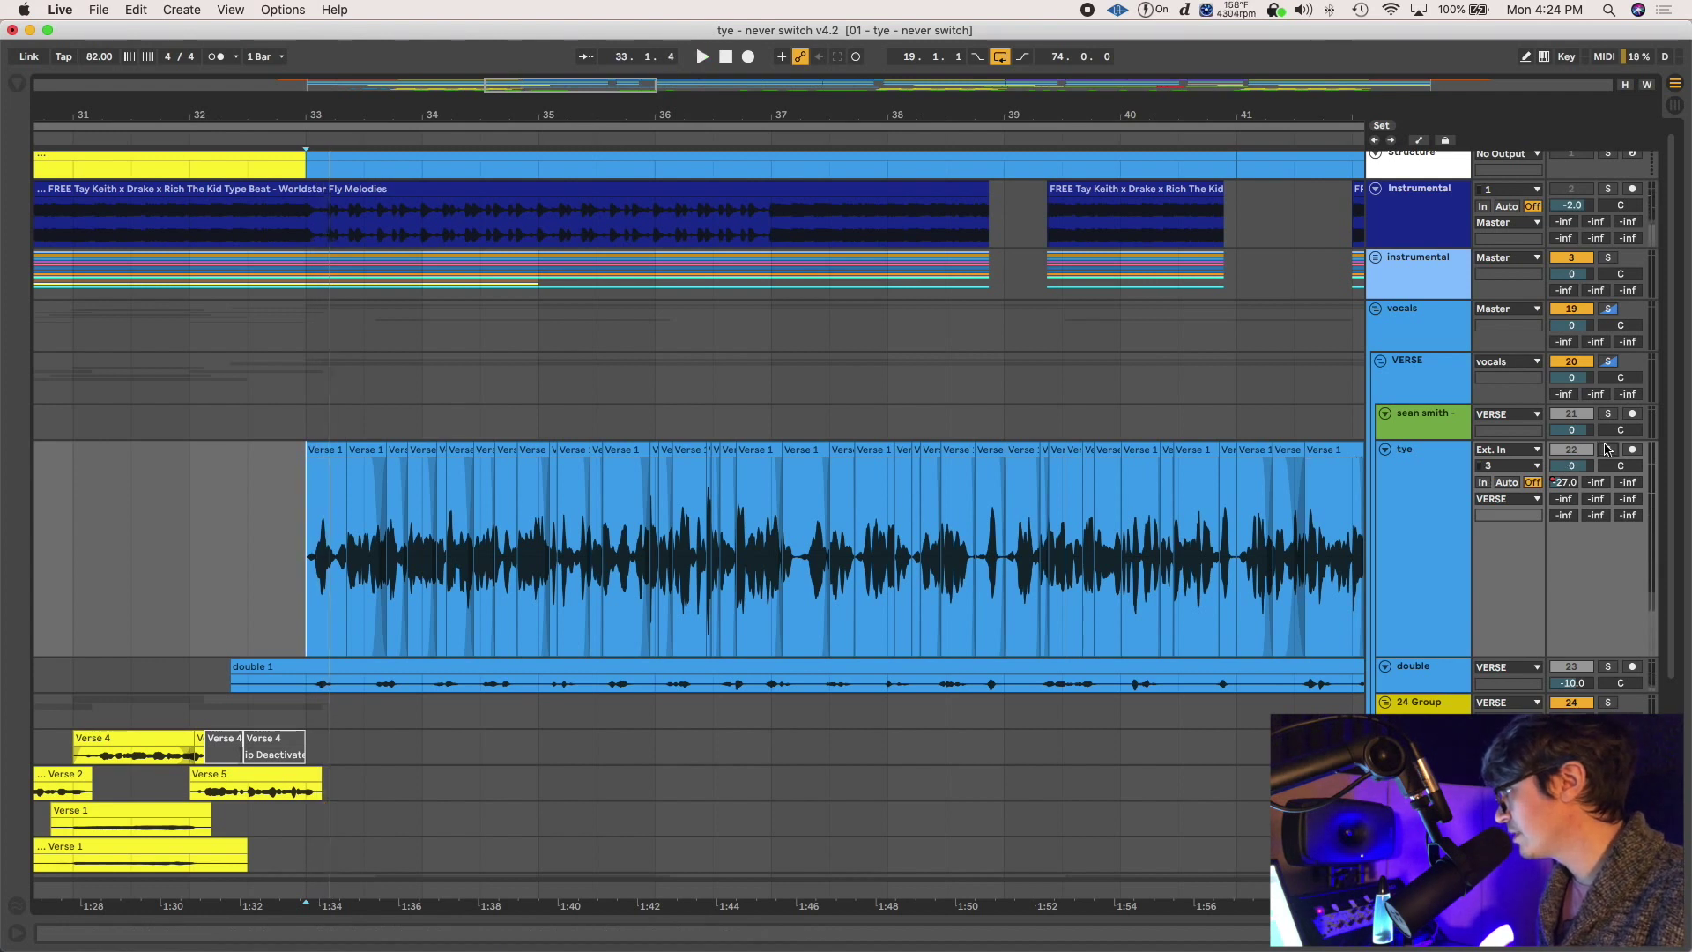
click(1608, 449)
click(1608, 451)
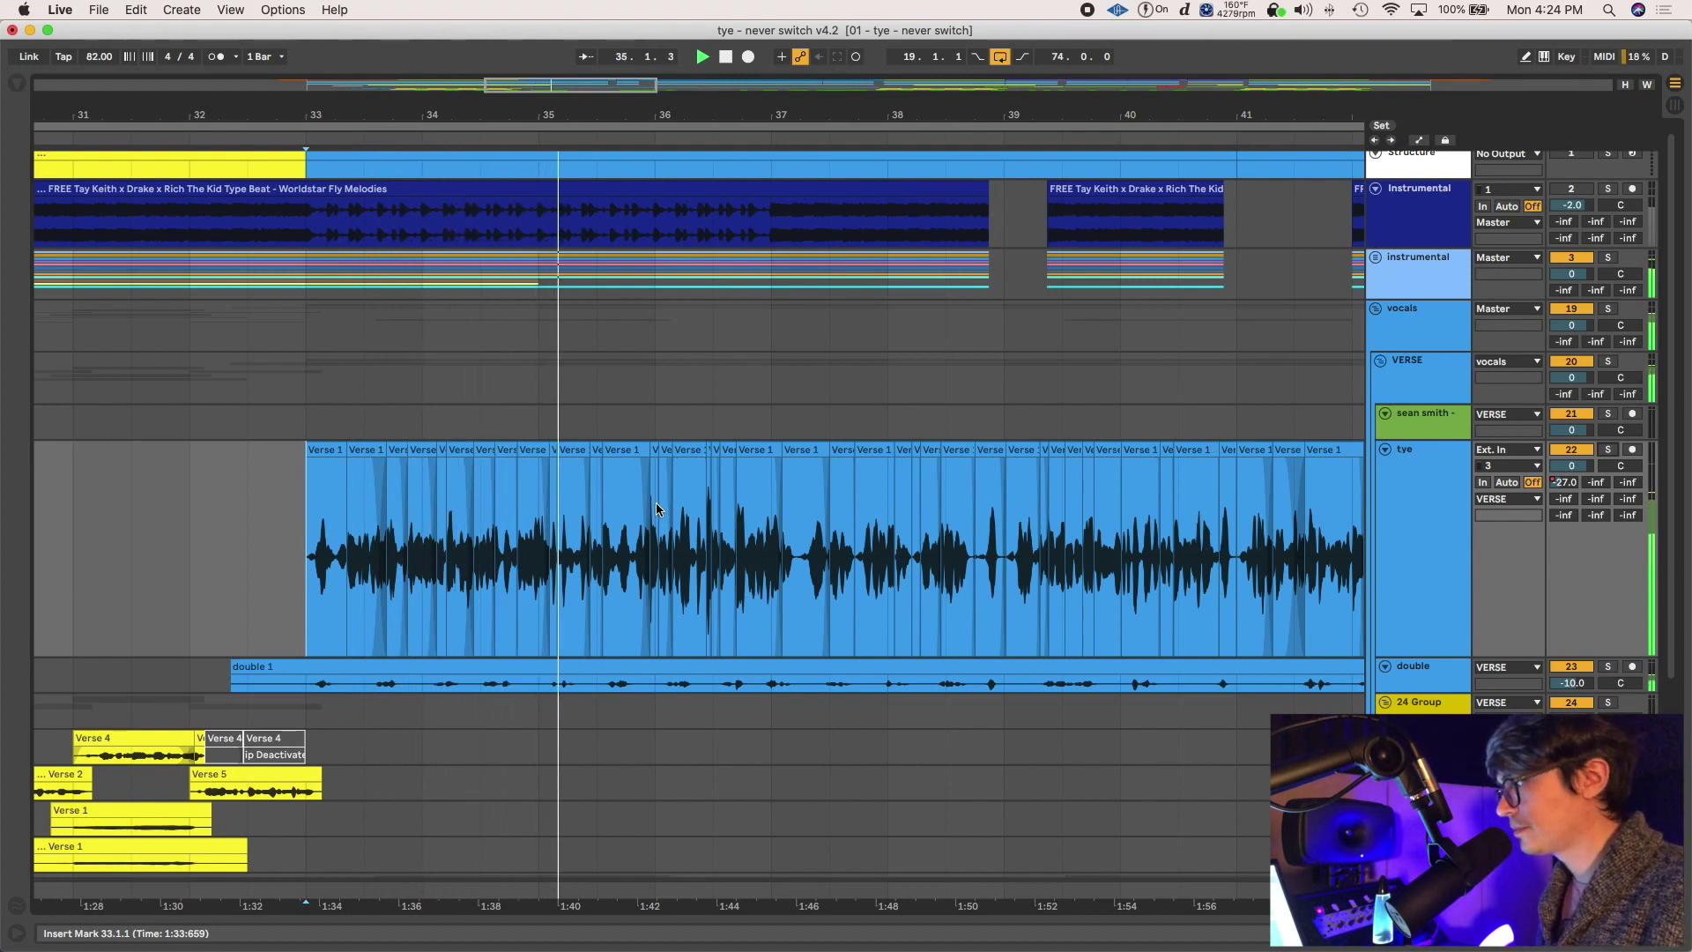
key(space)
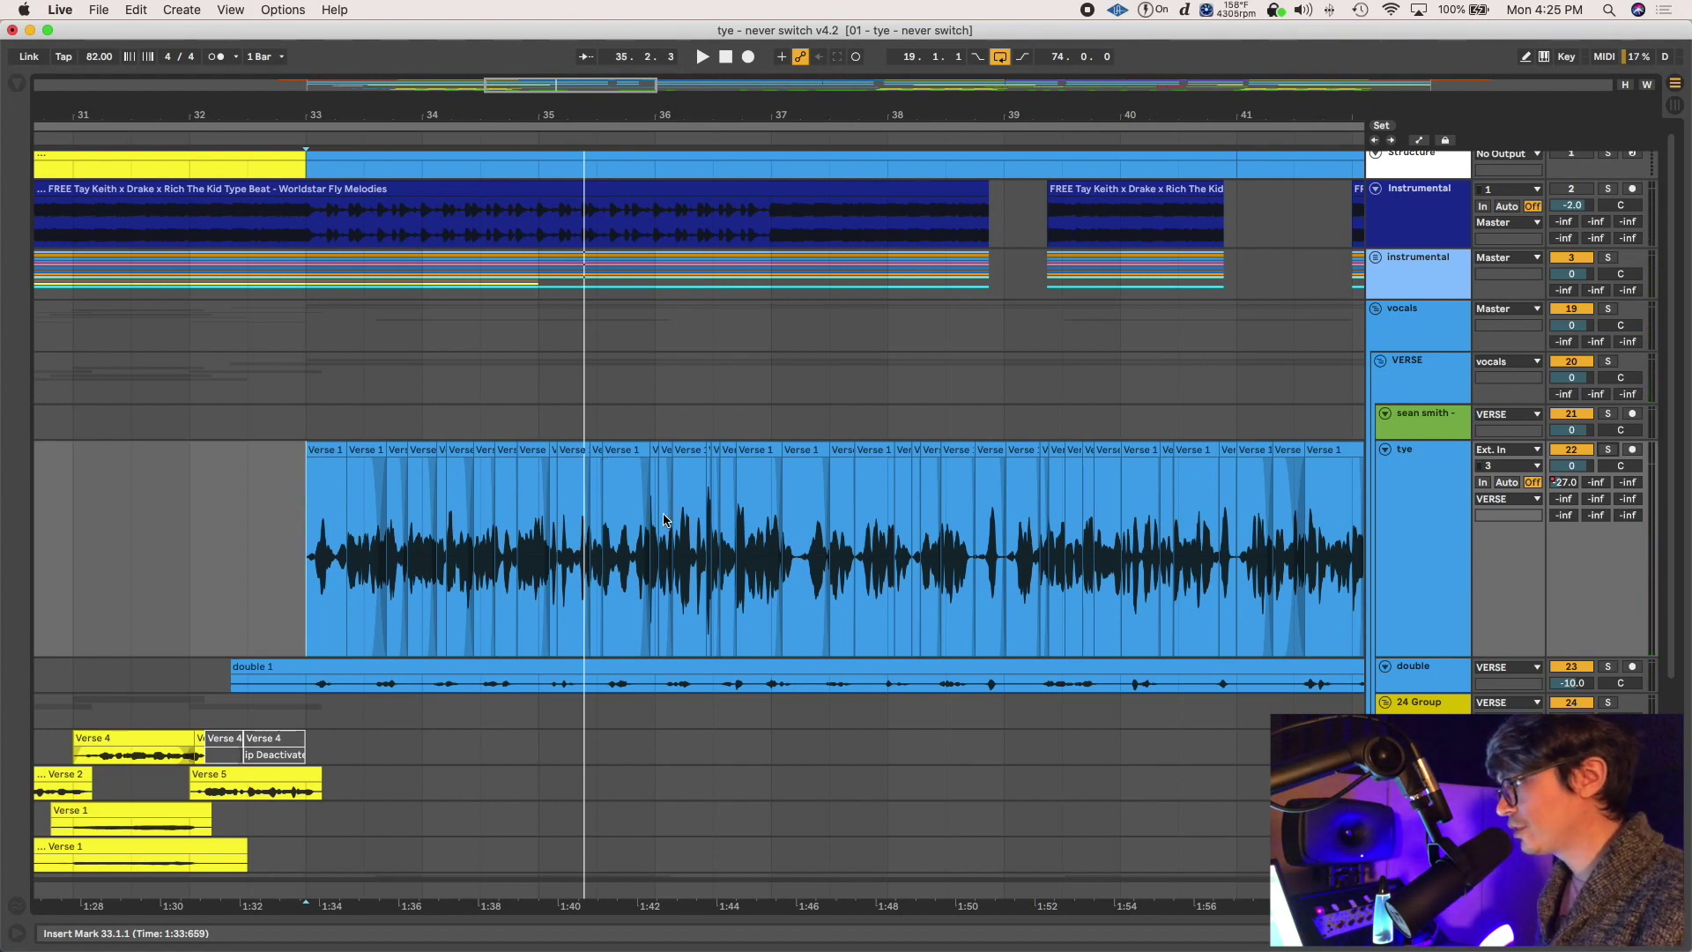
drag(781, 516, 304, 463)
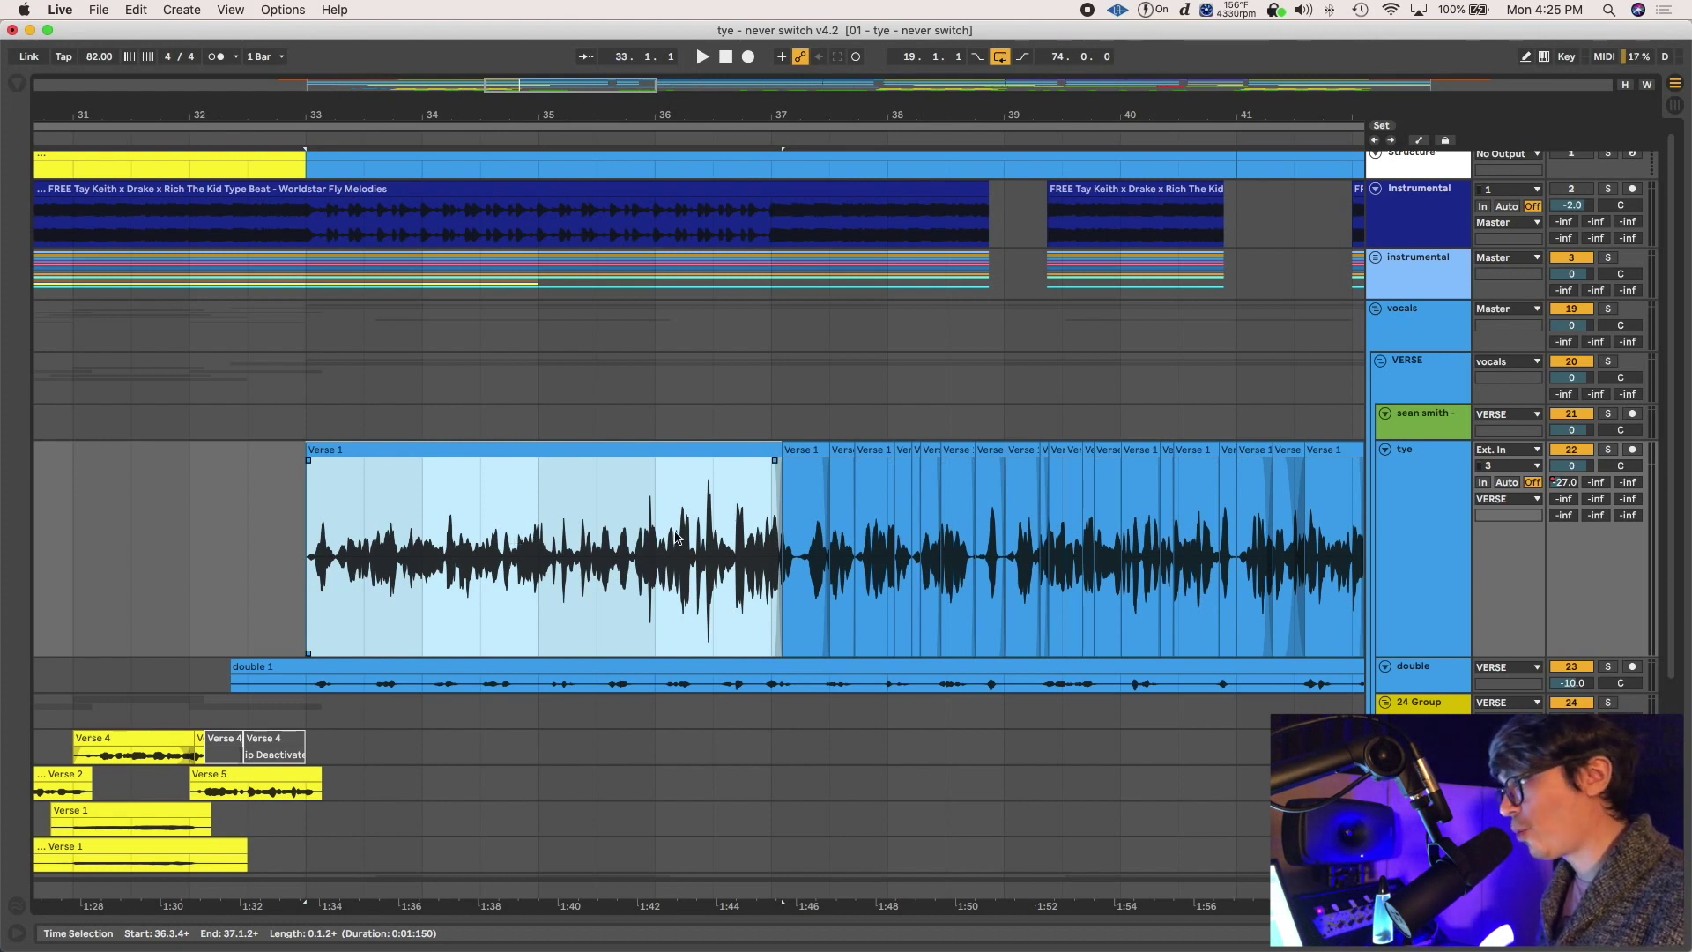
Split the joined tye vocal clip at bar 36
click(710, 507)
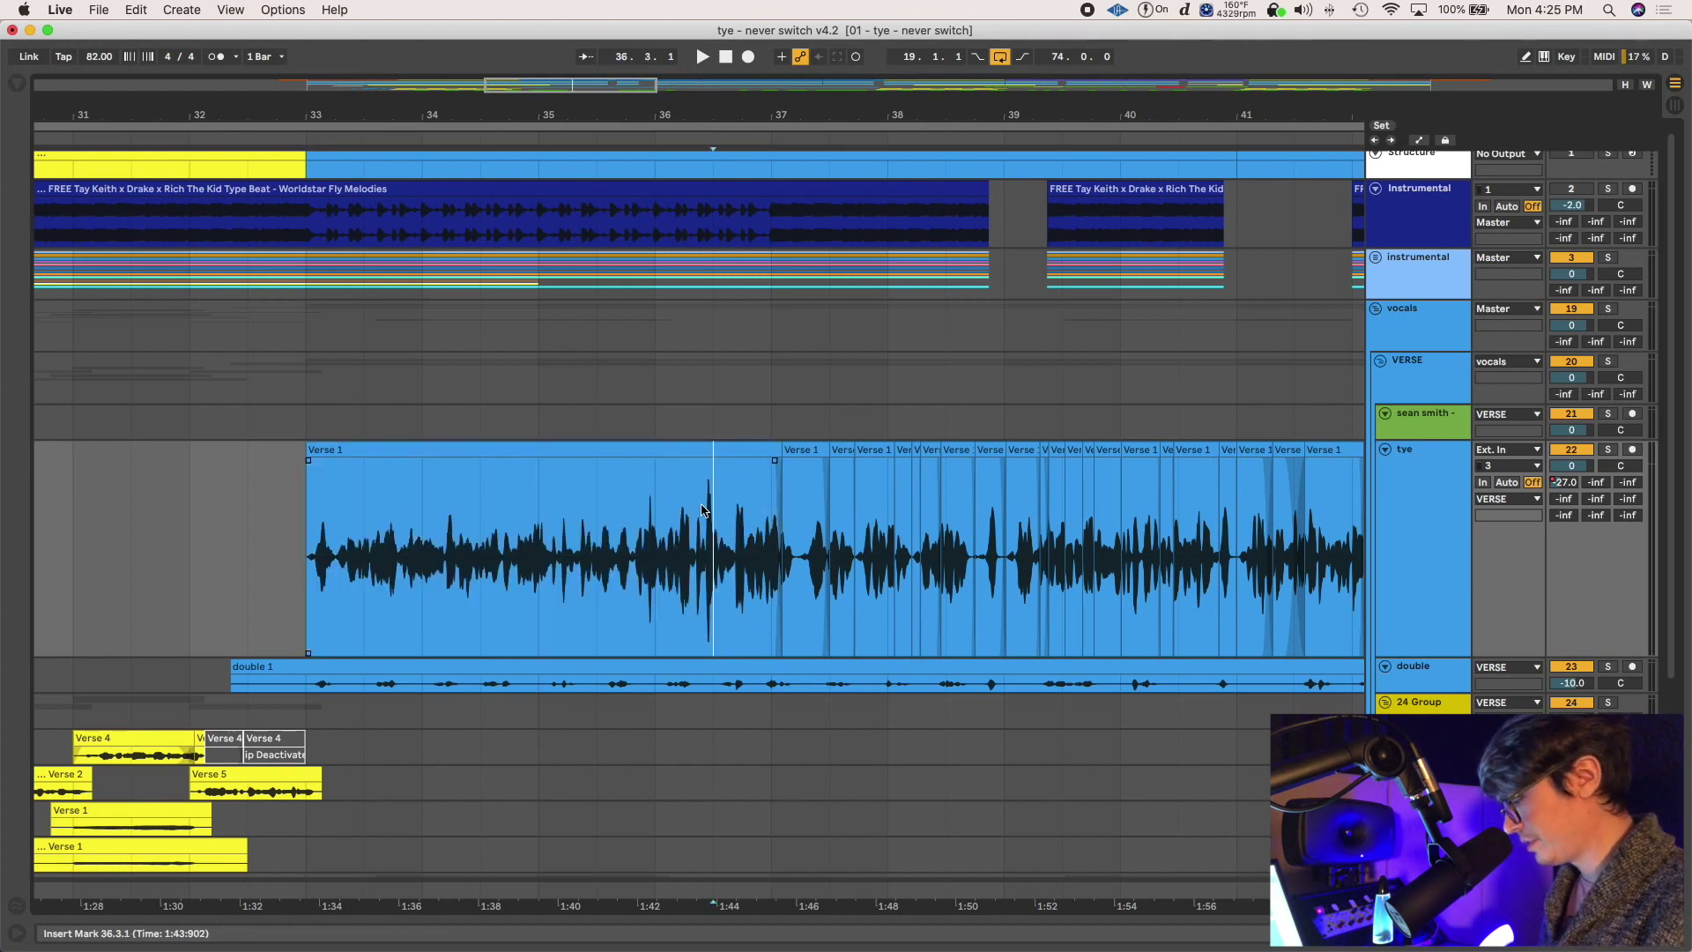
click(654, 555)
key(super+e)
click(663, 480)
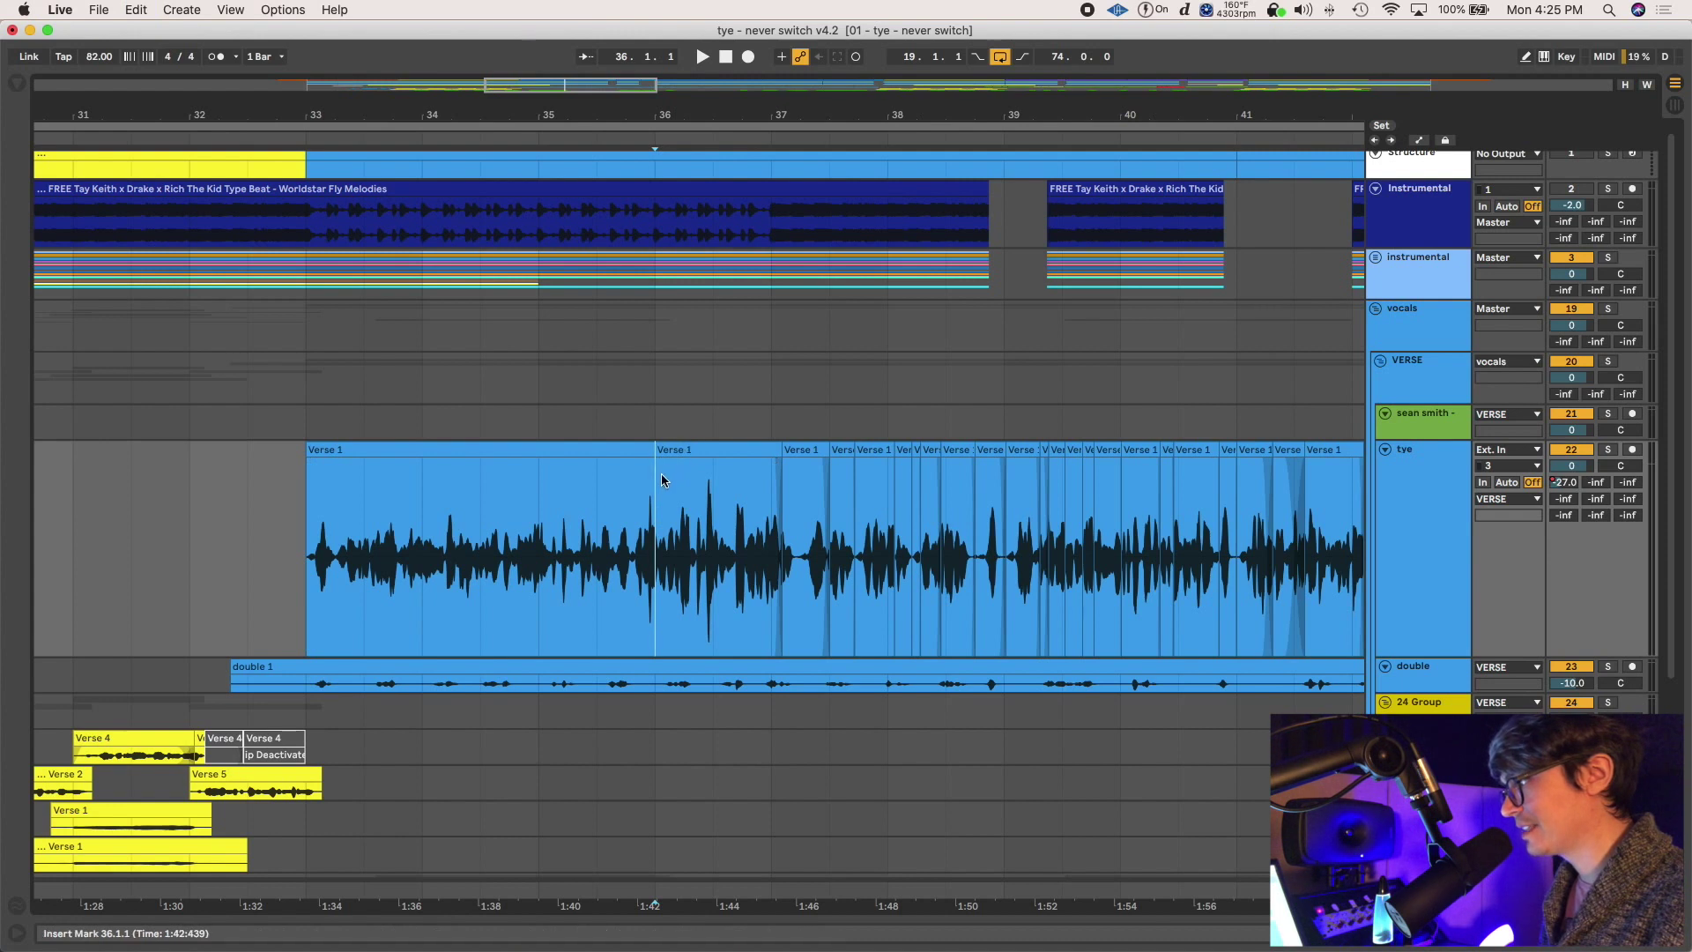
click(656, 486)
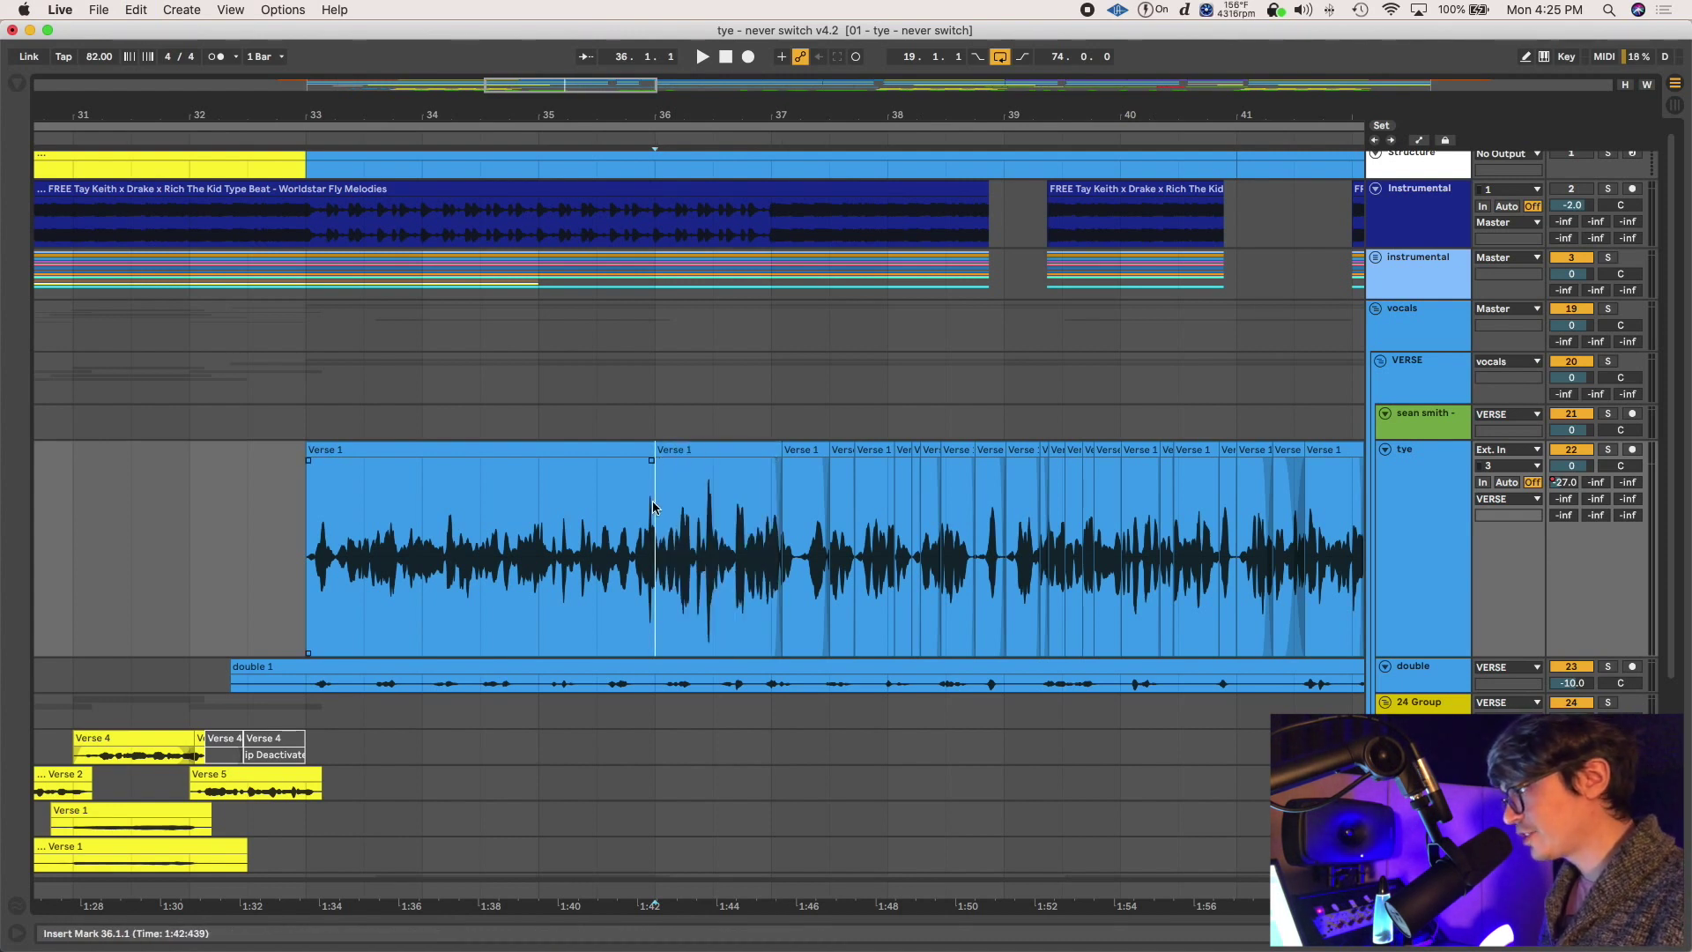
click(678, 455)
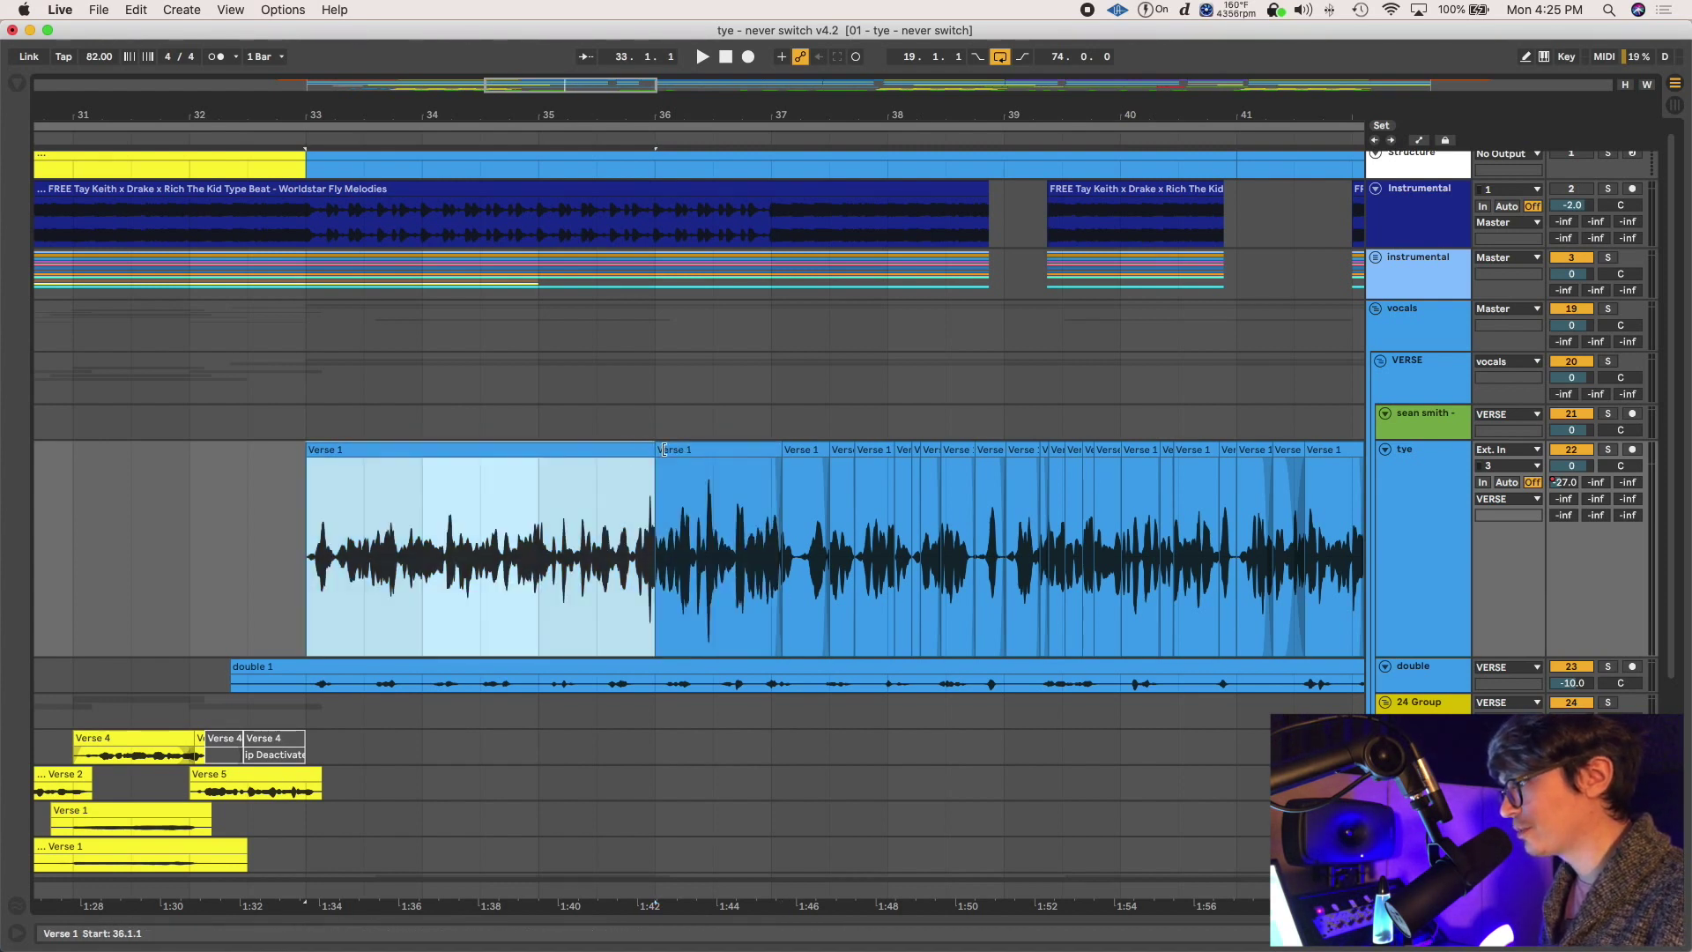
Split off the short stretch from 33.4.3 to 34.1.3 as its own Verse 1 piece
click(415, 496)
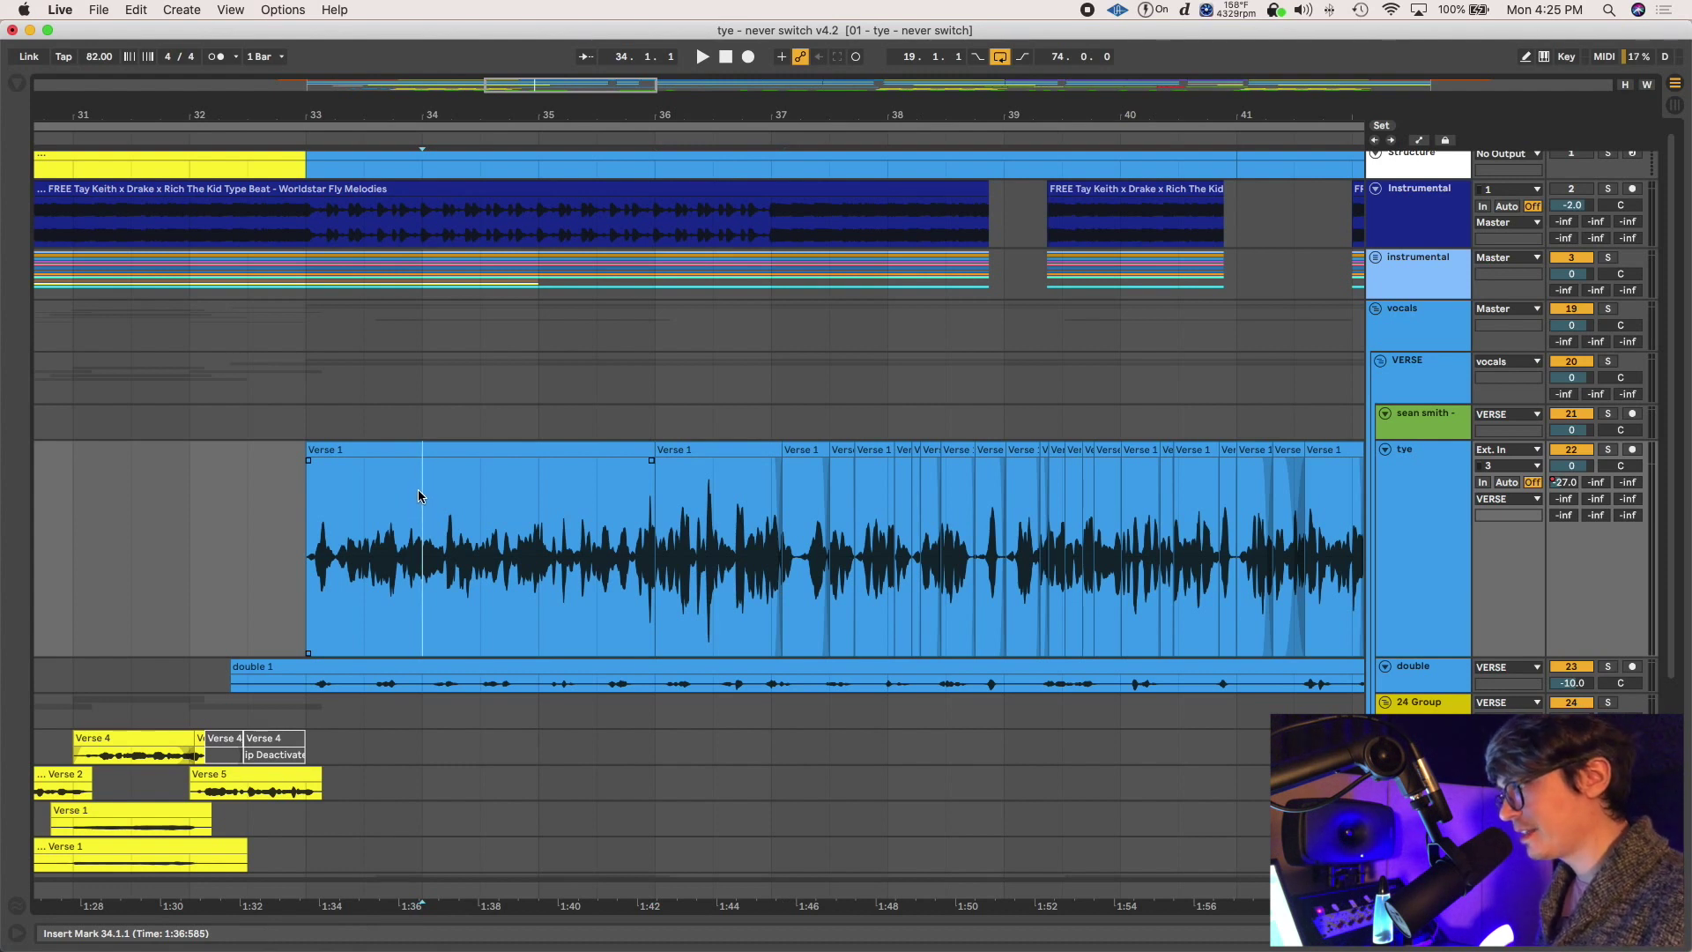
key(super+4)
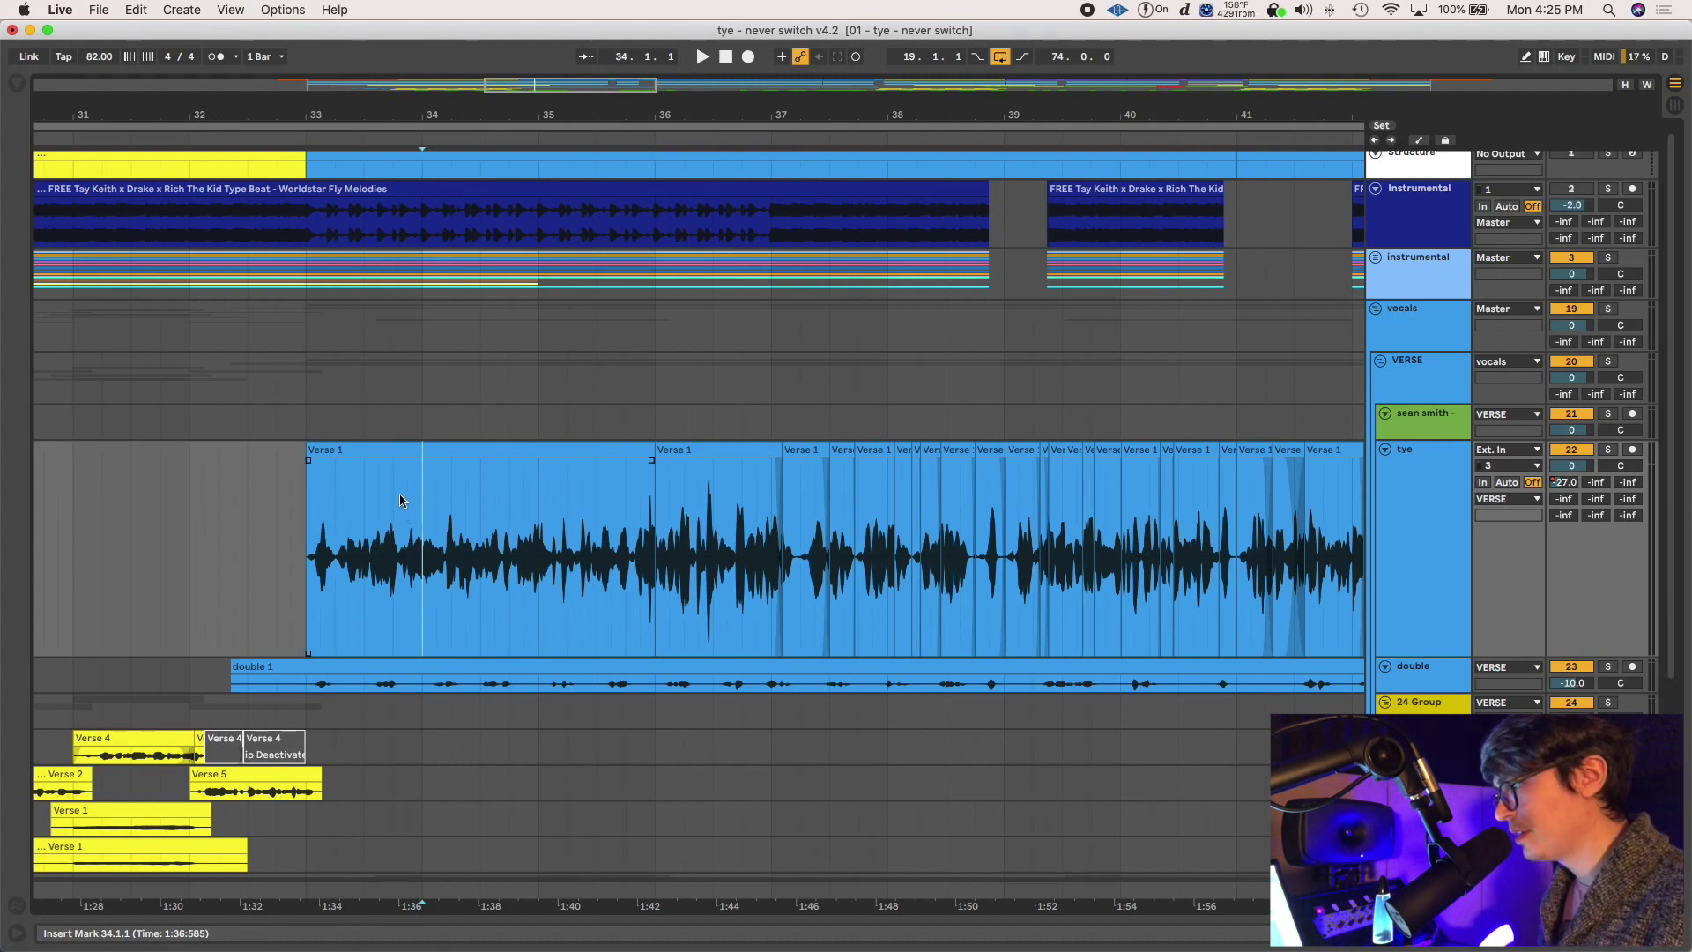
click(398, 500)
scroll(396, 498, up, 3)
drag(403, 489, 401, 448)
key(super+e)
click(425, 447)
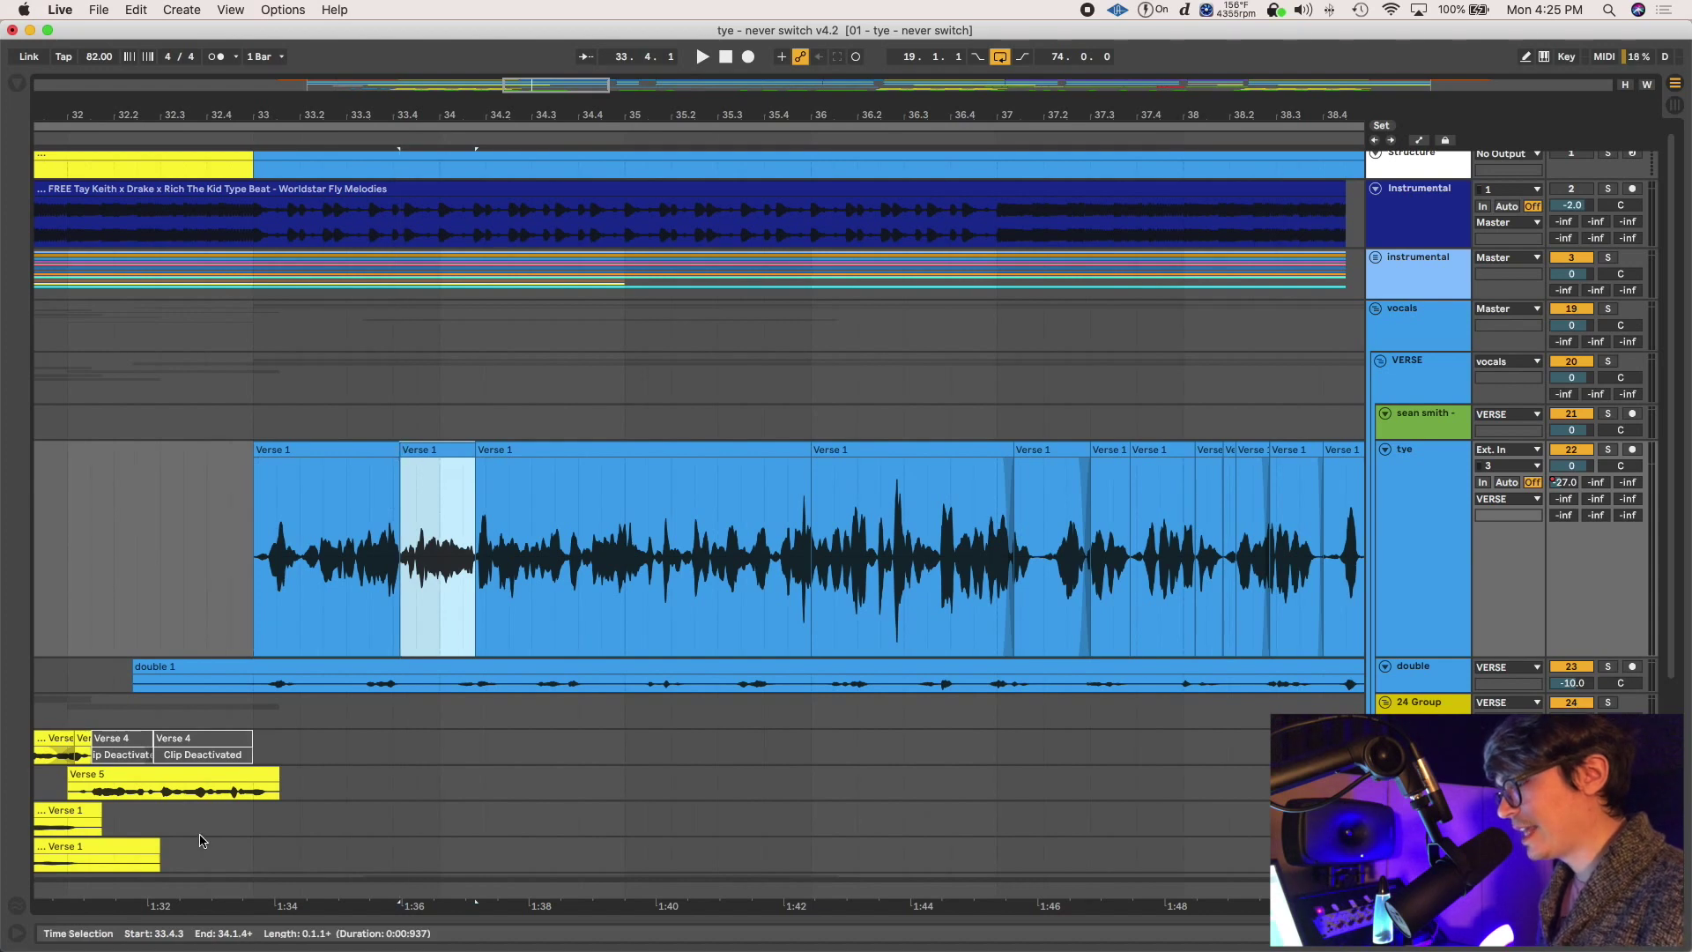
Raise the short piece's gain to 2.19 dB and lower the bar-36 piece to -3.10 dB
key(super+alt+l)
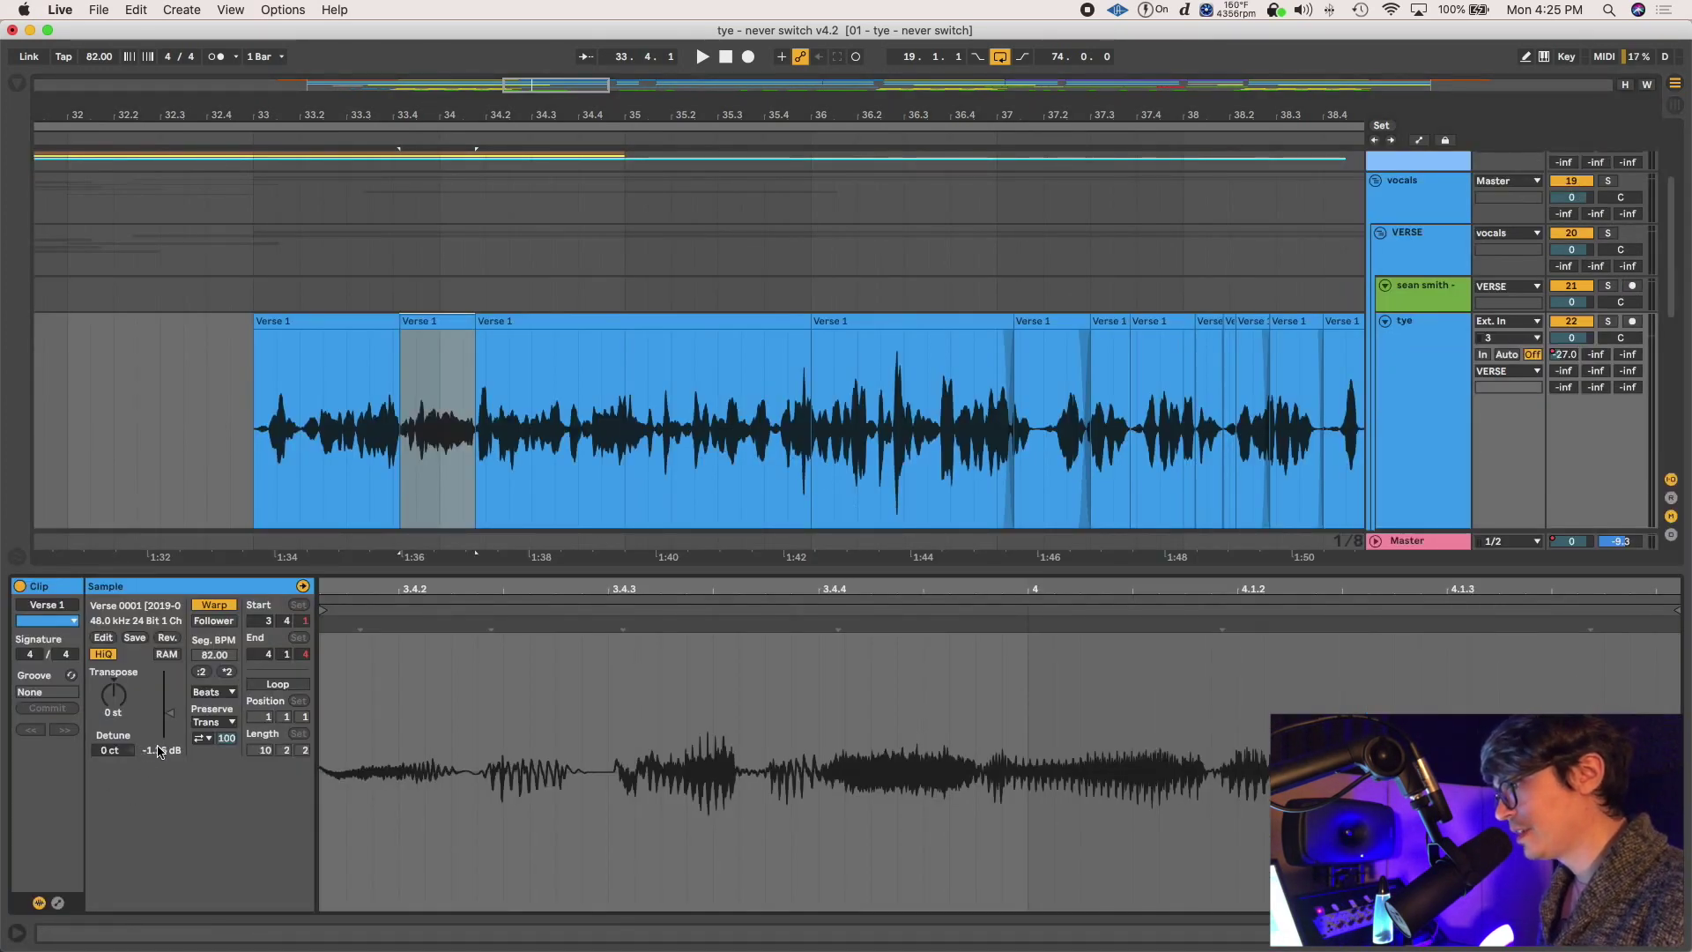
drag(159, 751, 159, 697)
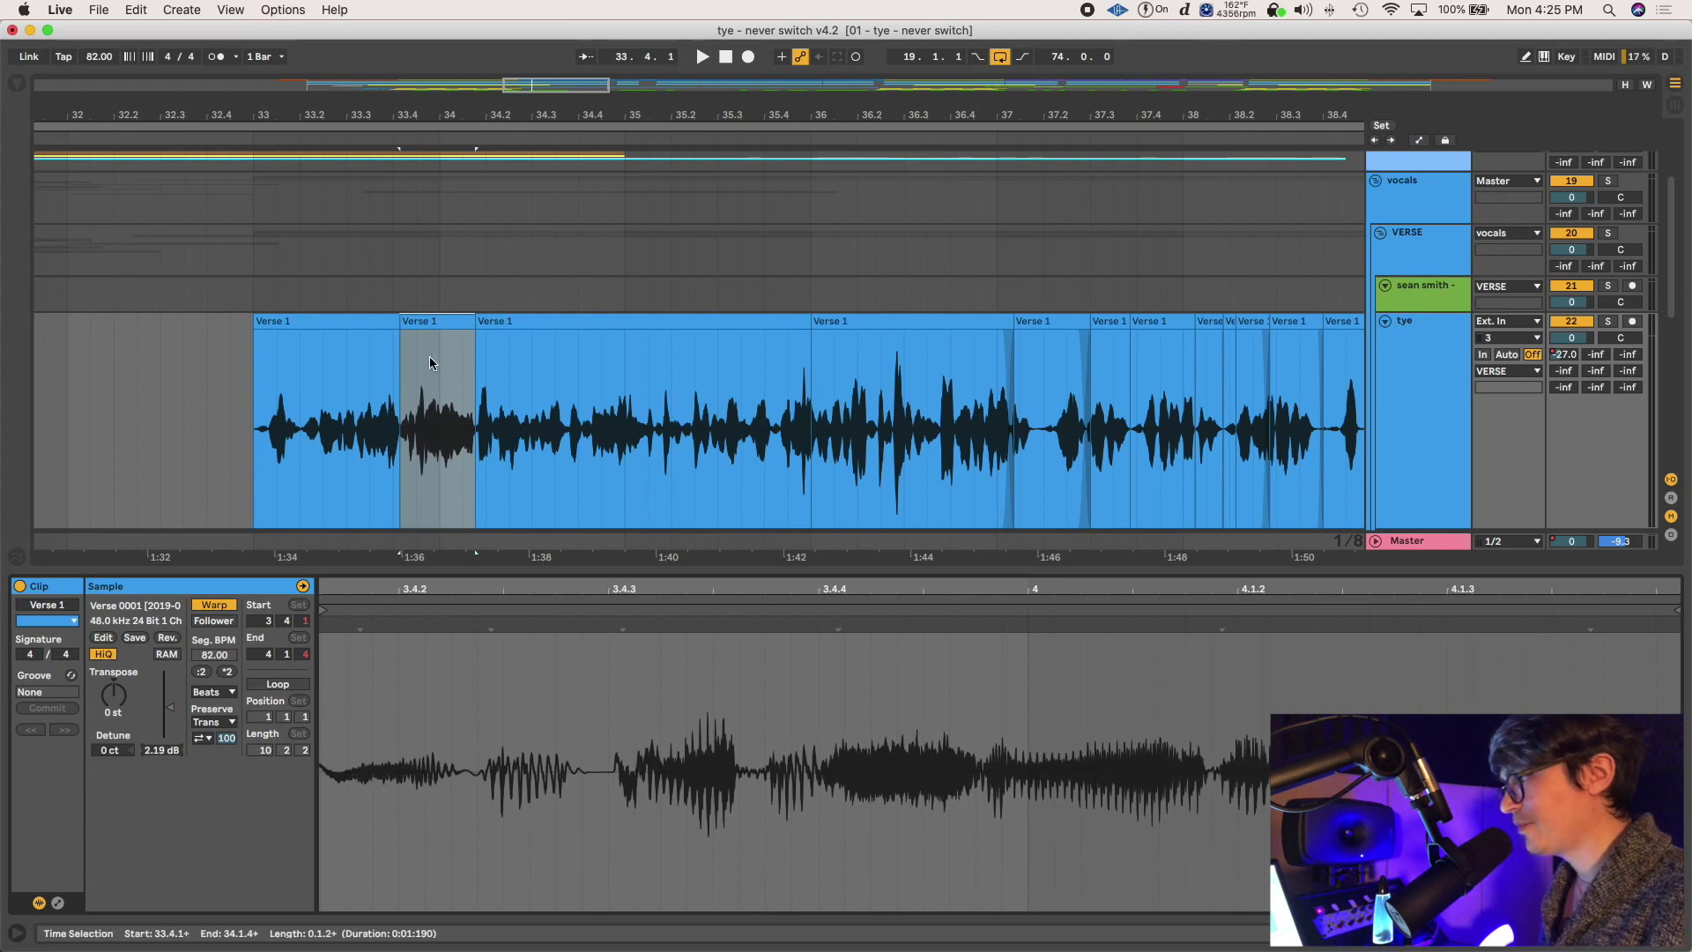
click(403, 340)
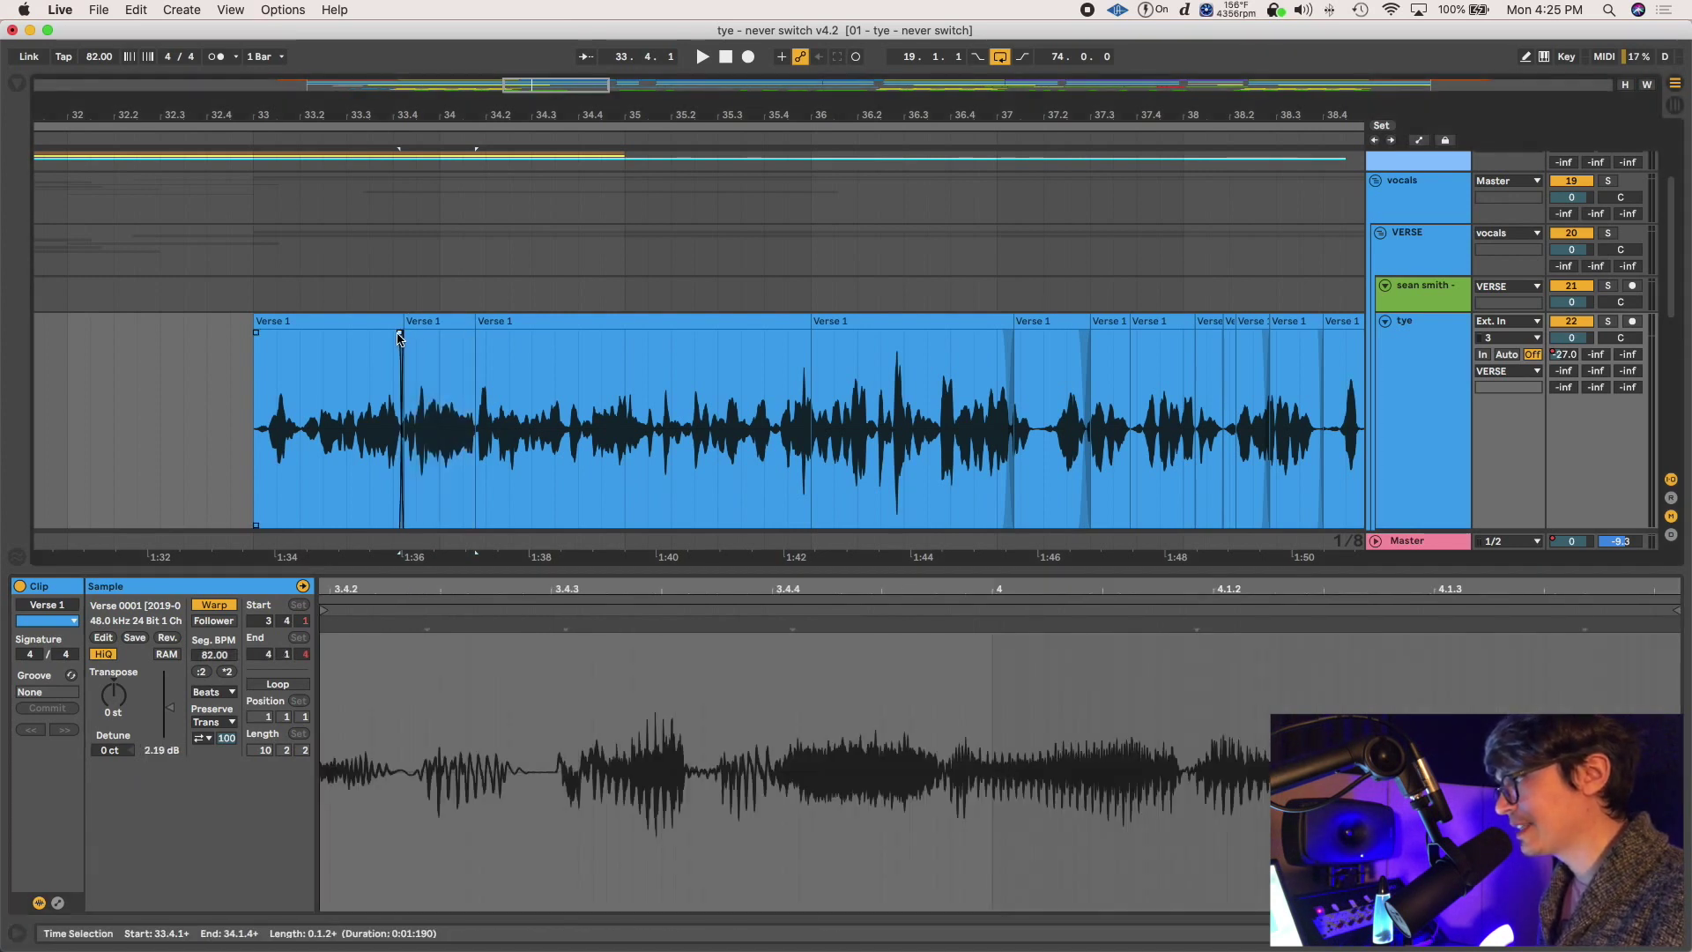
scroll(491, 377, right, 3)
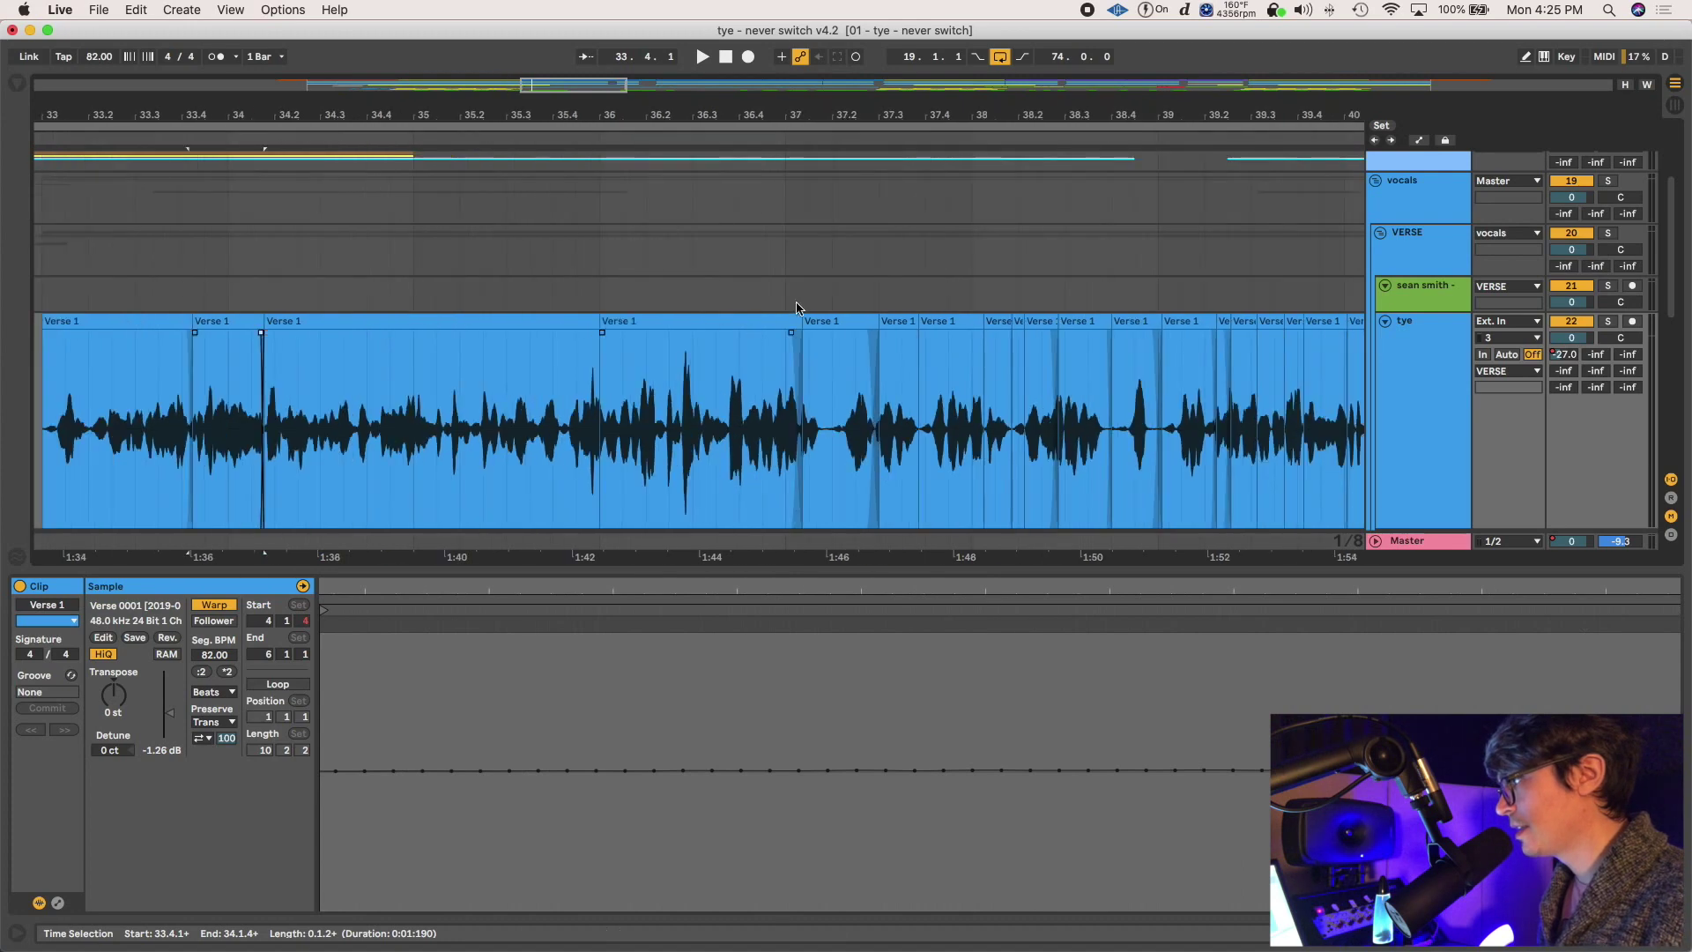
click(745, 327)
drag(154, 751, 154, 774)
click(691, 370)
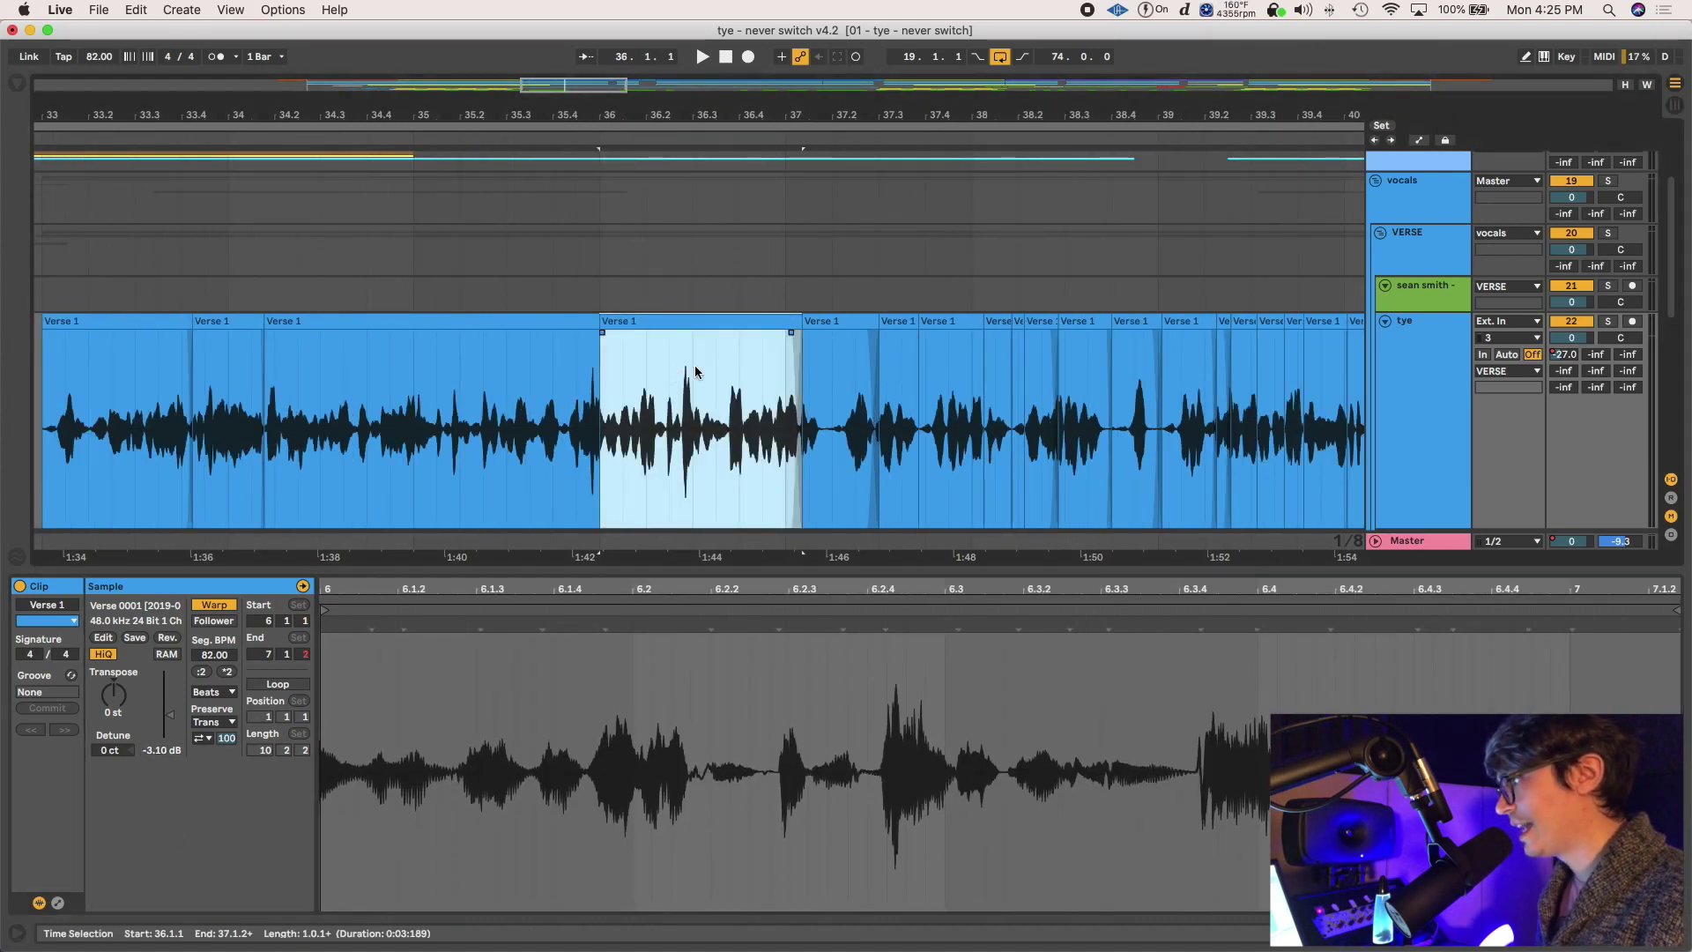
Split off the loud bursts at 36.3.4 and 36.2.4 and turn down the smaller burst
key(plus)
click(779, 366)
drag(781, 367, 823, 368)
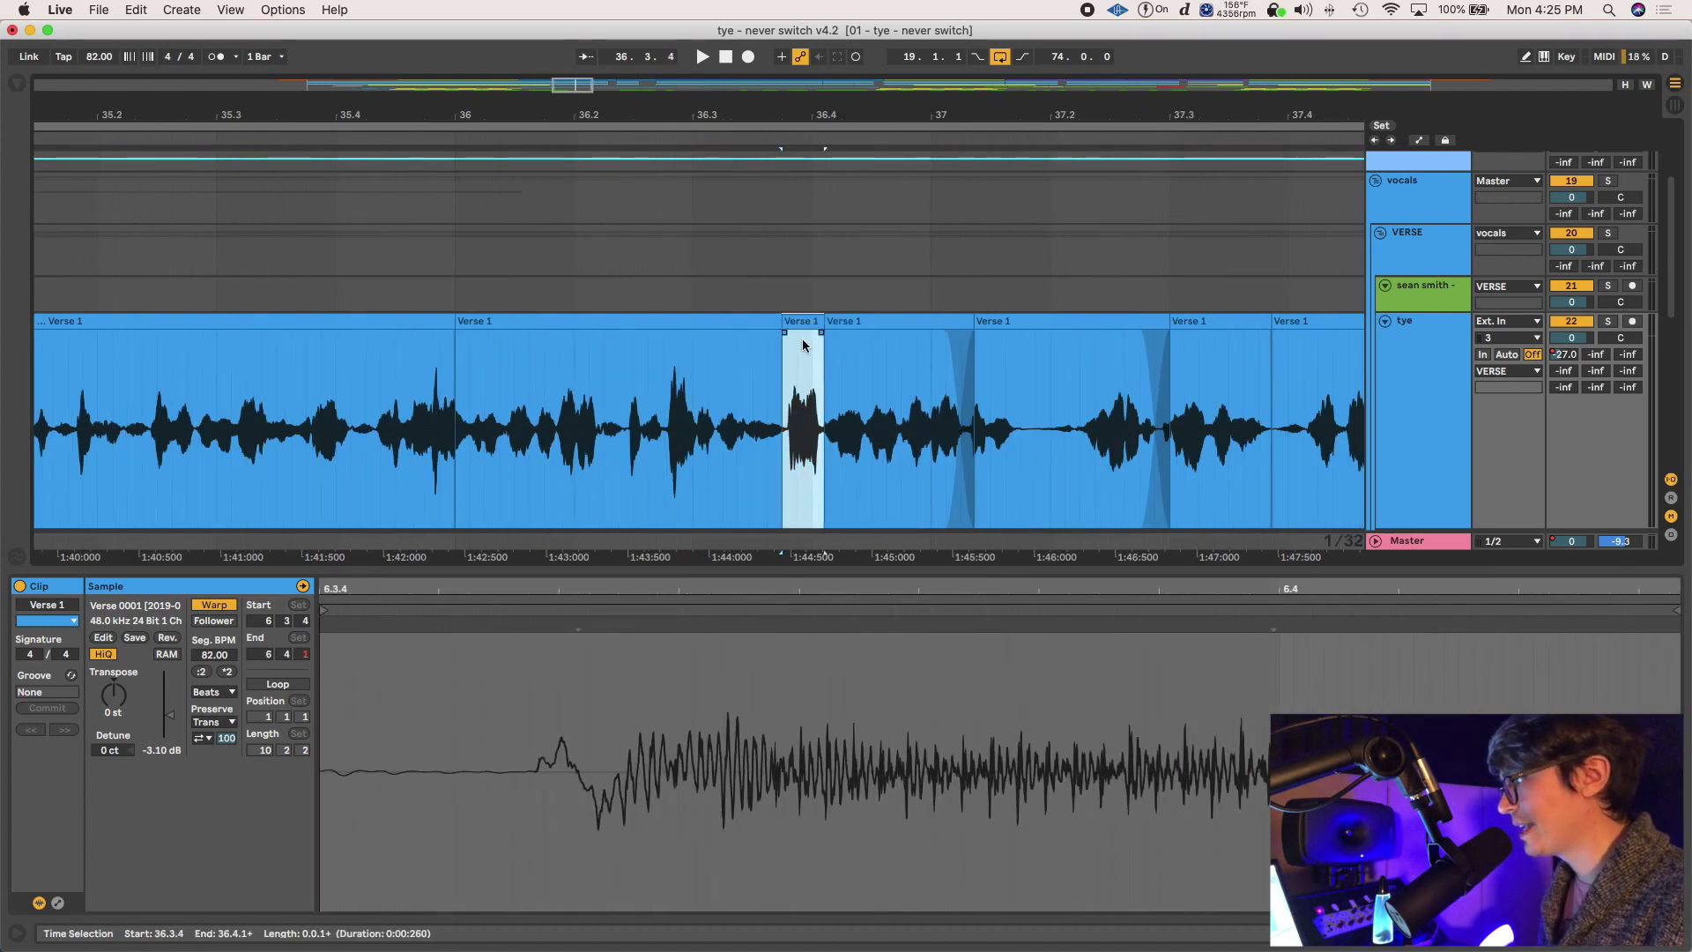
key(super+e)
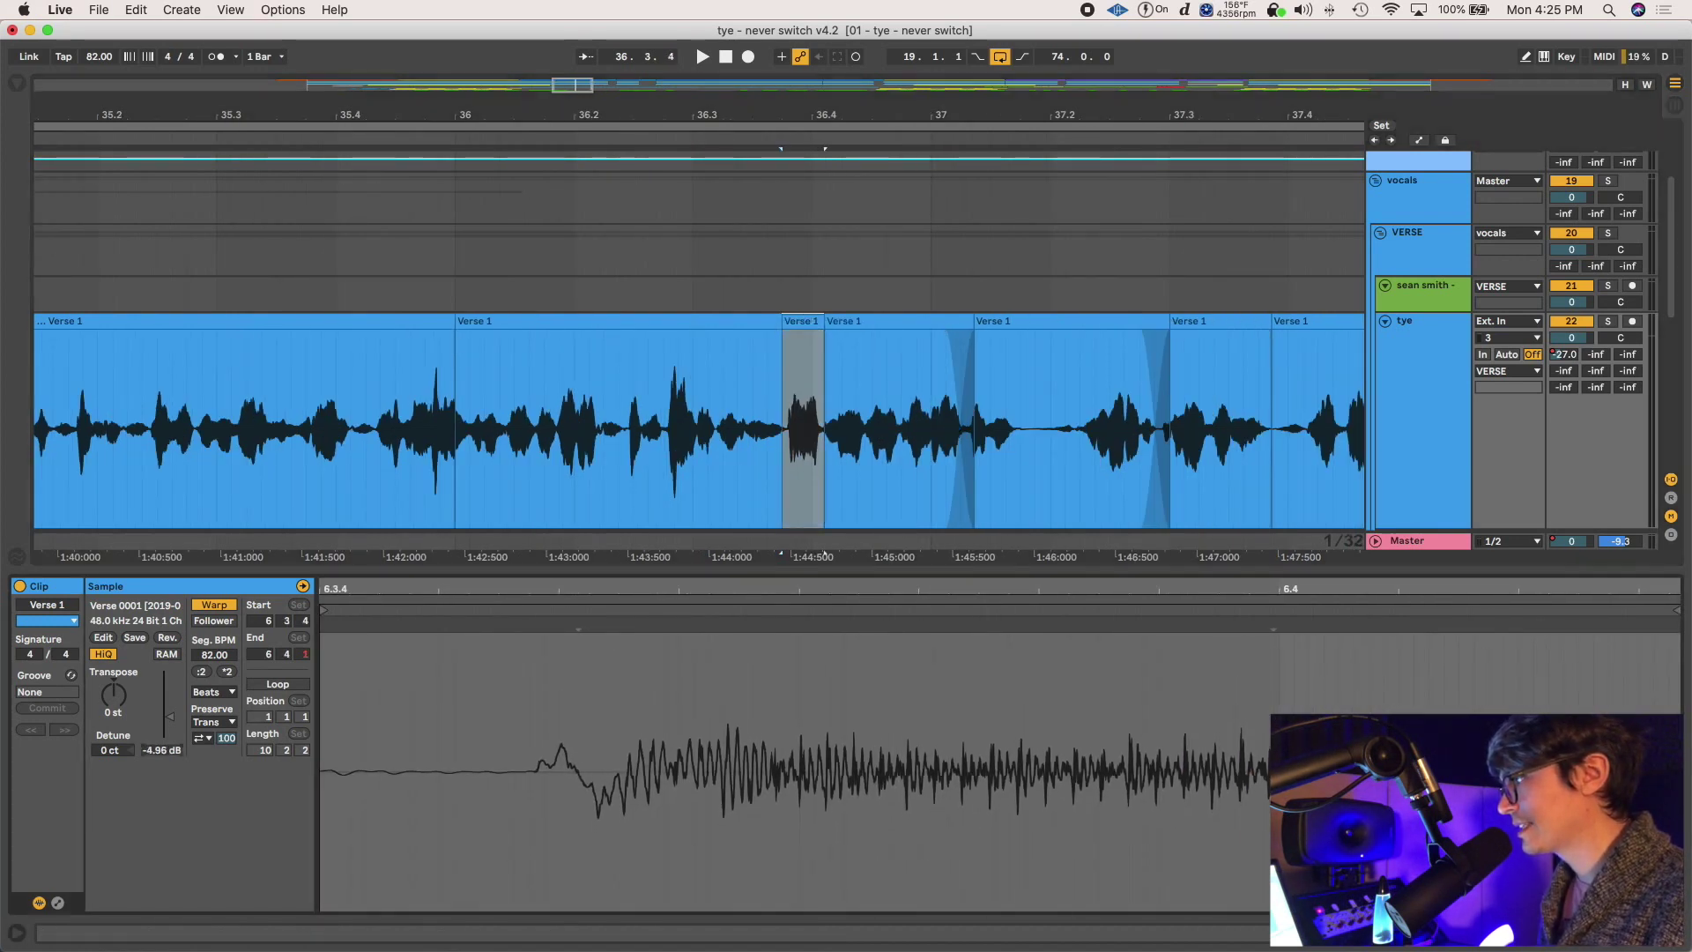
click(668, 353)
drag(664, 350, 684, 351)
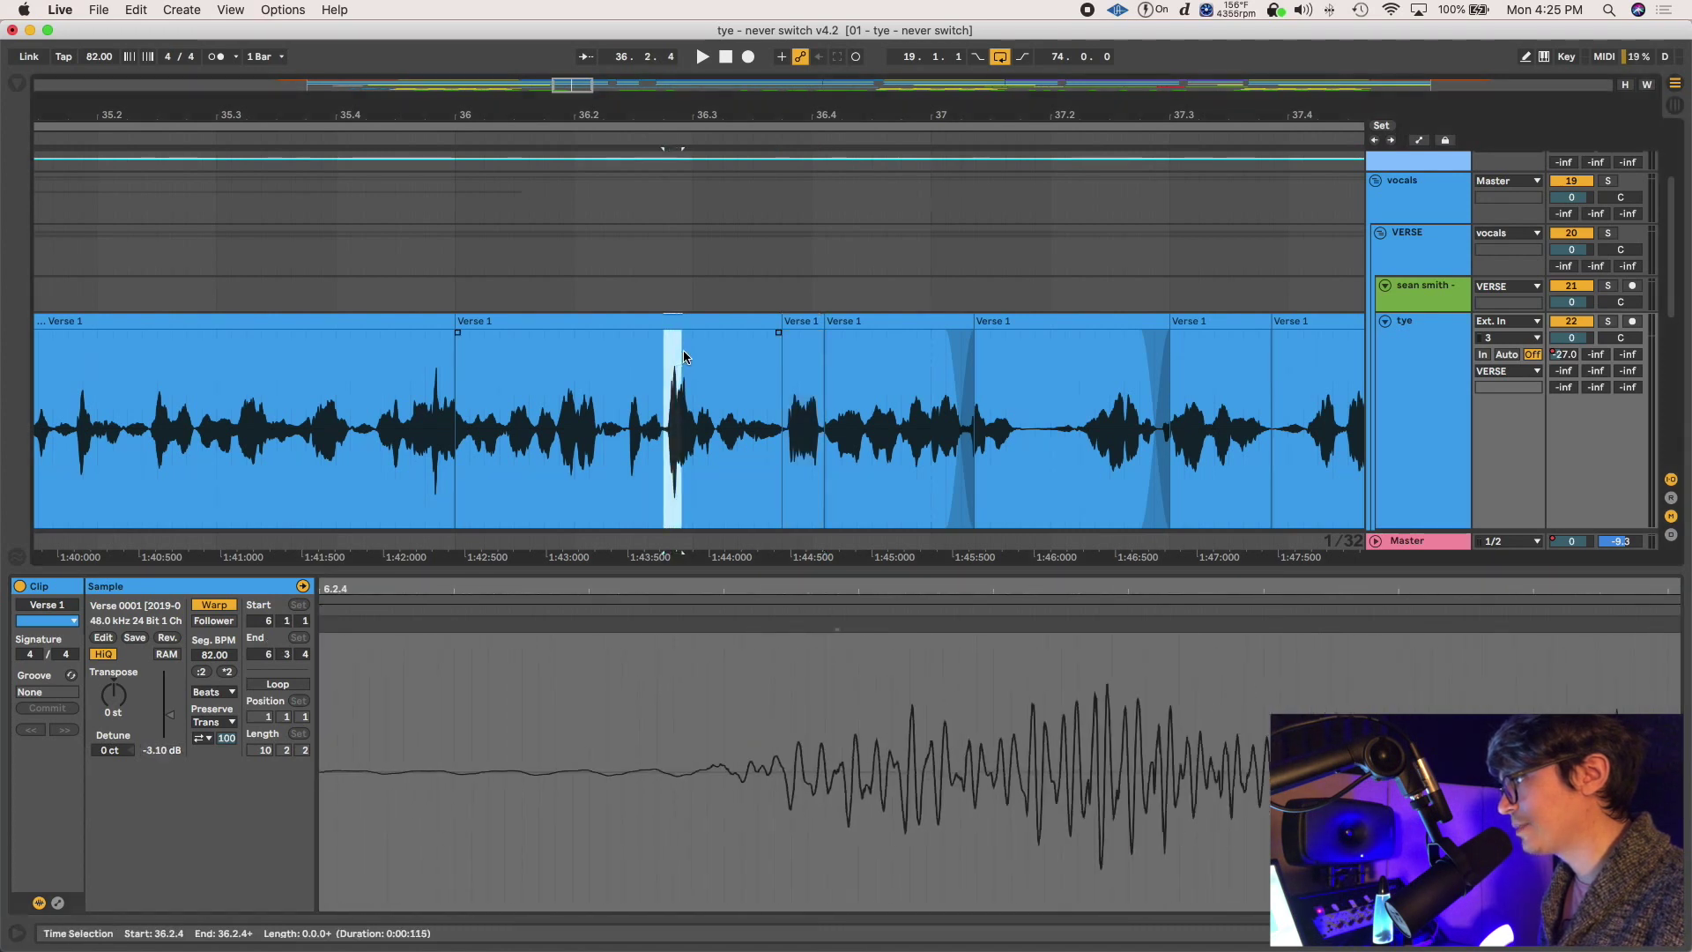
key(super+e)
drag(159, 757, 159, 763)
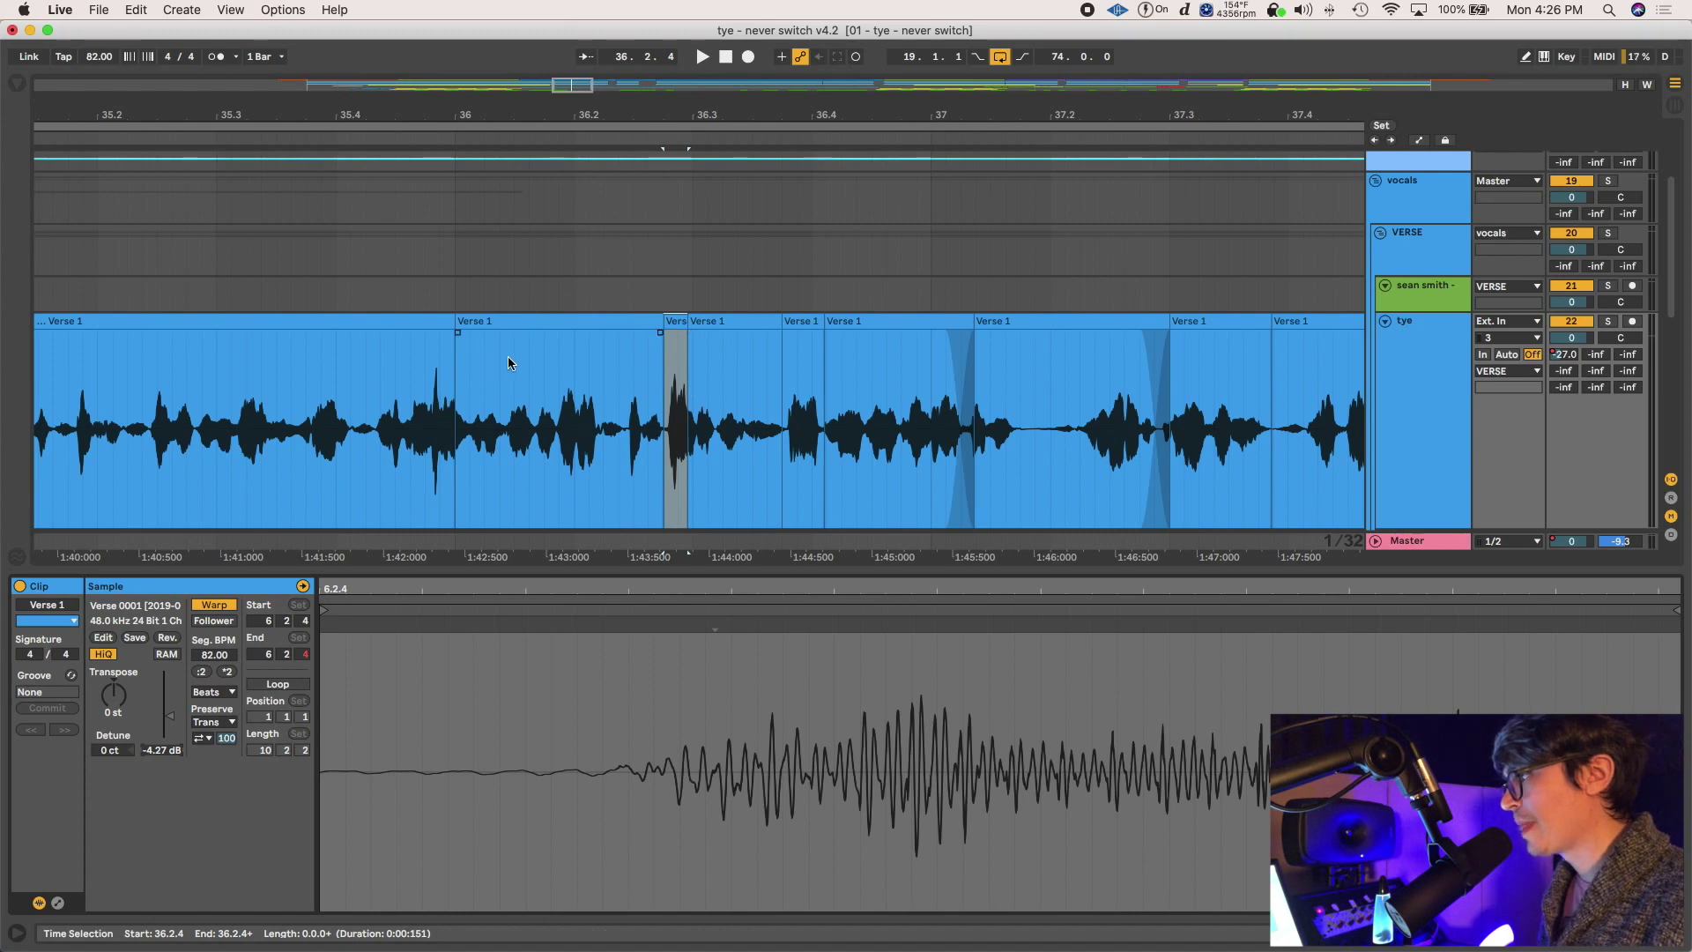
click(536, 361)
Add short crossfades at two Verse 1 clip edges on the tye track
key(a)
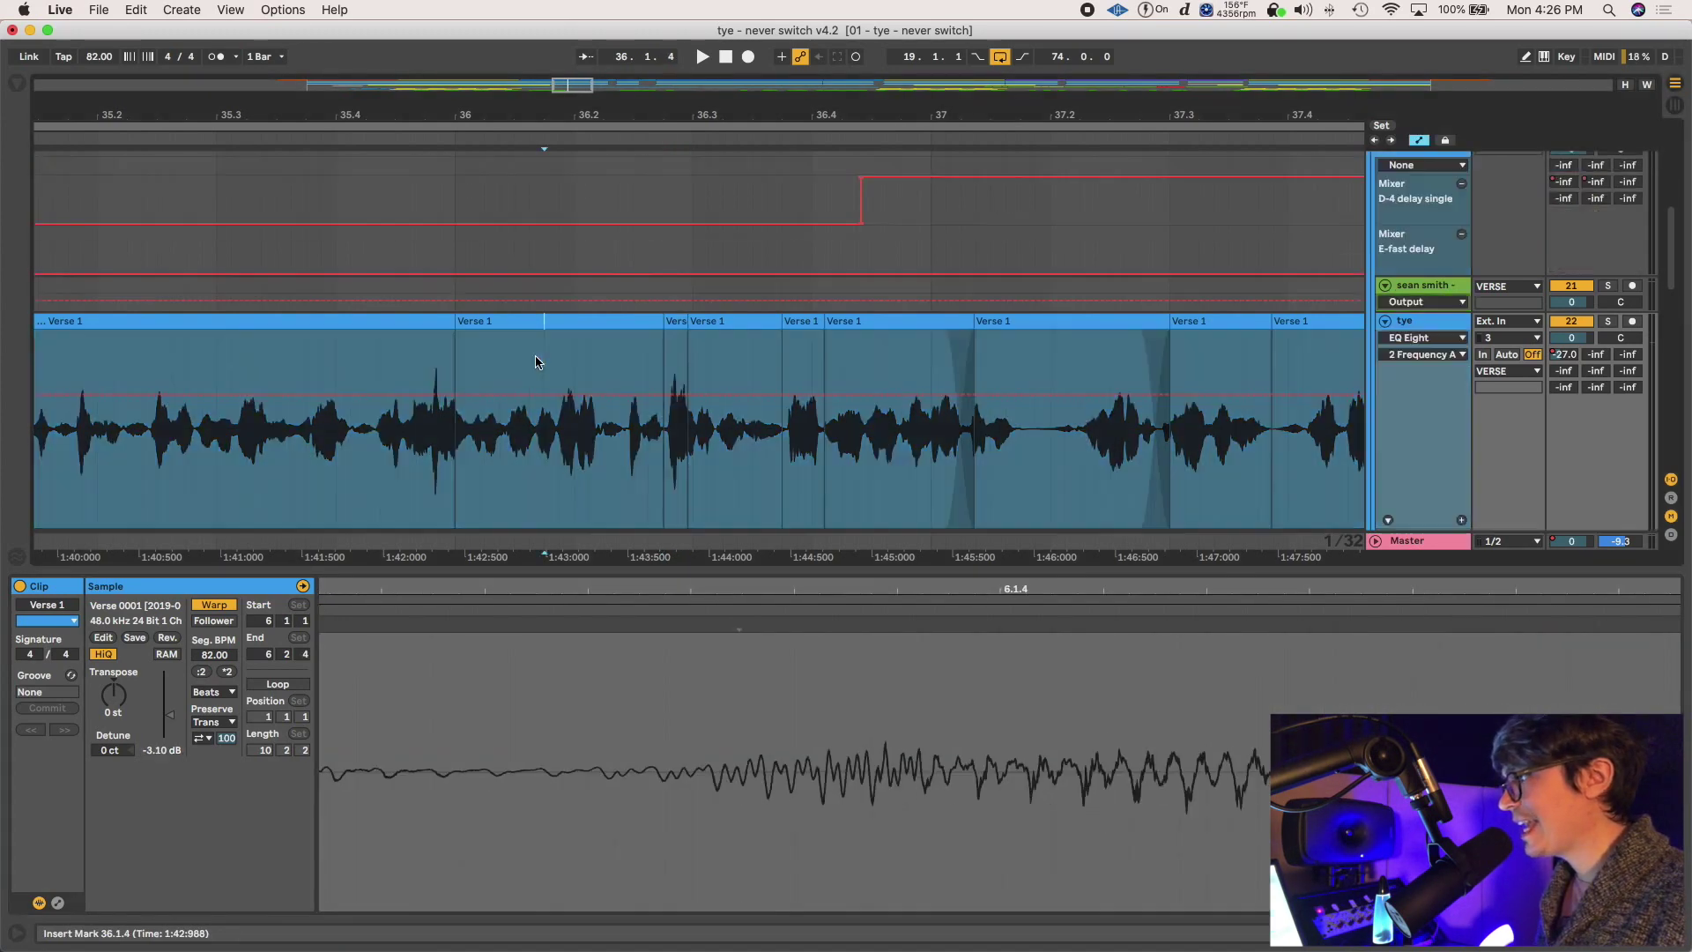
key(a)
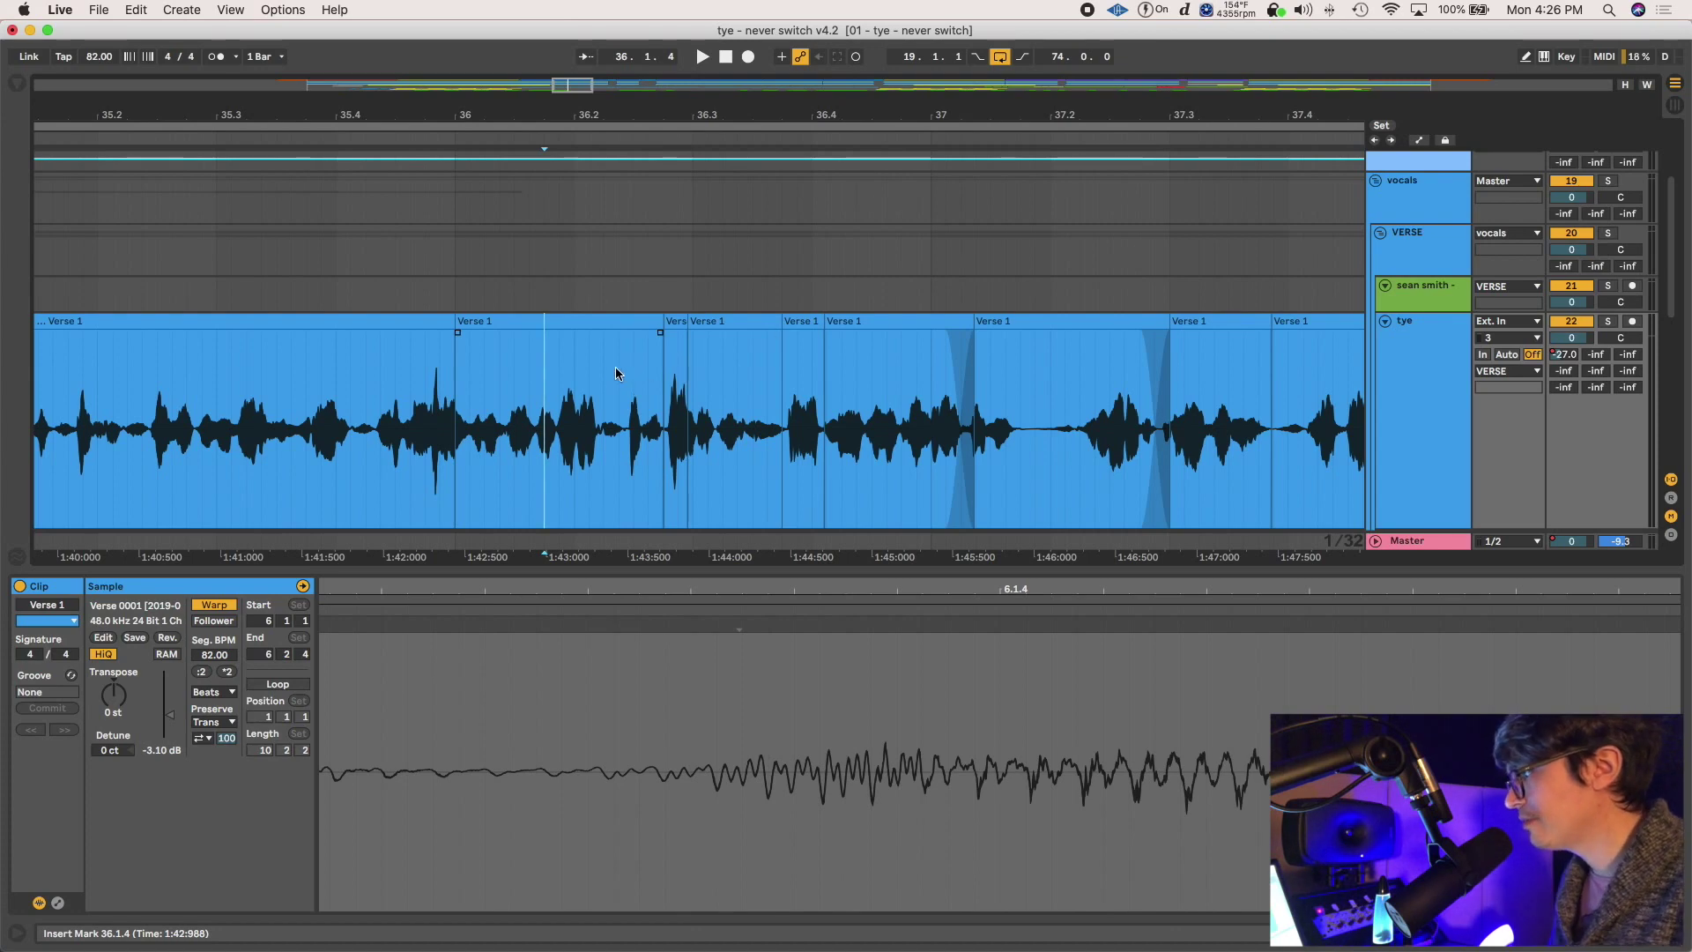
key(a)
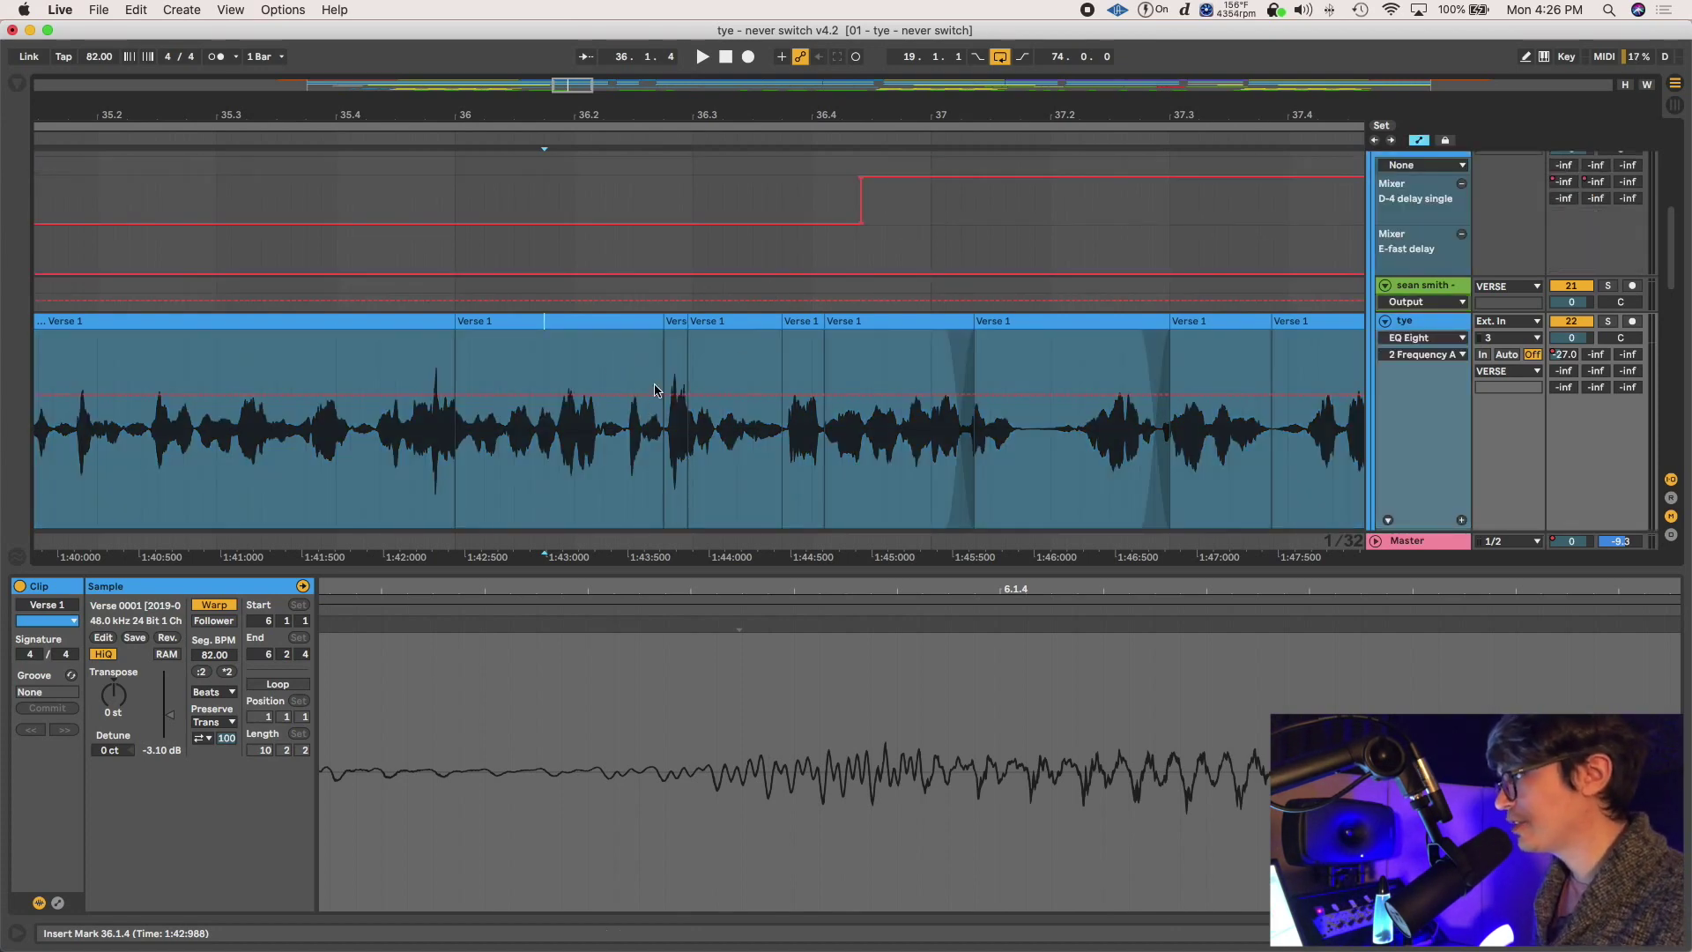
key(a)
key(a)
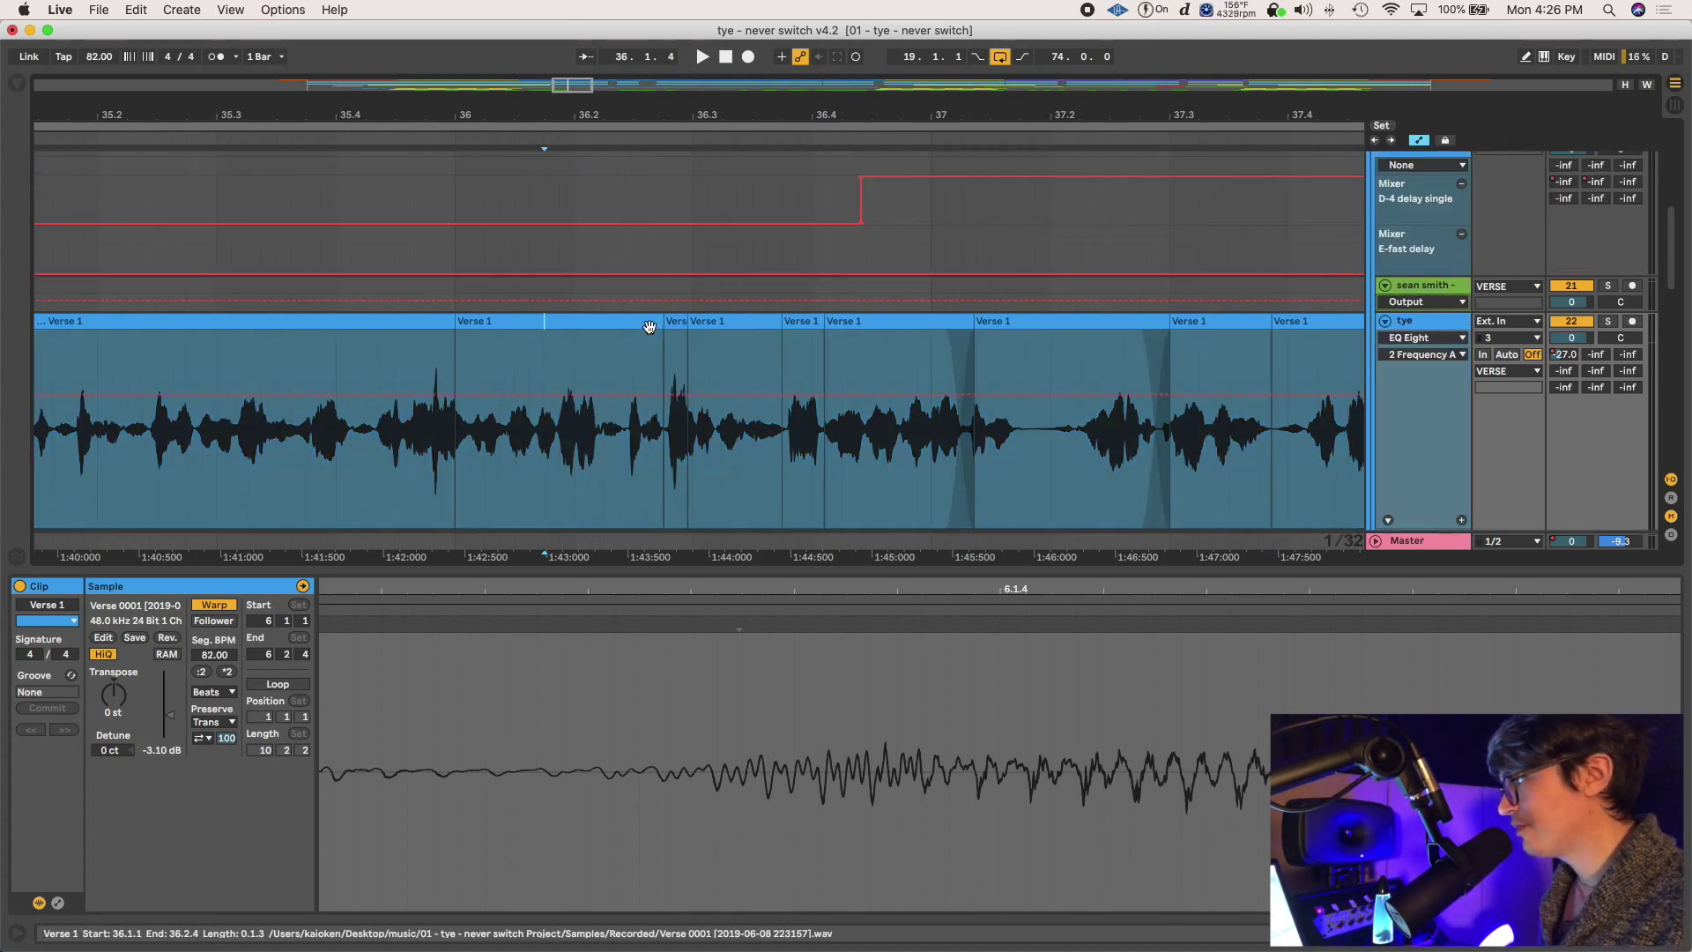
key(a)
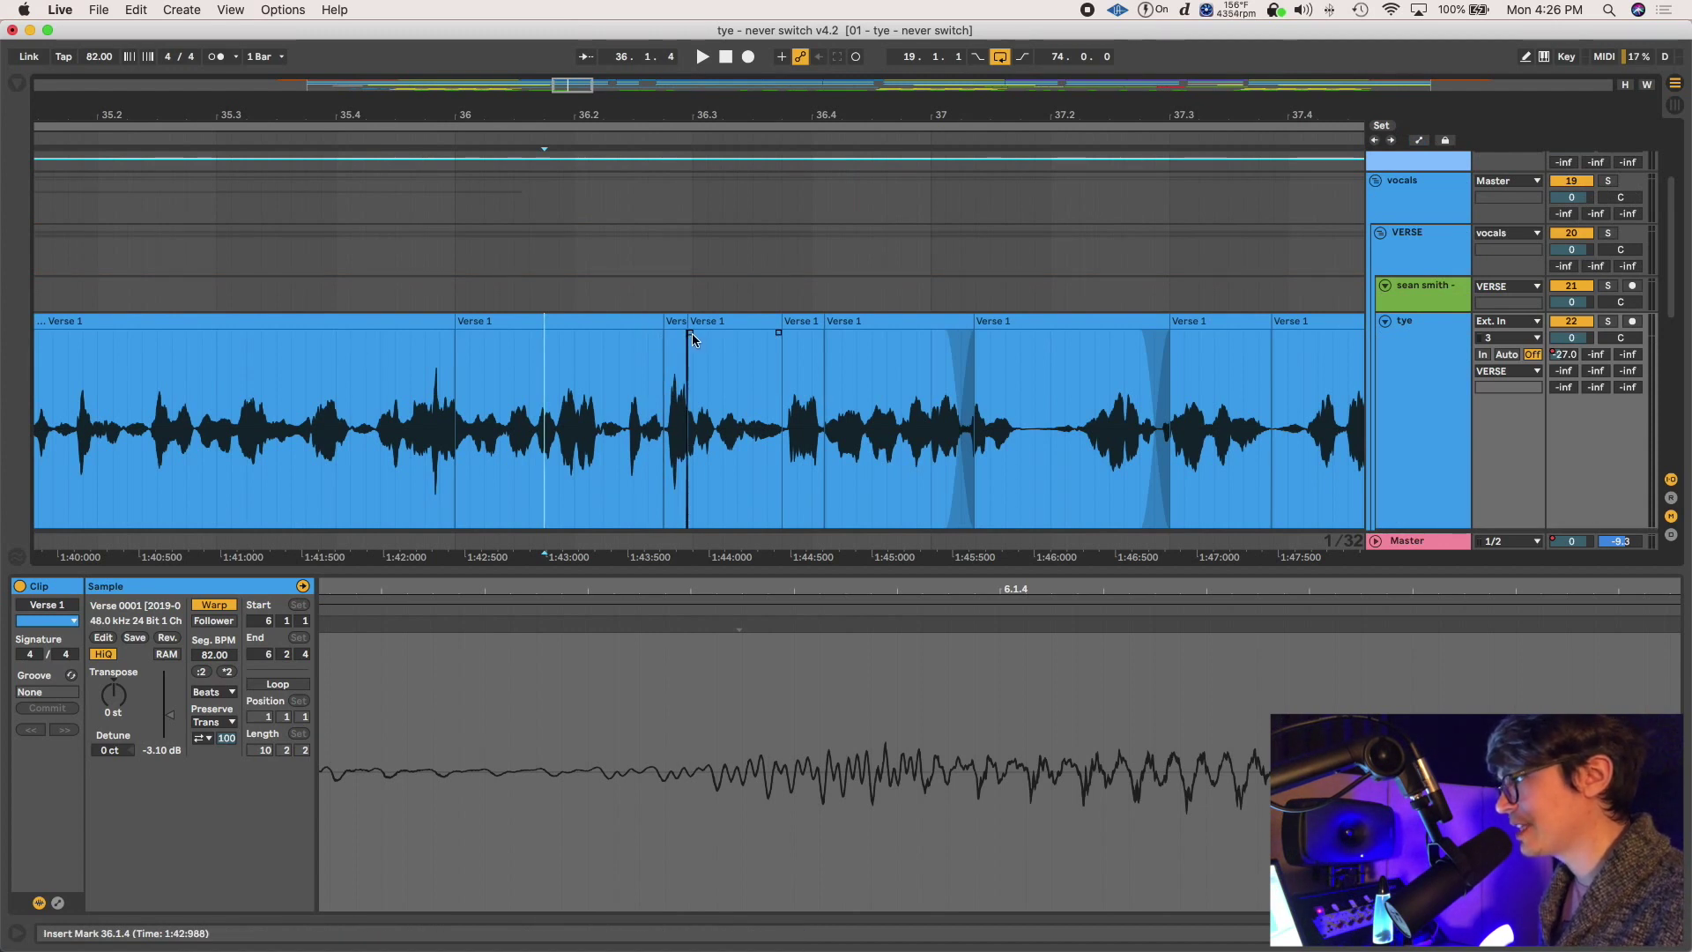
drag(691, 334, 657, 333)
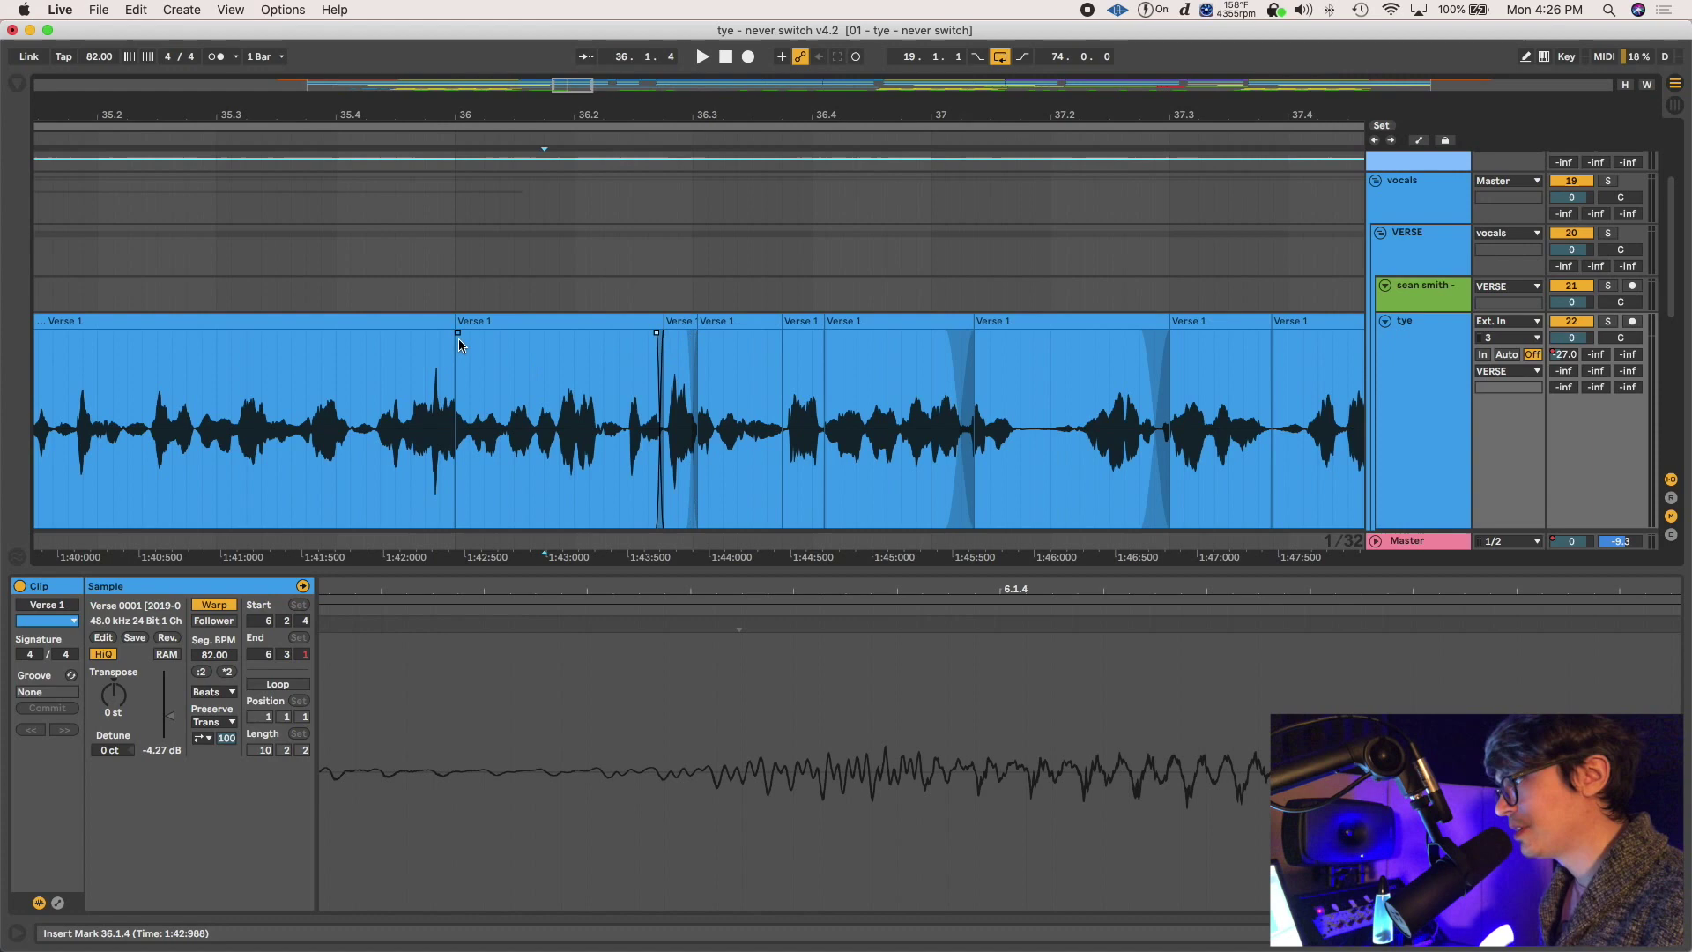
drag(458, 333, 466, 333)
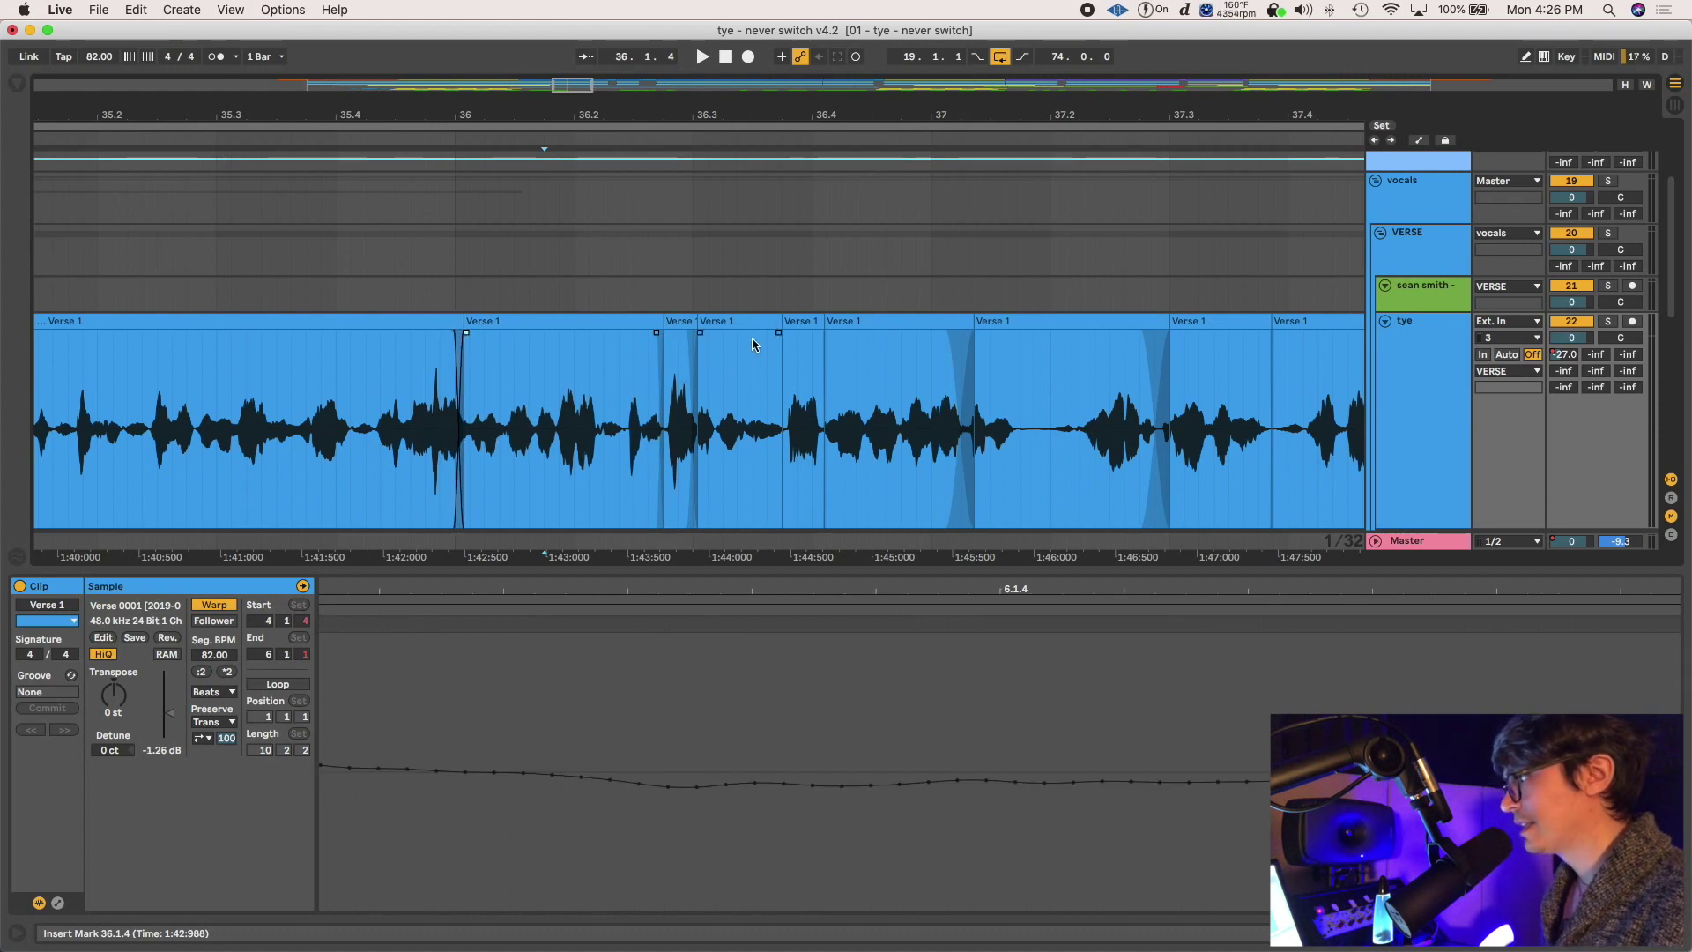
Extend the Verse 1 clip's start earlier and raise the earlier clip's gain to 8.38 dB
click(782, 352)
key(plus)
key(plus)
key(plus)
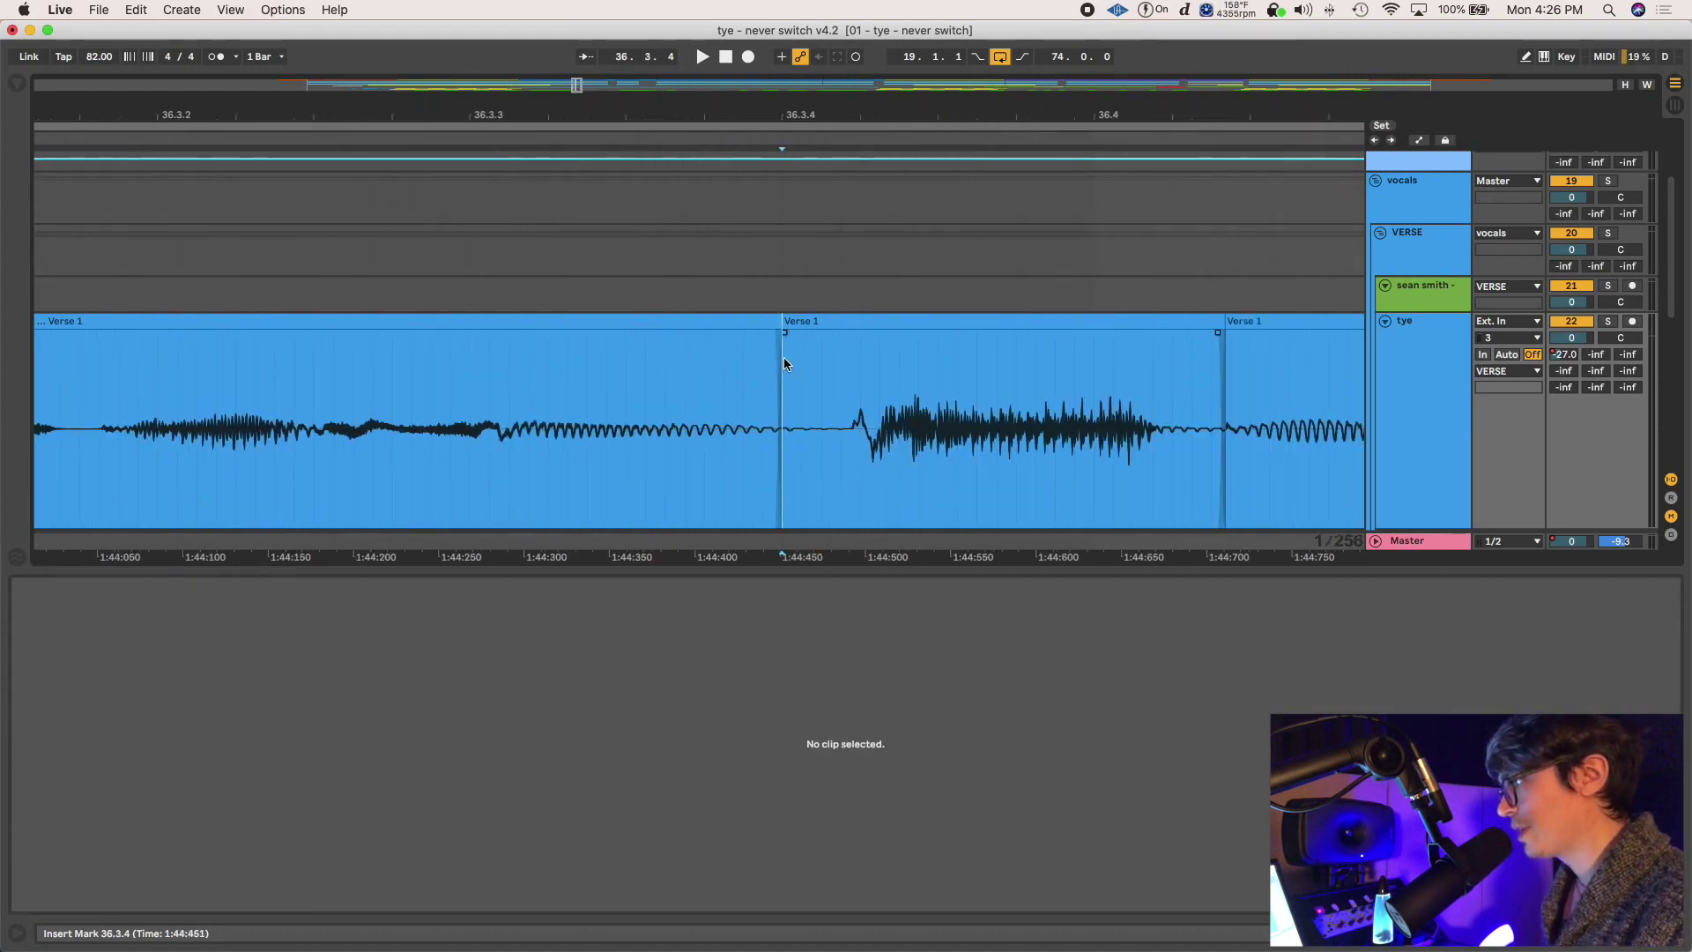
drag(784, 357, 588, 324)
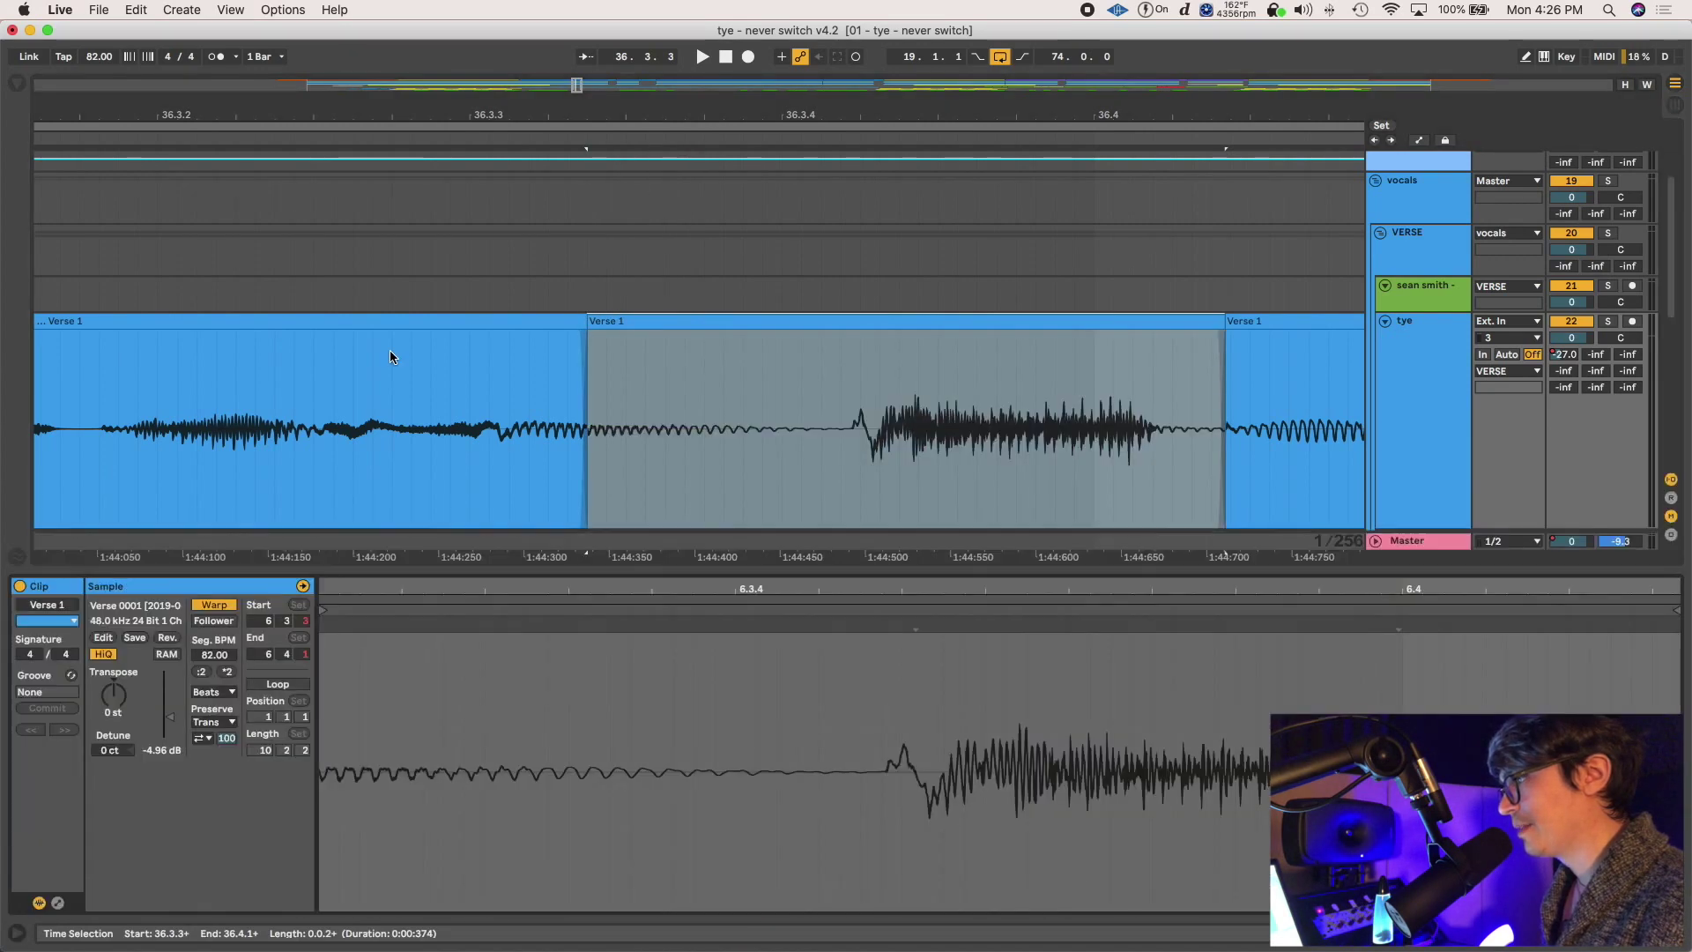
click(391, 319)
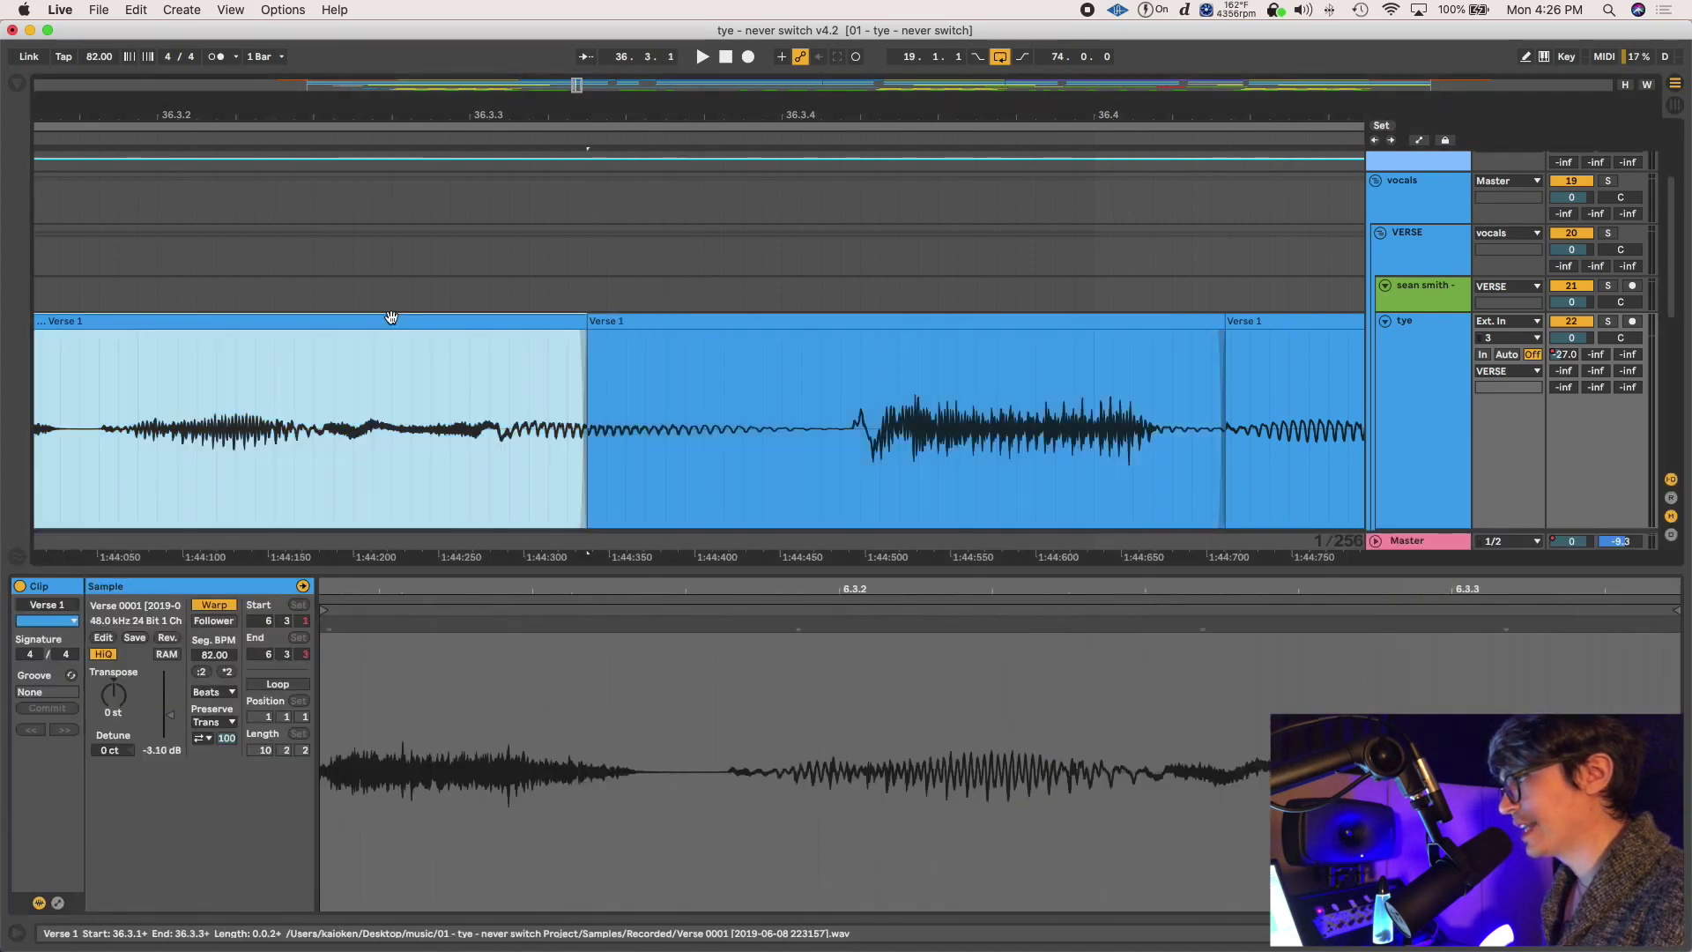
drag(159, 751, 159, 678)
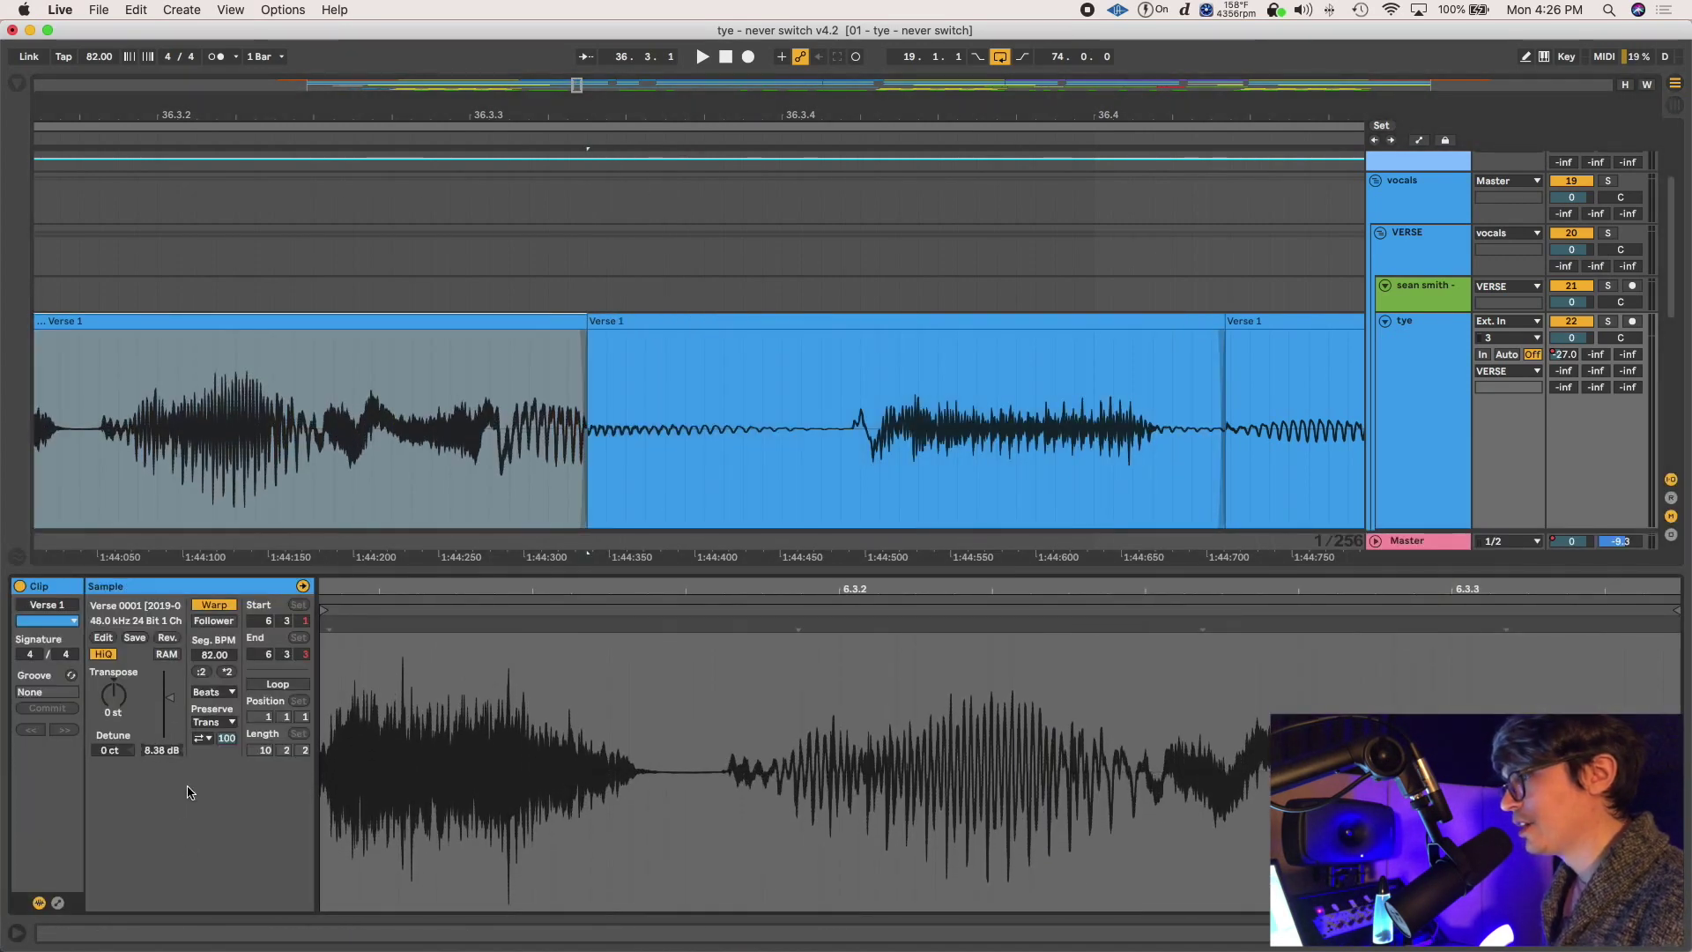
click(533, 407)
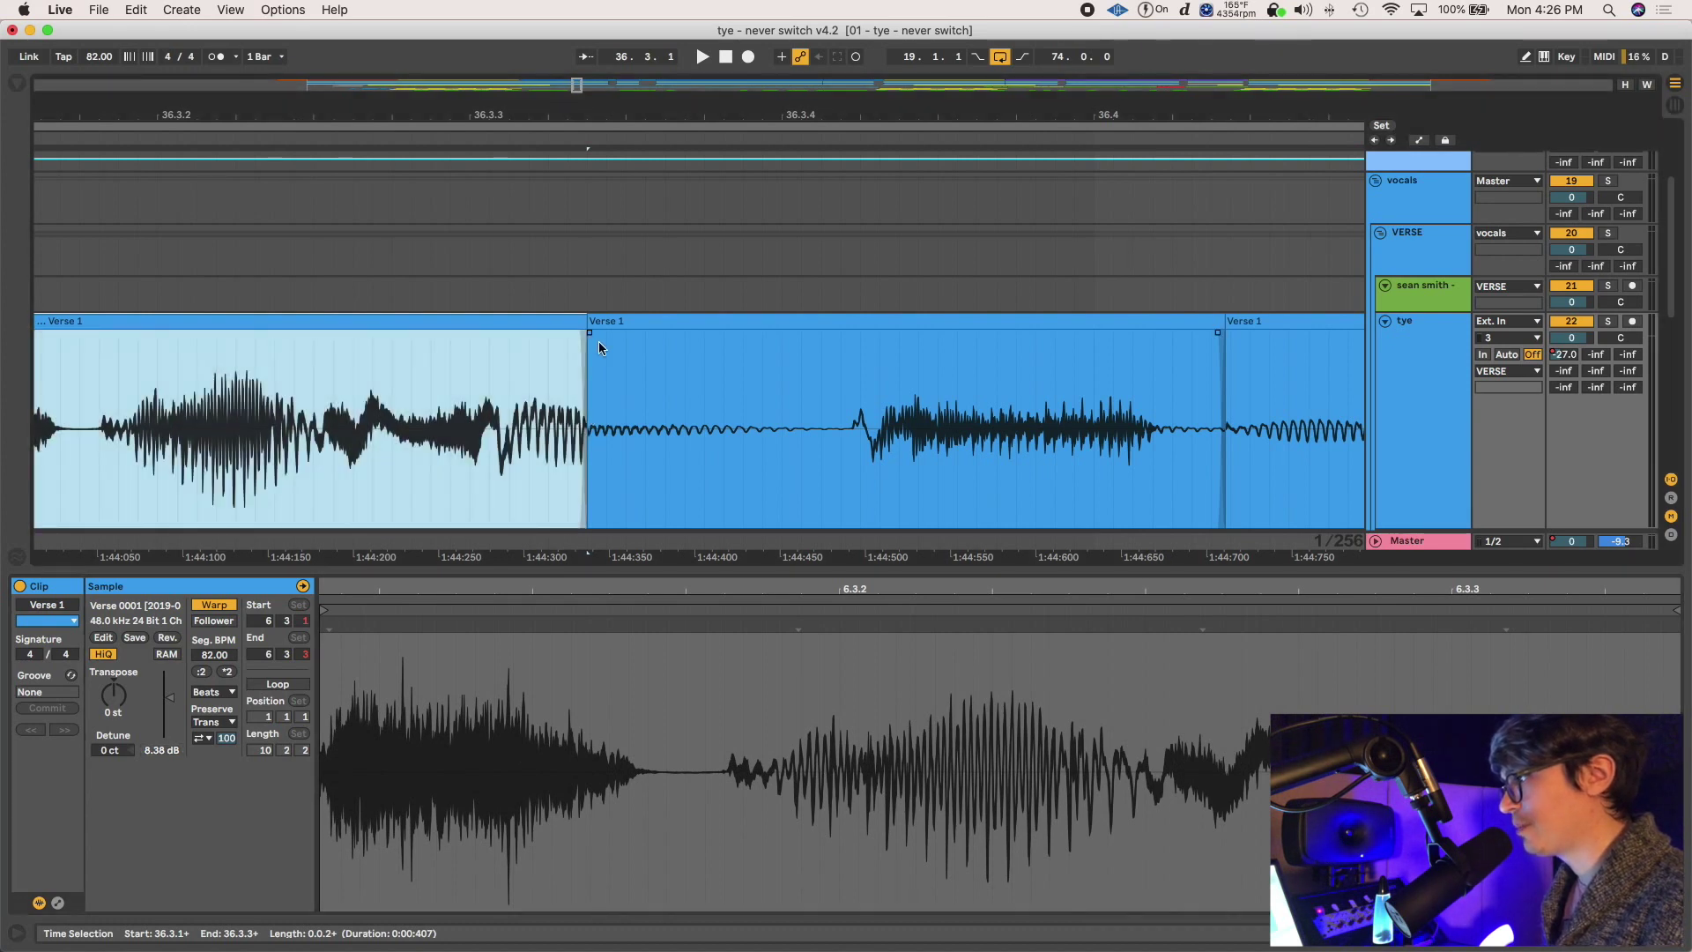
click(294, 399)
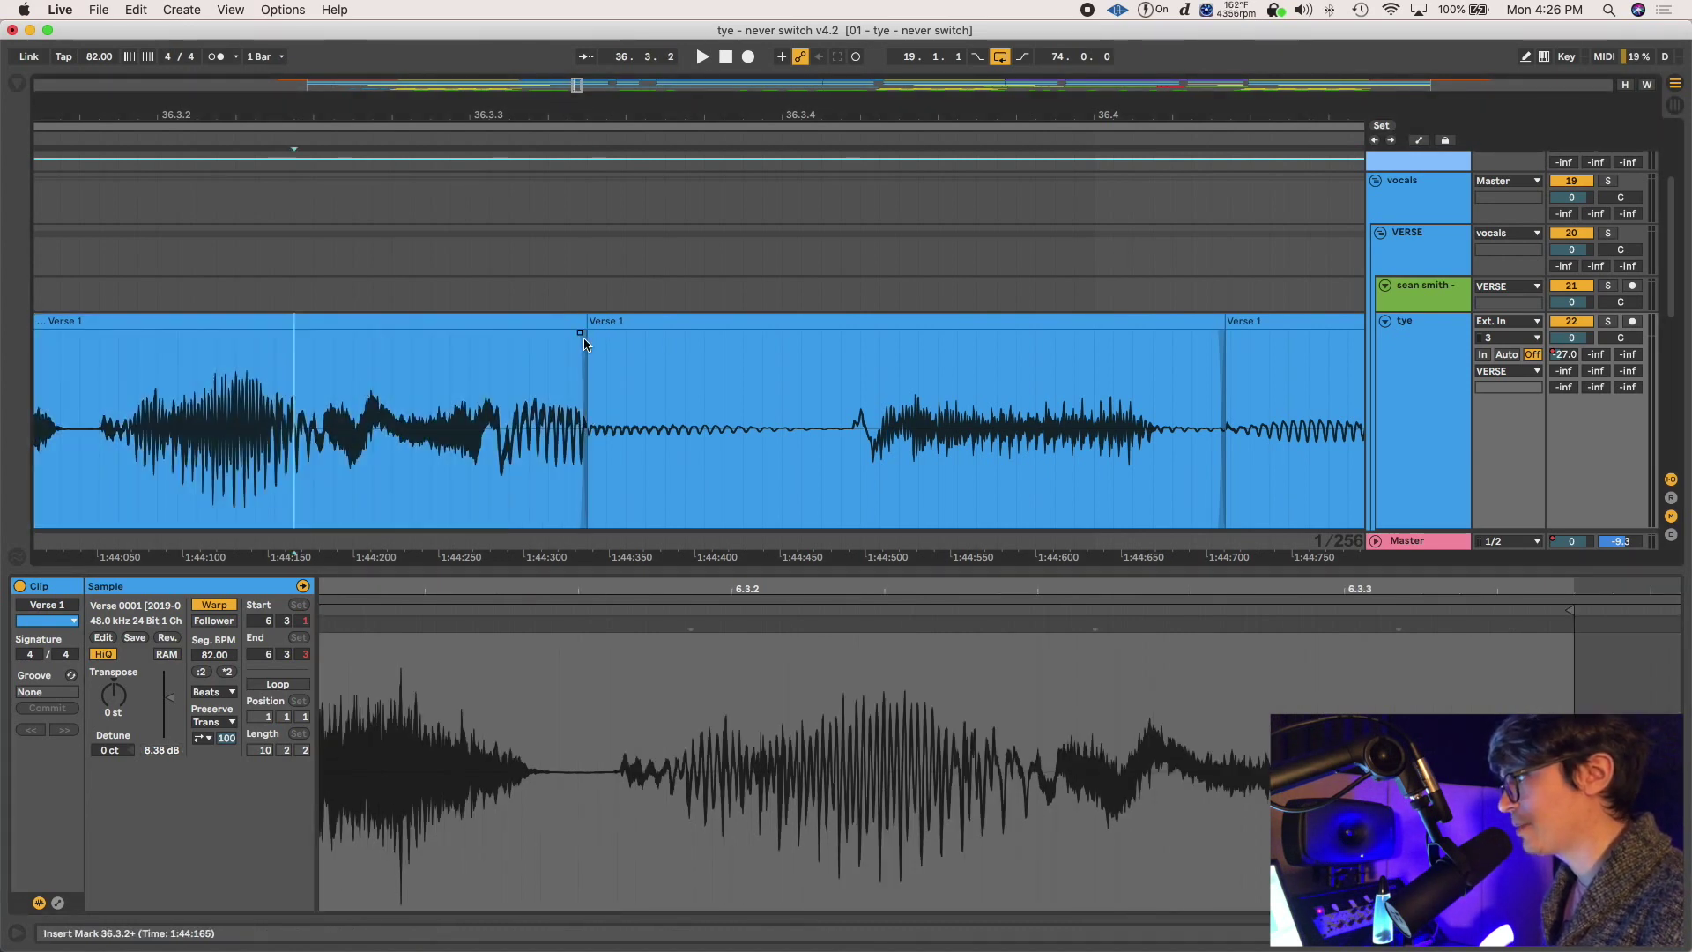
drag(583, 335, 773, 352)
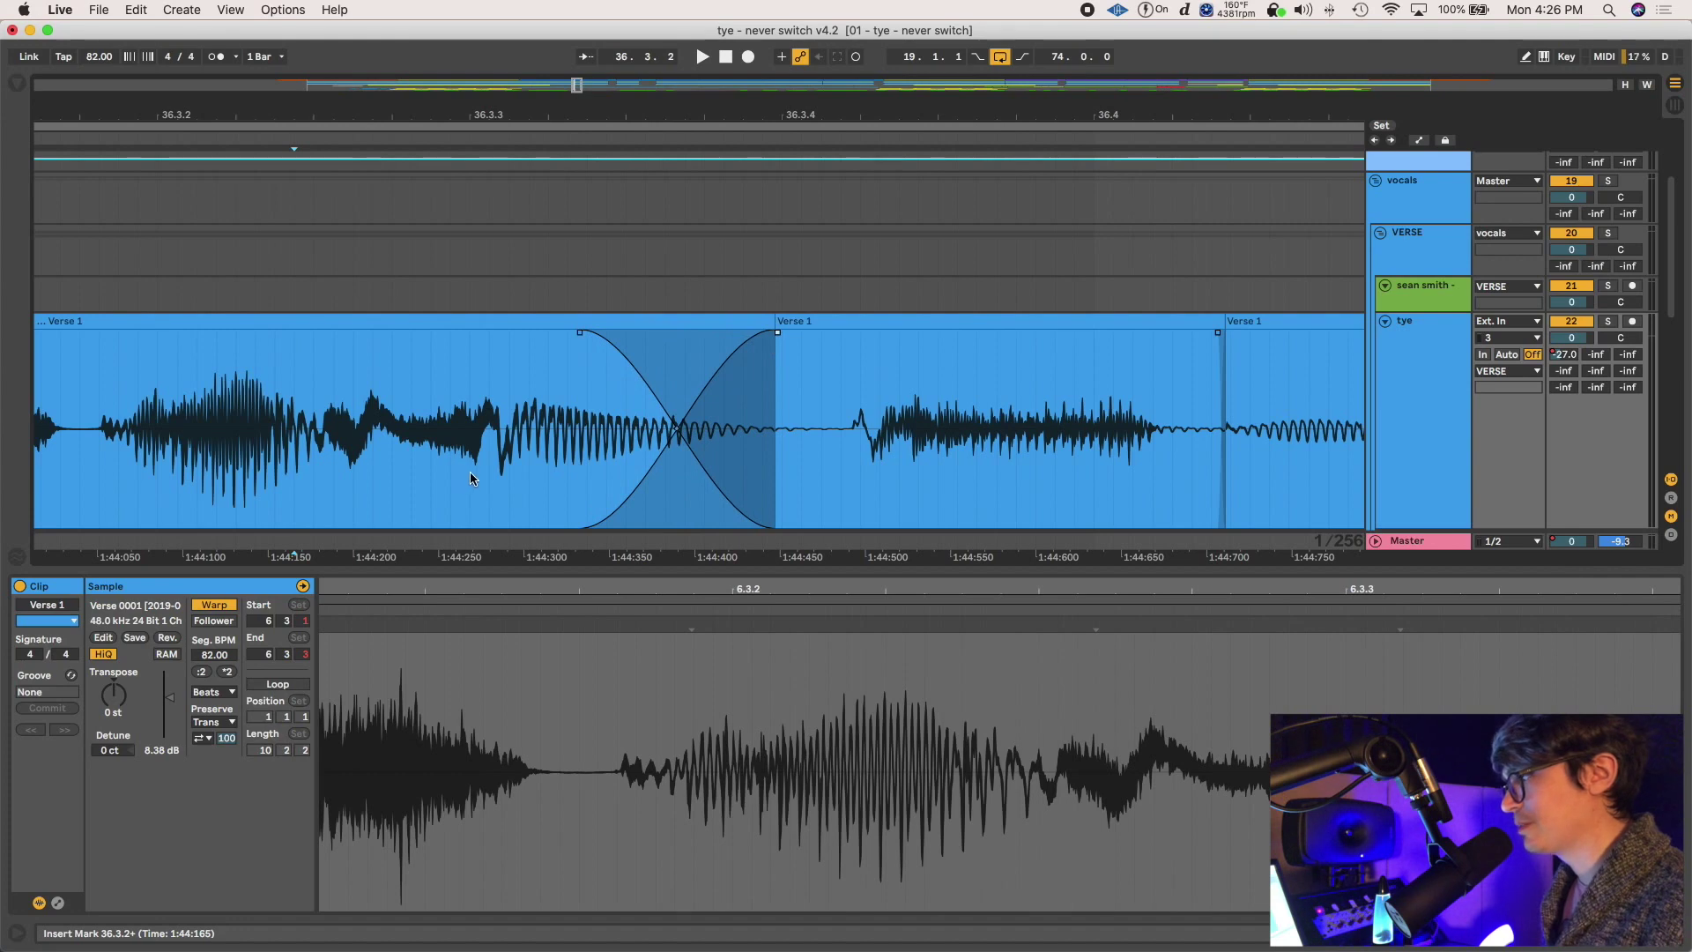
key(super+z)
click(585, 245)
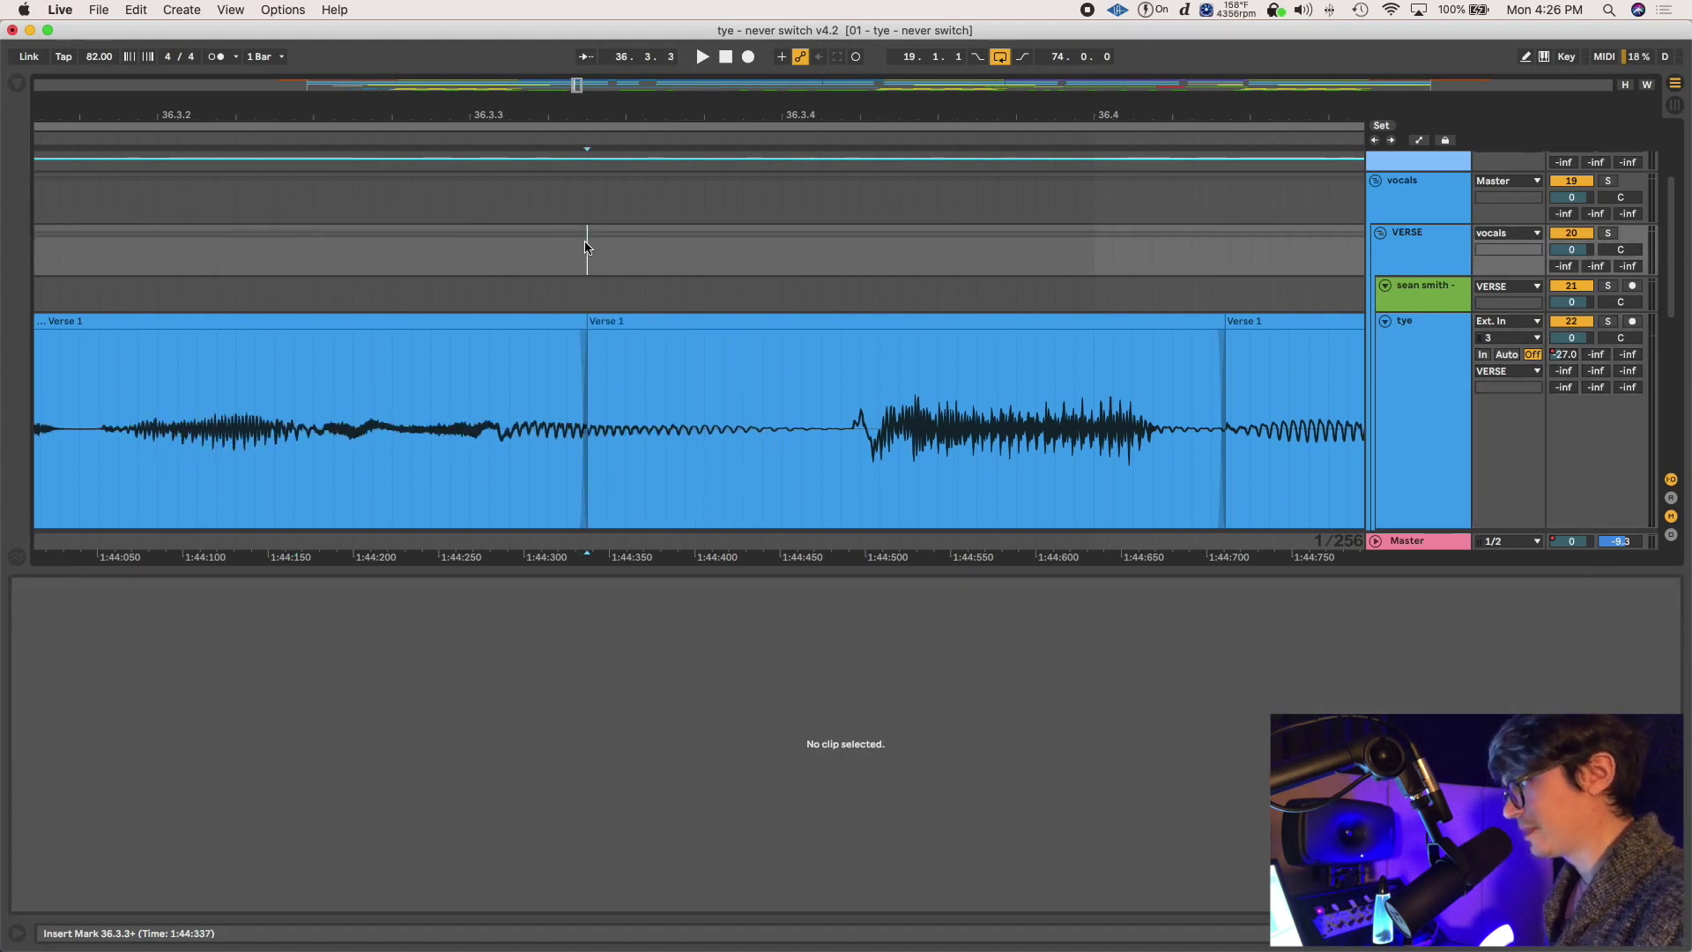
key(minus)
key(minus)
key(minus)
key(minus)
key(minus)
key(minus)
Split out a short vocal phrase, raise its gain to 1.38 dB, and add fades
click(538, 350)
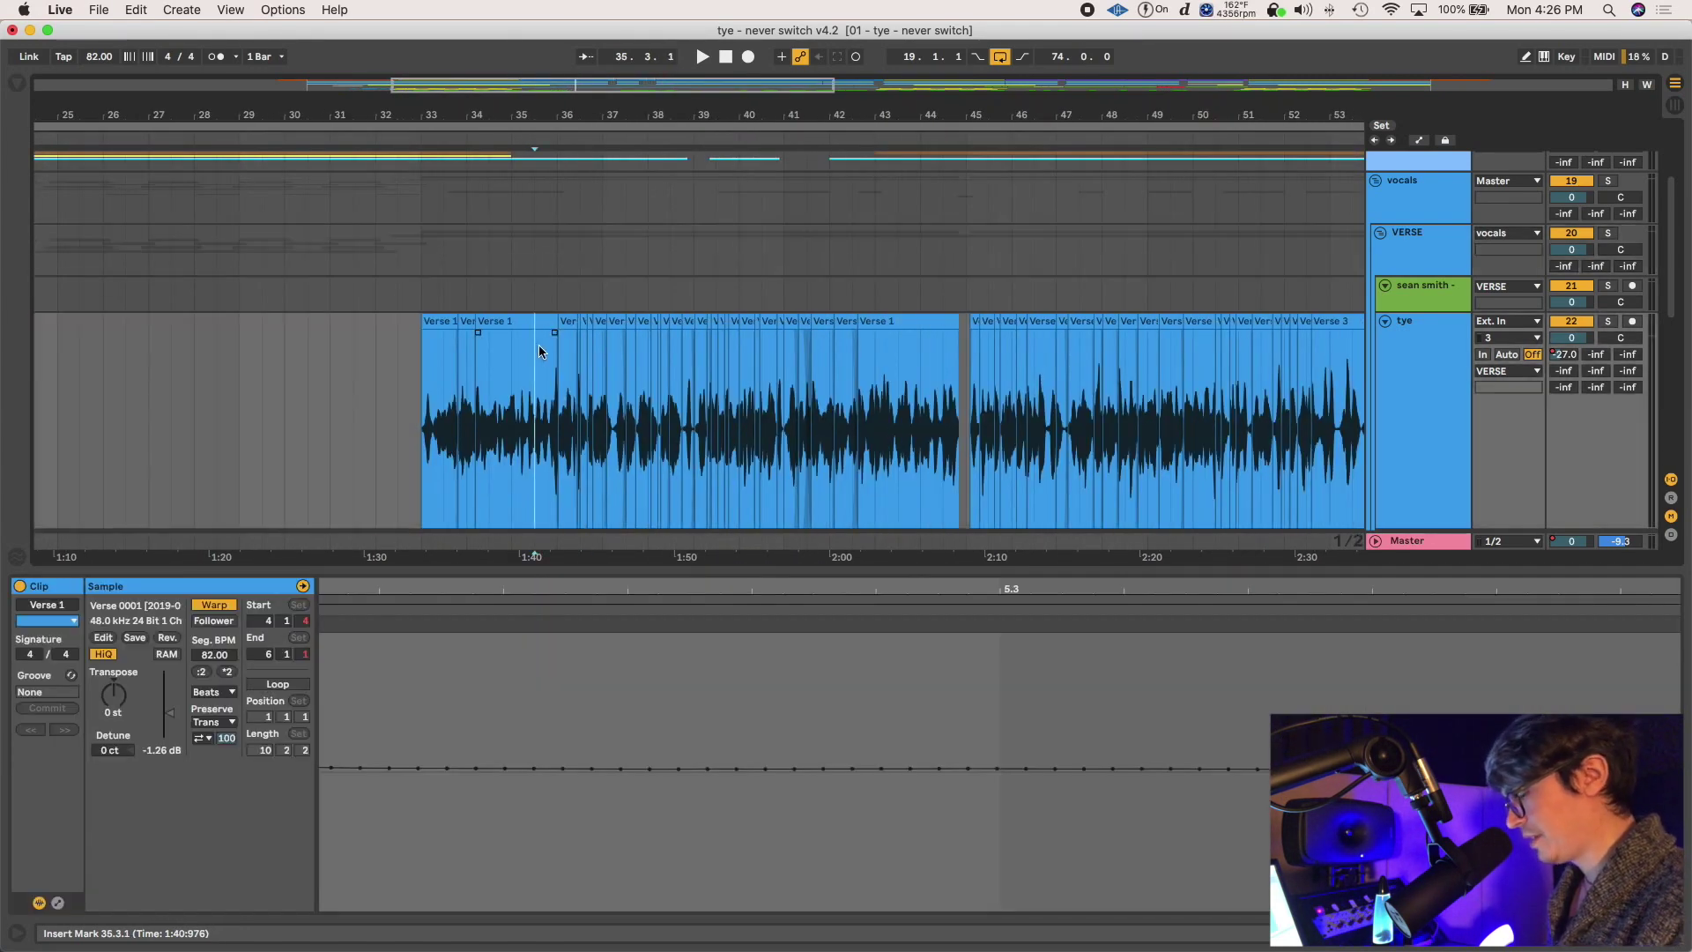
key(plus)
key(plus)
key(plus)
key(plus)
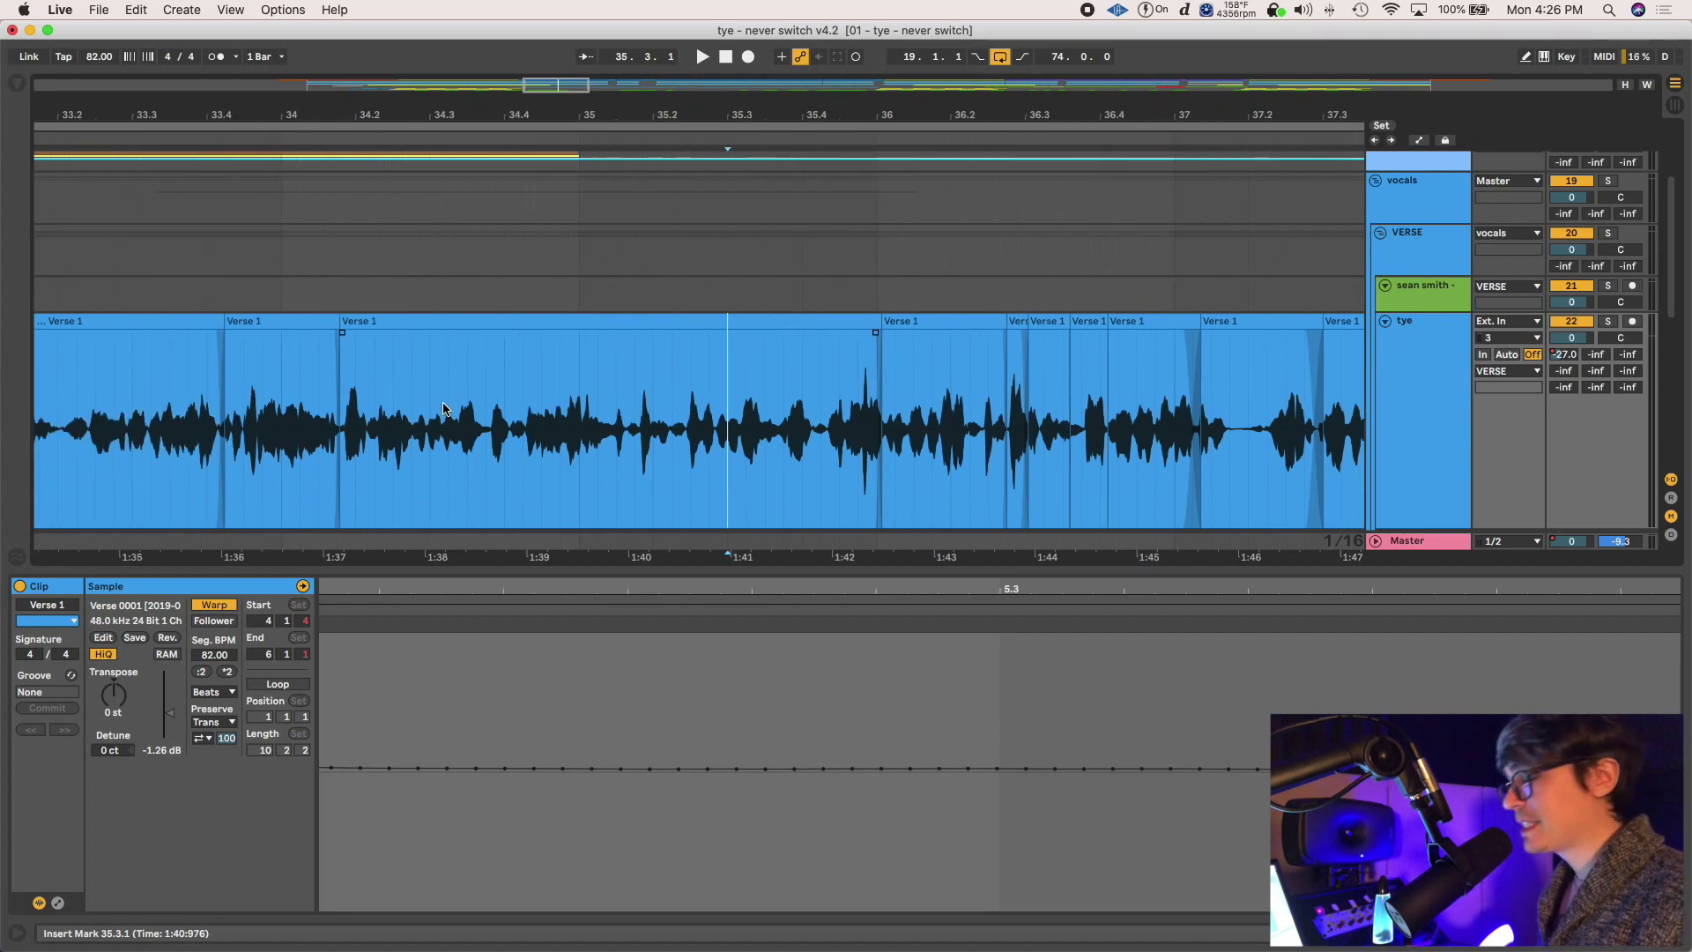
drag(370, 381, 460, 379)
key(super+e)
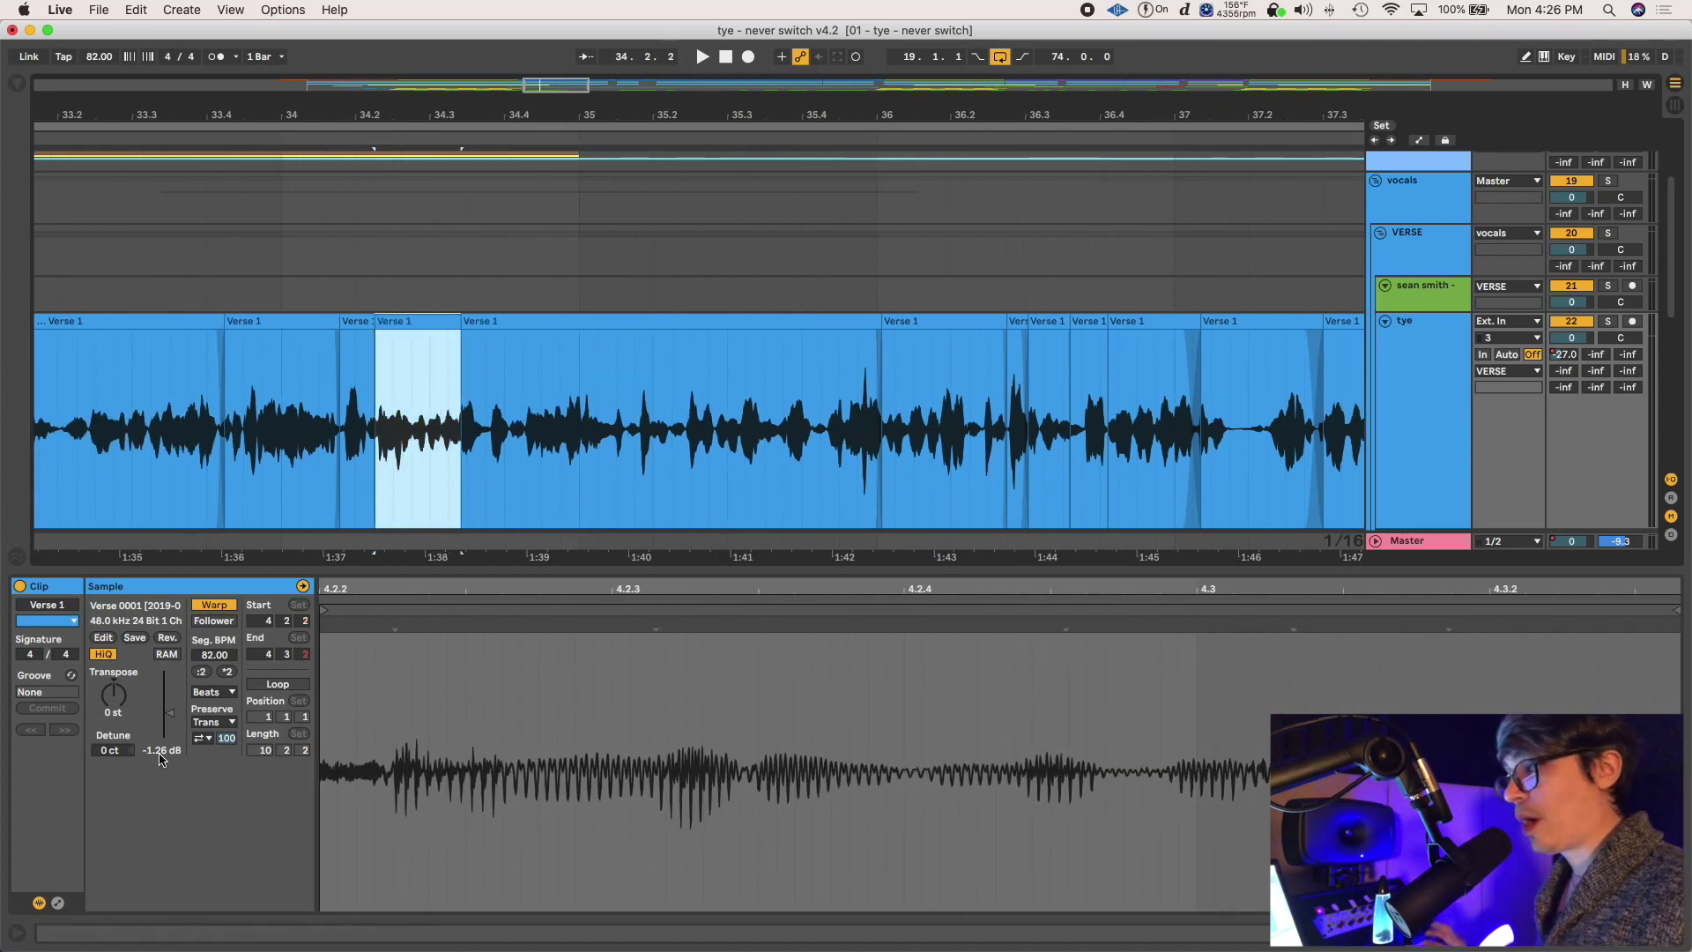
drag(172, 750, 172, 727)
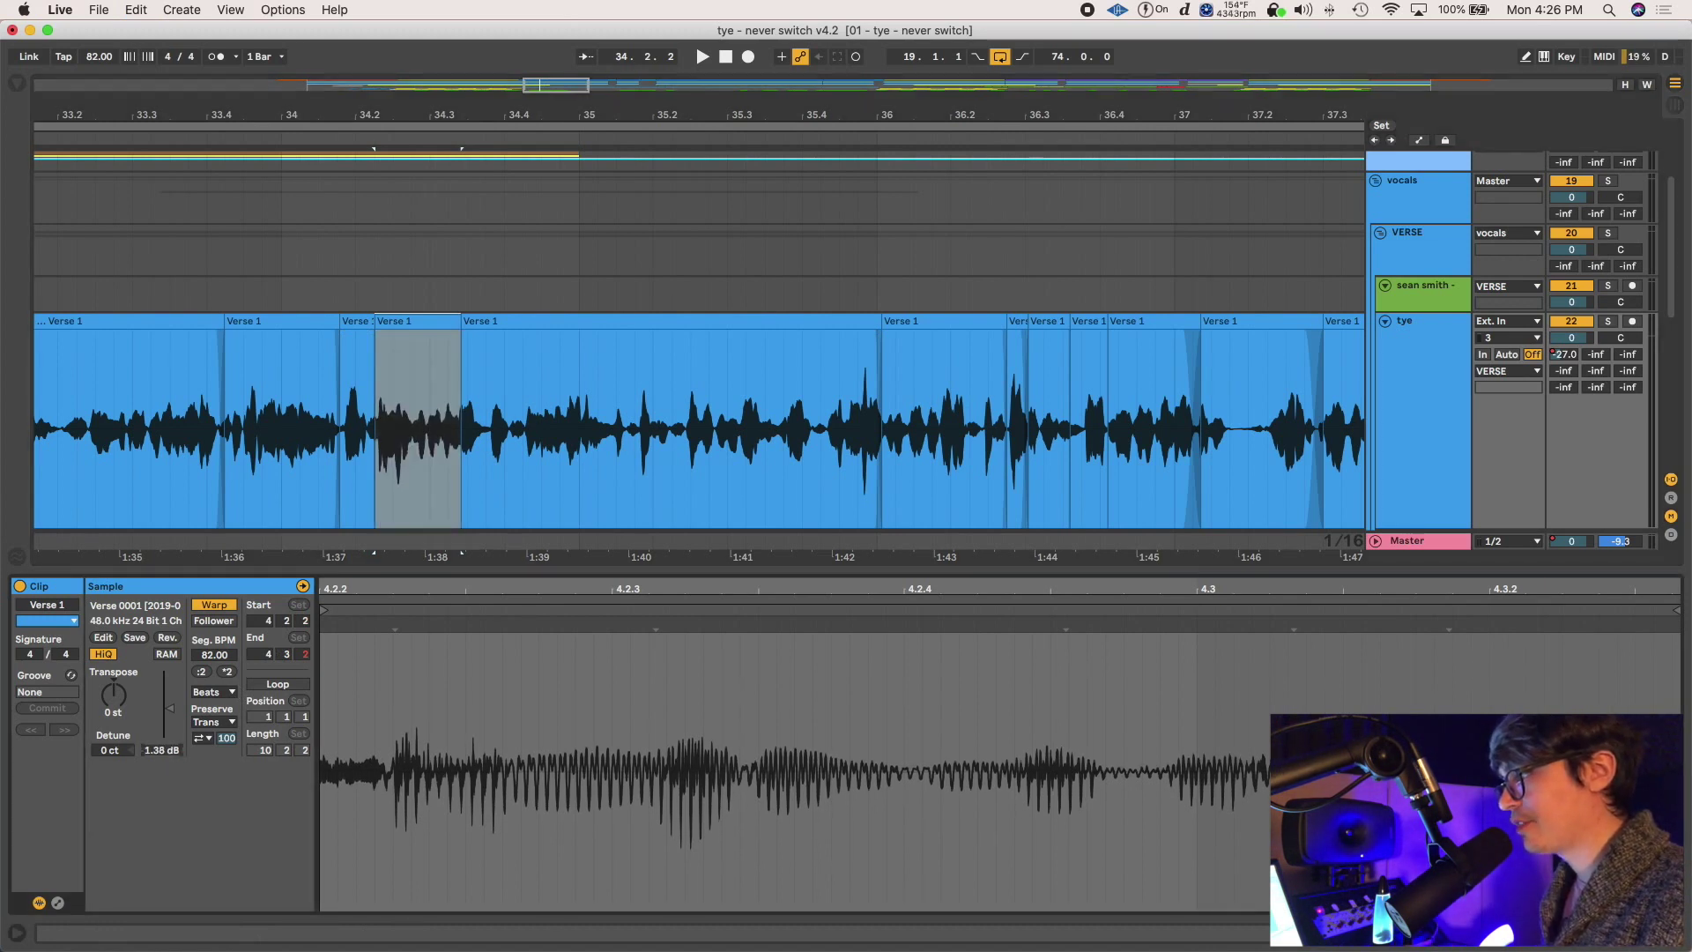
key(super+alt+f)
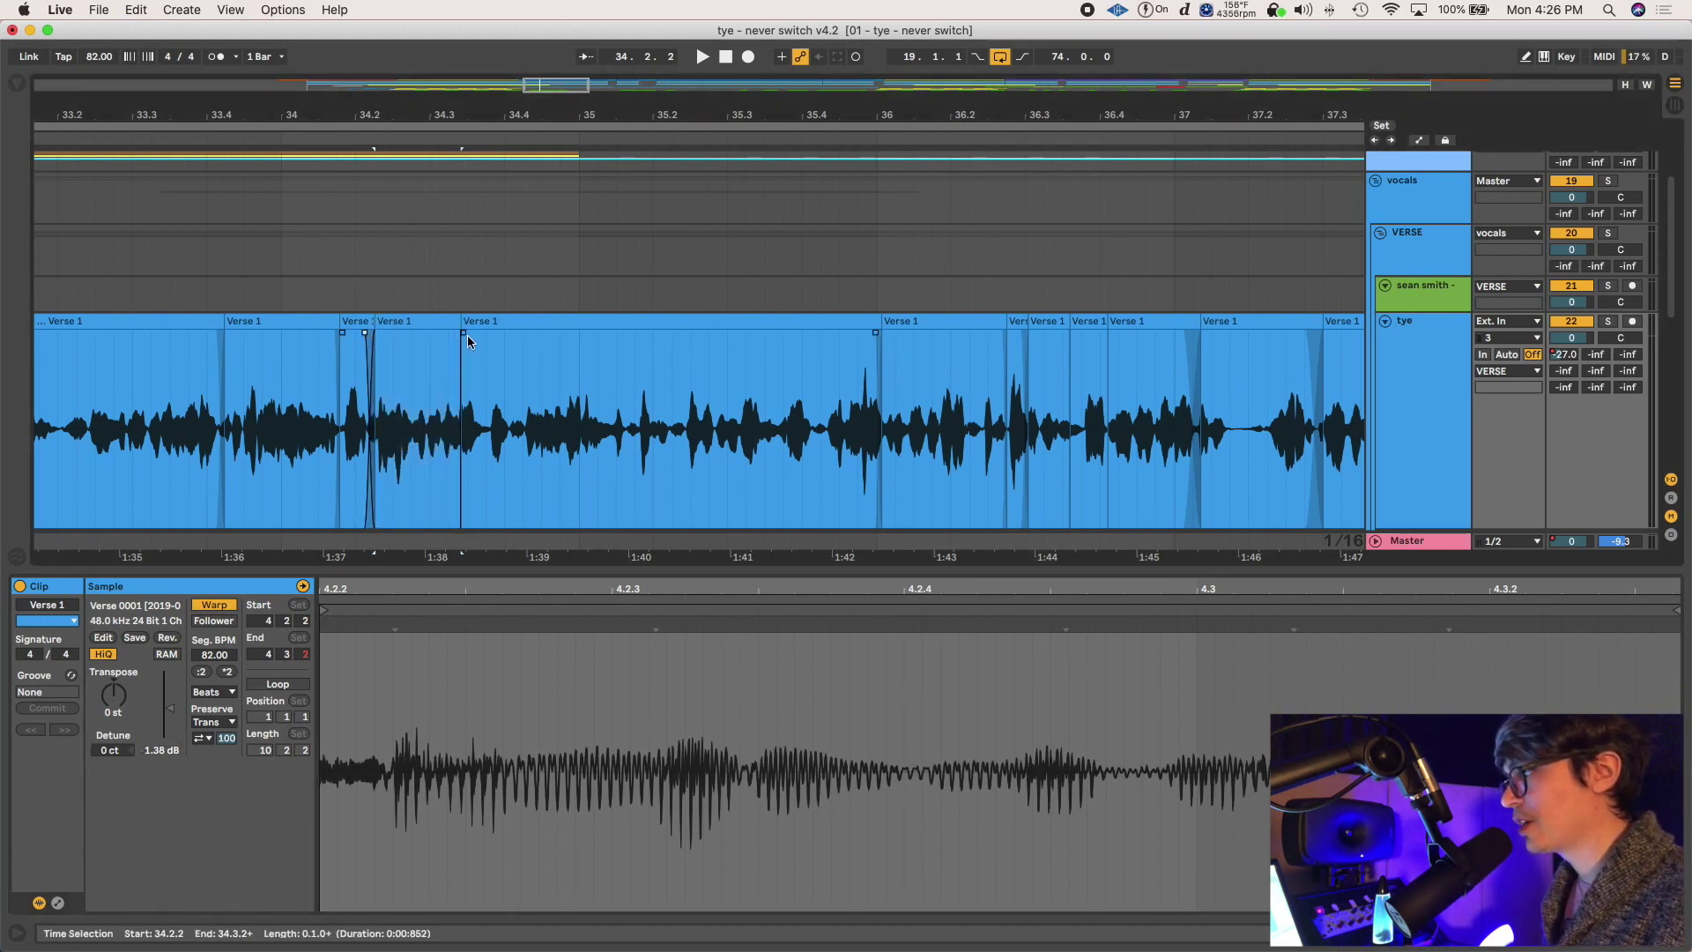
click(416, 353)
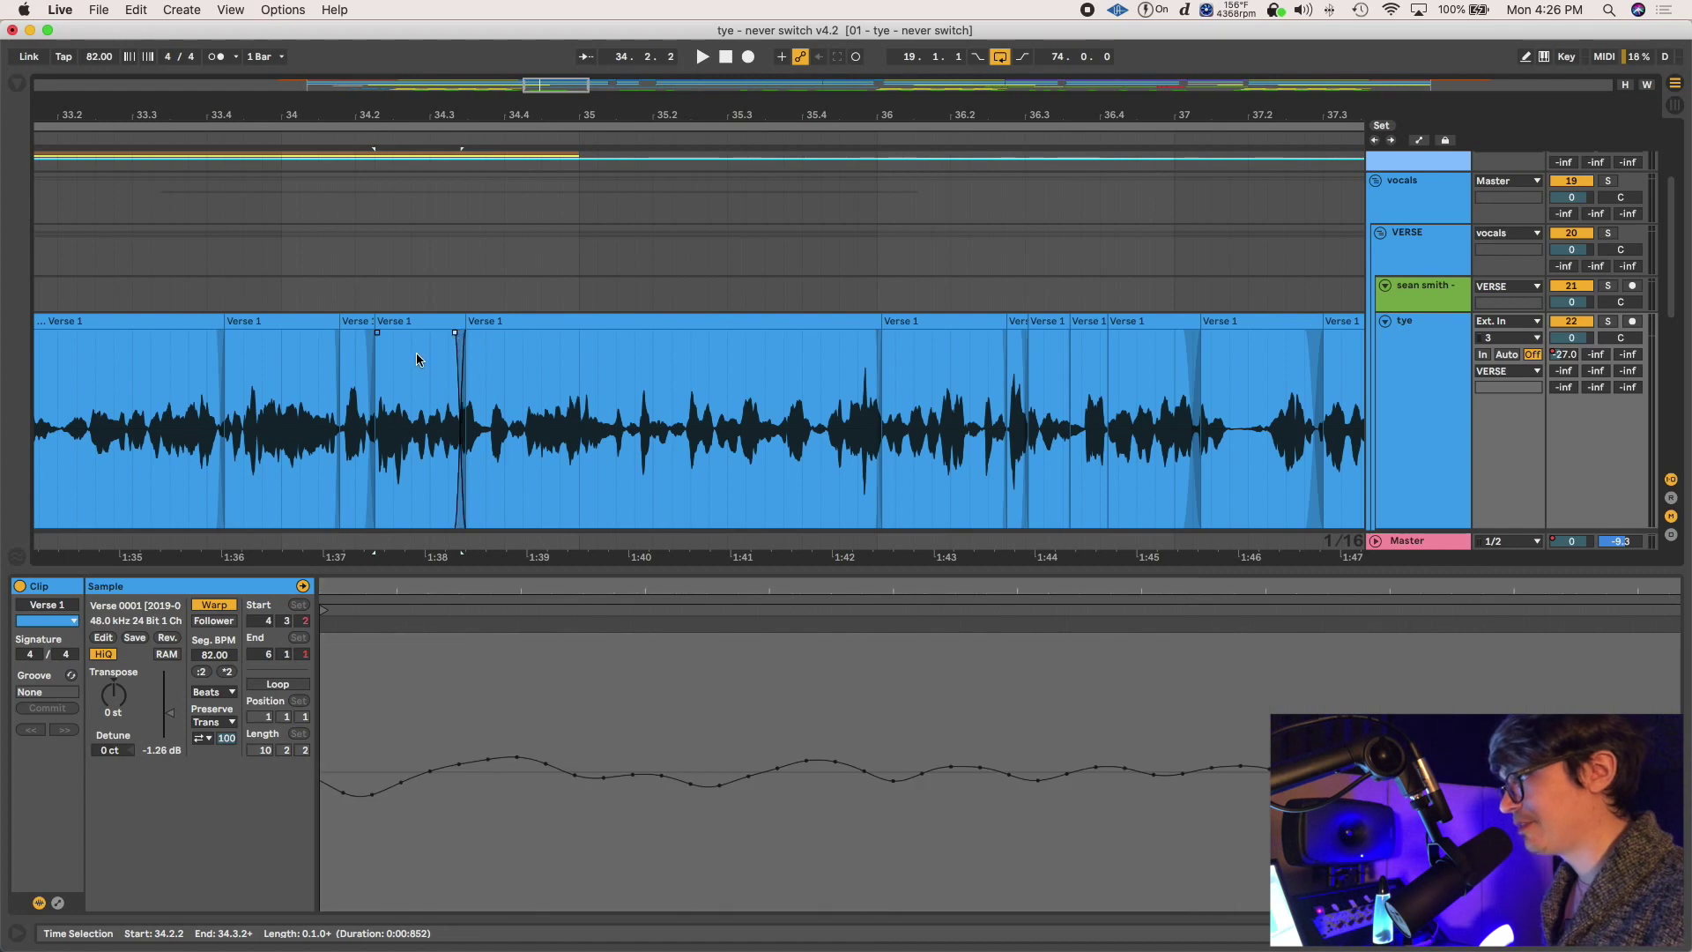
scroll(420, 353, down, 10)
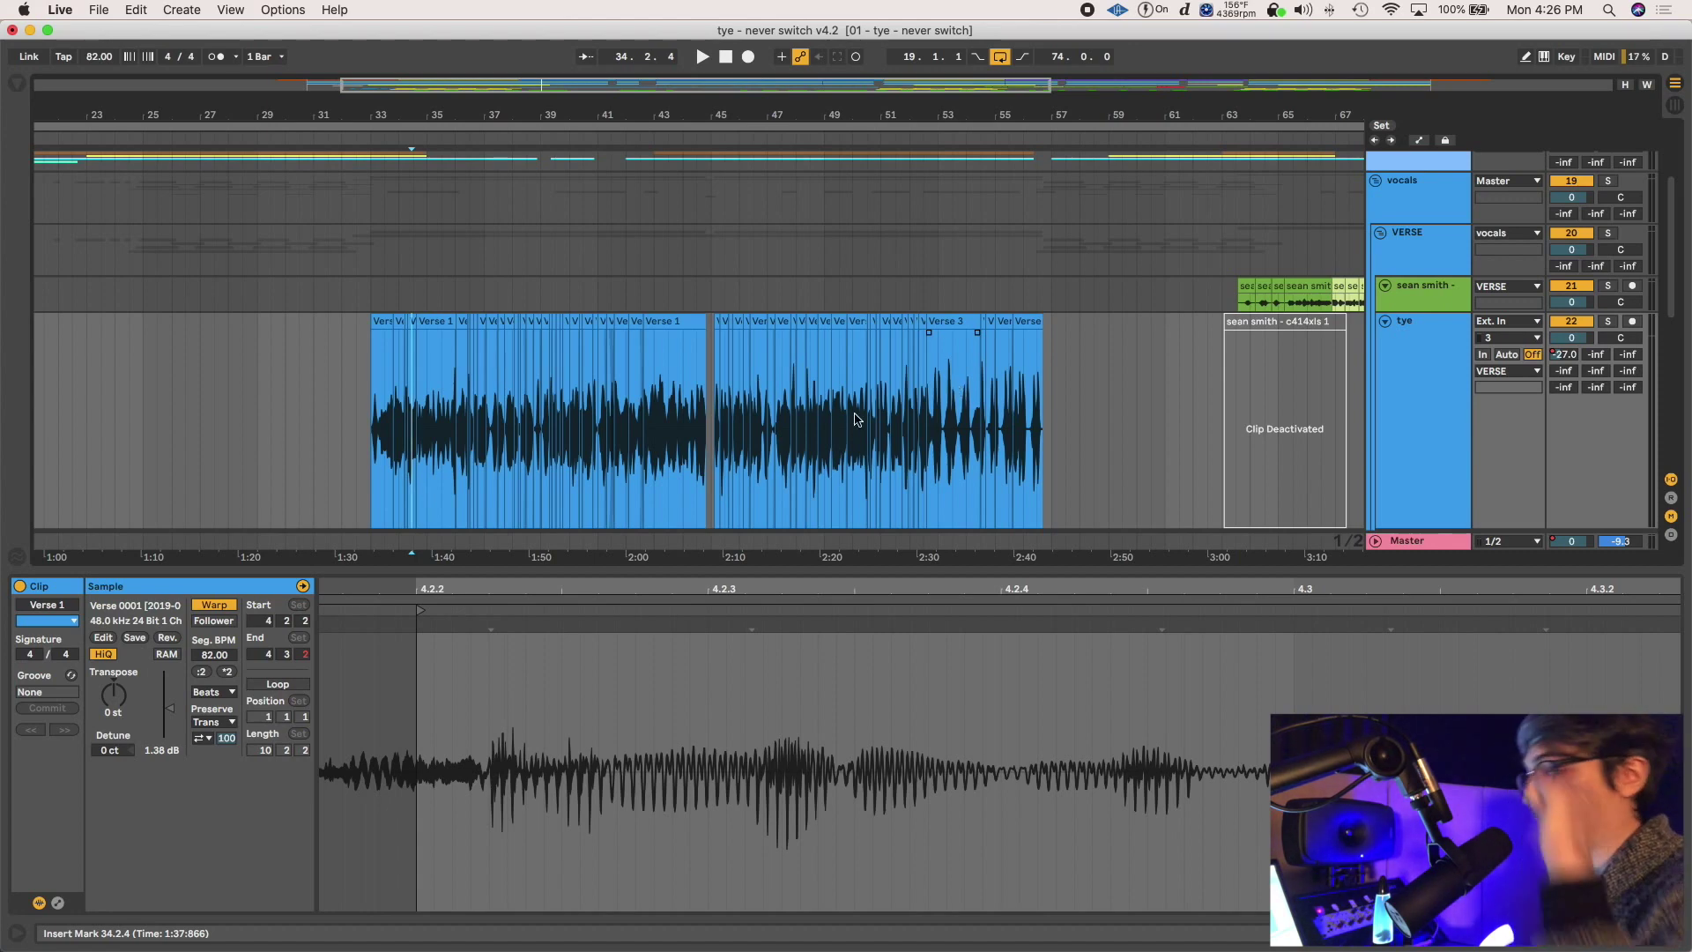
Adjust the tye track height and place the insert mark at 45.3.1 on the double 1 clip
scroll(677, 389, down, 5)
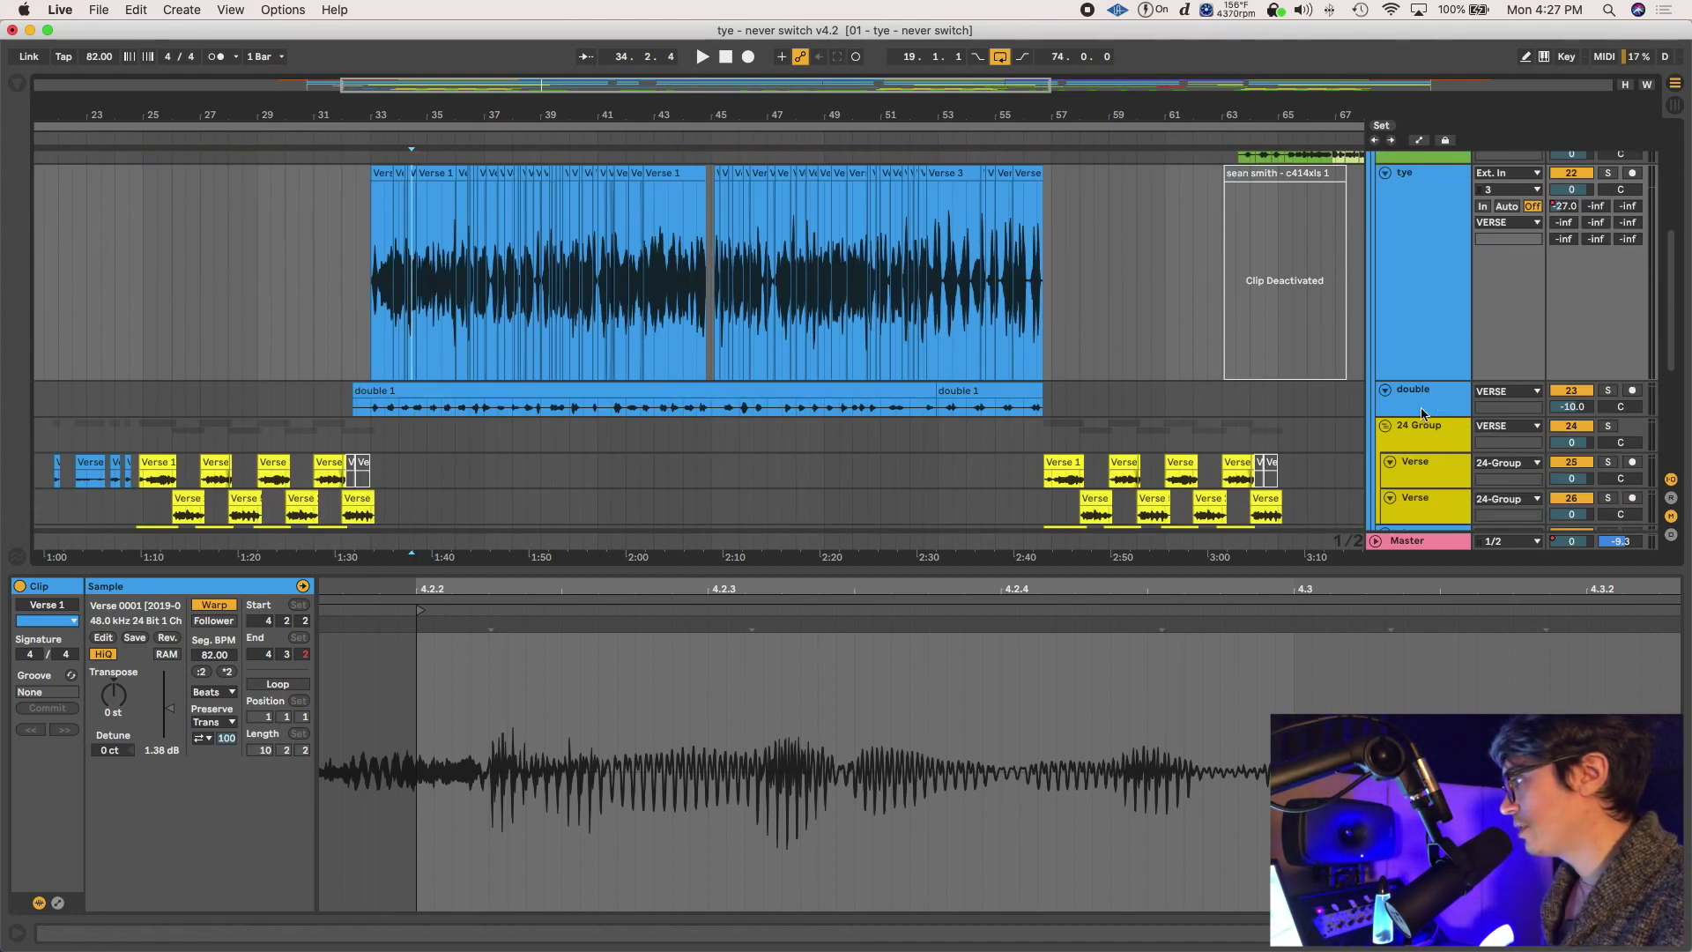
drag(1414, 414, 1414, 467)
scroll(425, 379, down, 1)
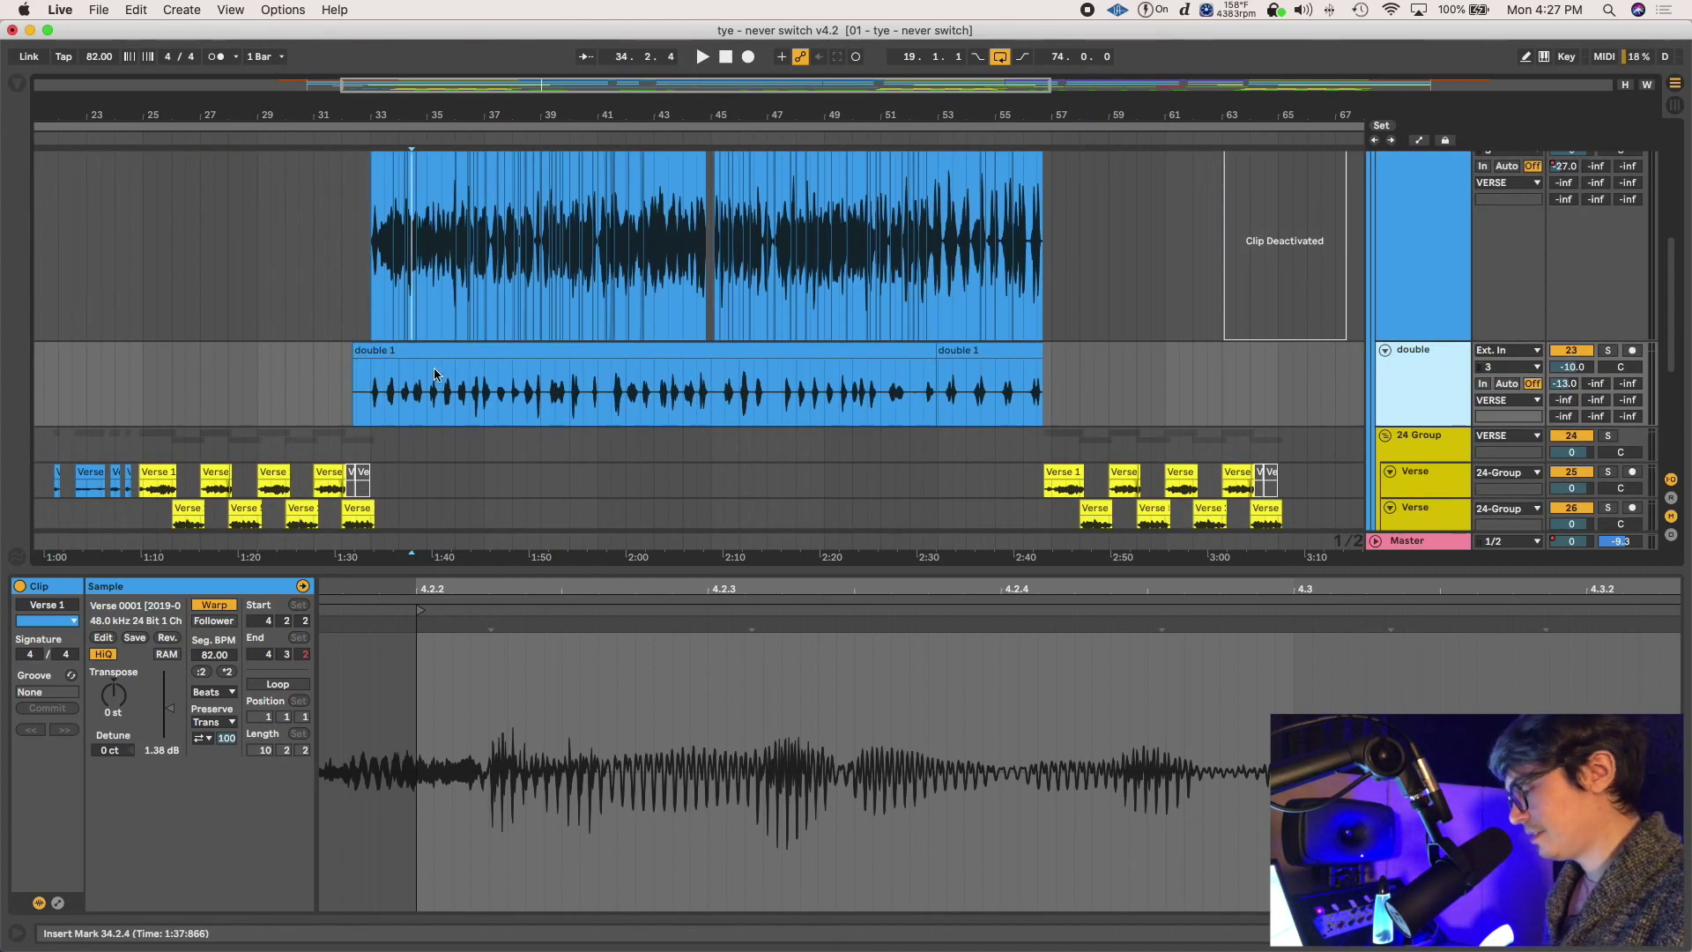
click(436, 374)
key(plus)
click(897, 402)
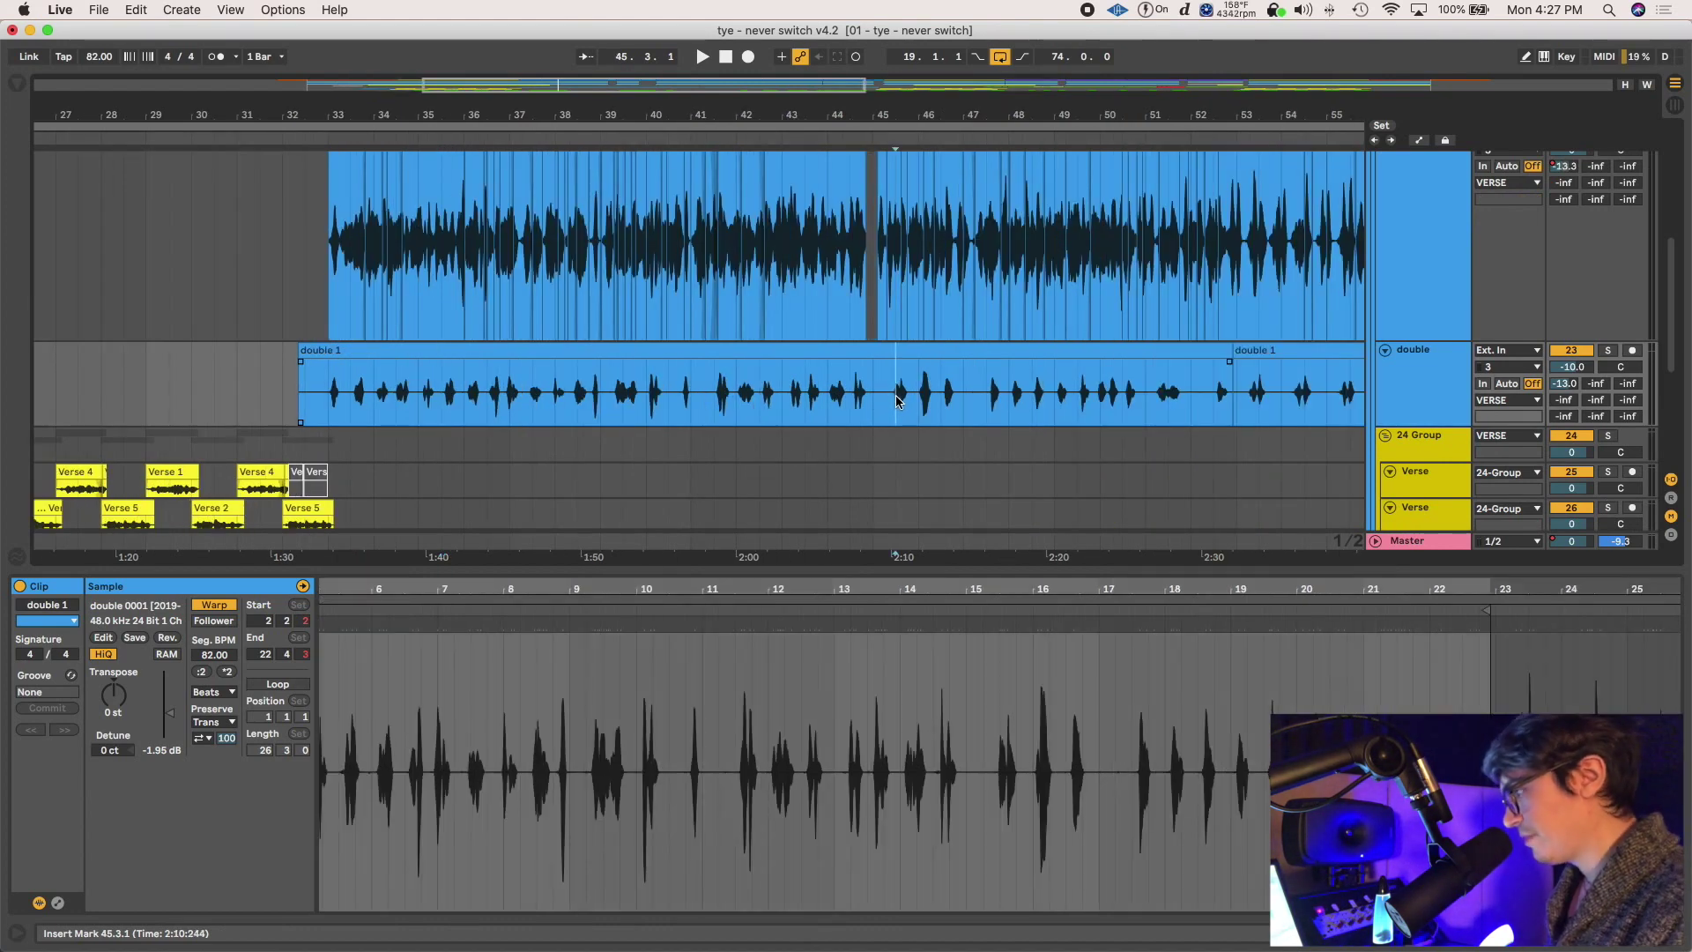
key(minus)
key(minus)
Set the insert mark at 35.1.1, shrink the tye track, and scroll to the Verse group tracks
scroll(669, 374, down, 5)
scroll(669, 374, up, 8)
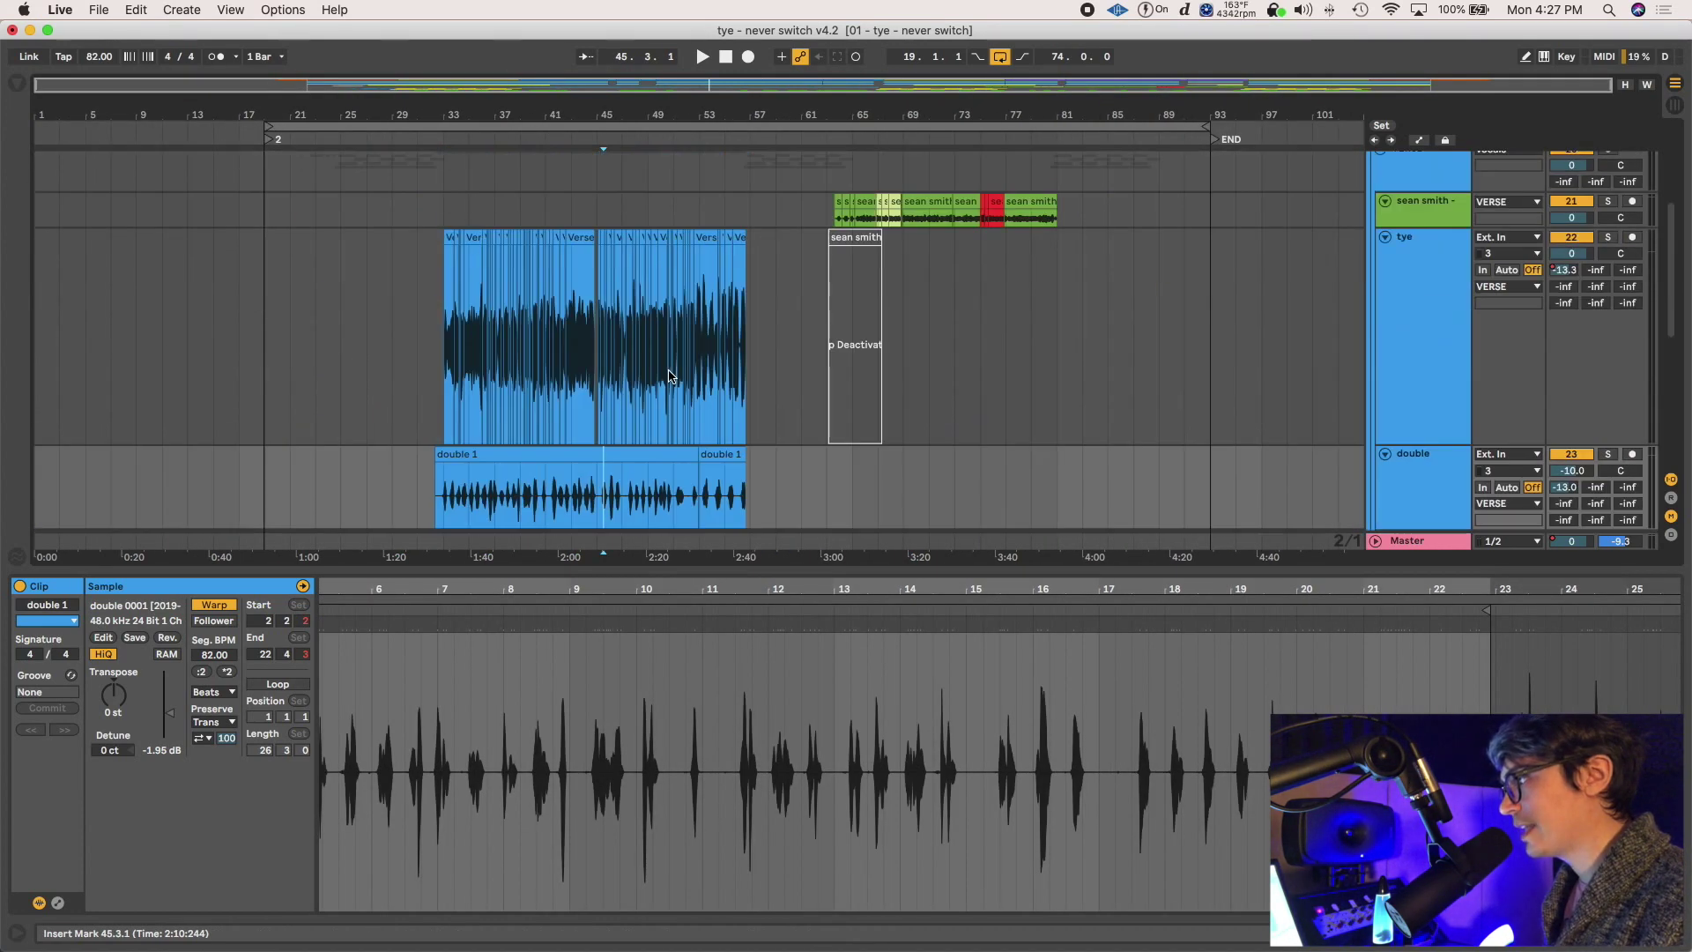
scroll(558, 389, down, 2)
click(468, 395)
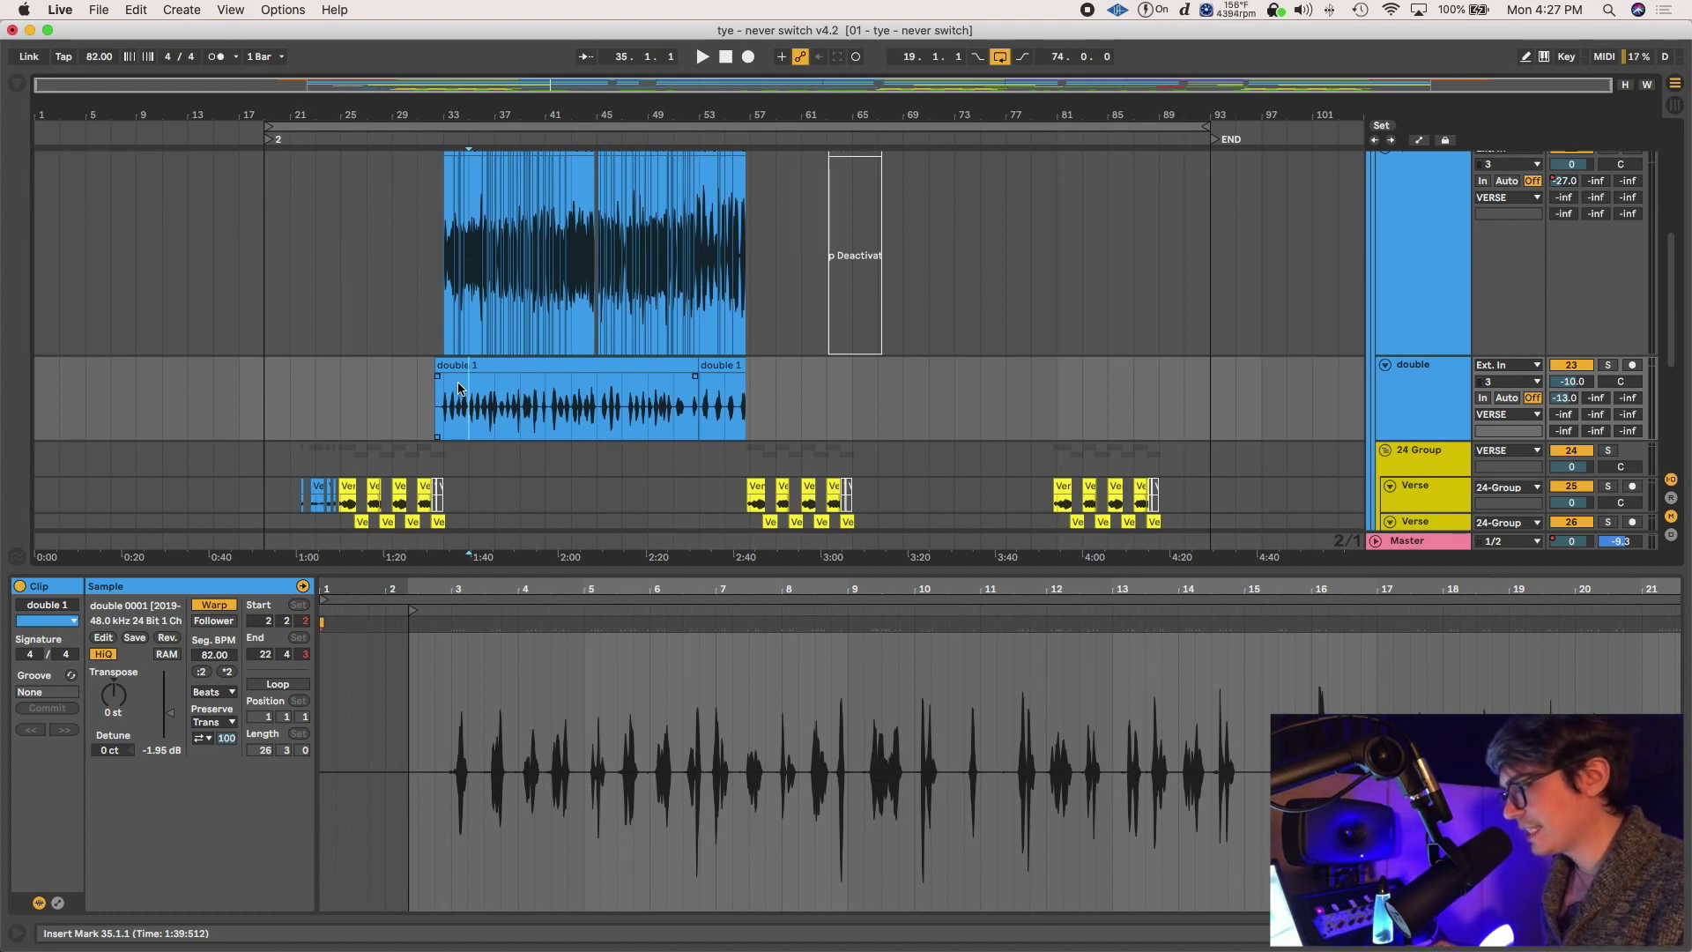
scroll(467, 350, up, 5)
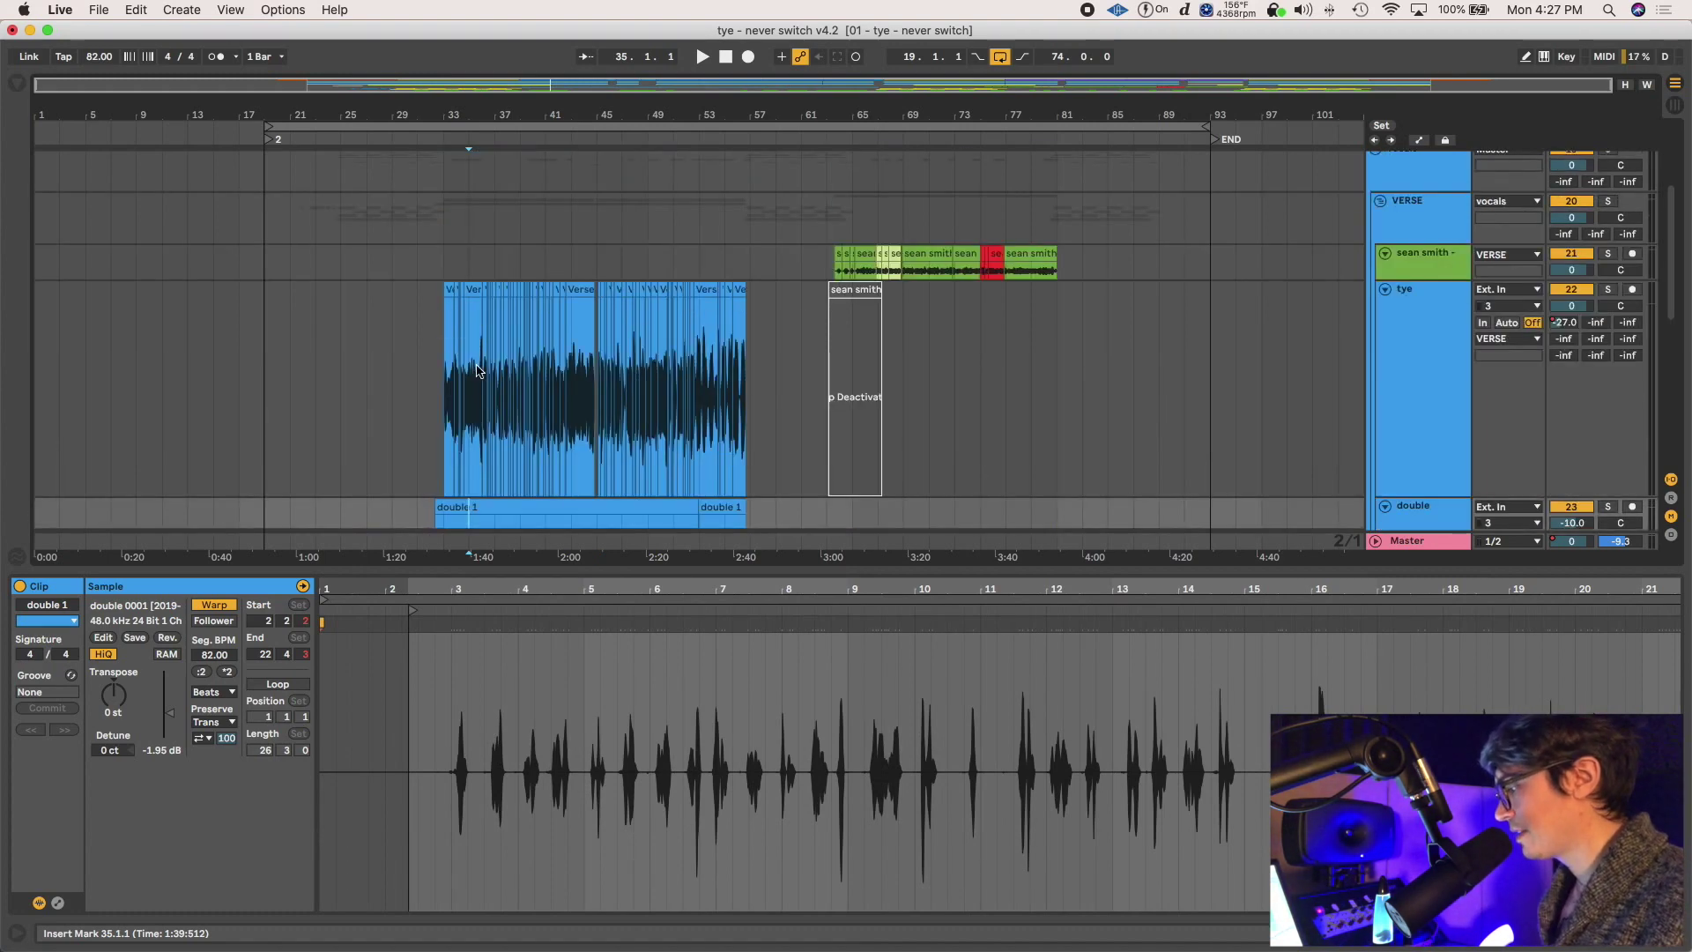
scroll(1419, 407, down, 4)
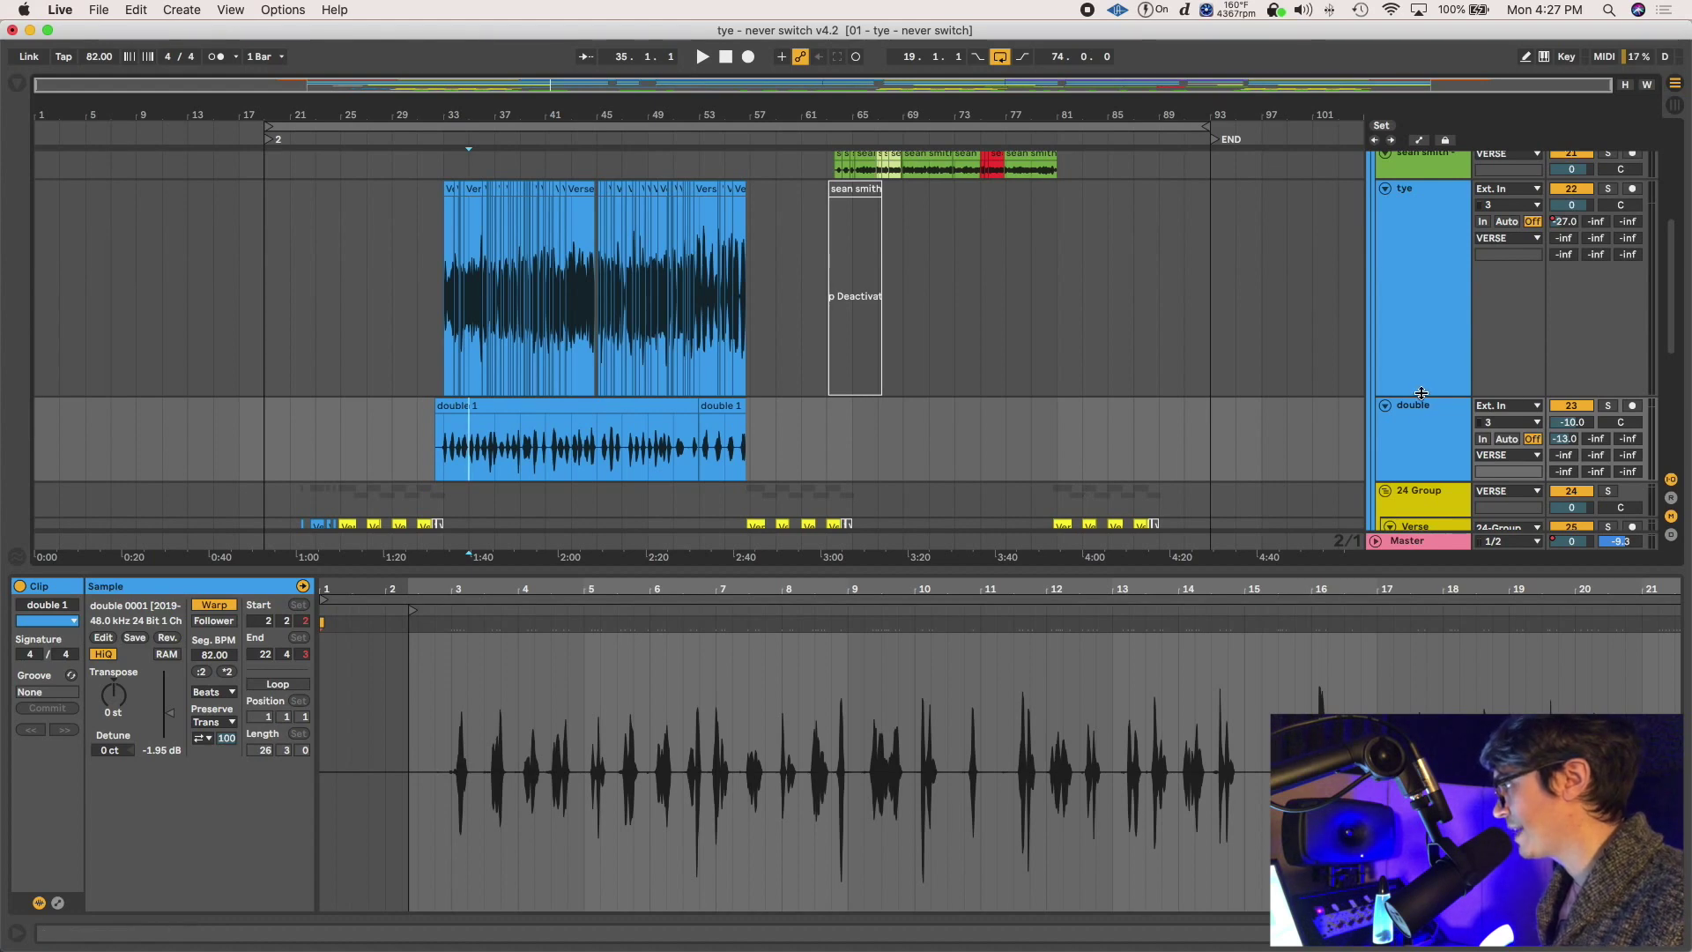
drag(1421, 393, 1420, 295)
scroll(987, 463, up, 4)
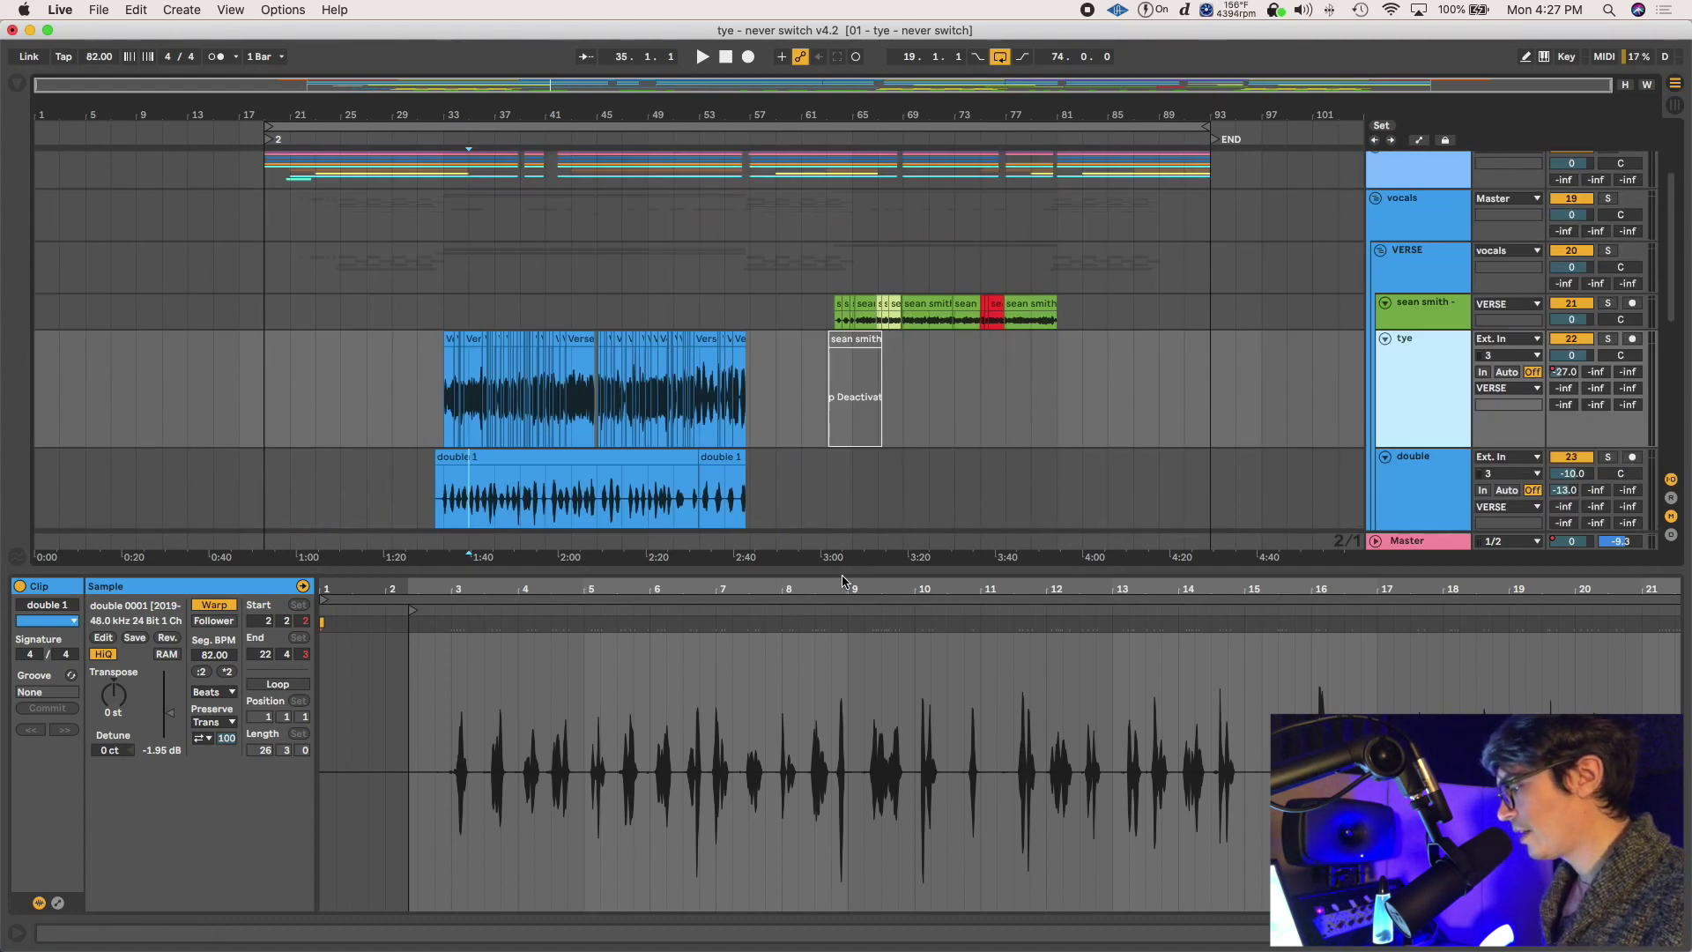
scroll(705, 379, down, 3)
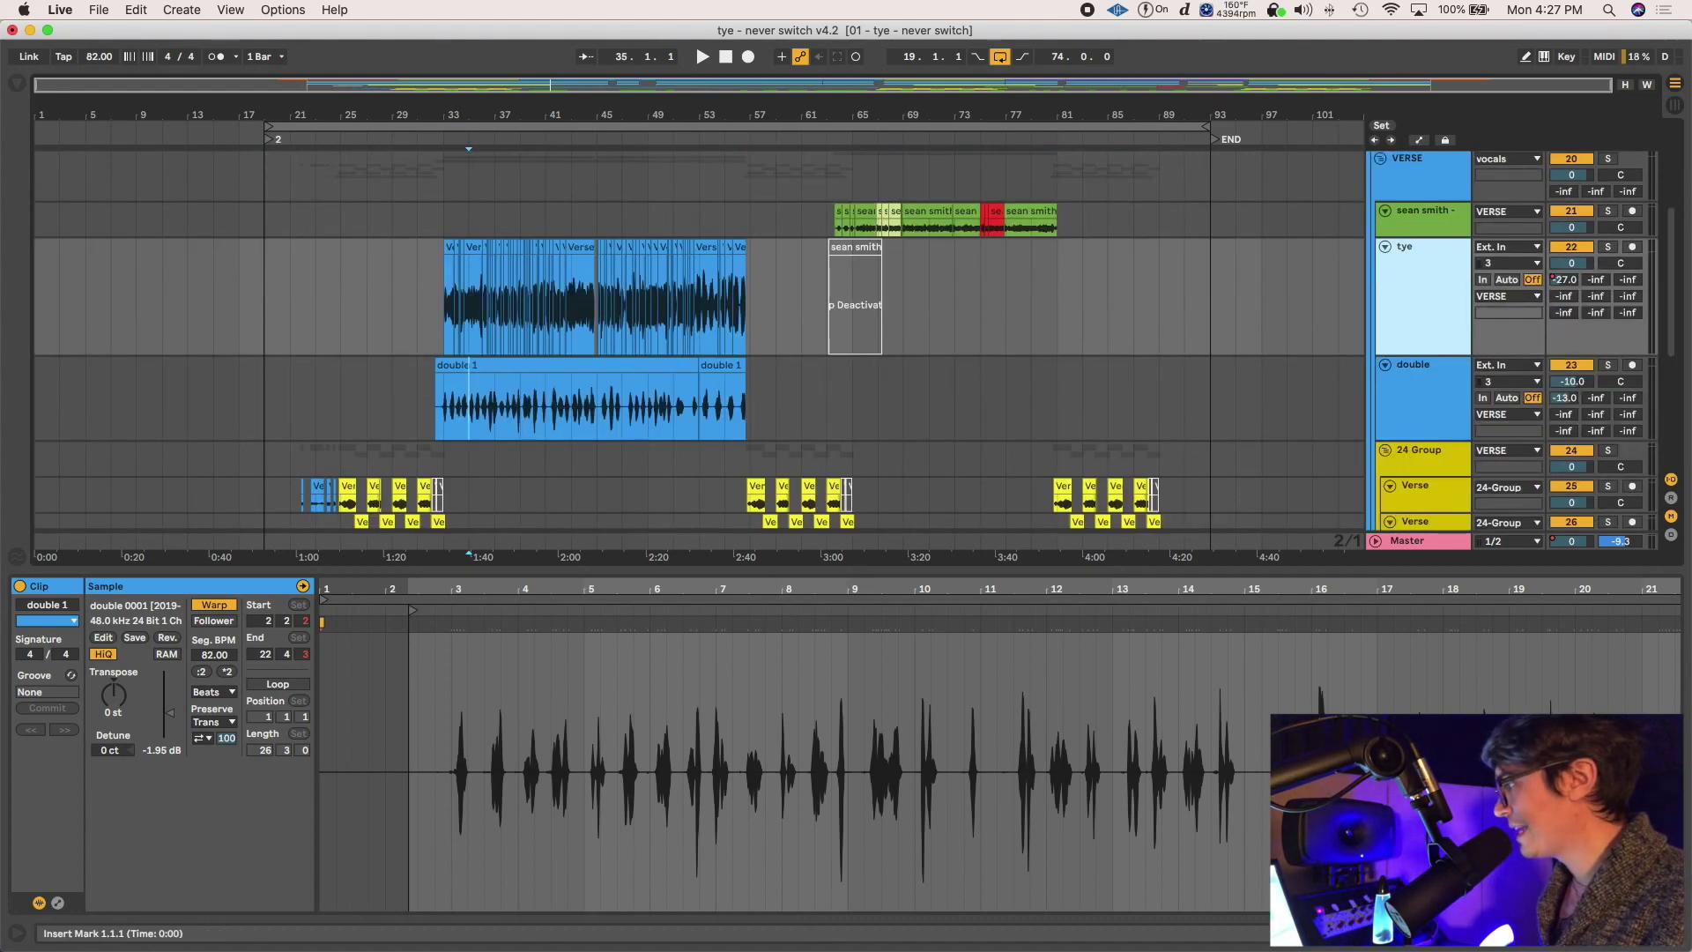
Hide Detail View, add then delete an audio and a MIDI track, and switch to Session View
key(super+alt+l)
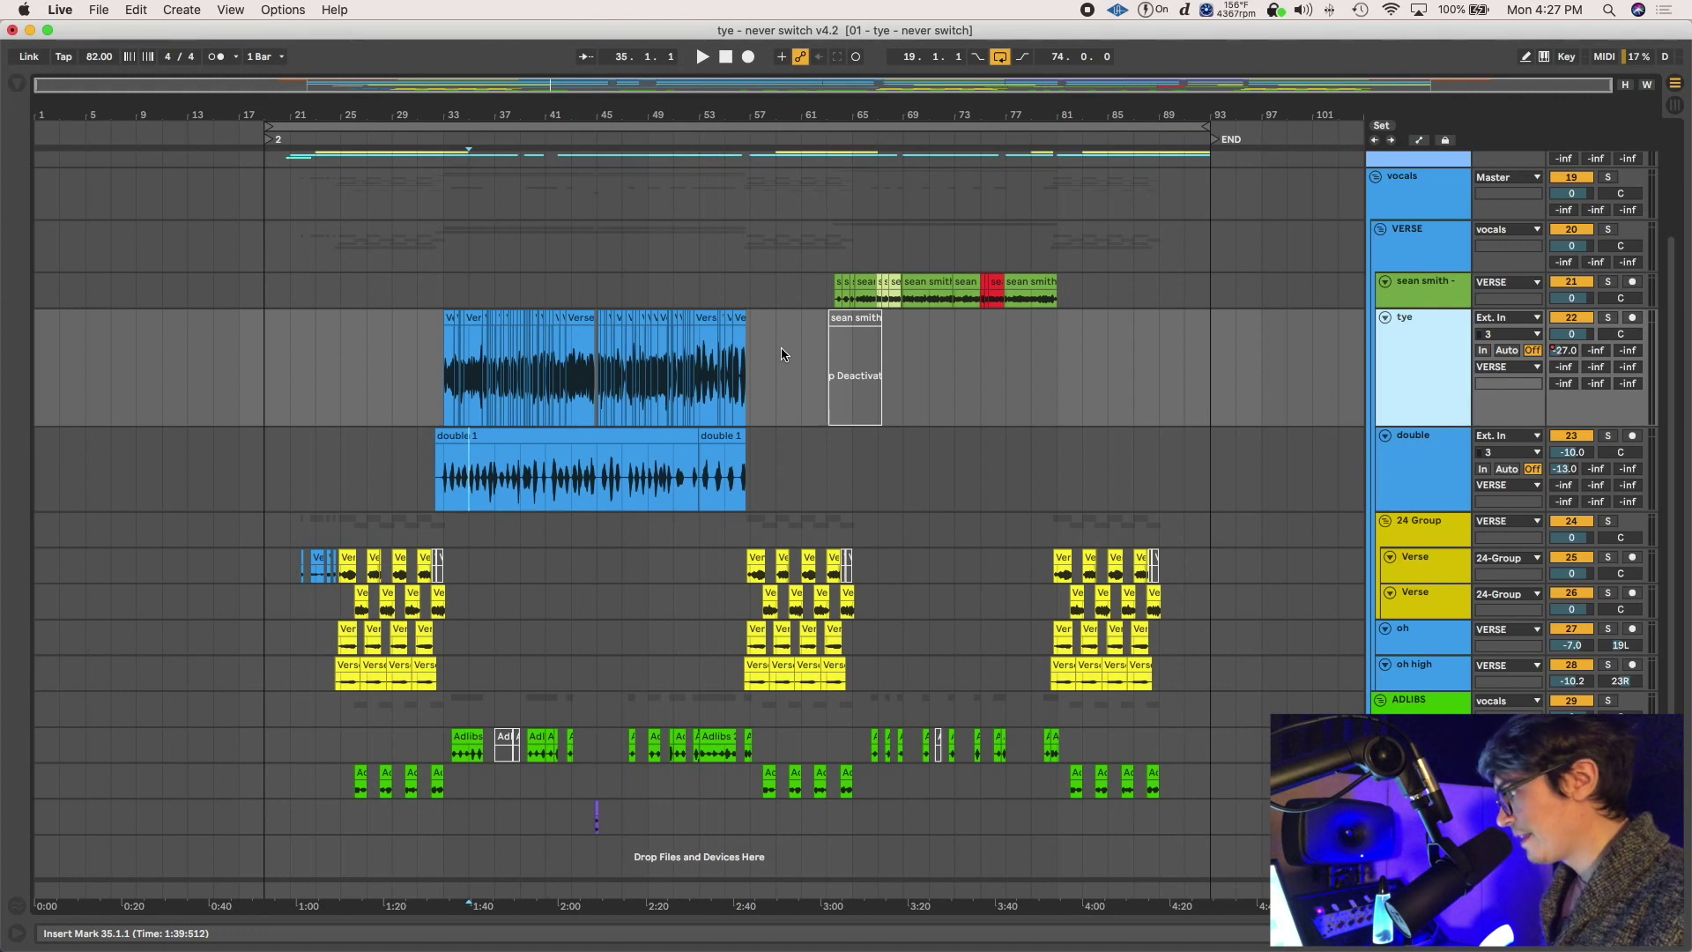
key(super+t)
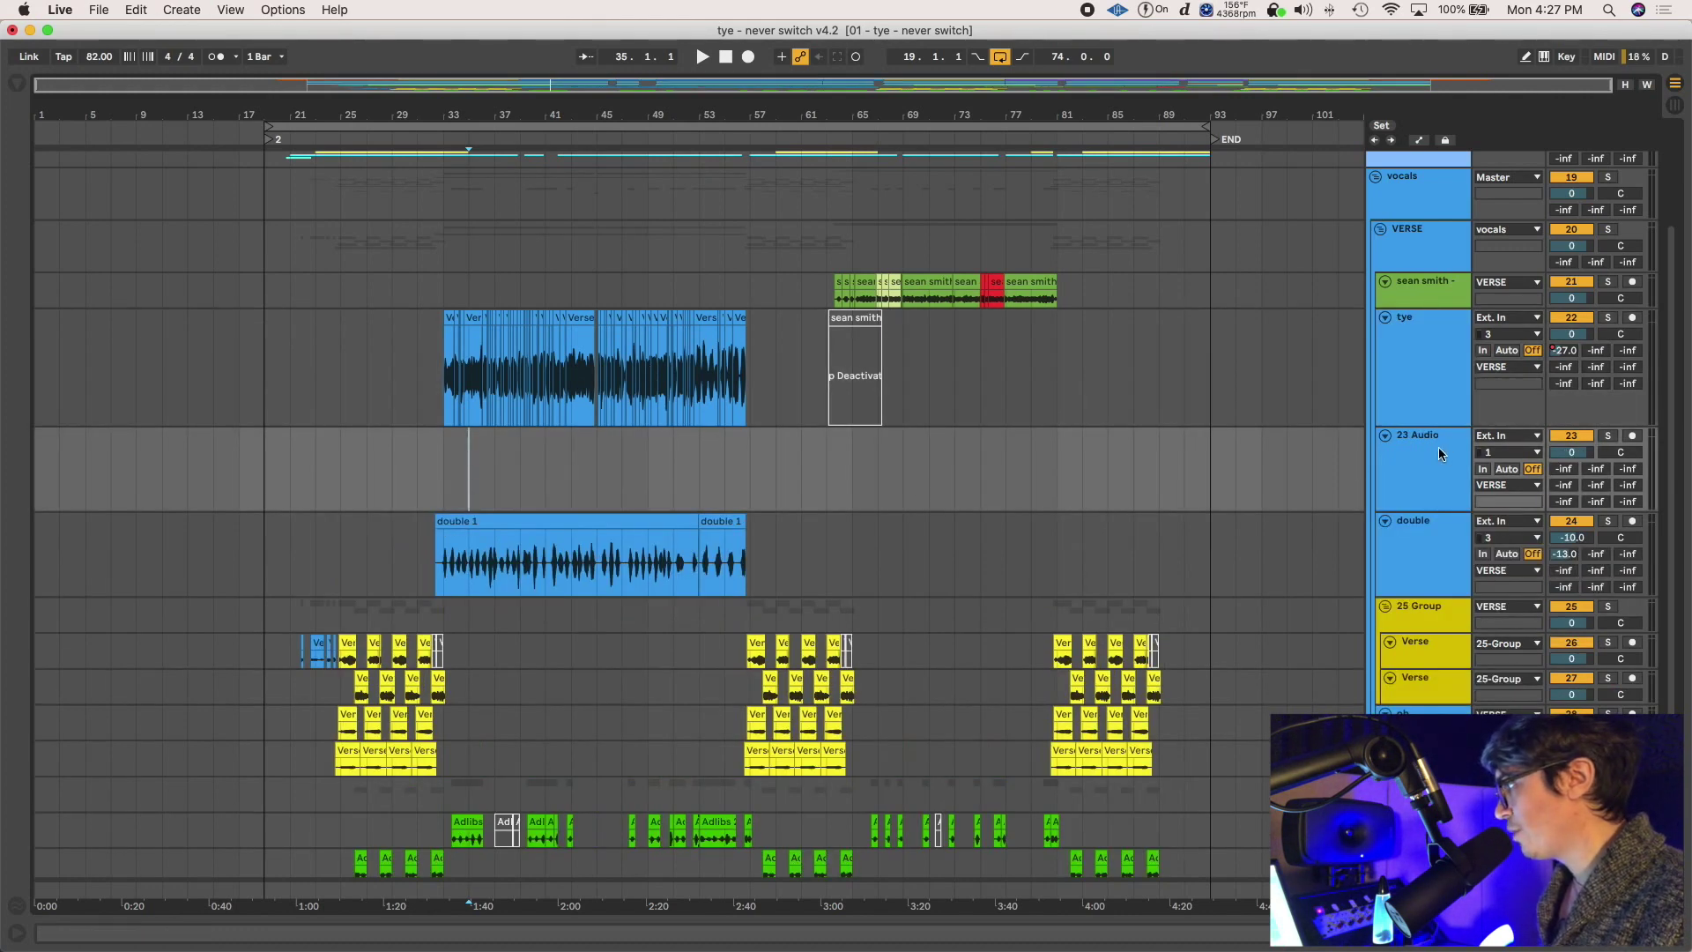
key(super+shift+t)
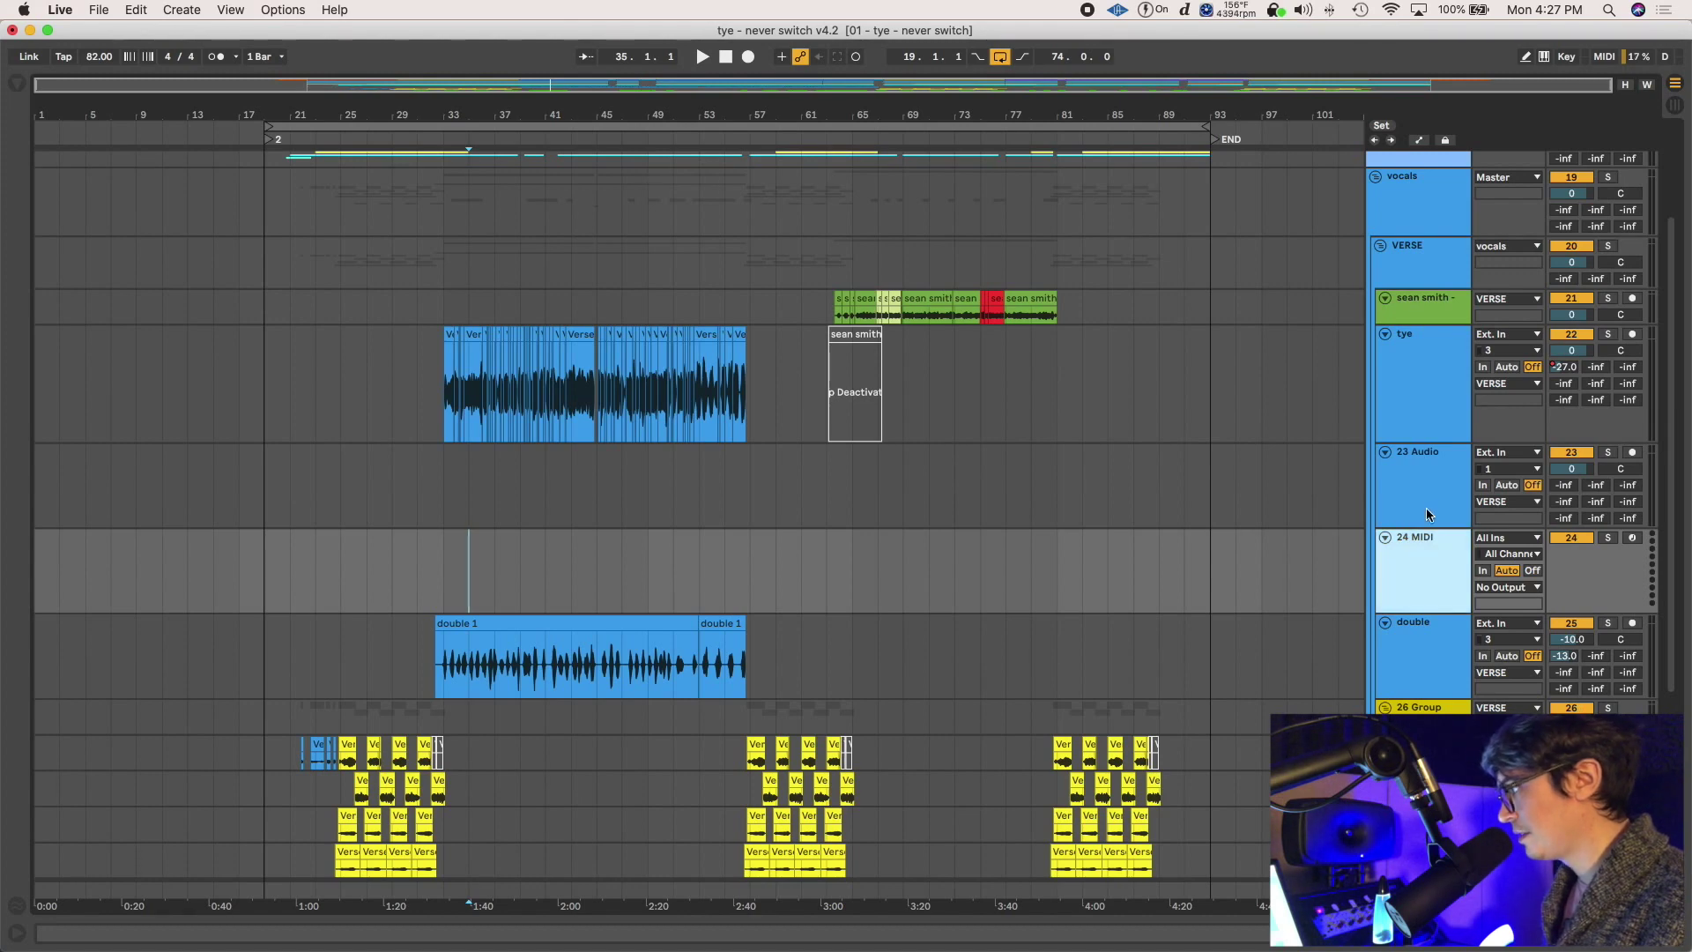
key(Delete)
key(Delete)
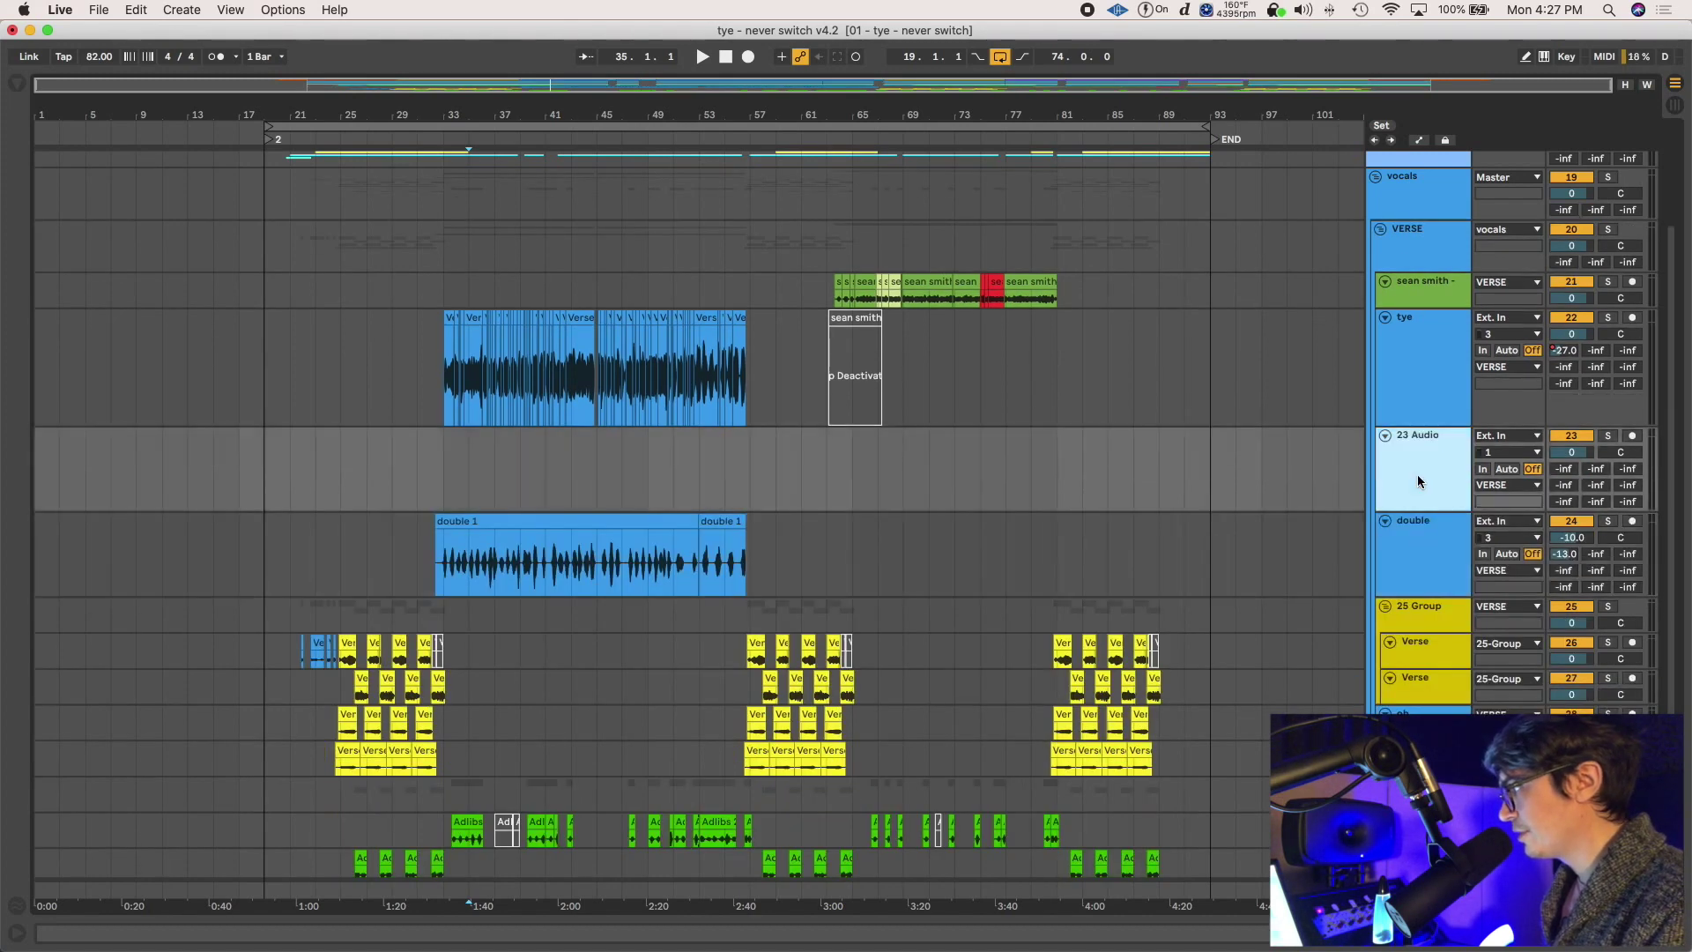
key(Tab)
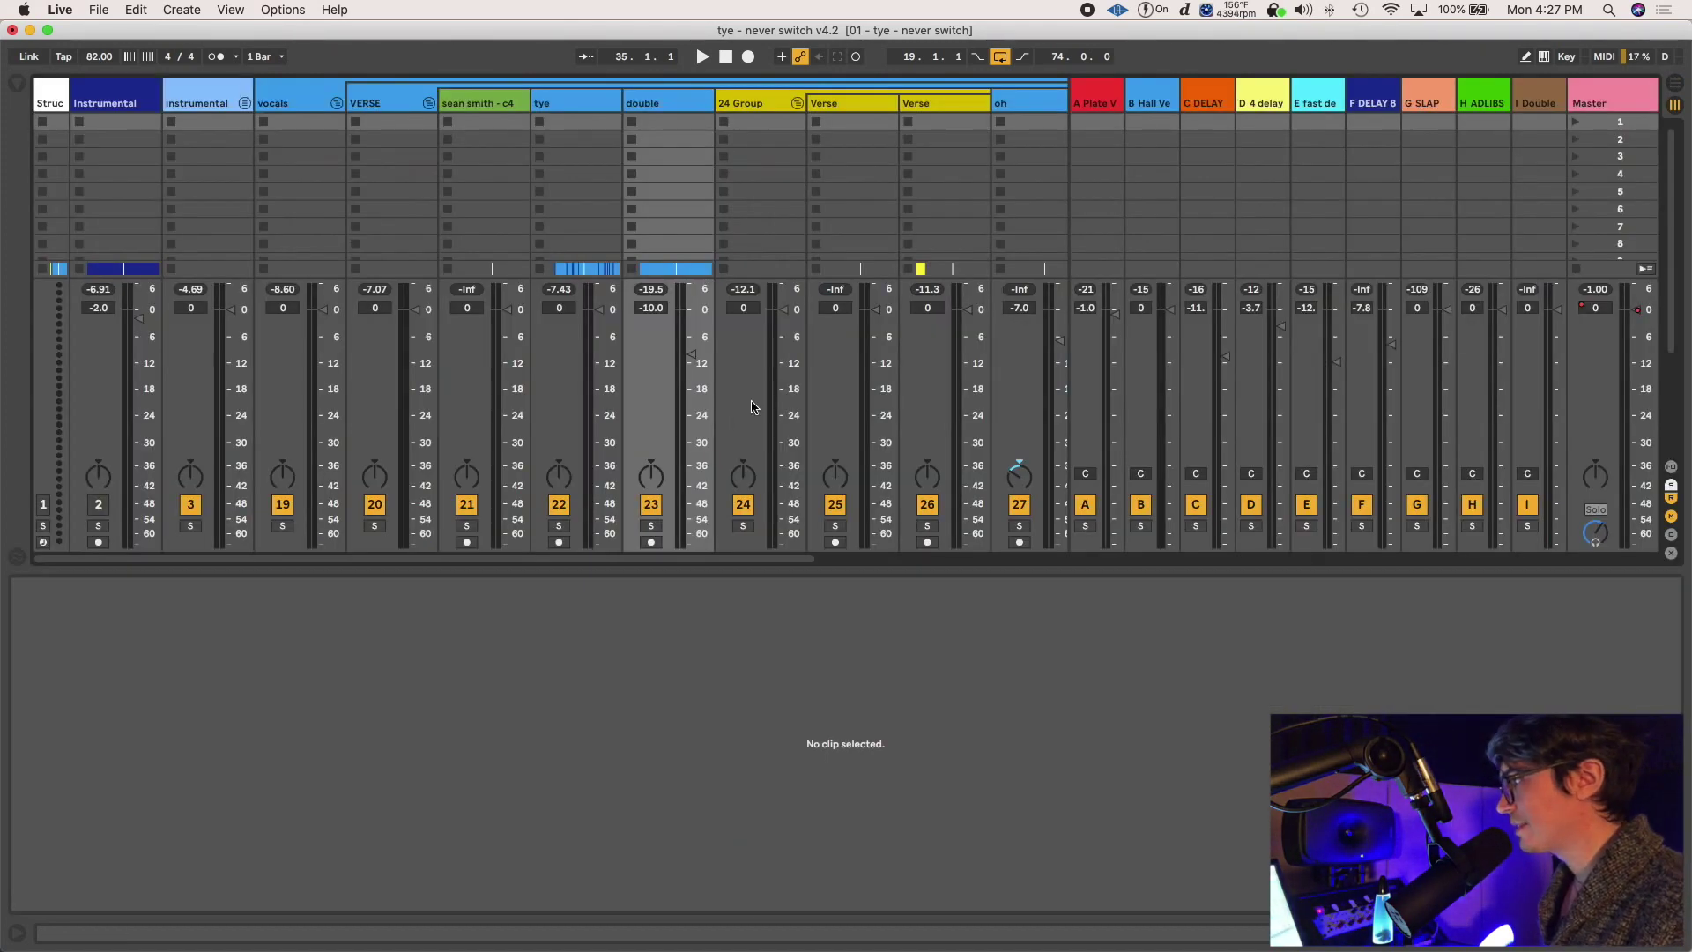
Add and delete a return track after A Plate, then put the Arrangement insert marker at bar 57
click(1099, 99)
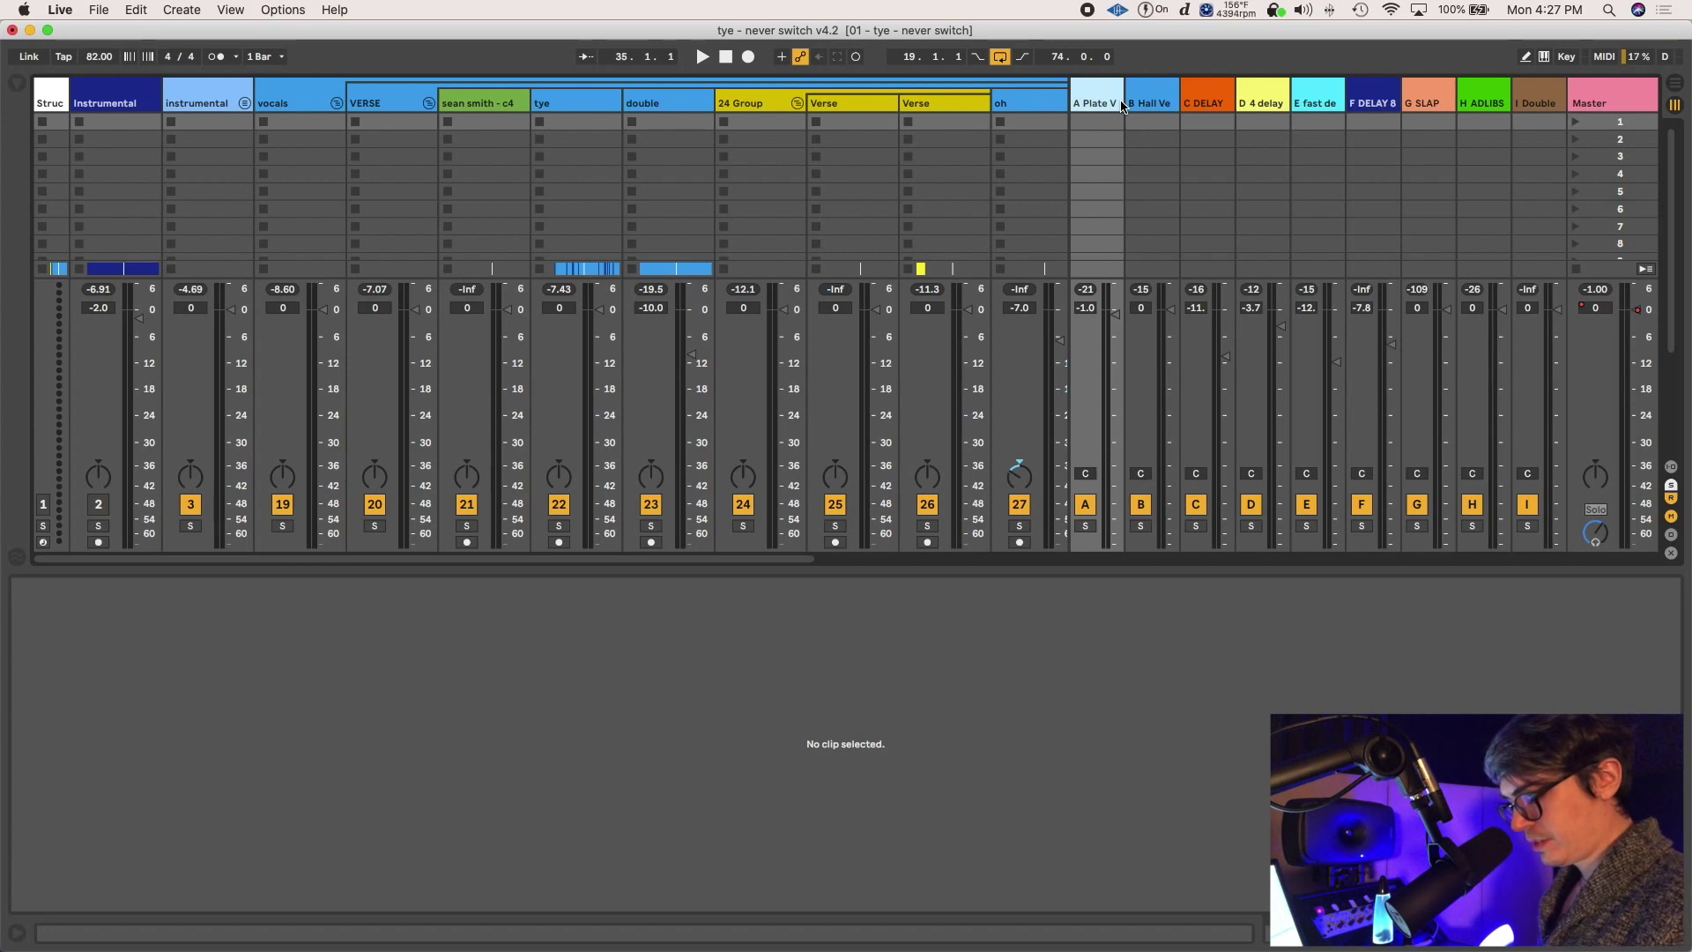
key(super+alt+t)
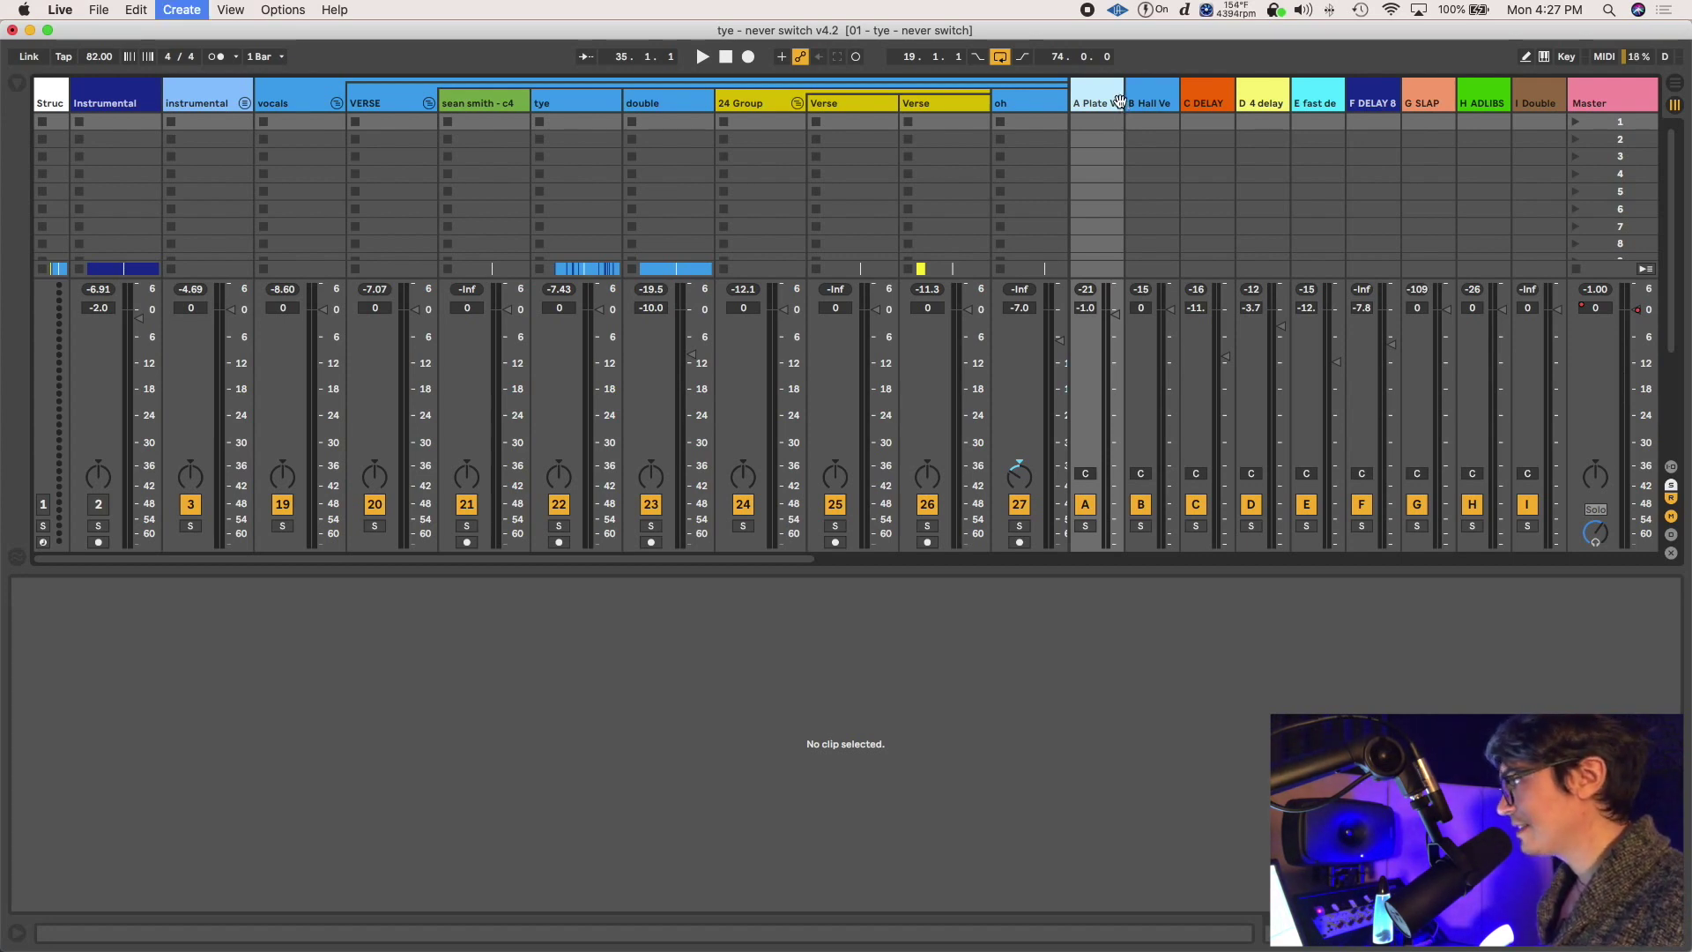
click(1099, 106)
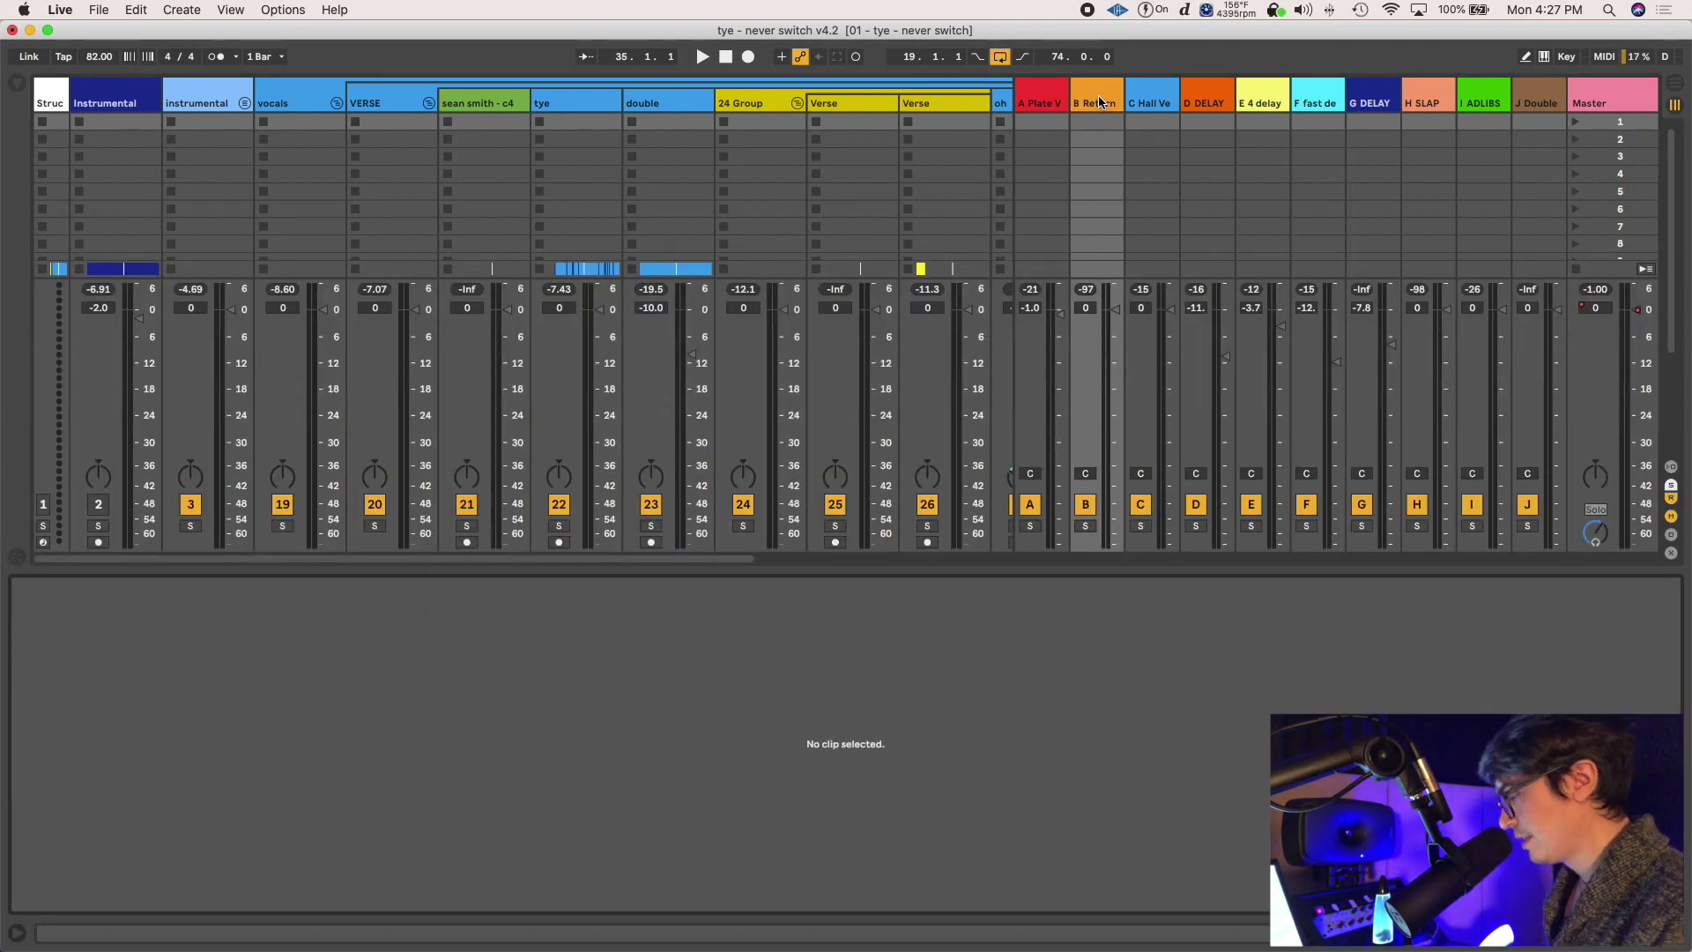
click(1099, 102)
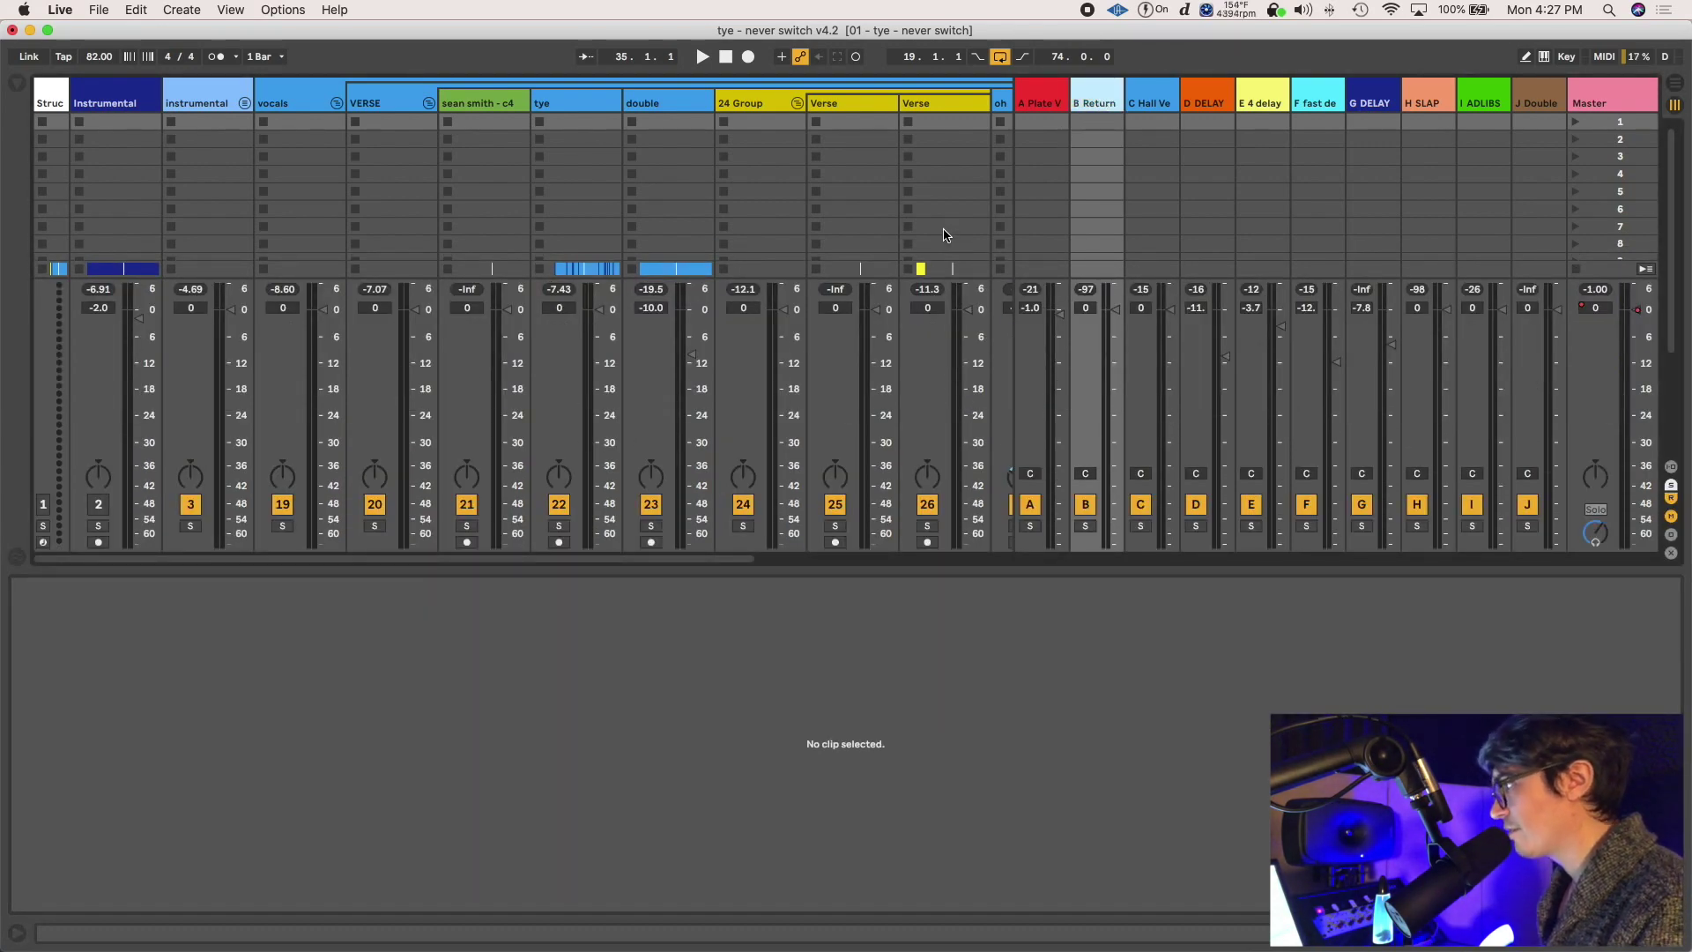
key(BackSpace)
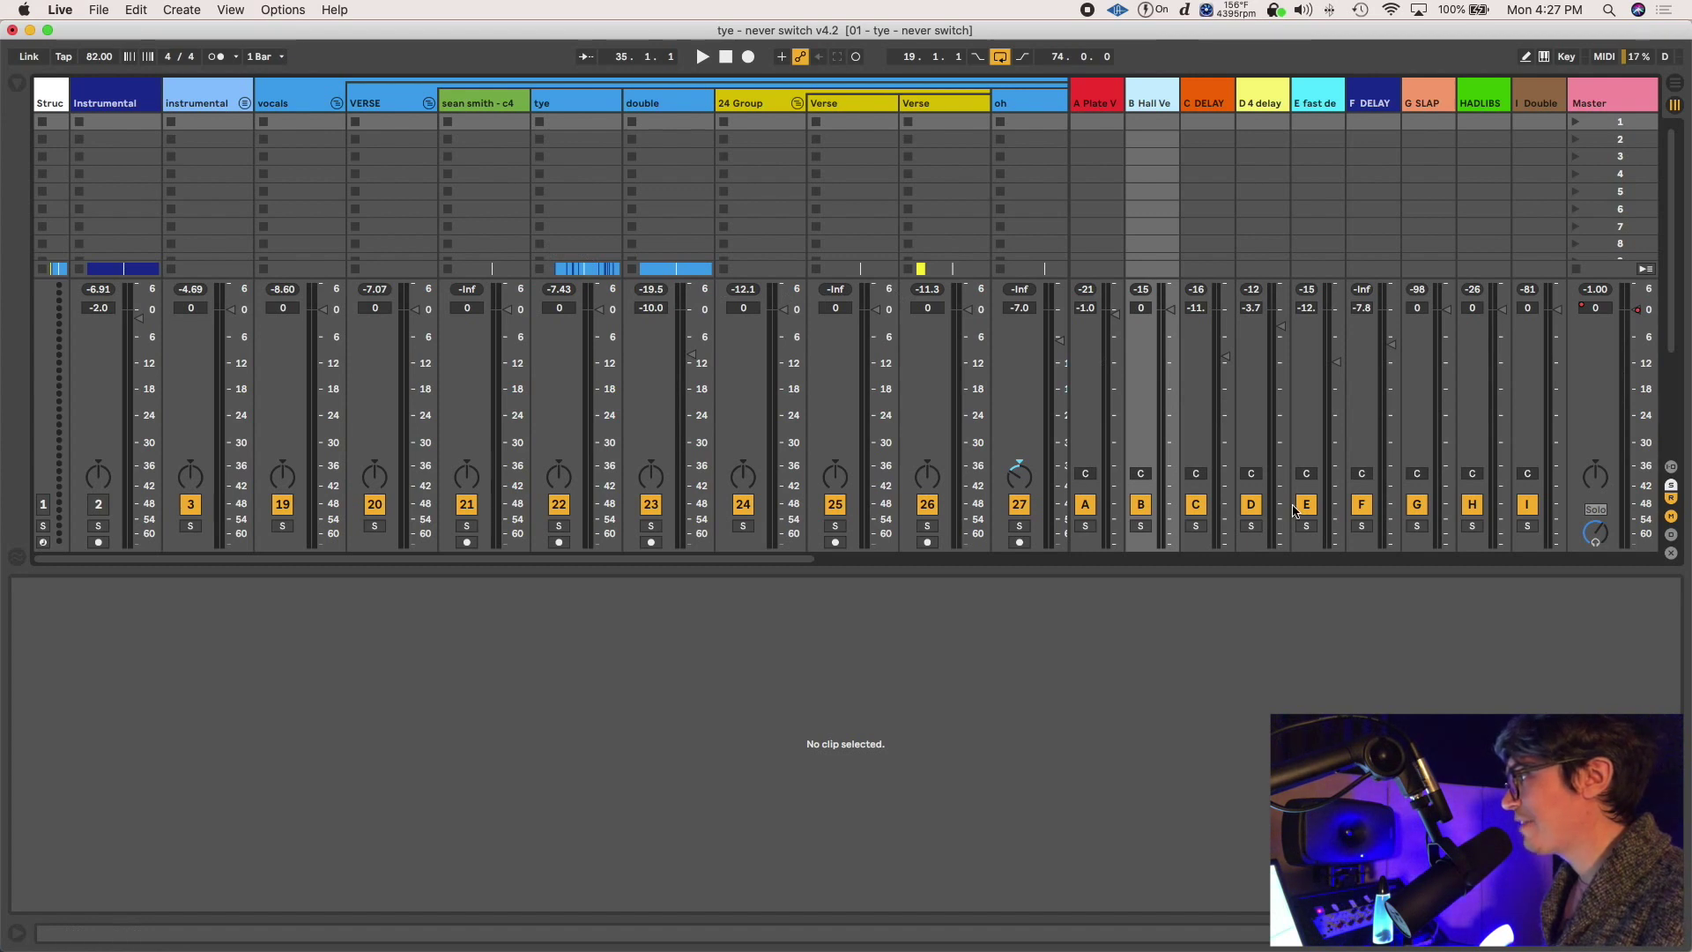
key(Tab)
click(750, 251)
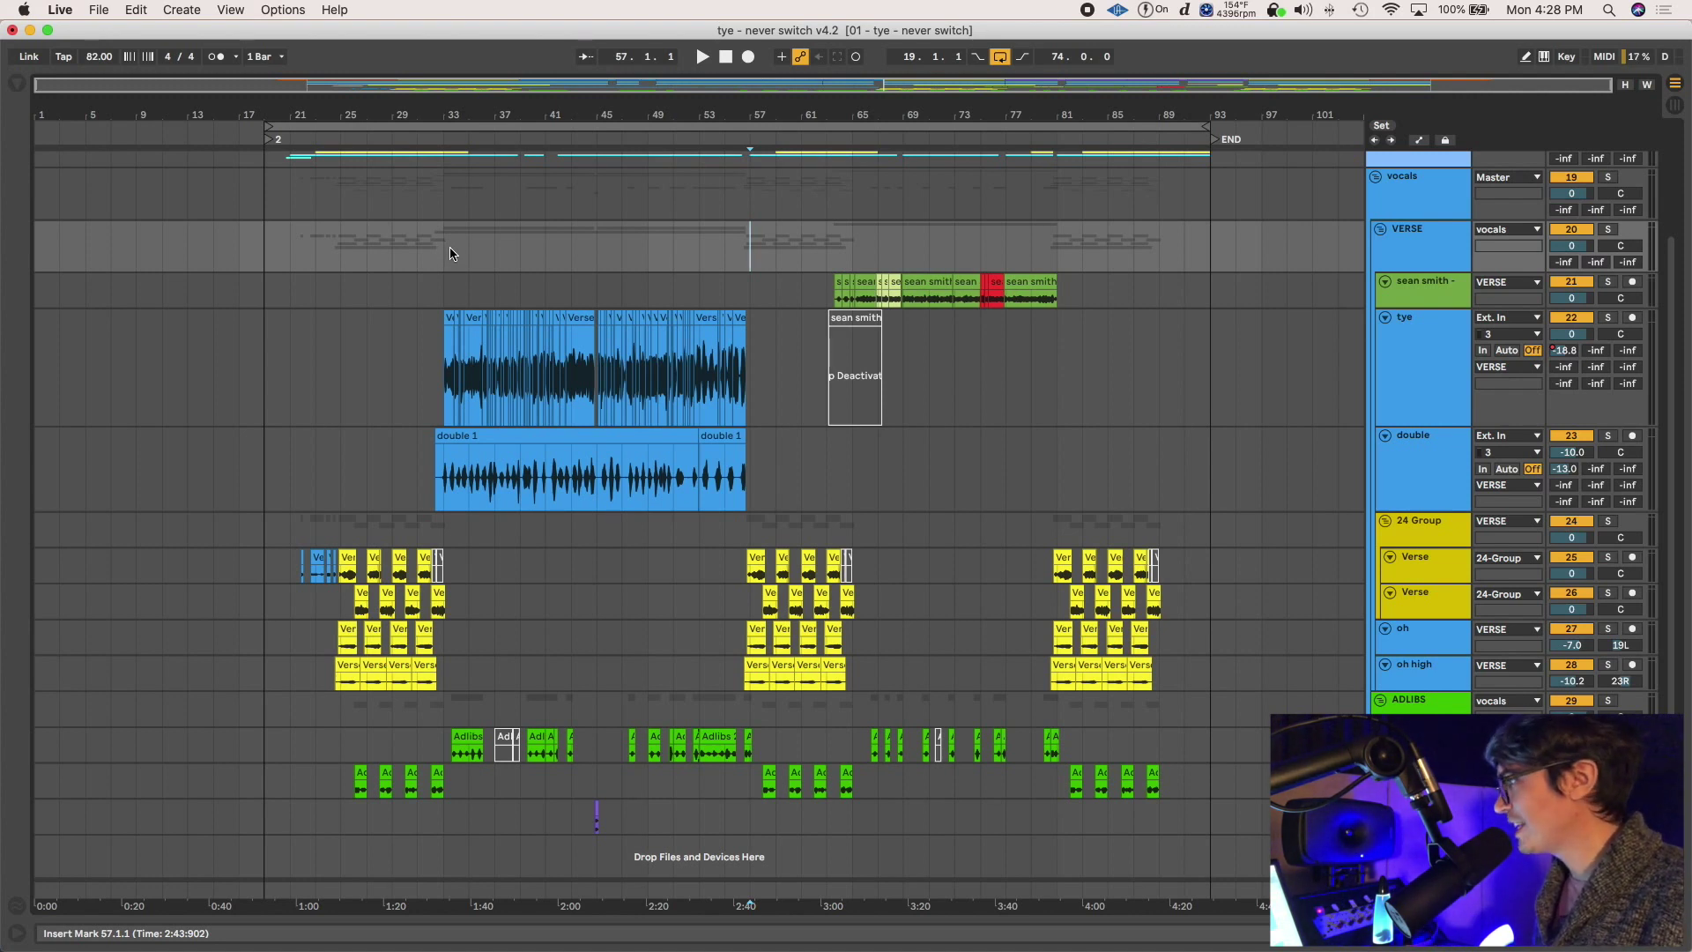
Move the insert marker to bar 33, fit tracks to the window, and zoom to bars 35–49
click(442, 252)
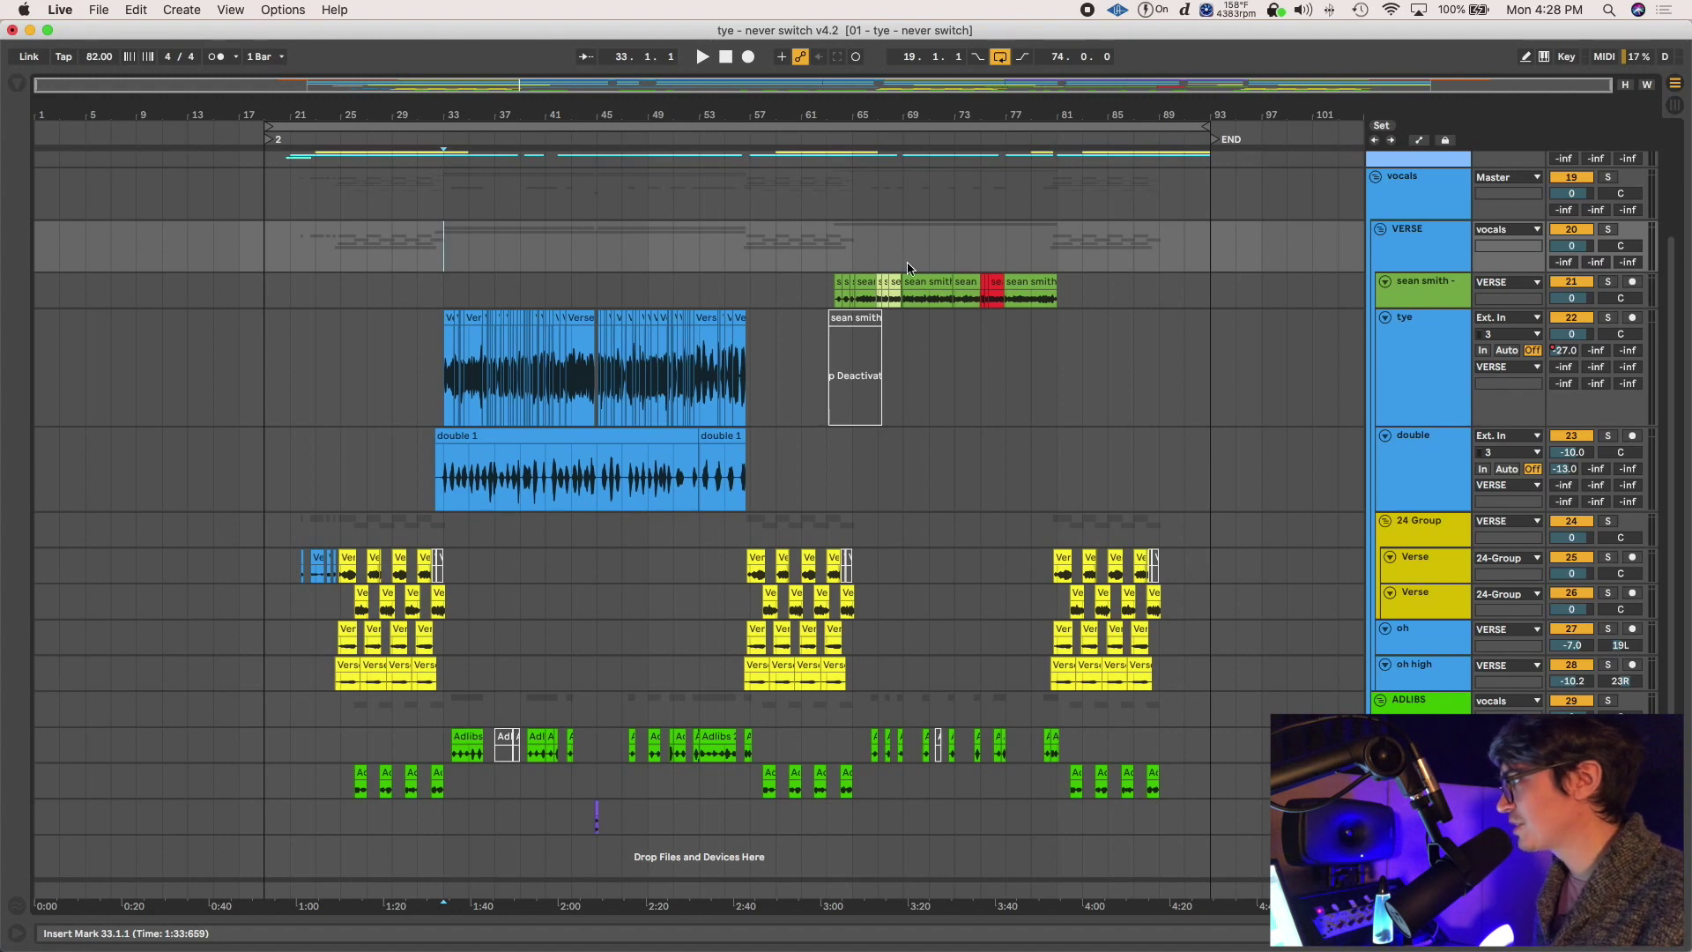
click(1625, 86)
click(1626, 87)
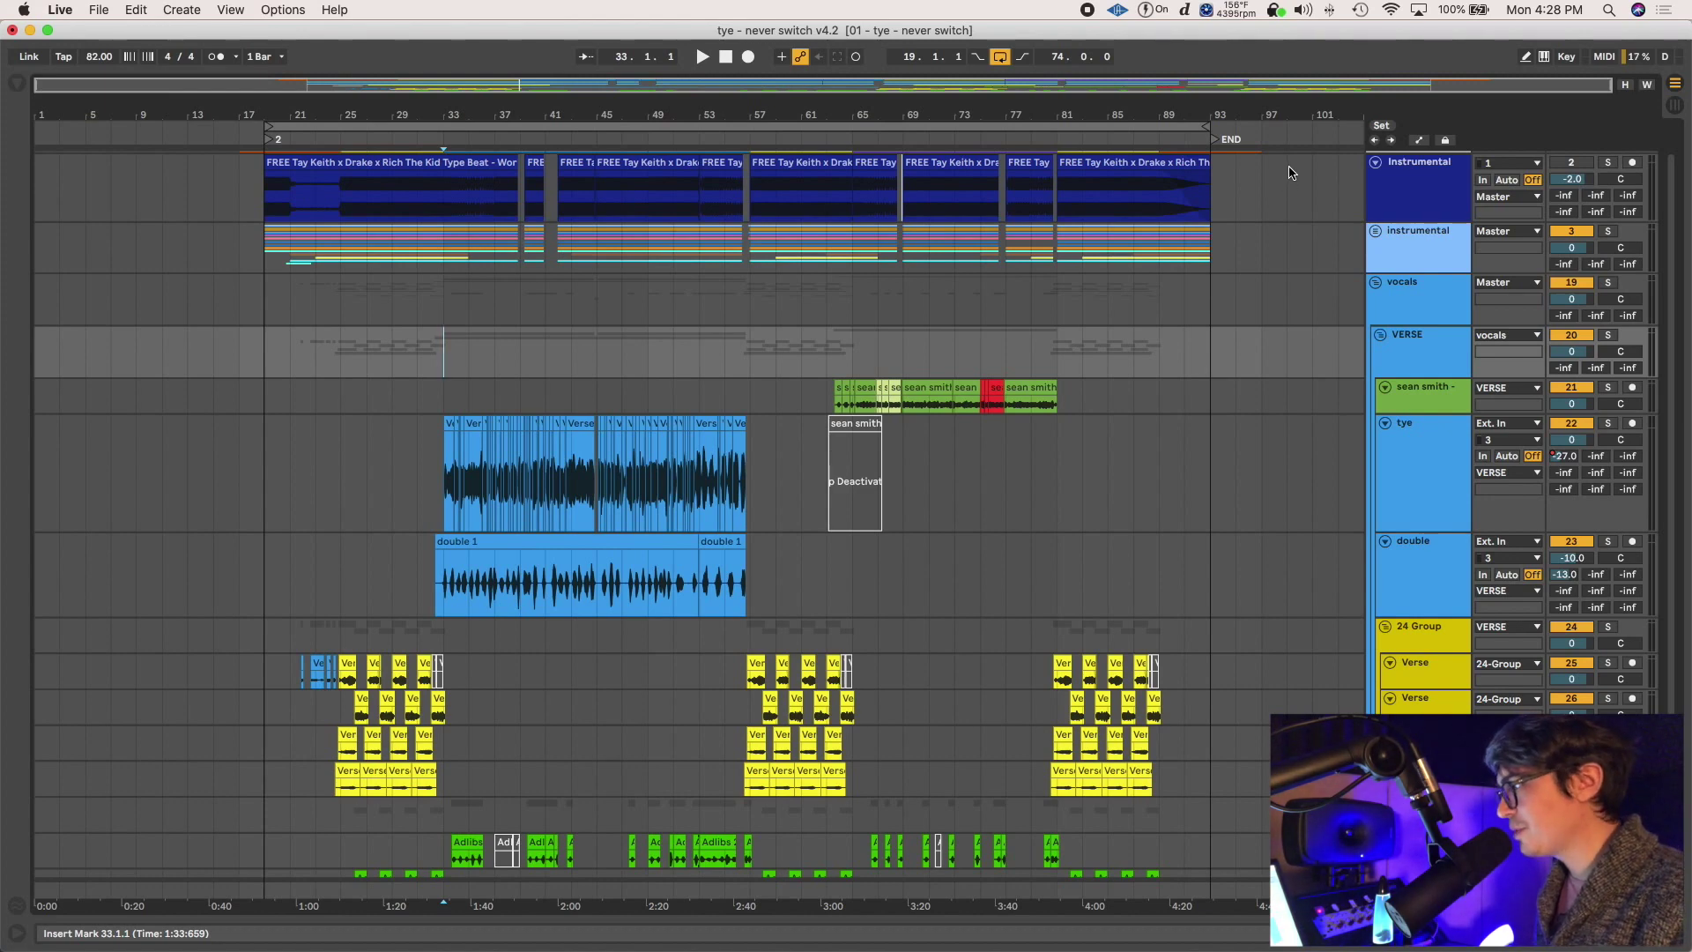
key(h)
key(h)
key(w)
key(w)
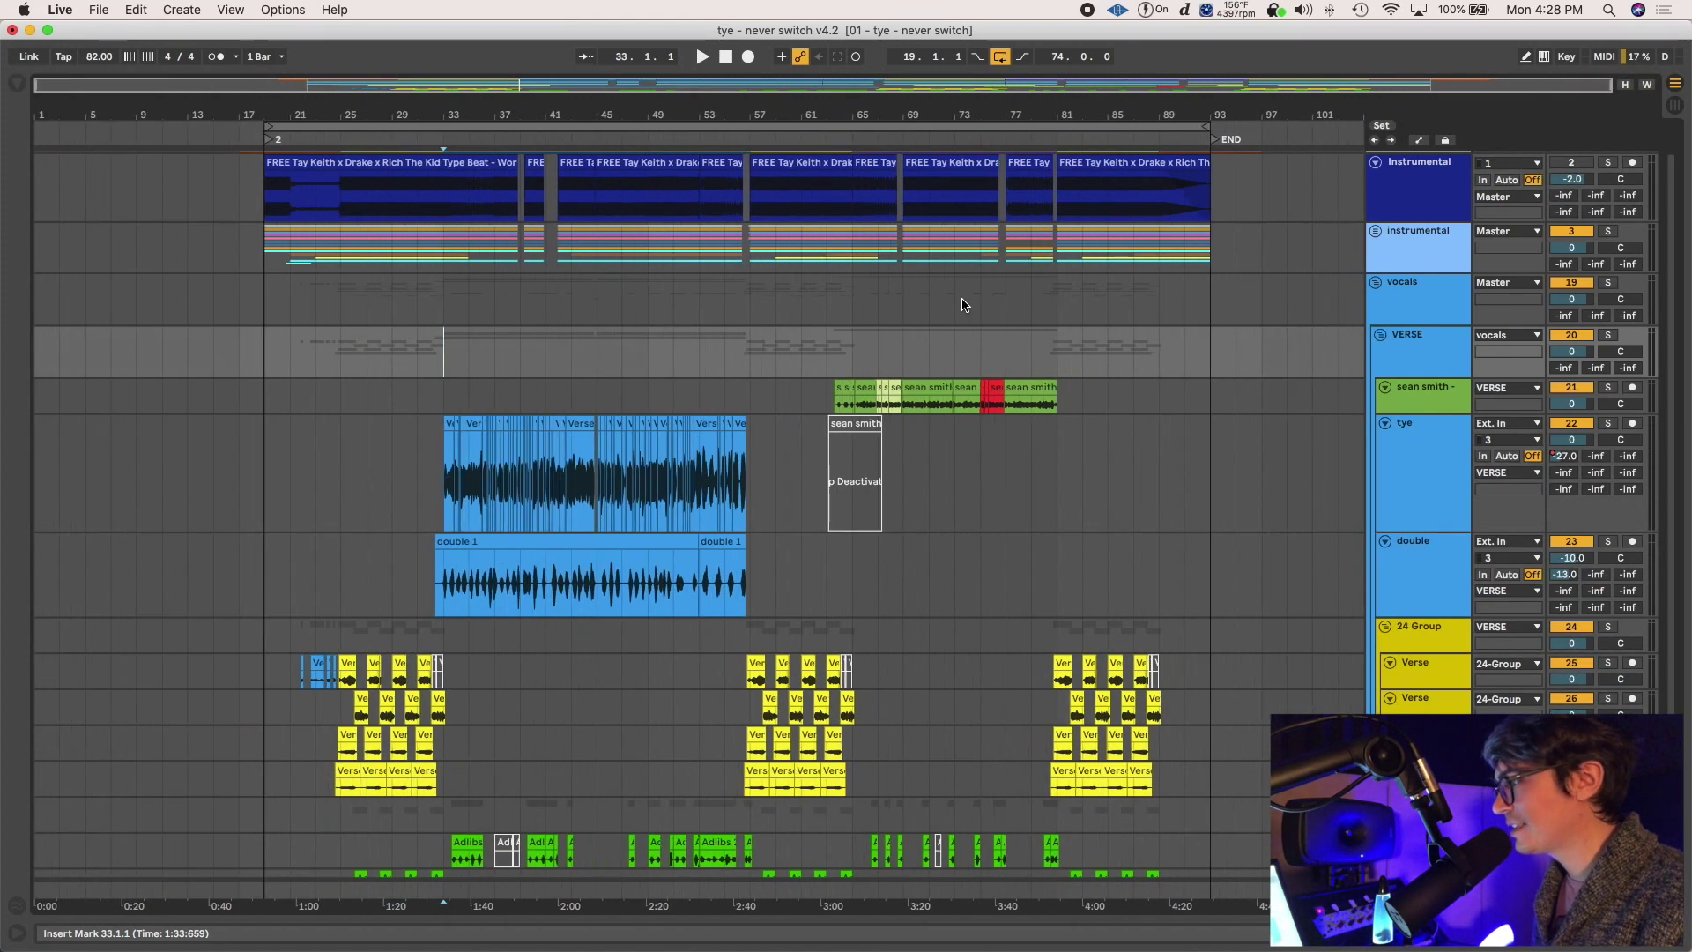
key(h)
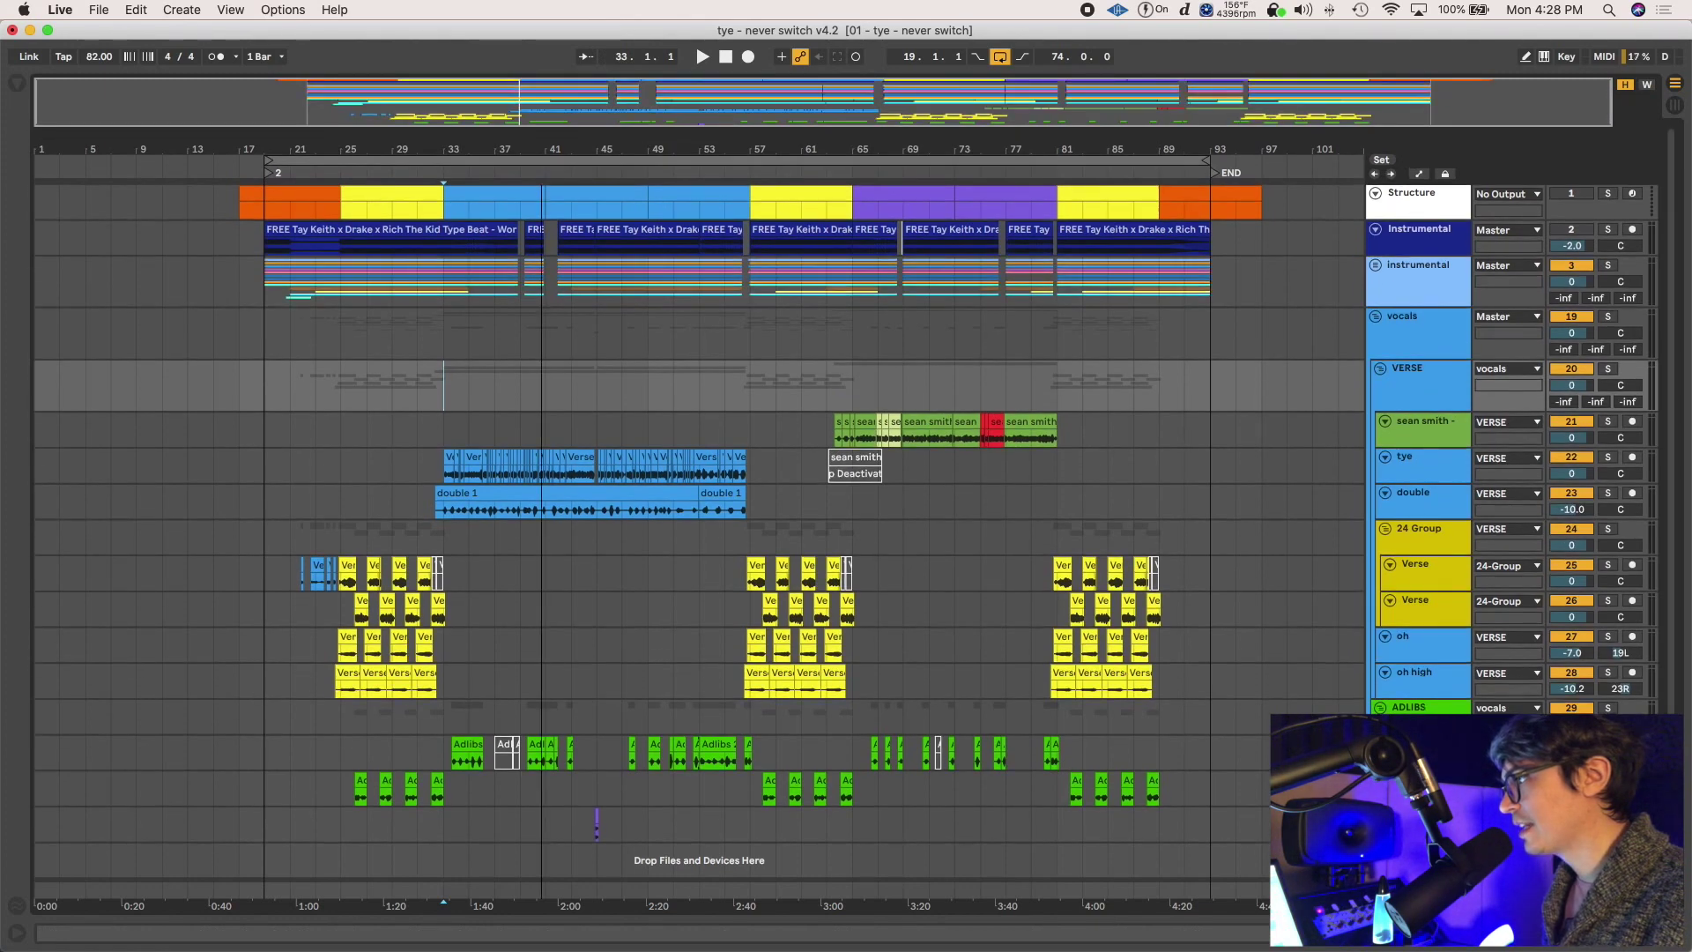
drag(621, 92, 1005, 396)
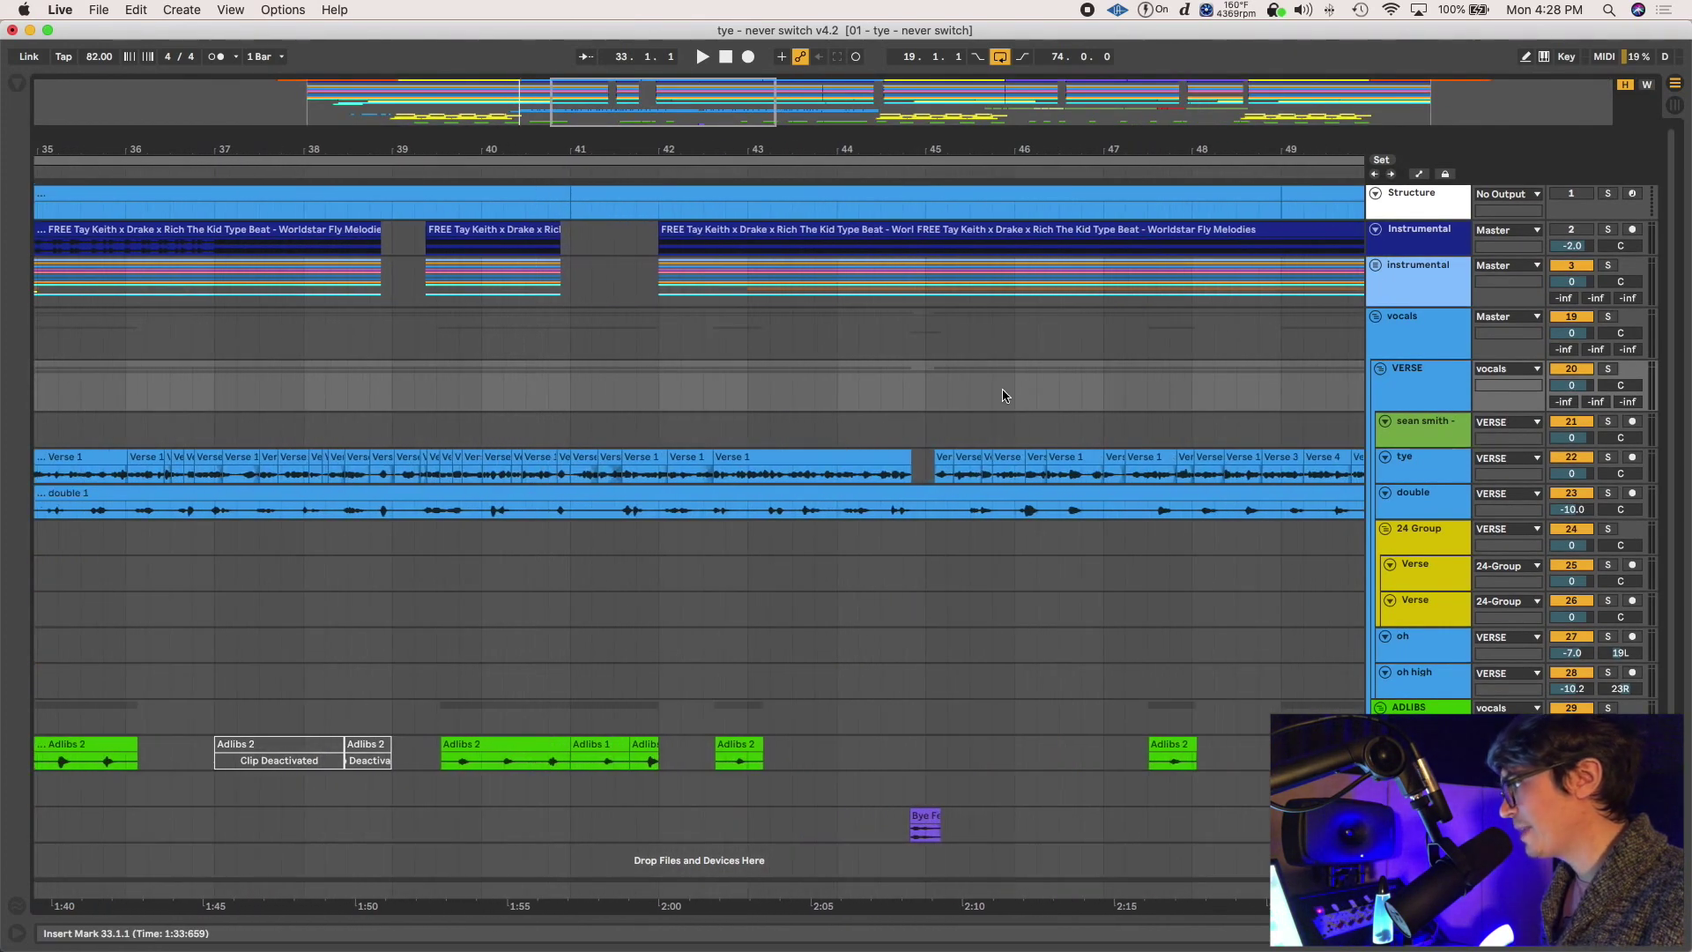
Split the tye vocal from 42.4.1 to 43.1.1 into its own clip, then zoom out to the whole song
click(1423, 467)
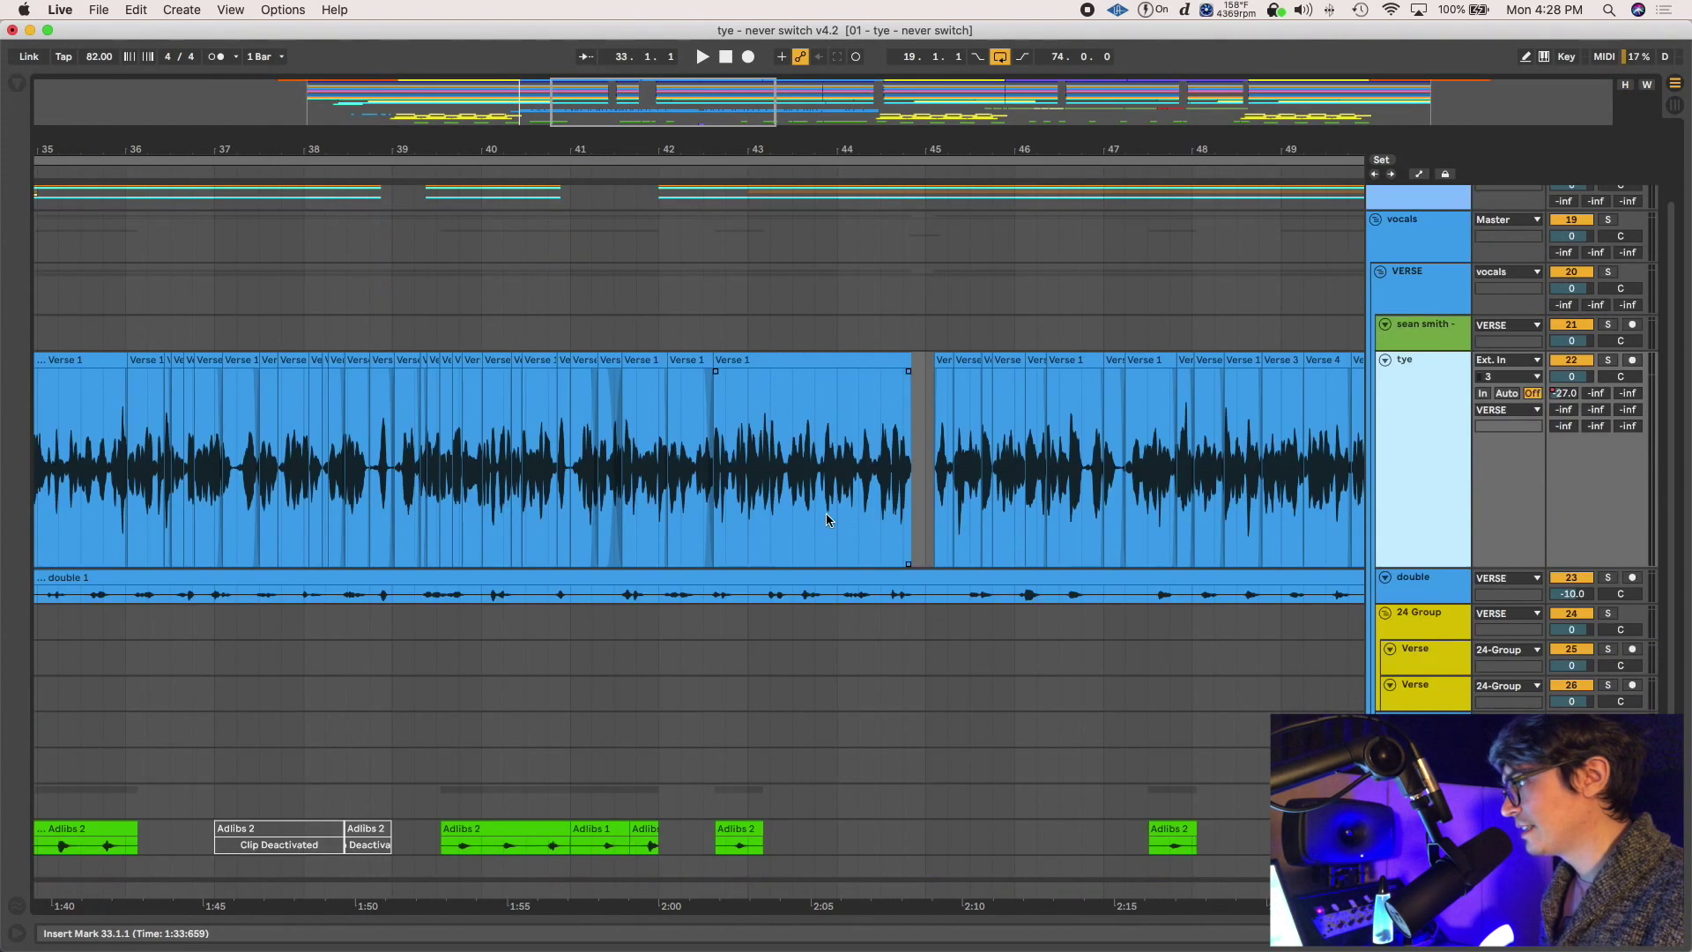
click(736, 466)
scroll(744, 441, up, 10)
drag(770, 426, 1077, 429)
drag(957, 430, 749, 432)
key(super+e)
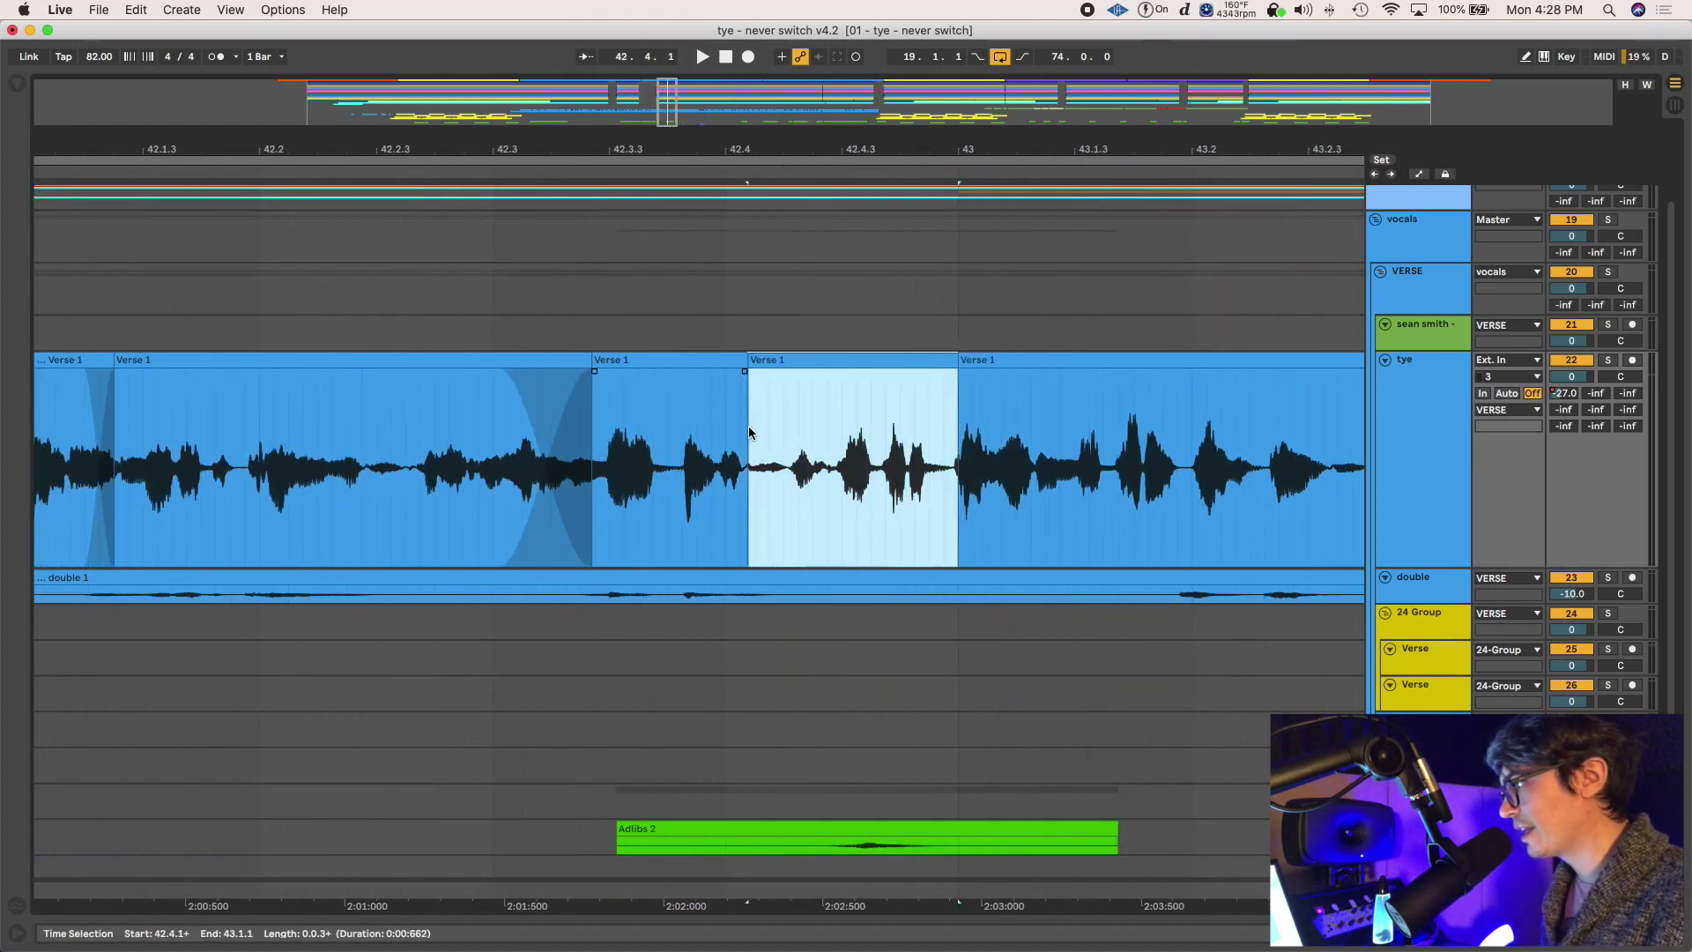
click(784, 359)
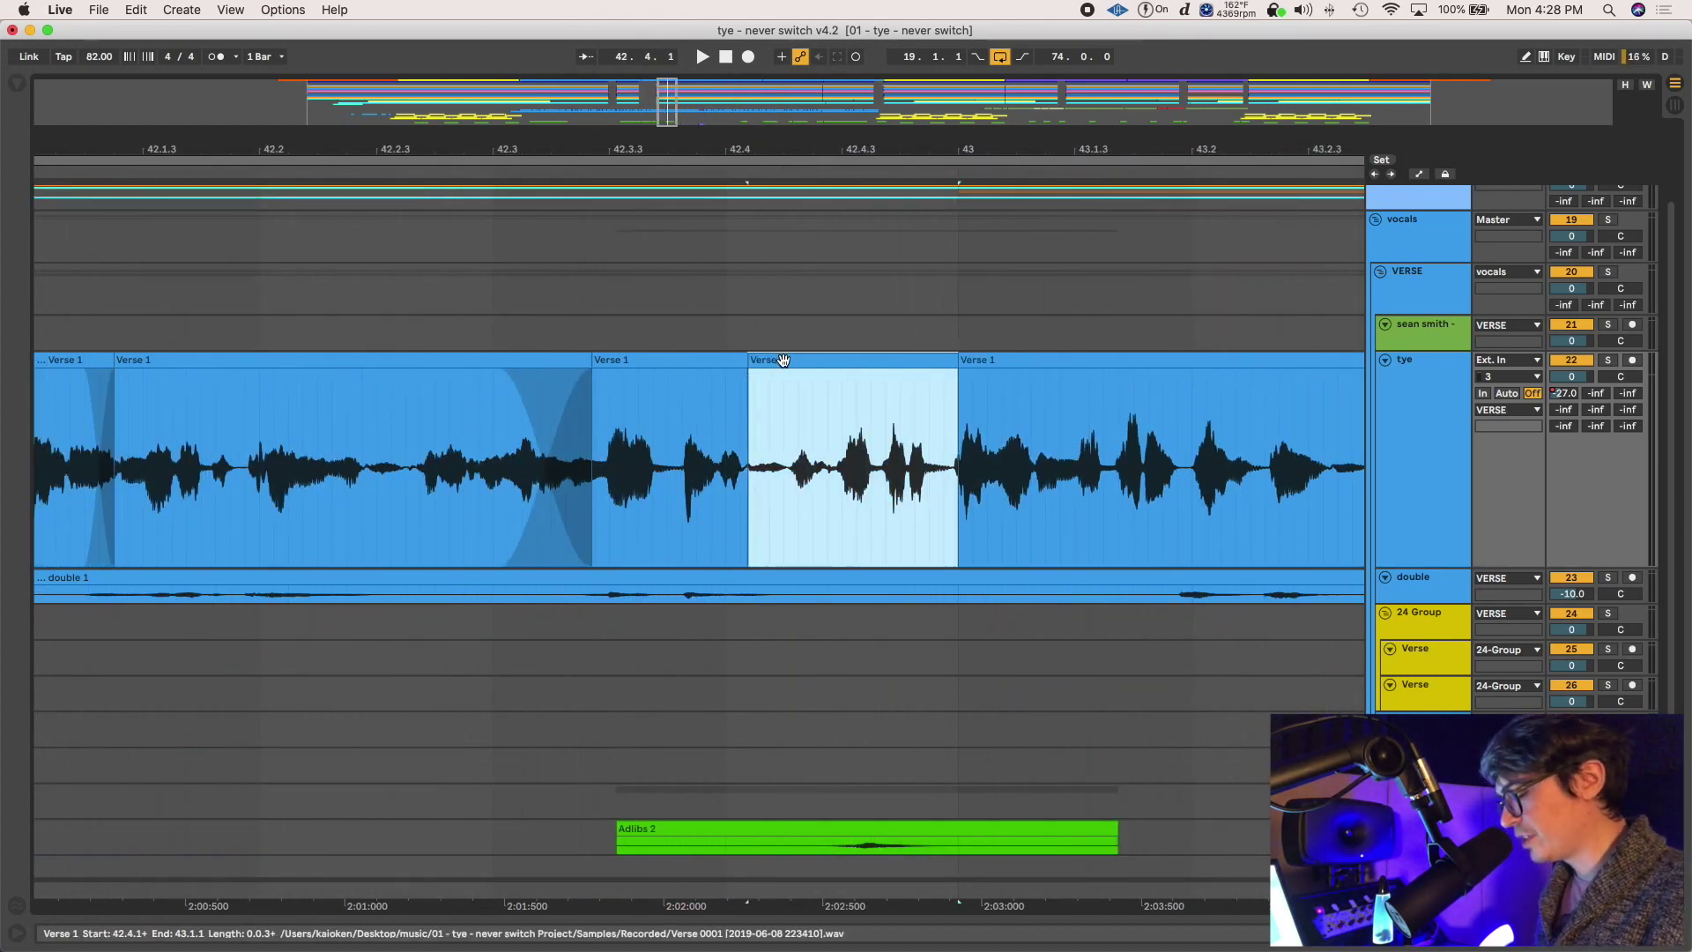
key(w)
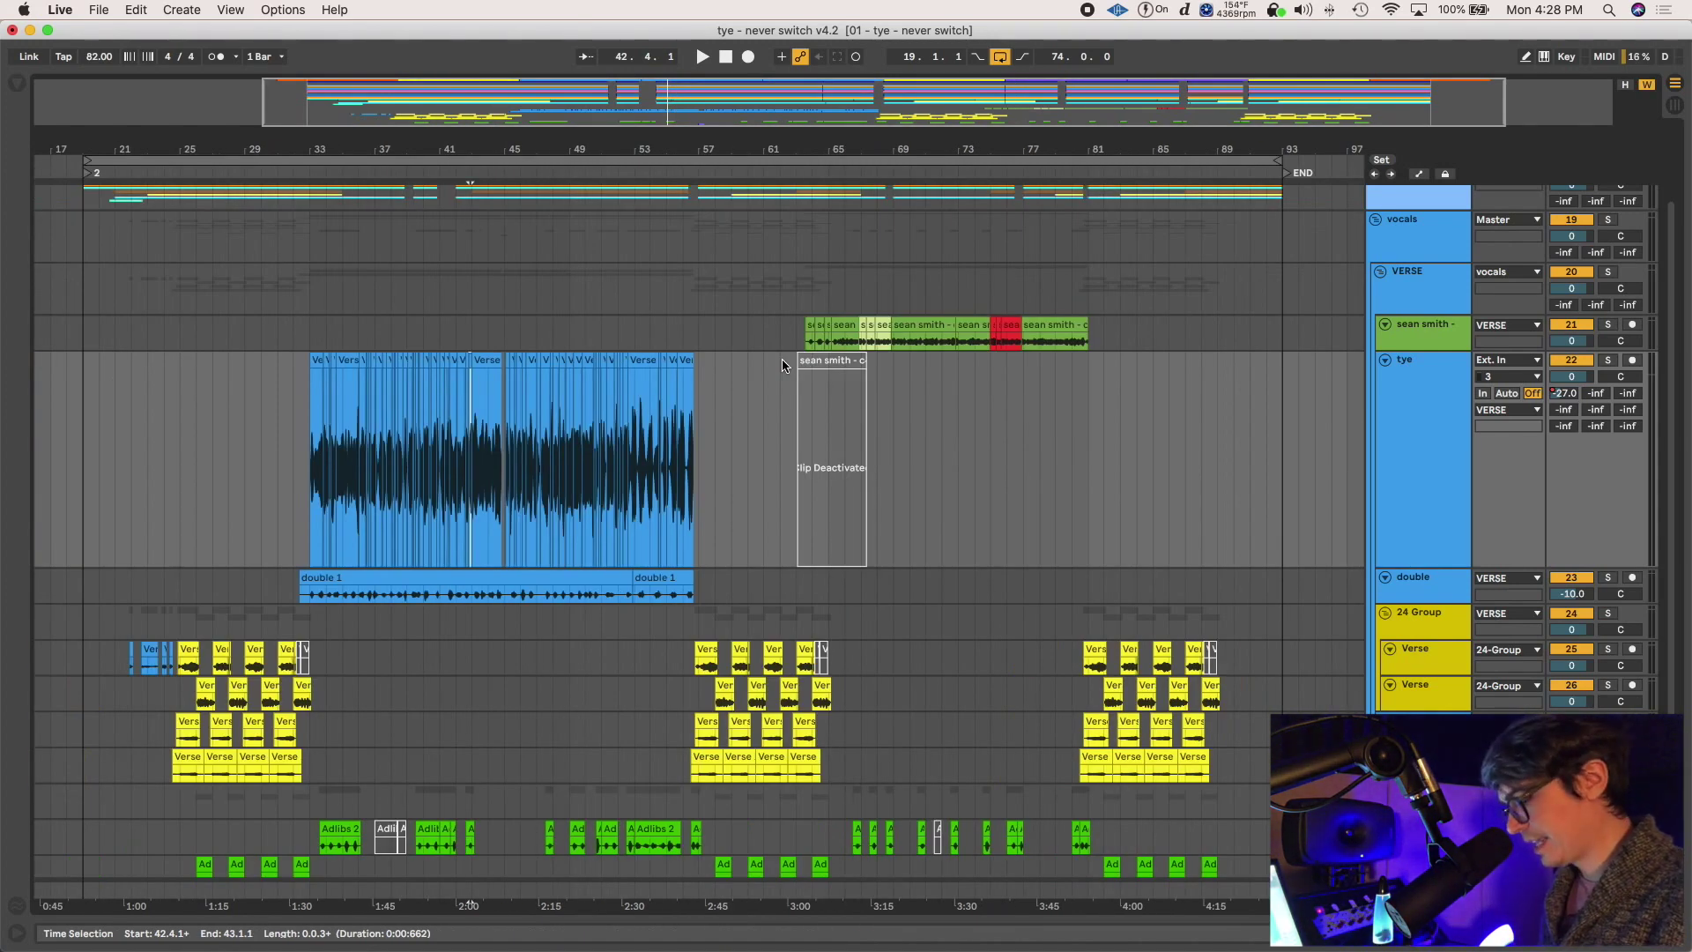
key(h)
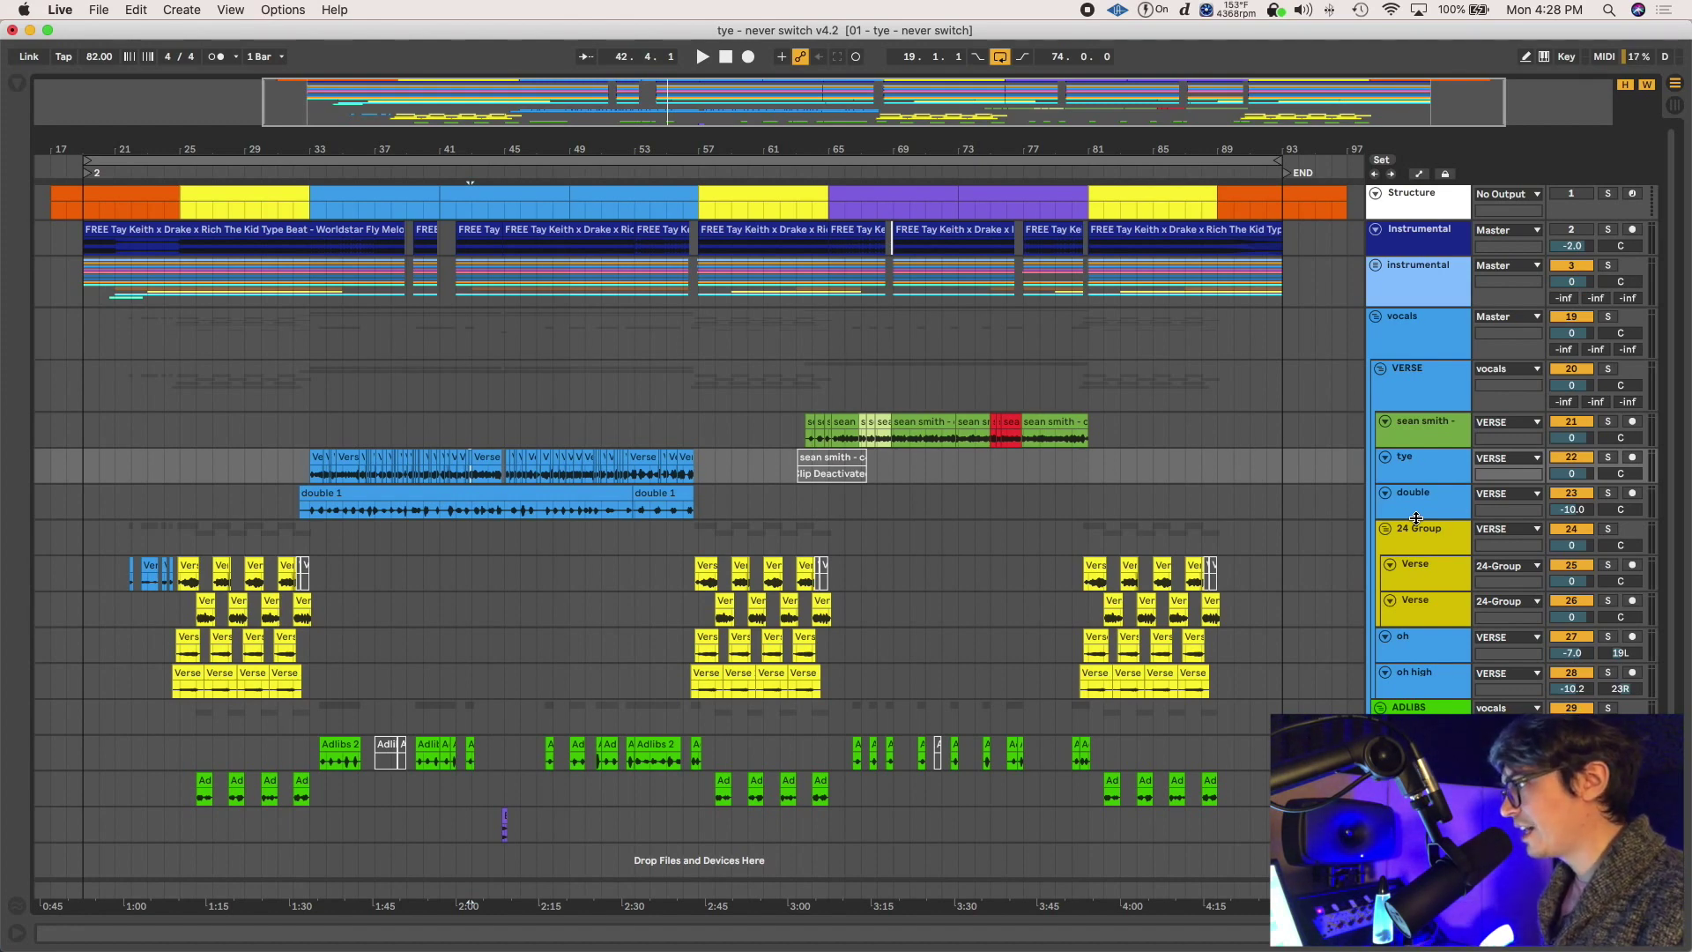
Select the verse from bar 33 to 57 and bring up Save Live Set As
key(z)
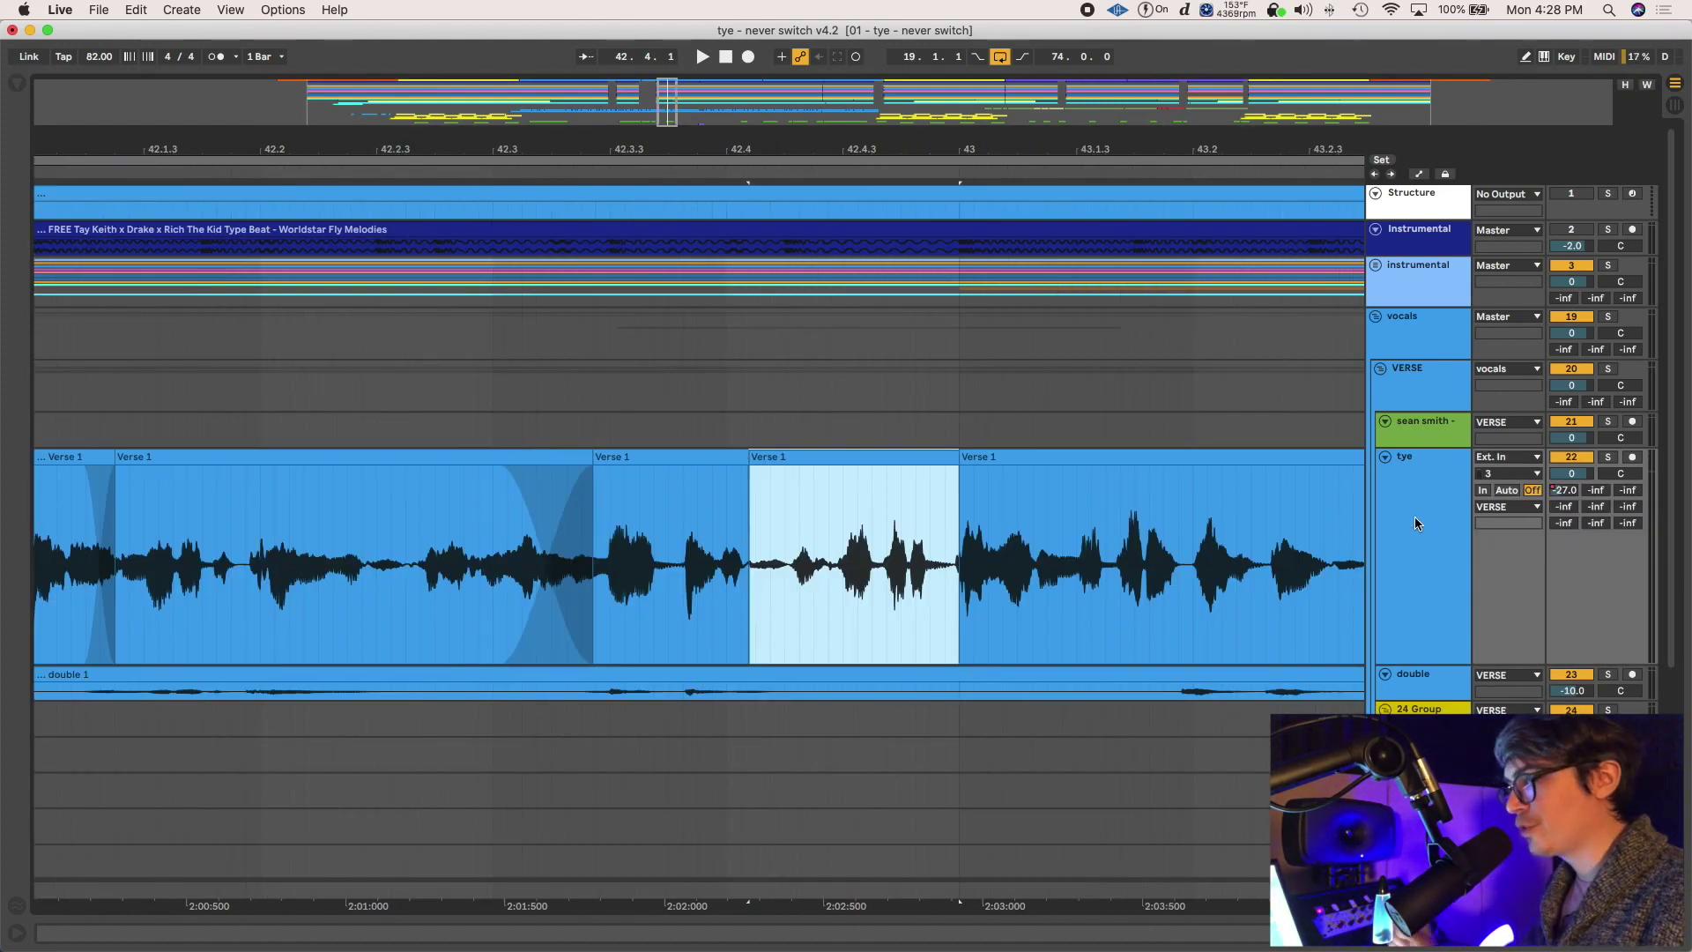
key(x)
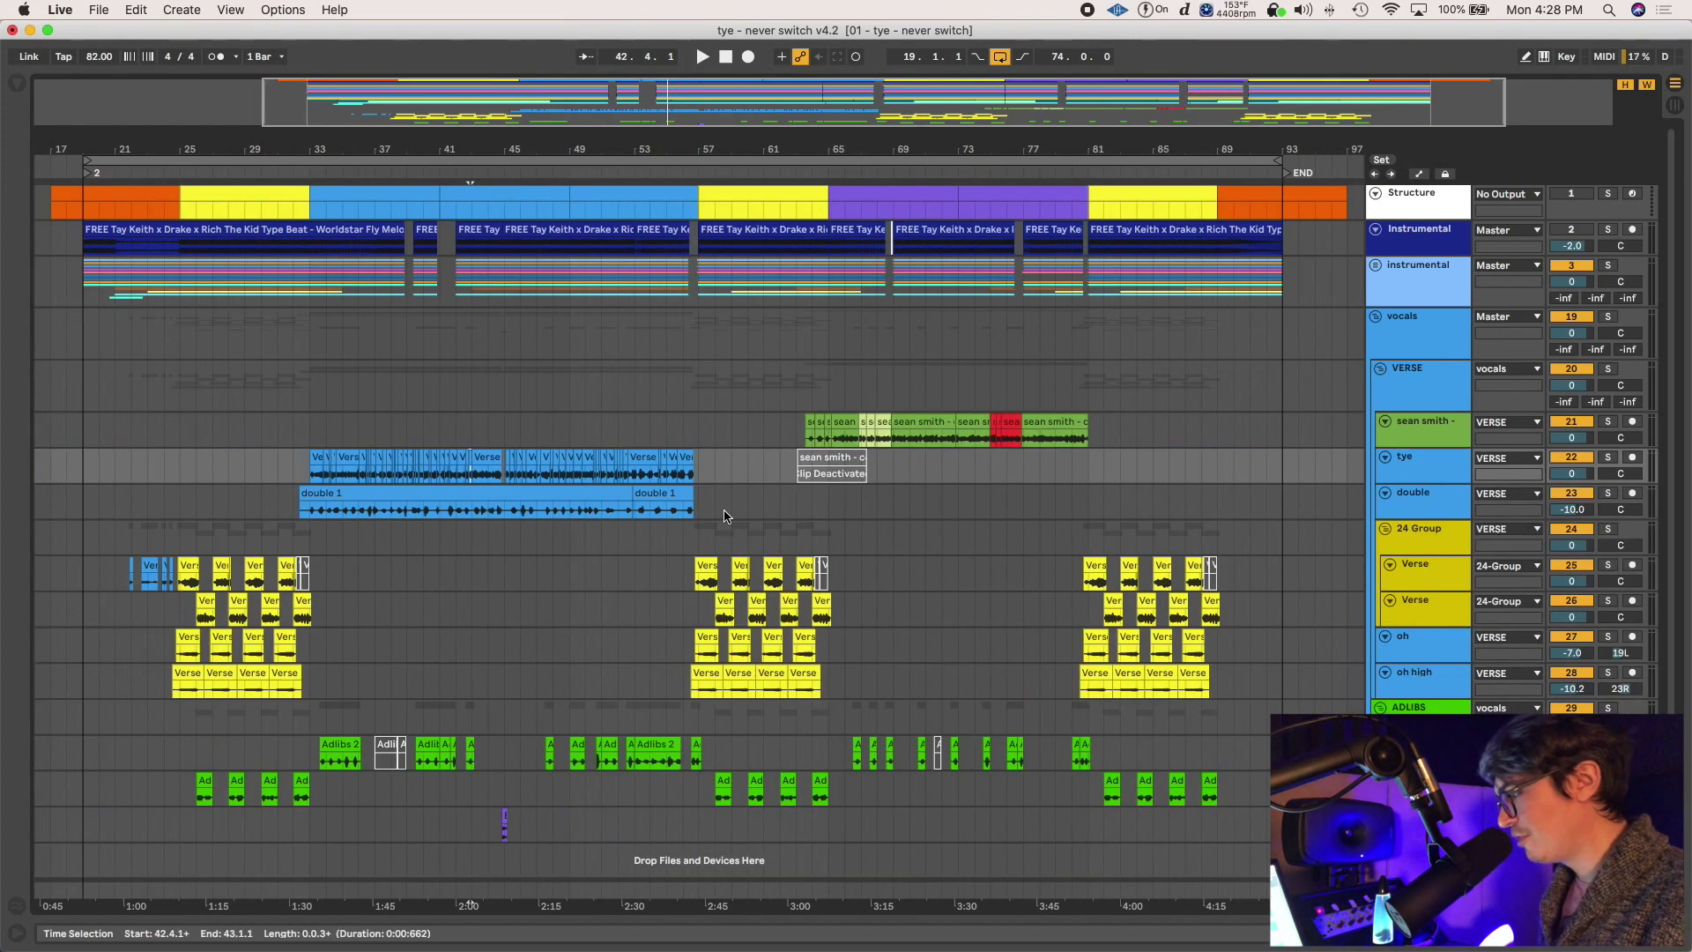
click(542, 430)
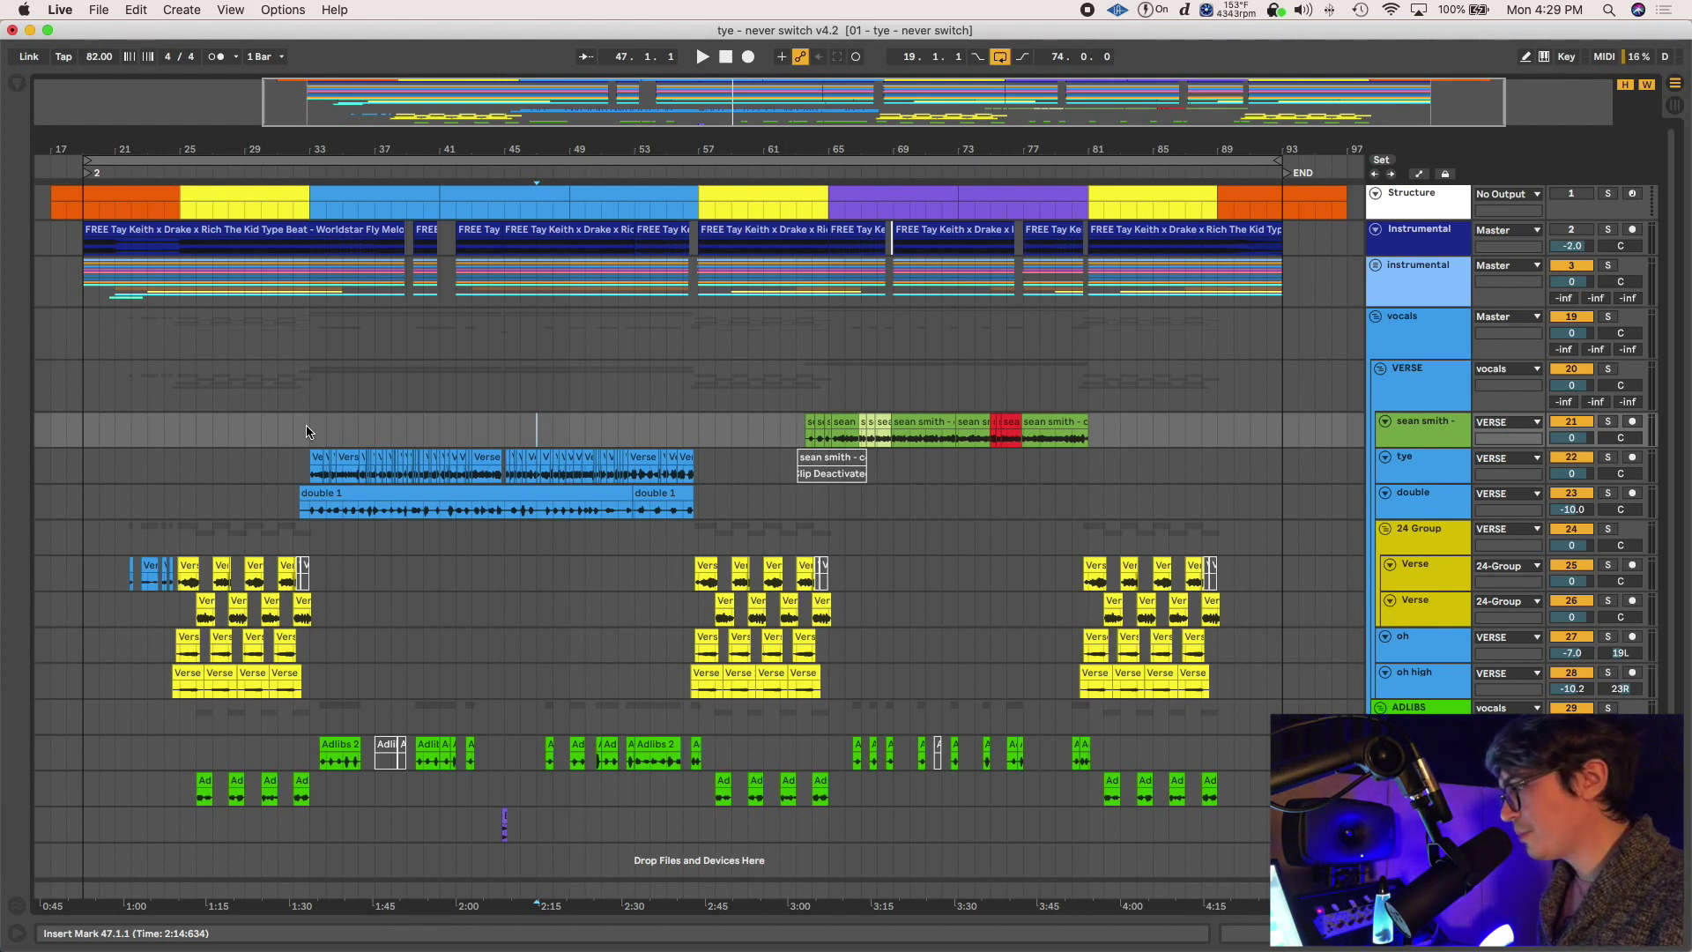
drag(308, 432, 697, 440)
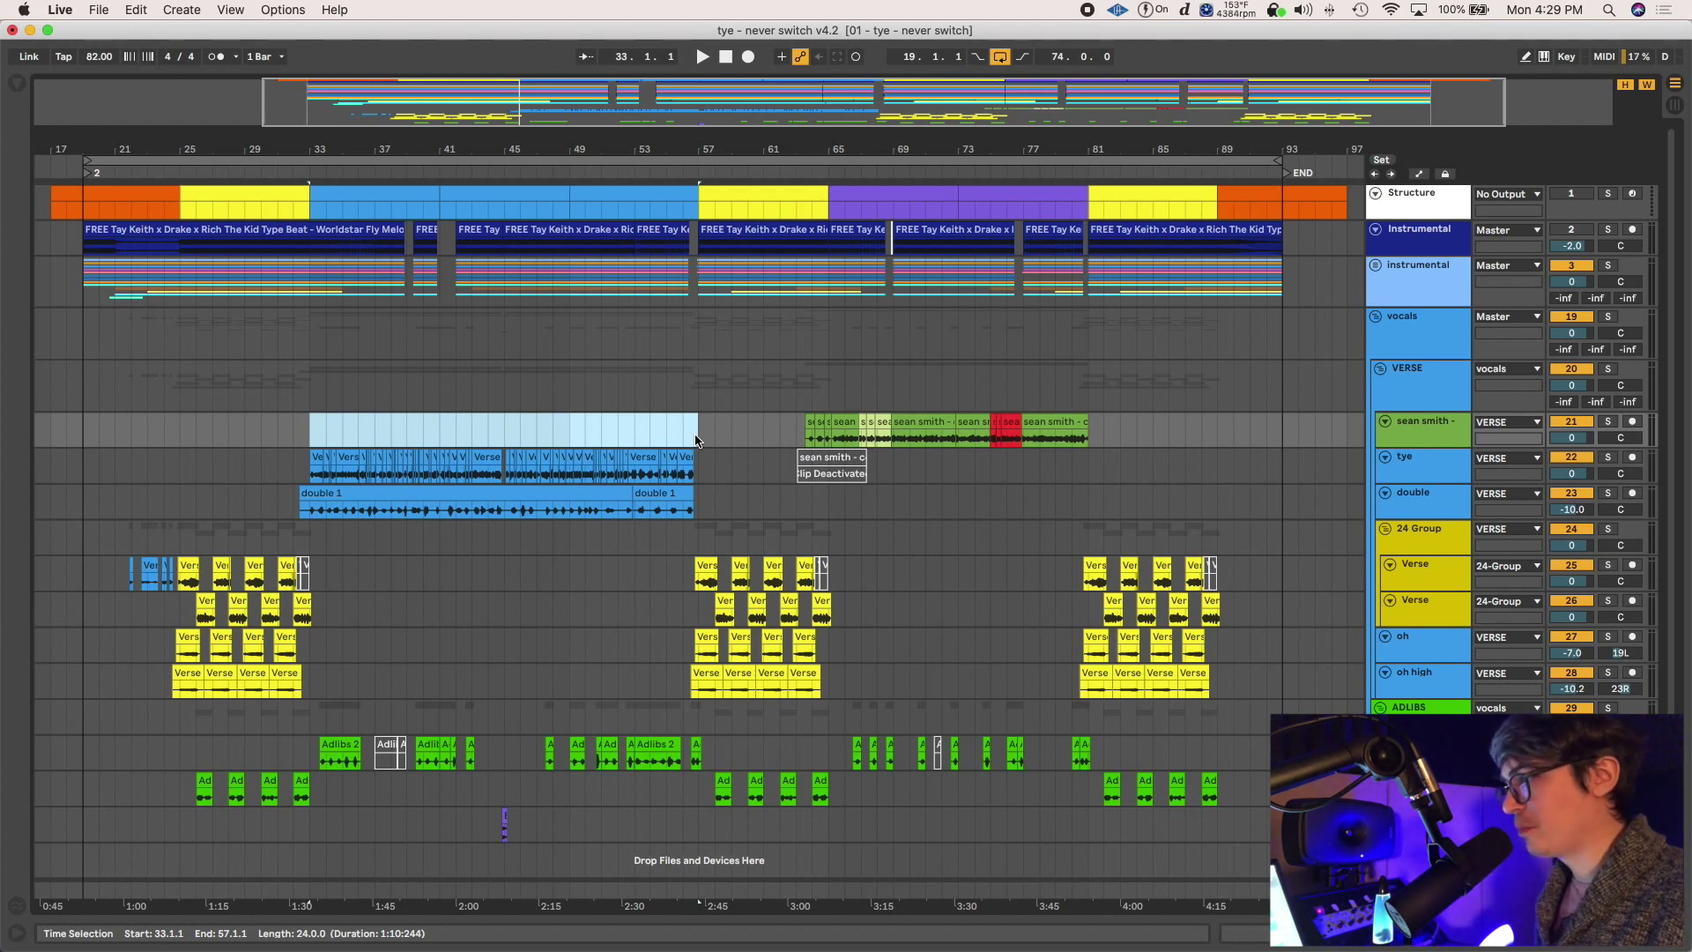
key(super+s)
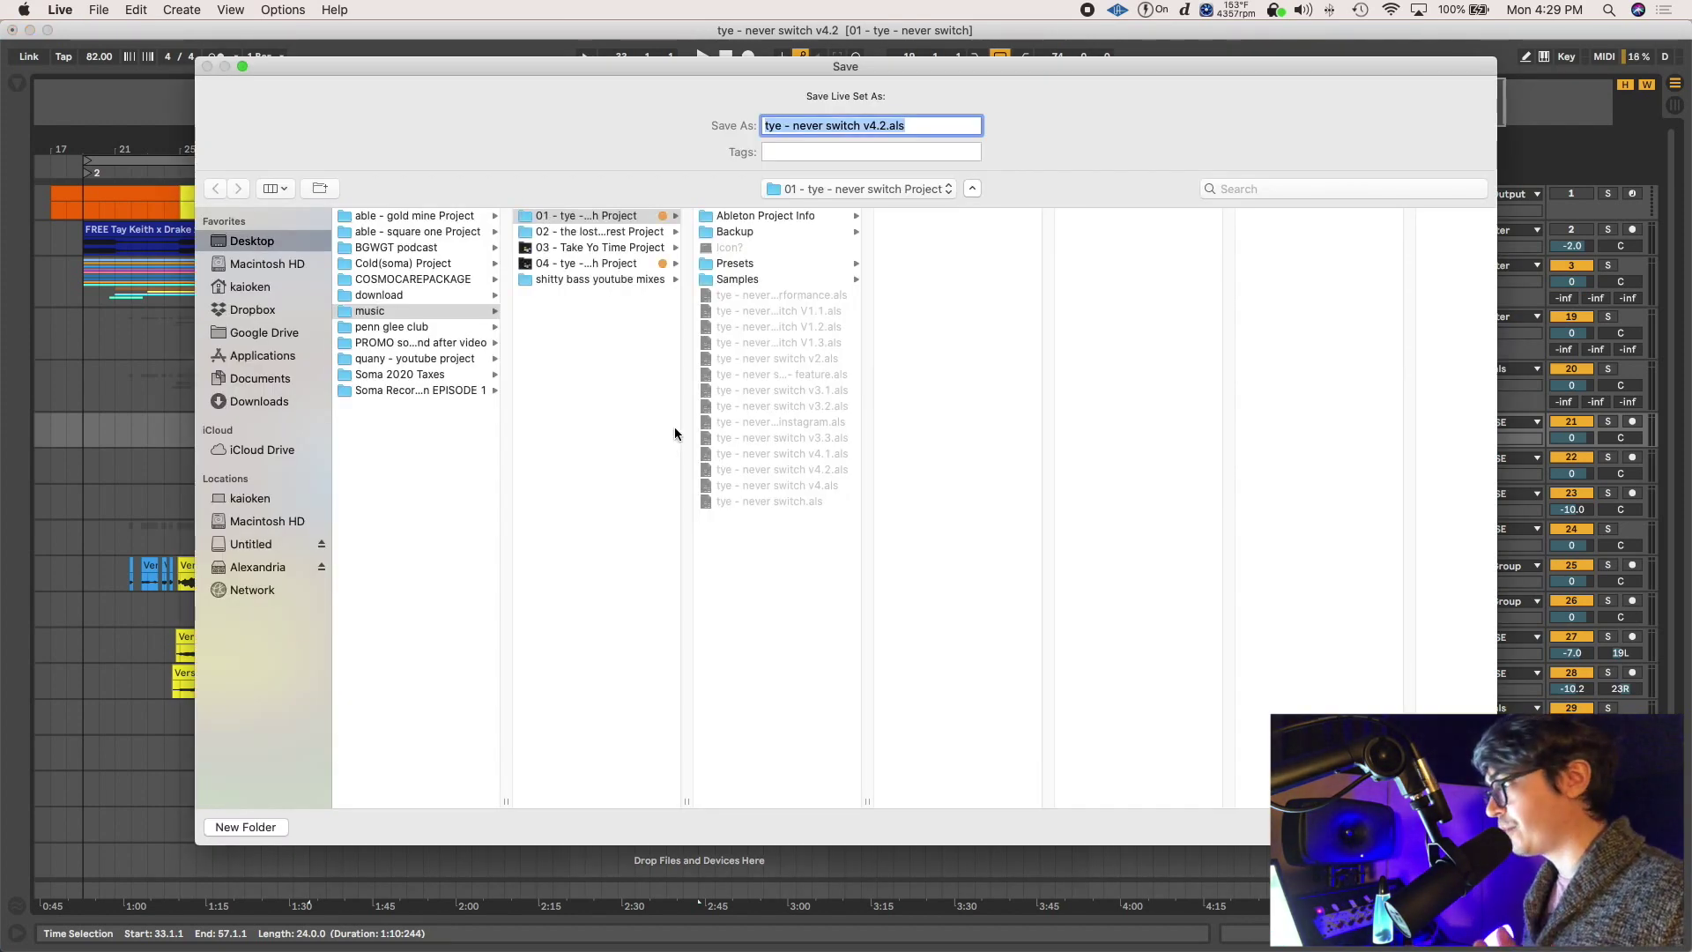
Widen the file column to read earlier versions, then save as 'tye - never switch v4.2.als'
drag(864, 799, 1014, 800)
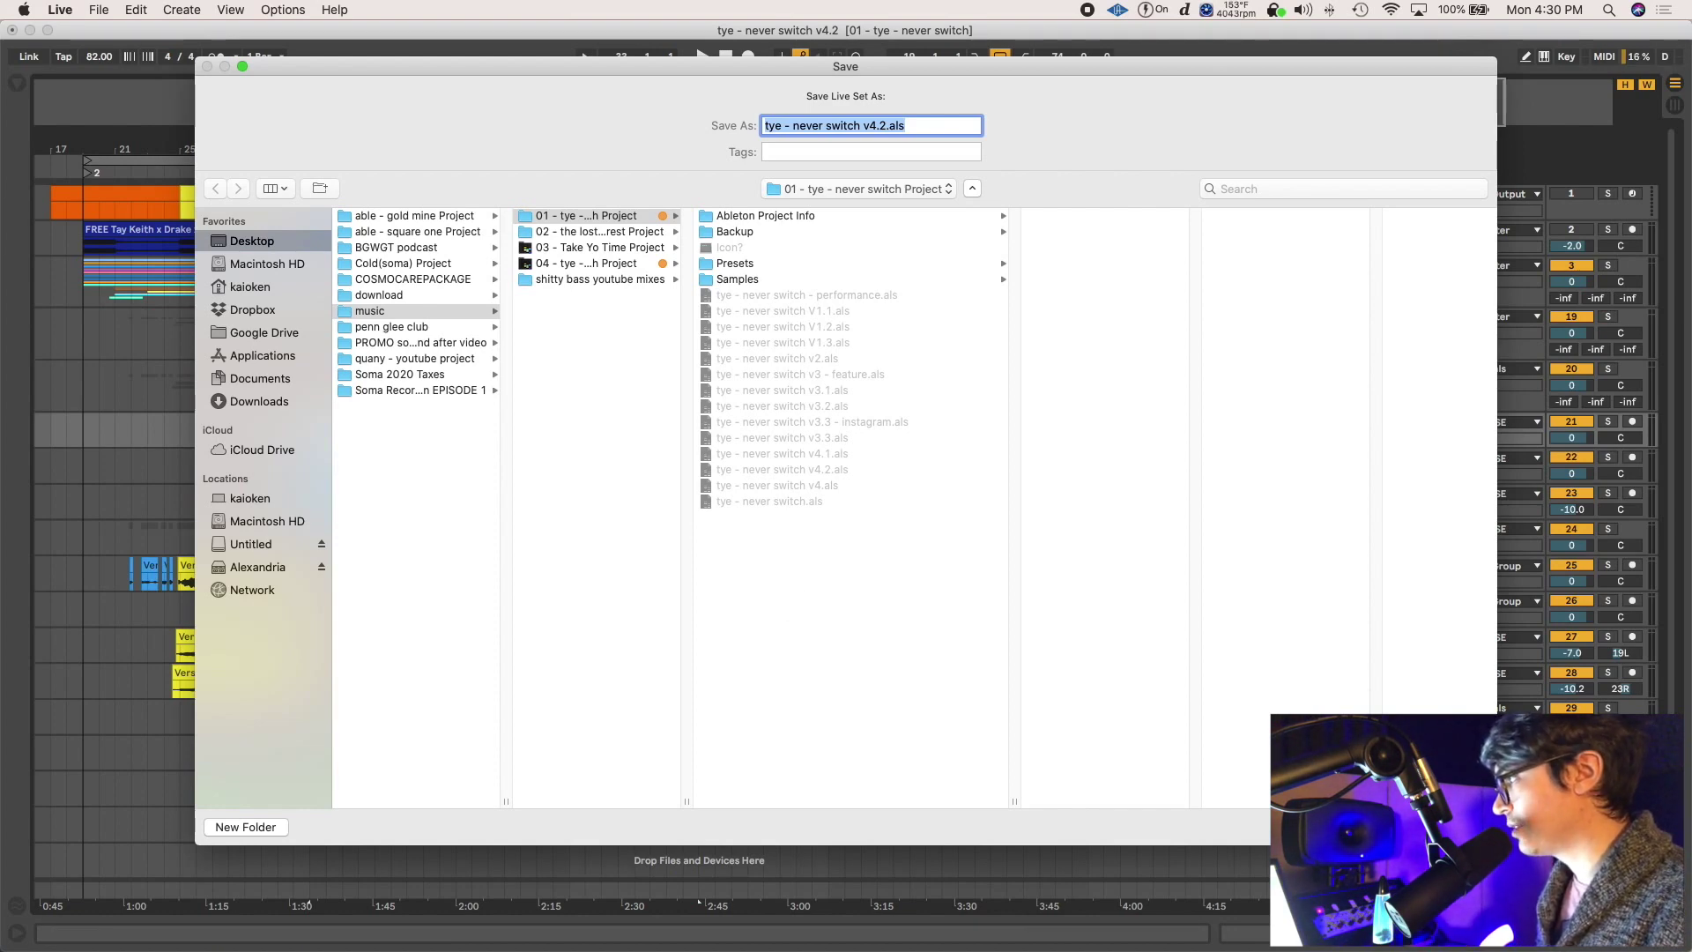
key(Escape)
Check the bars 33–41 section and double 1 clip, then add a locator at bar 27
click(656, 377)
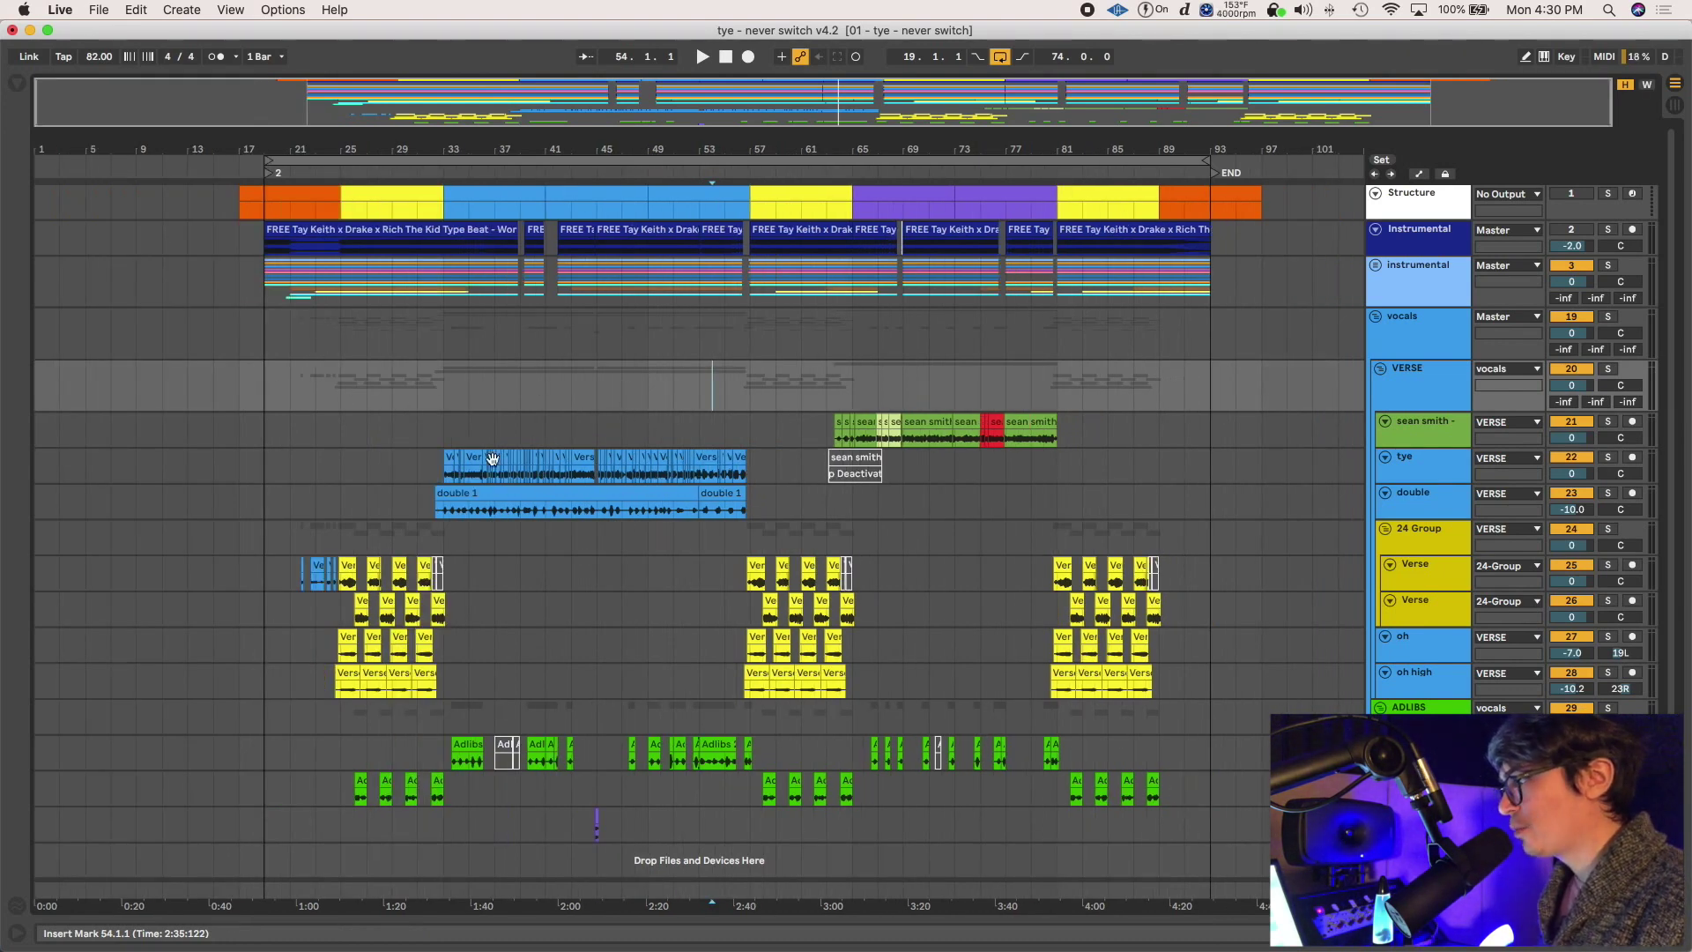
click(492, 196)
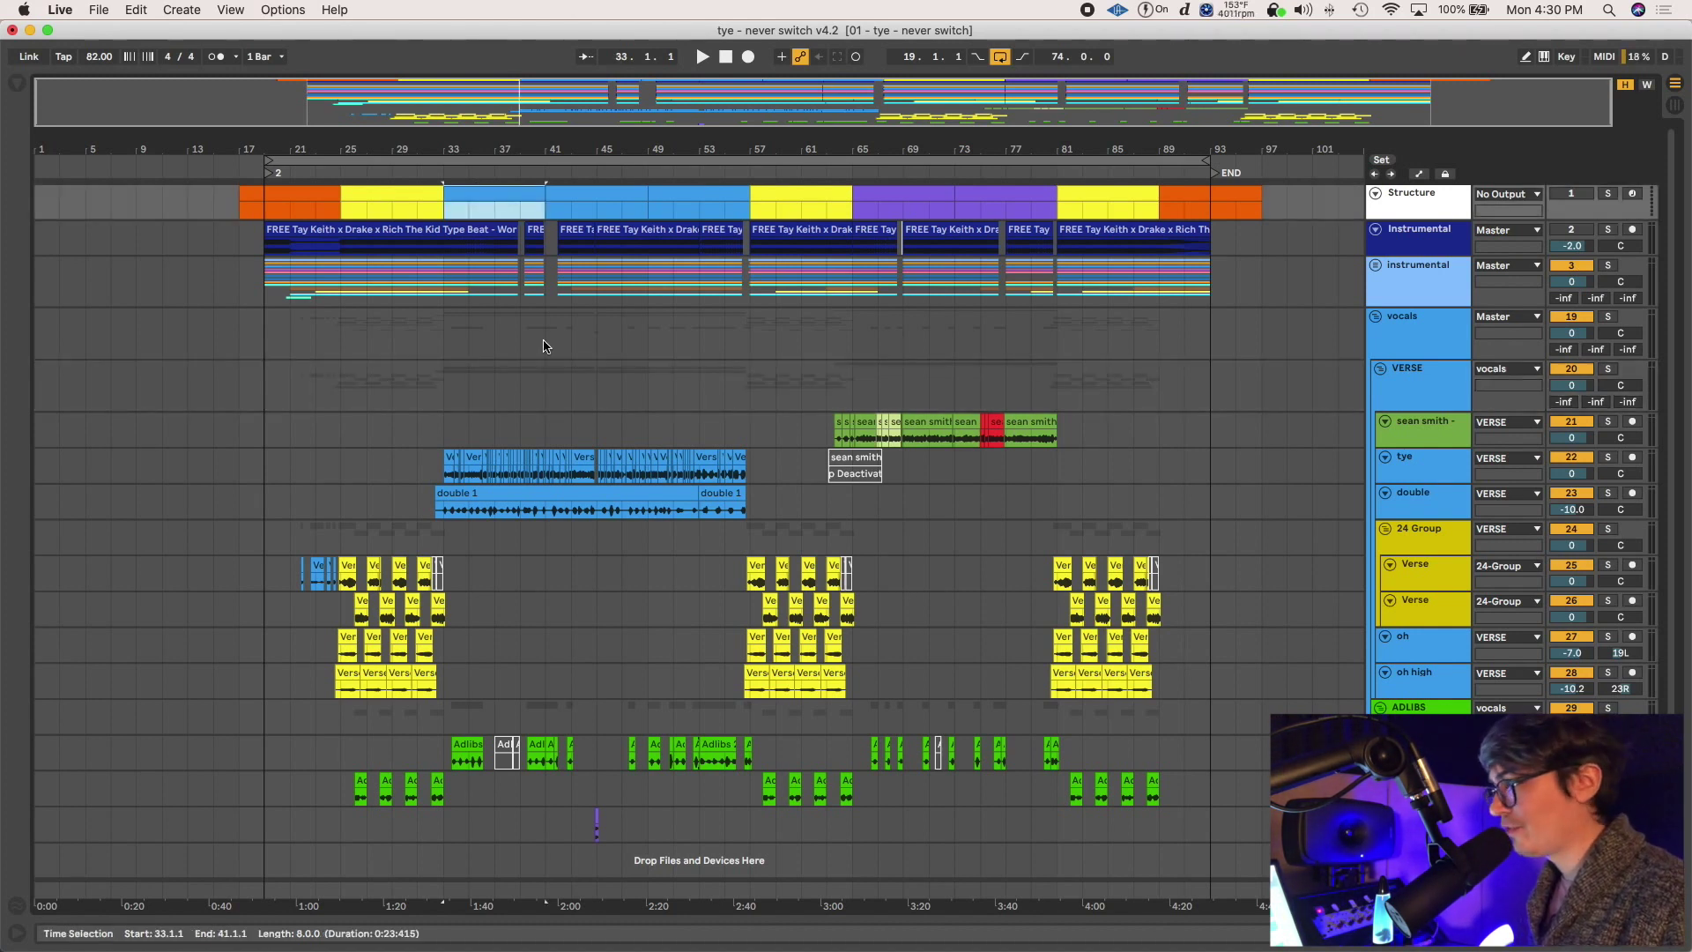
click(610, 495)
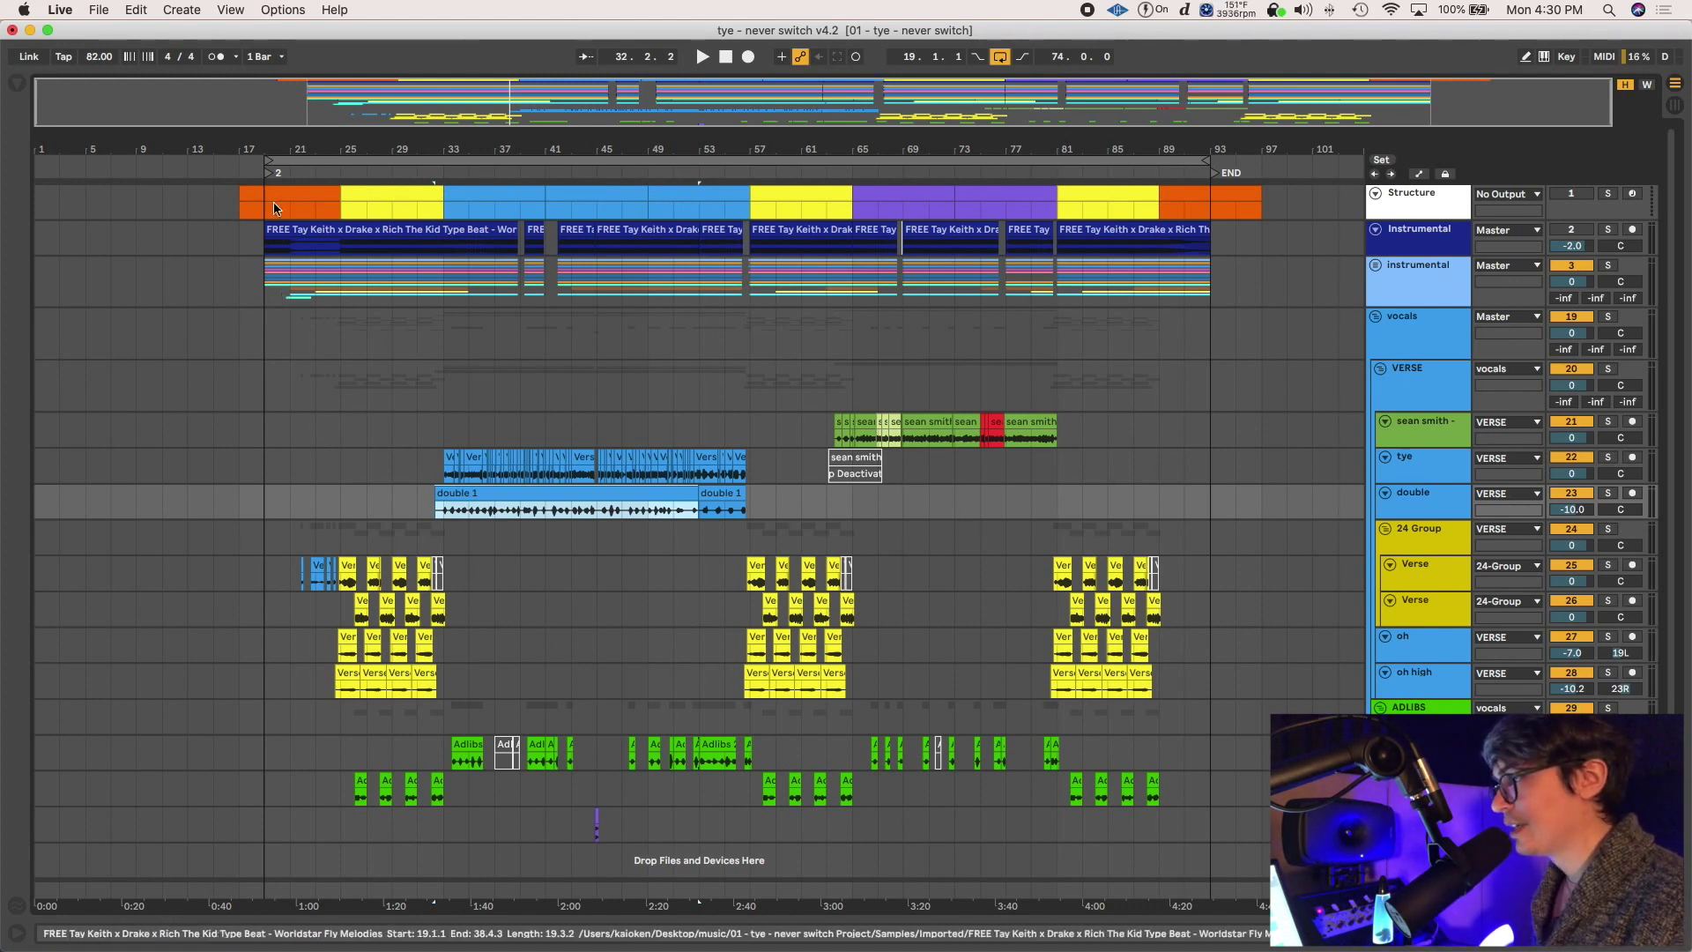
click(367, 318)
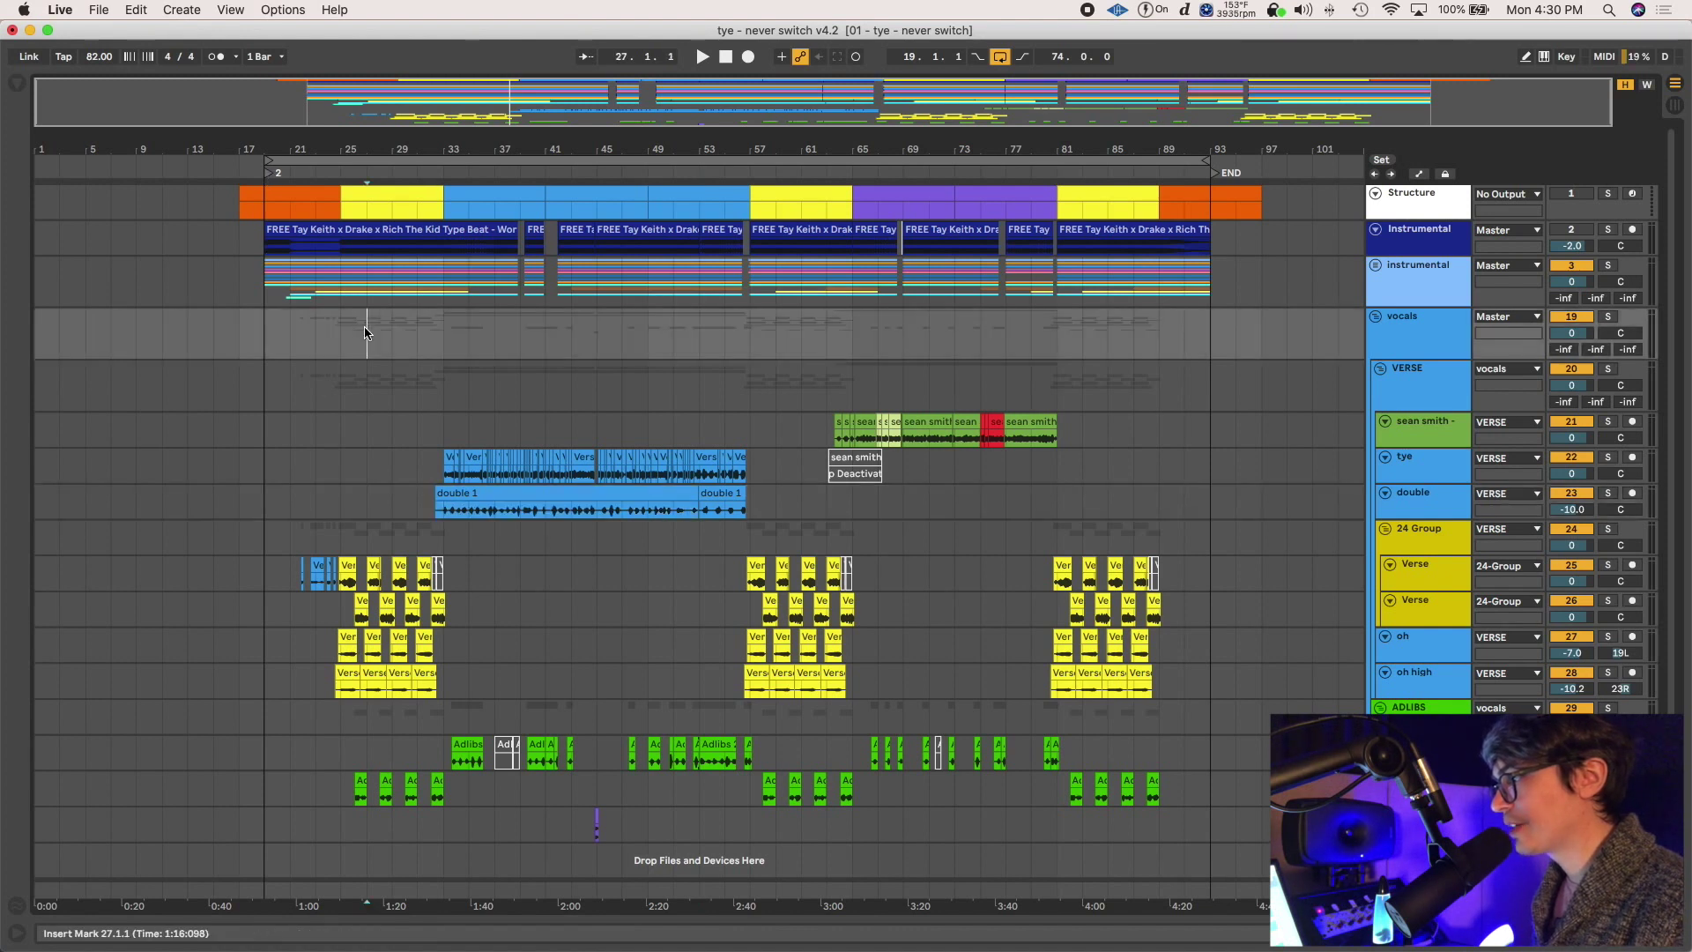
click(1381, 159)
Rename the new locator 'Start', delete locator 2, and move Start to bar 19
right_click(370, 176)
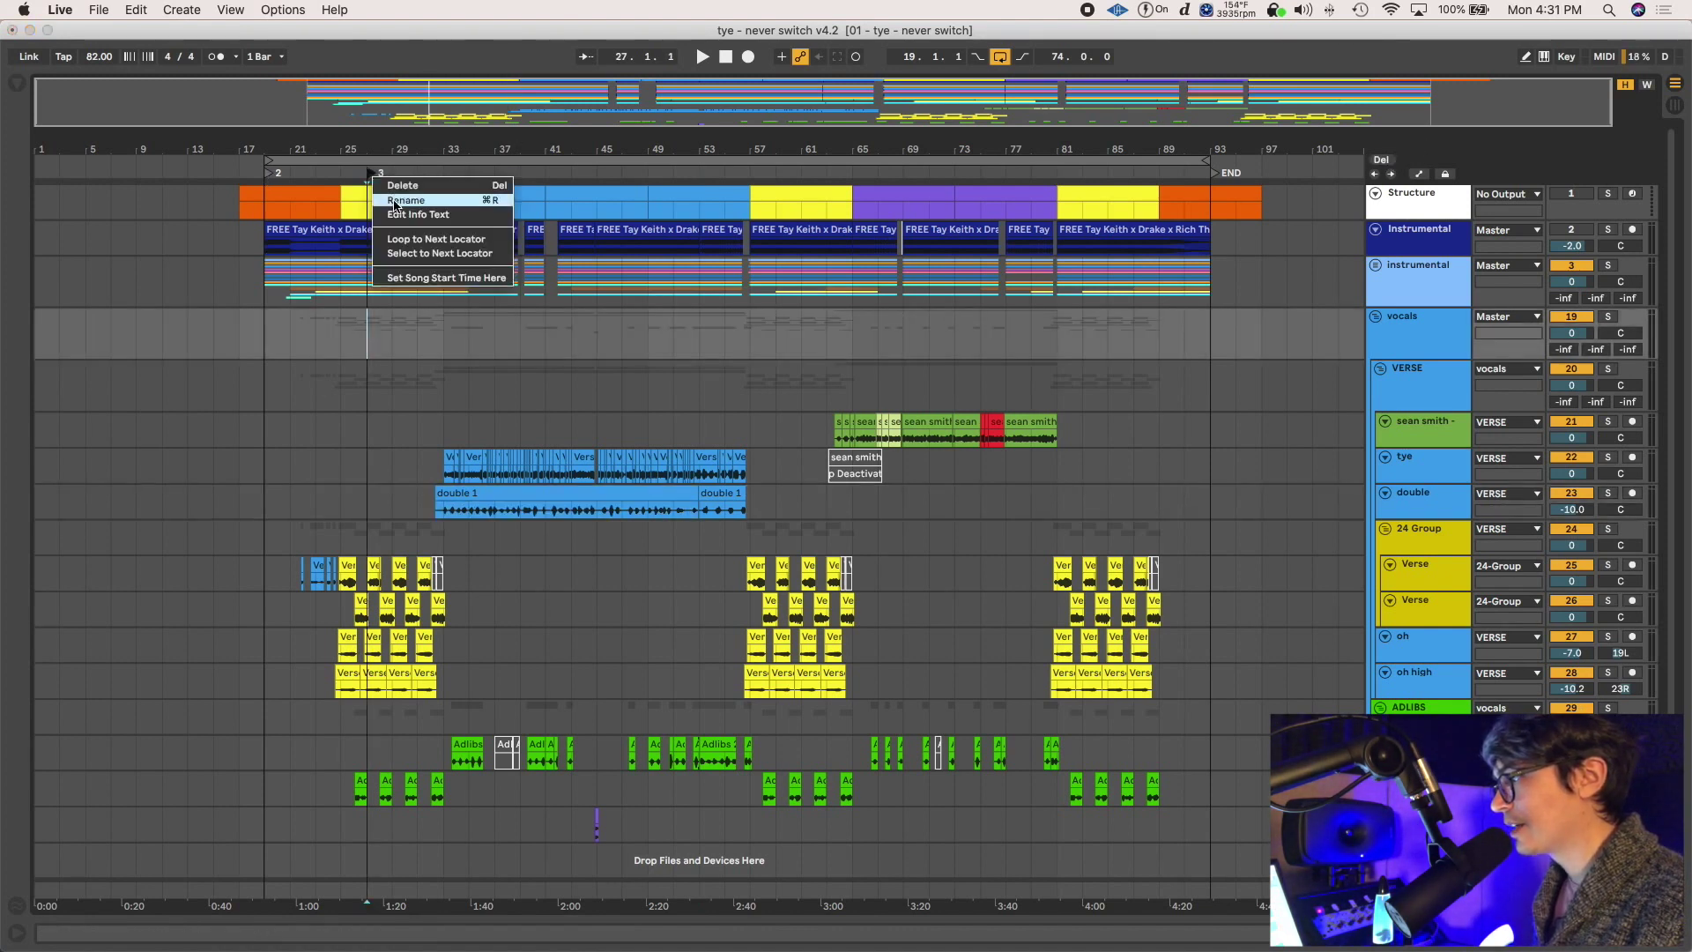
click(393, 198)
text(Sta)
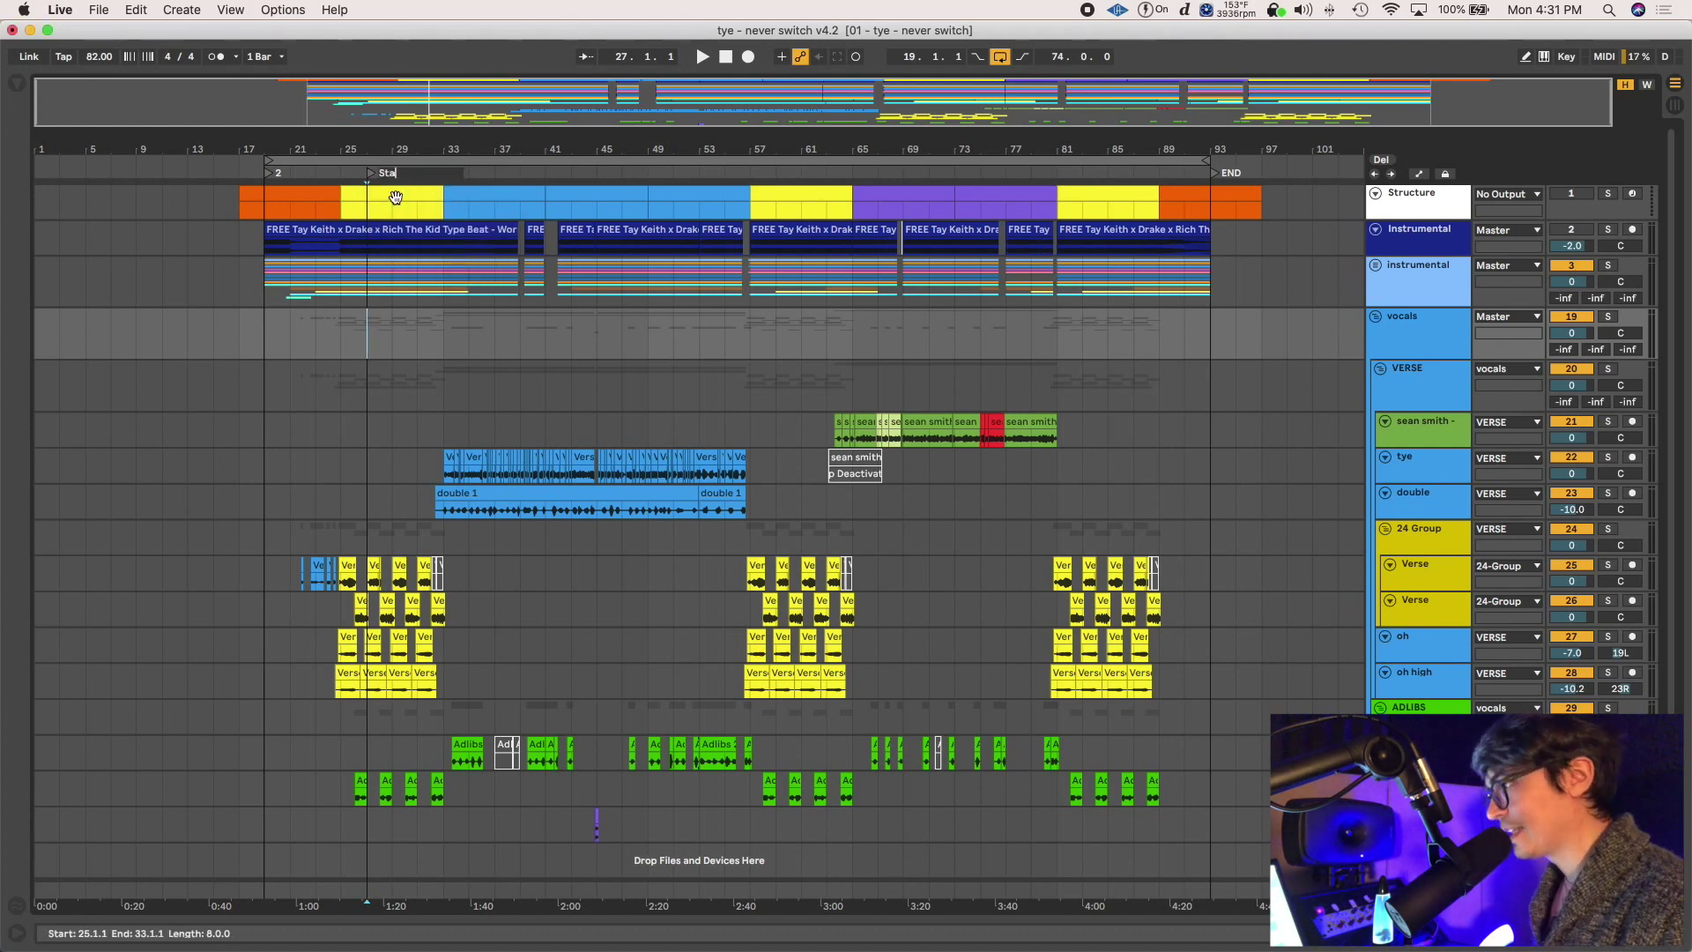
text(rt)
key(Return)
right_click(270, 176)
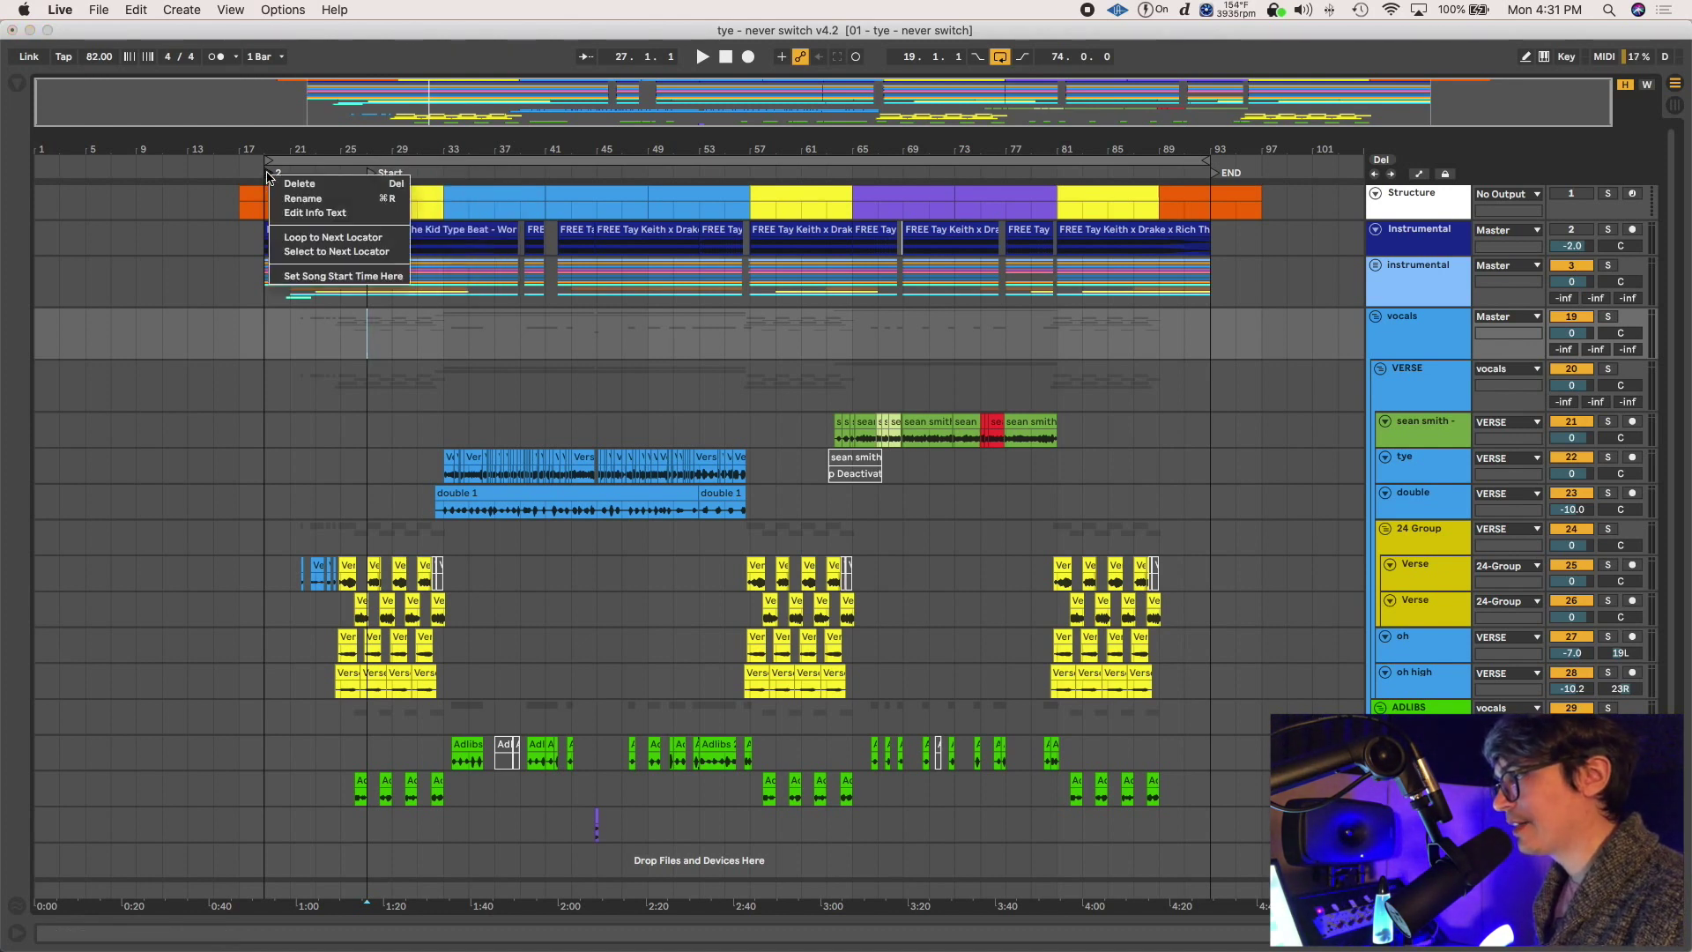
click(300, 183)
drag(370, 175, 269, 176)
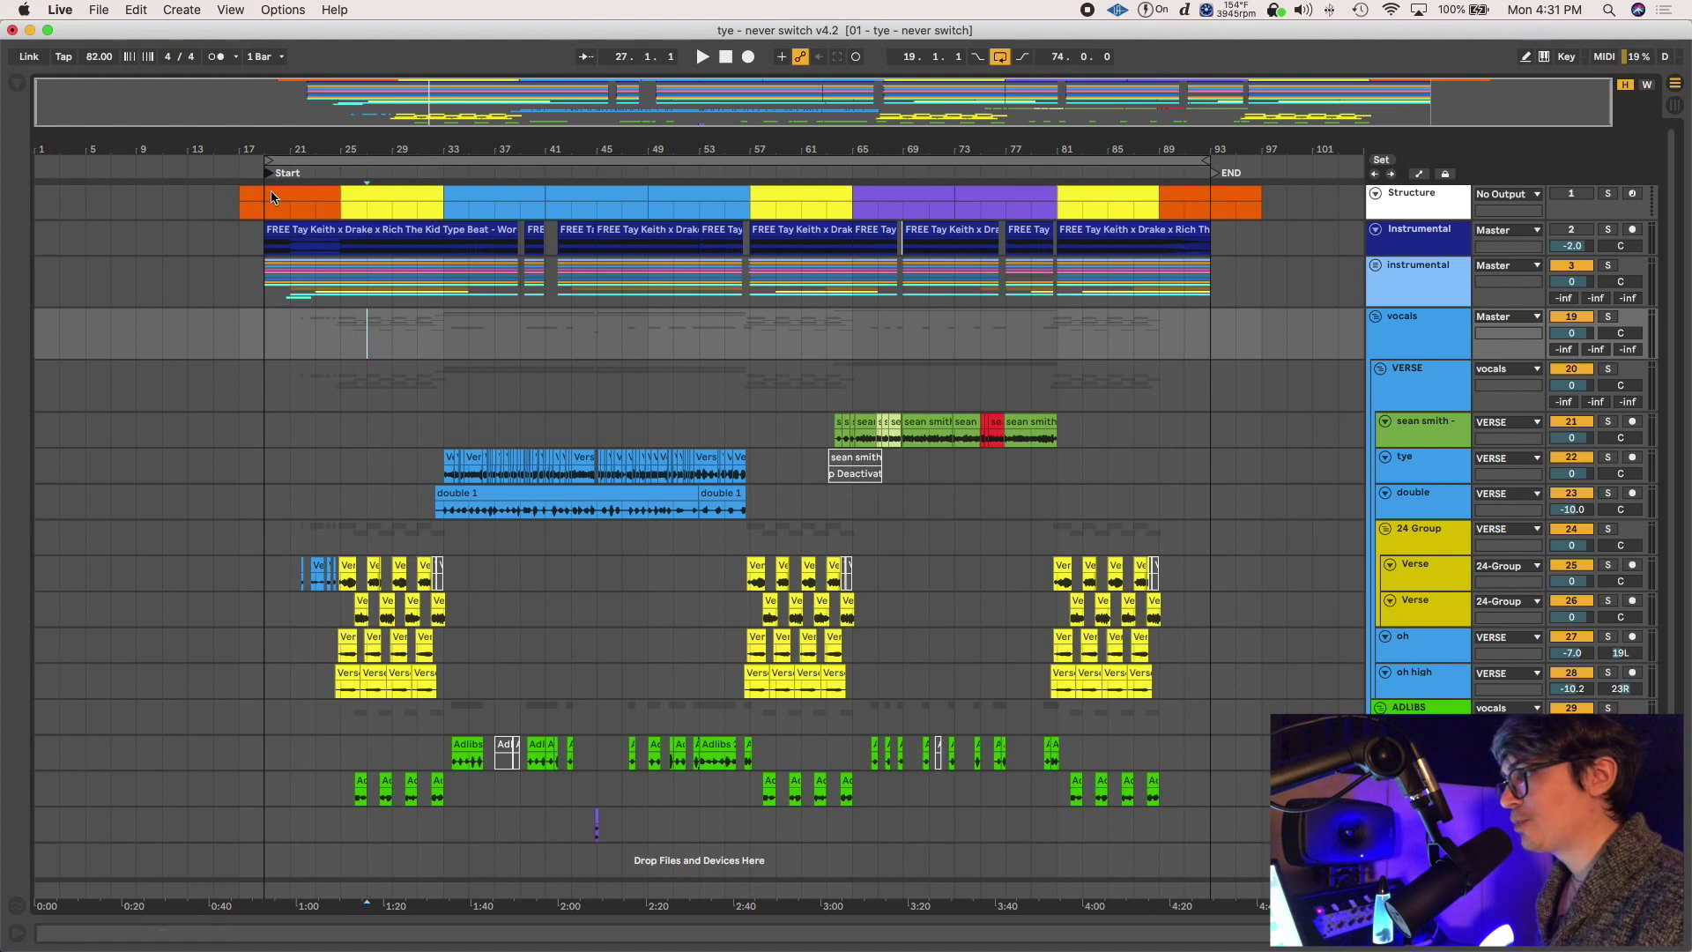
Audition the start and the ending from bar 91, then select bars 19–93 from Start to END
click(1215, 173)
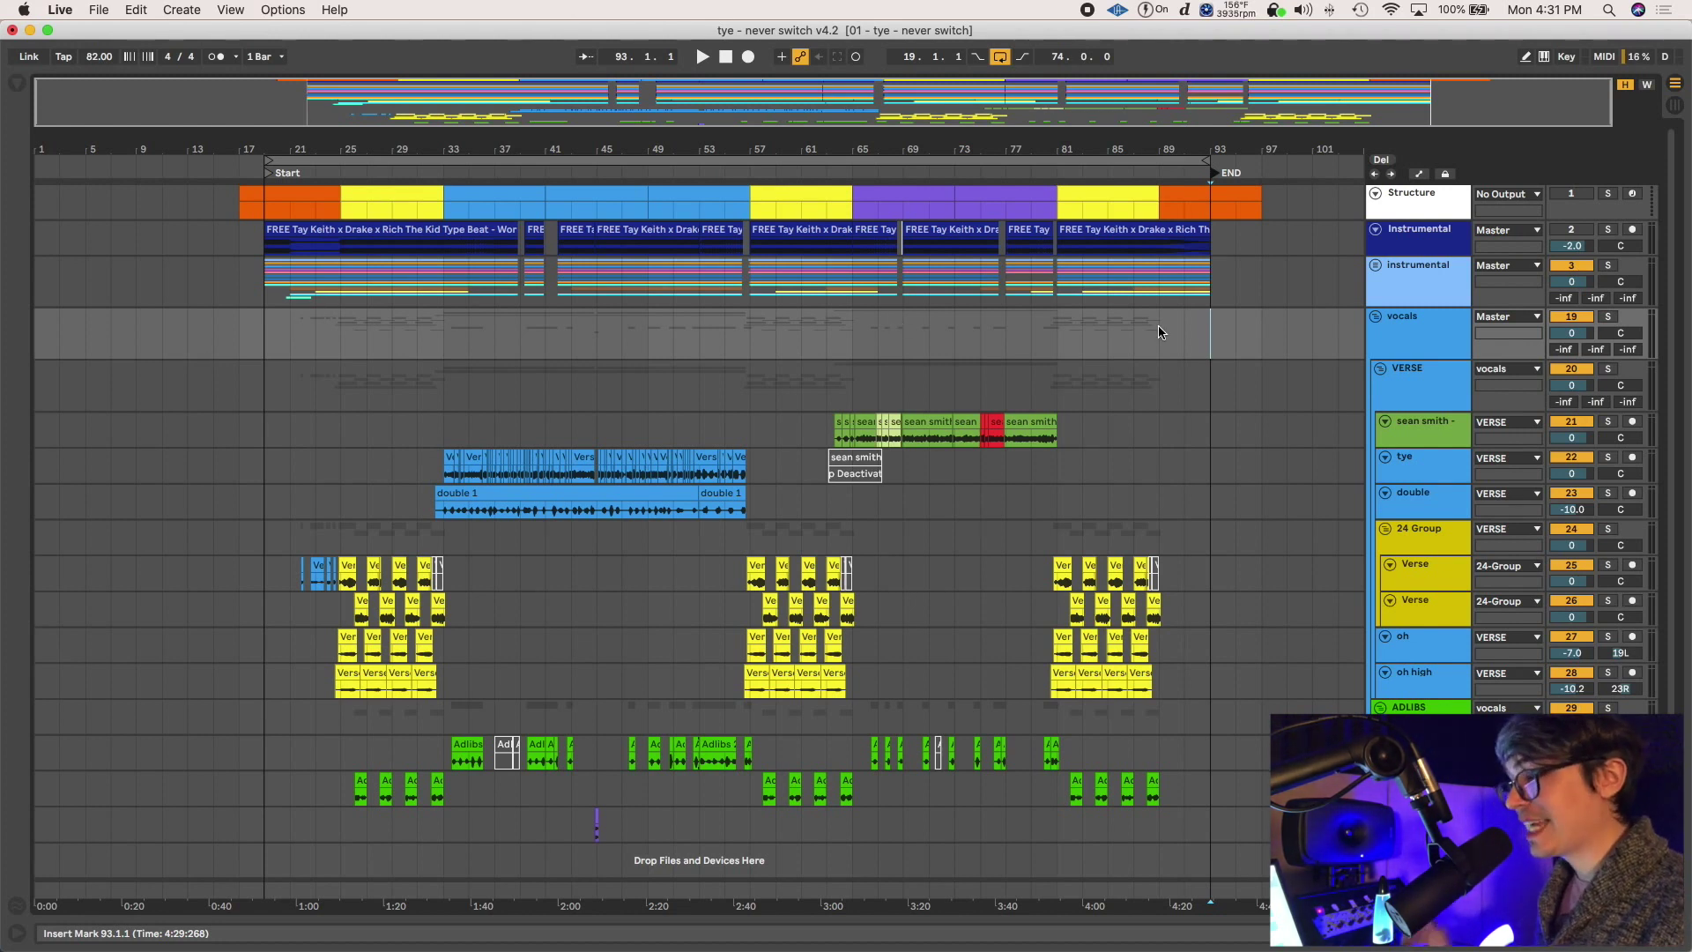
click(264, 342)
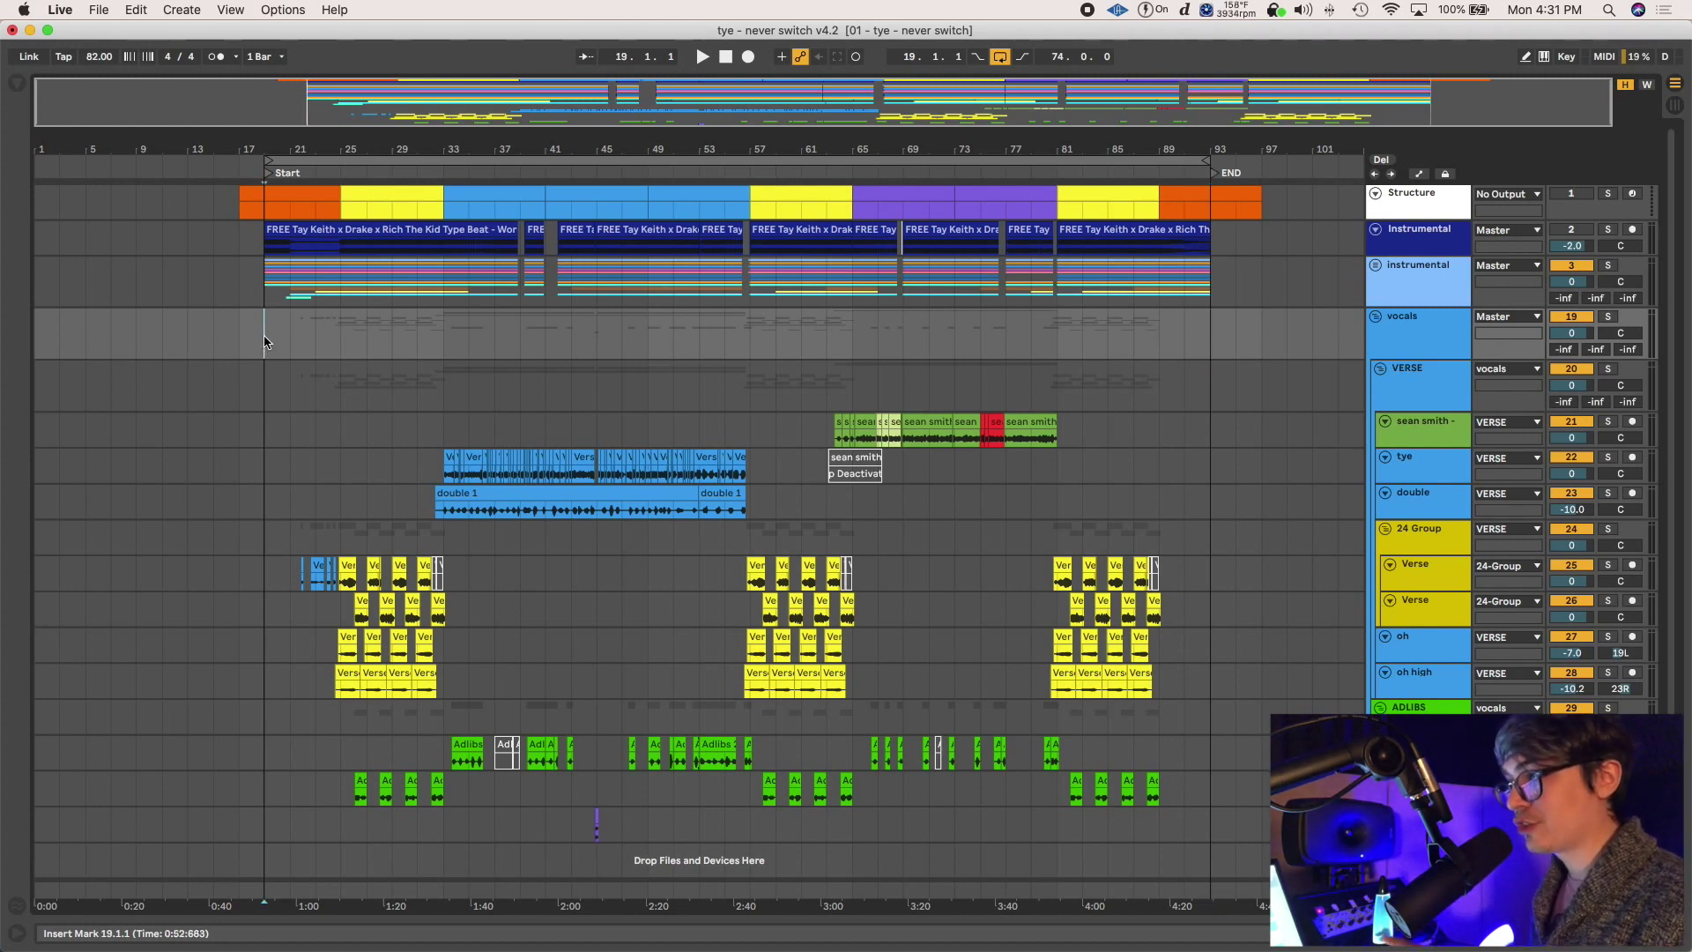
key(space)
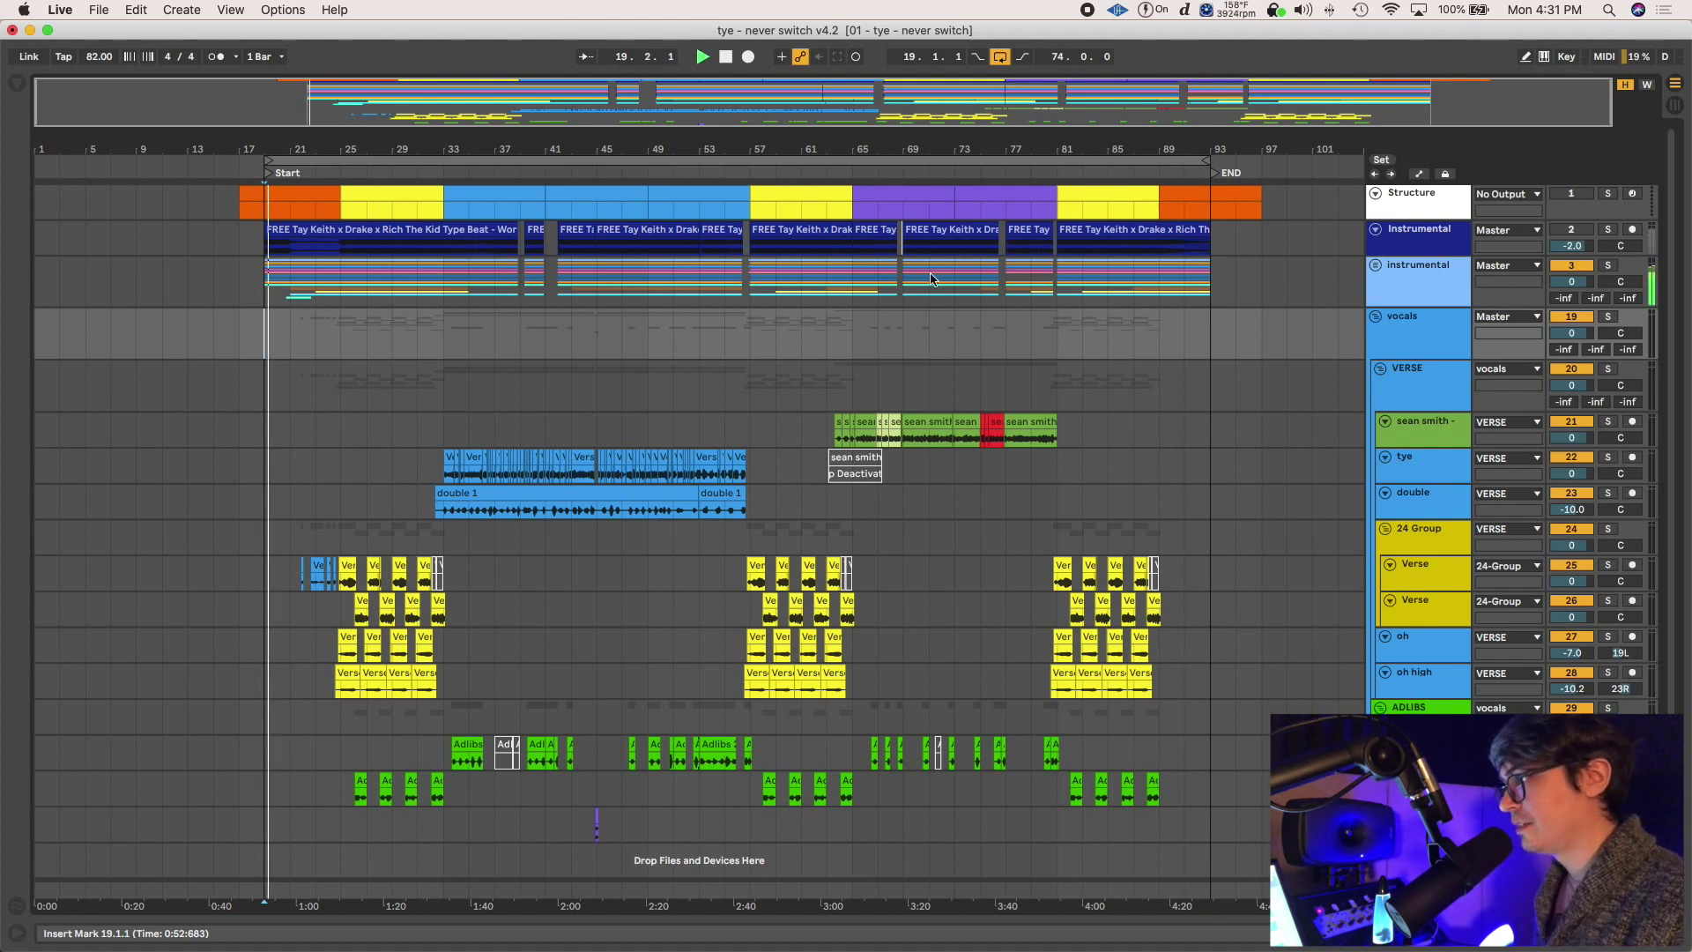
key(space)
click(1184, 331)
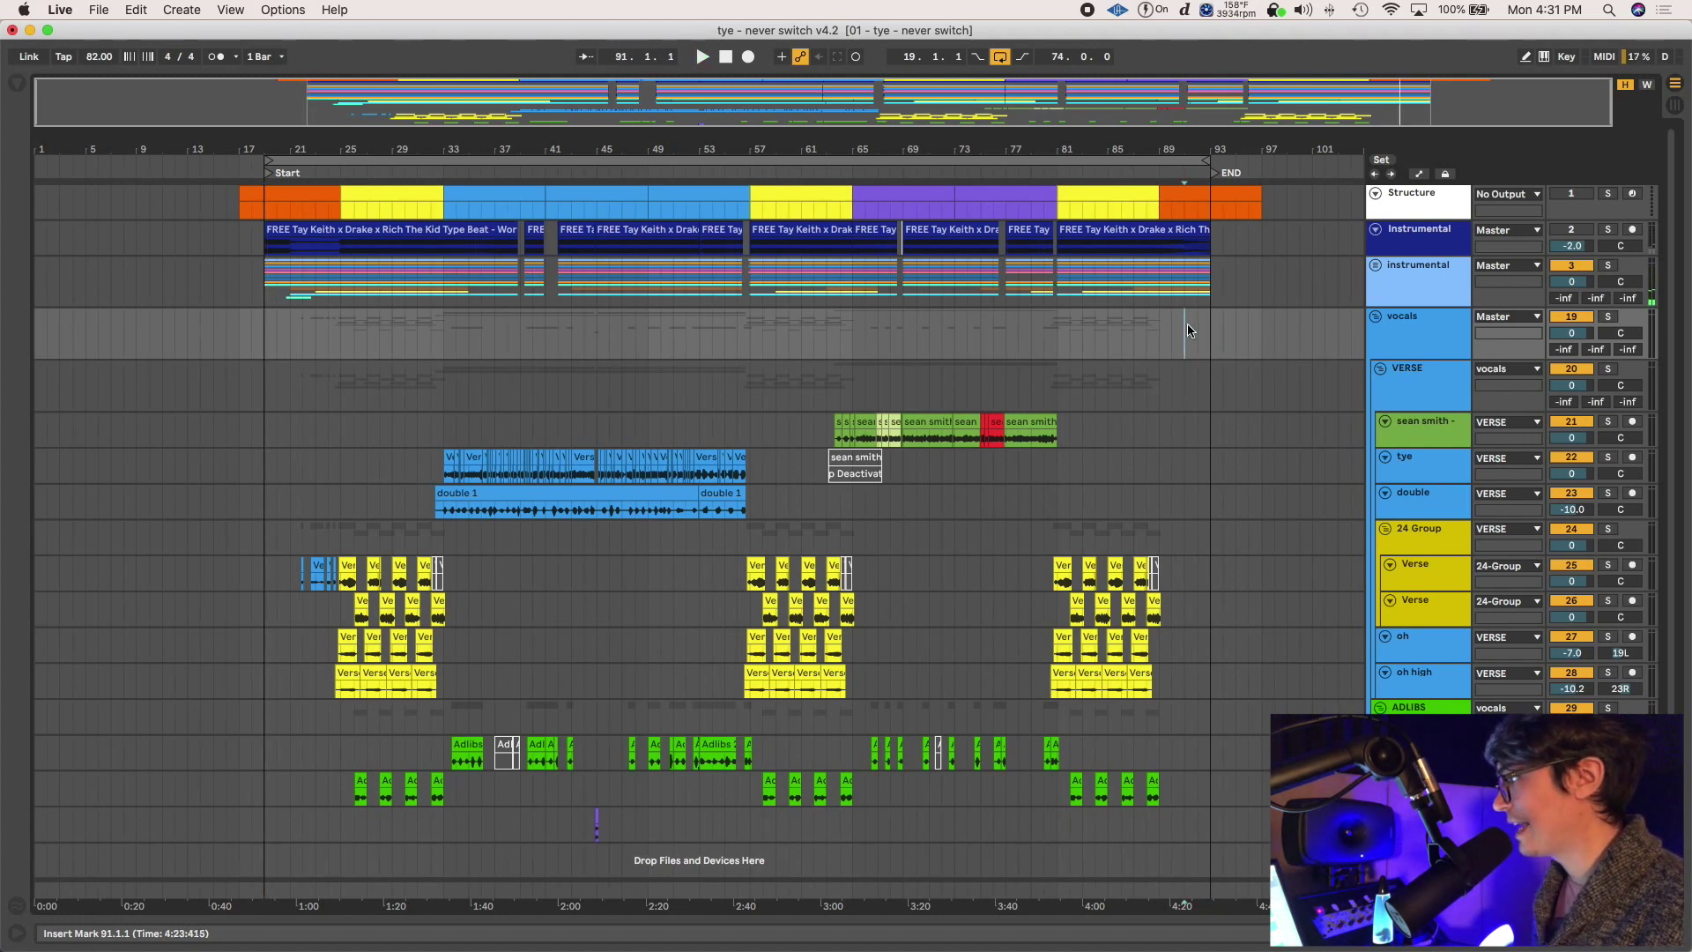
key(space)
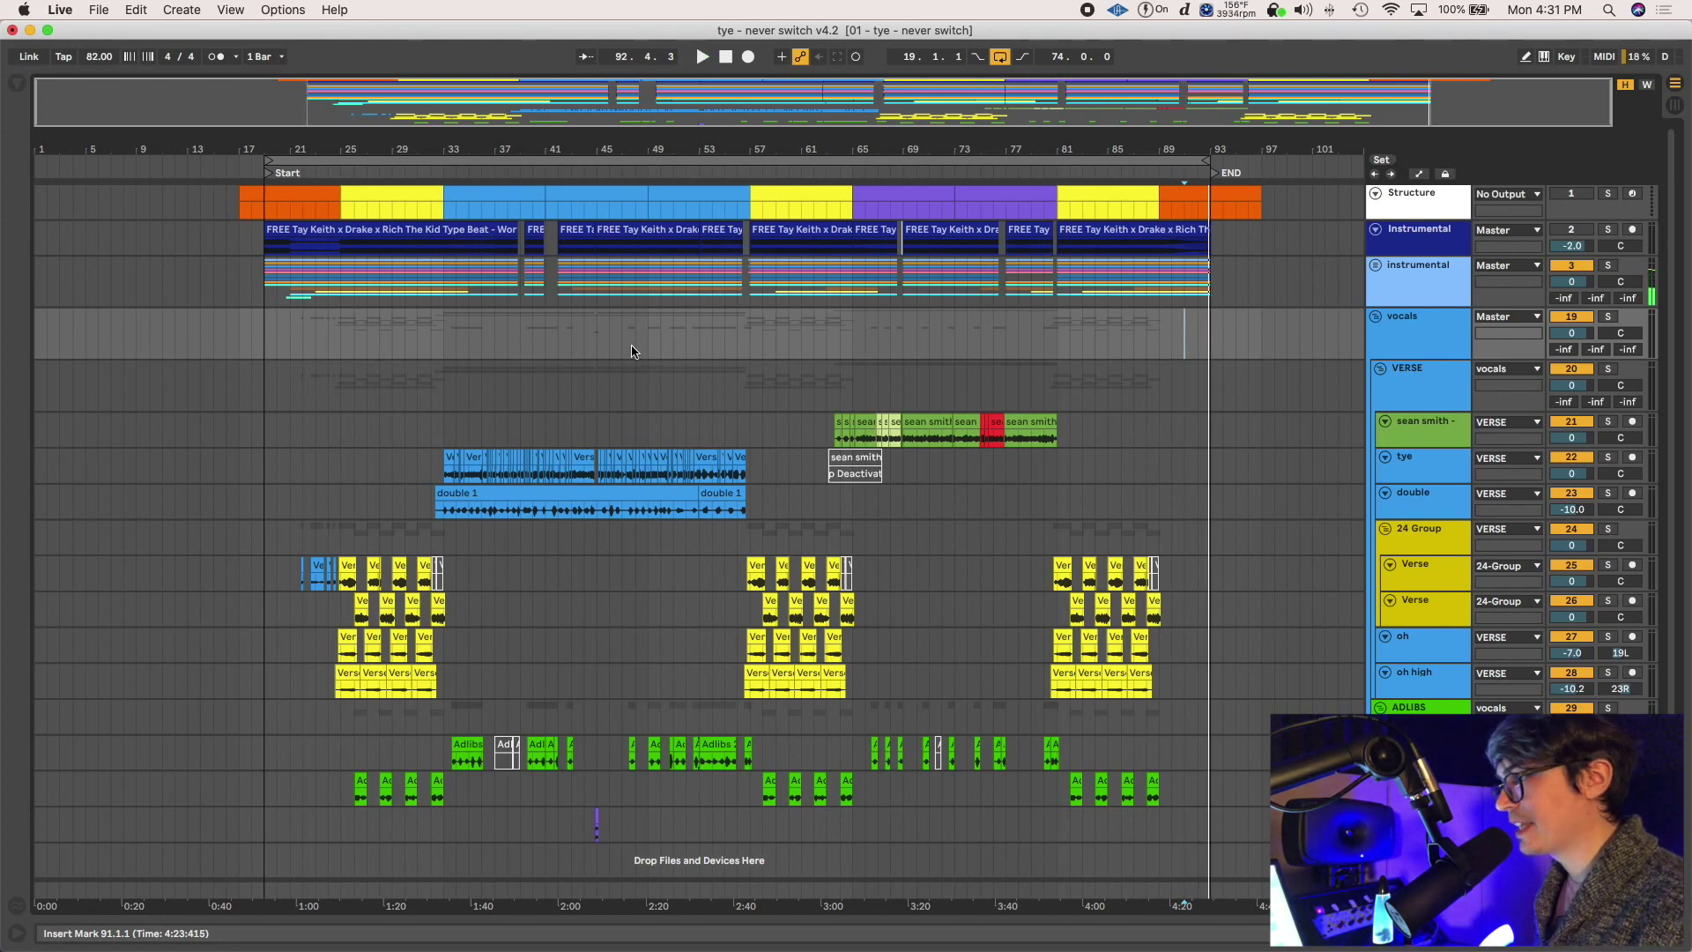
drag(266, 340, 1207, 353)
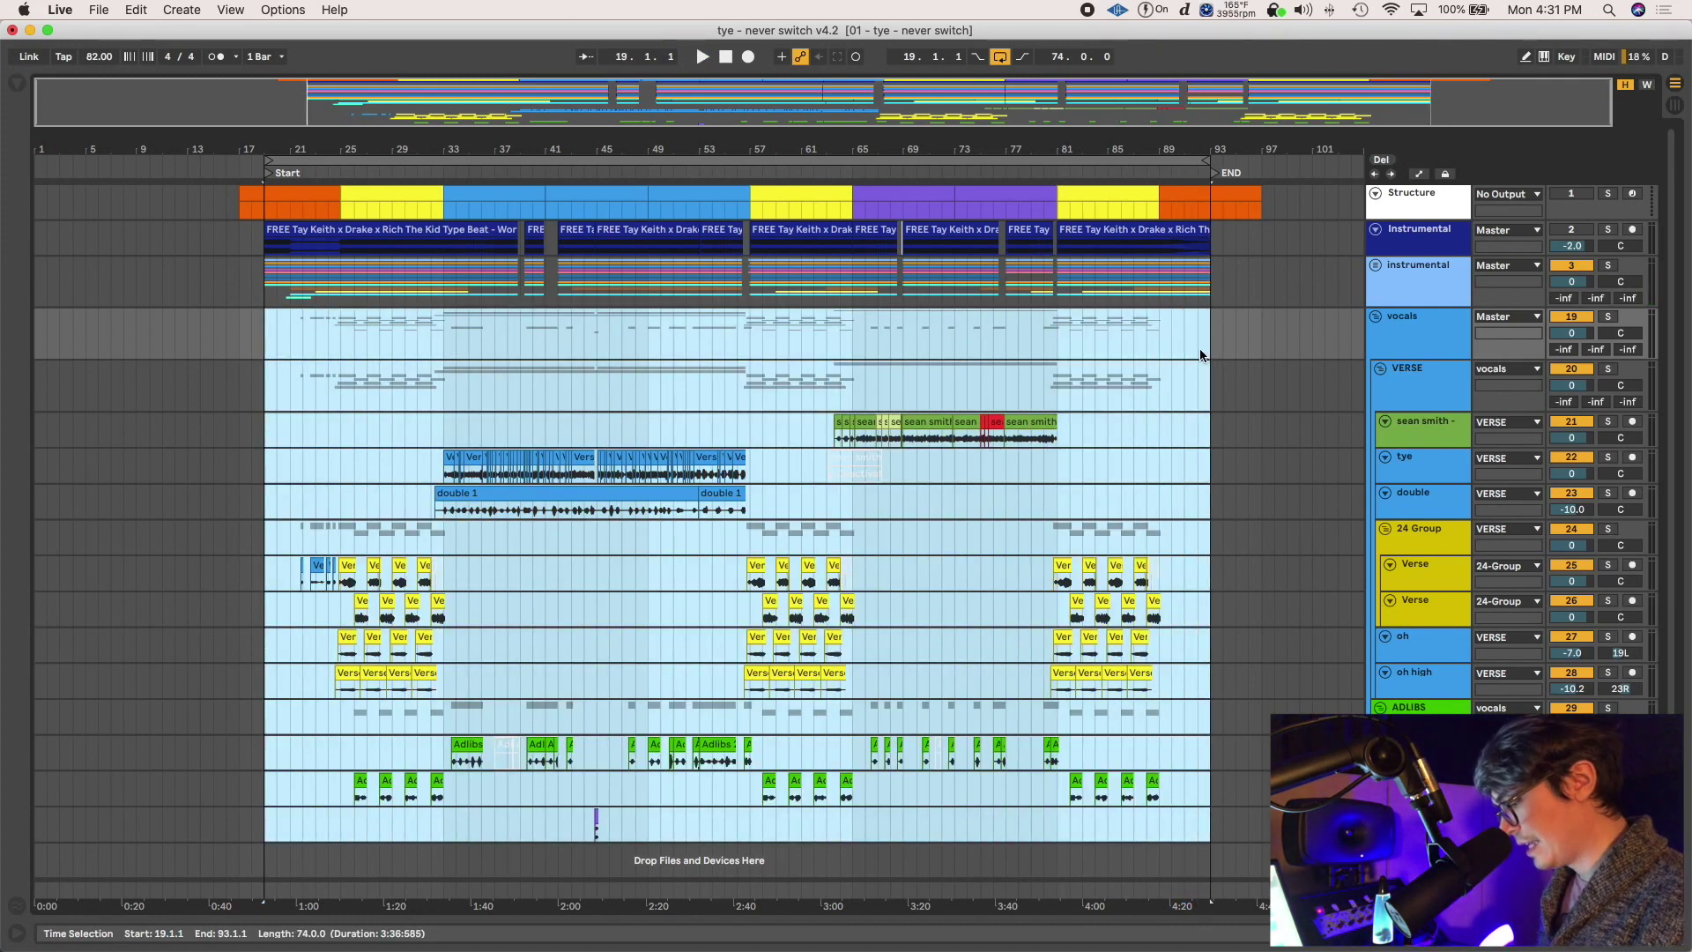
Turn Encode PCM on with WAV as the file type, then cancel the export without rendering
key(super+shift+r)
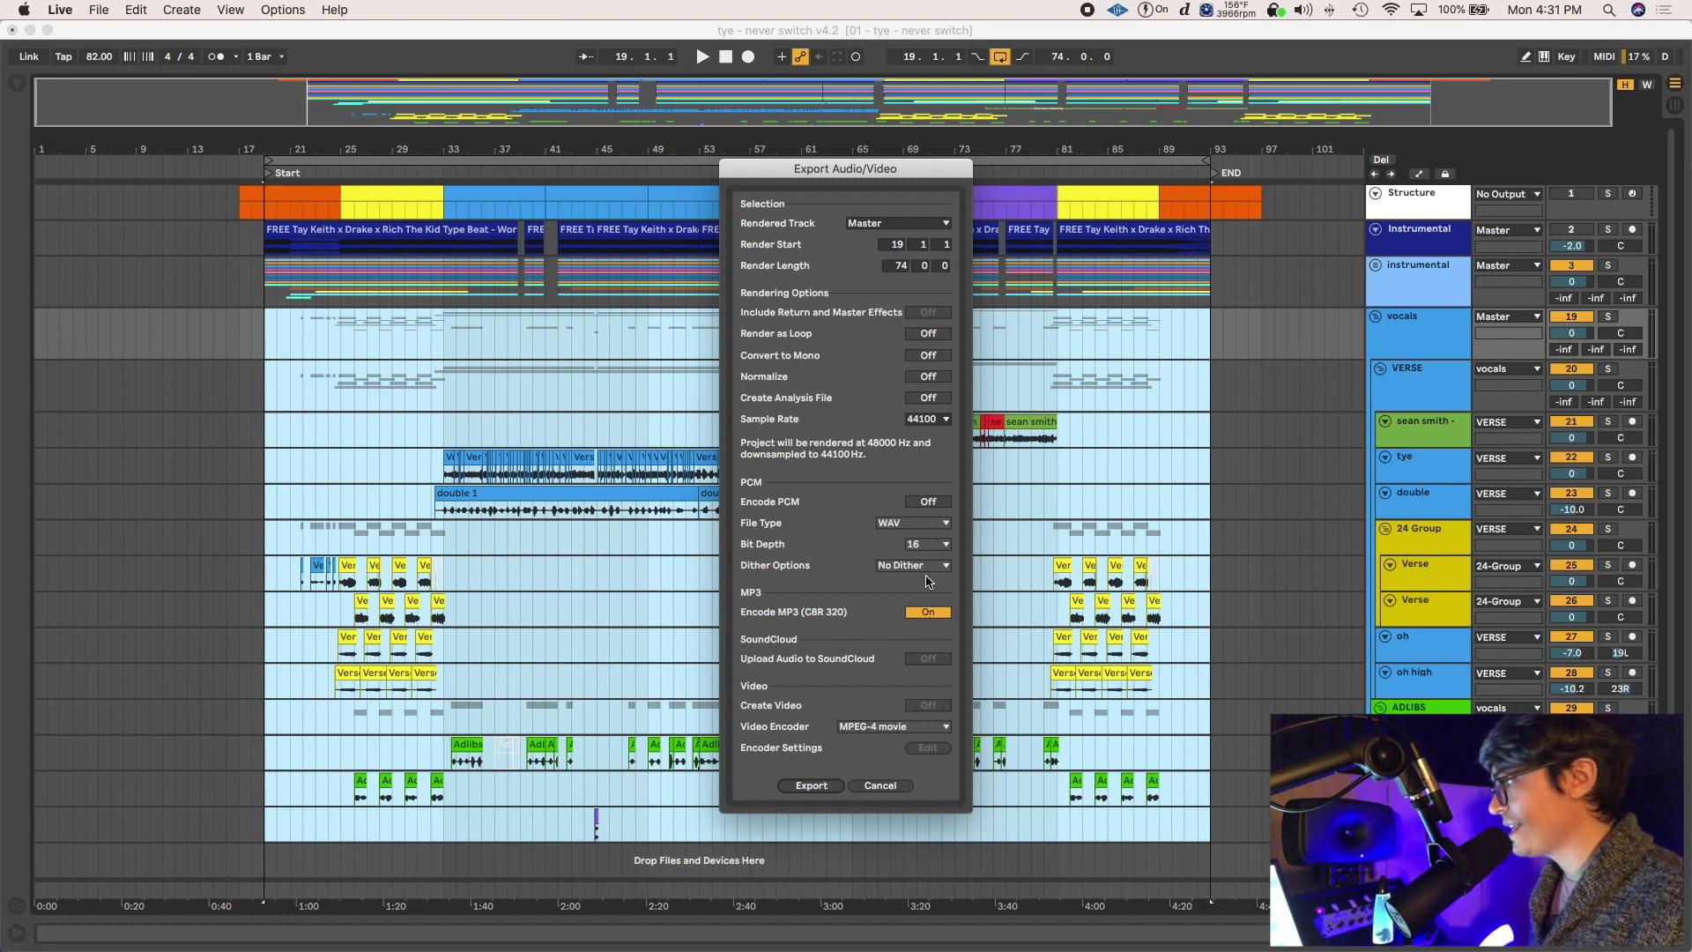
click(936, 499)
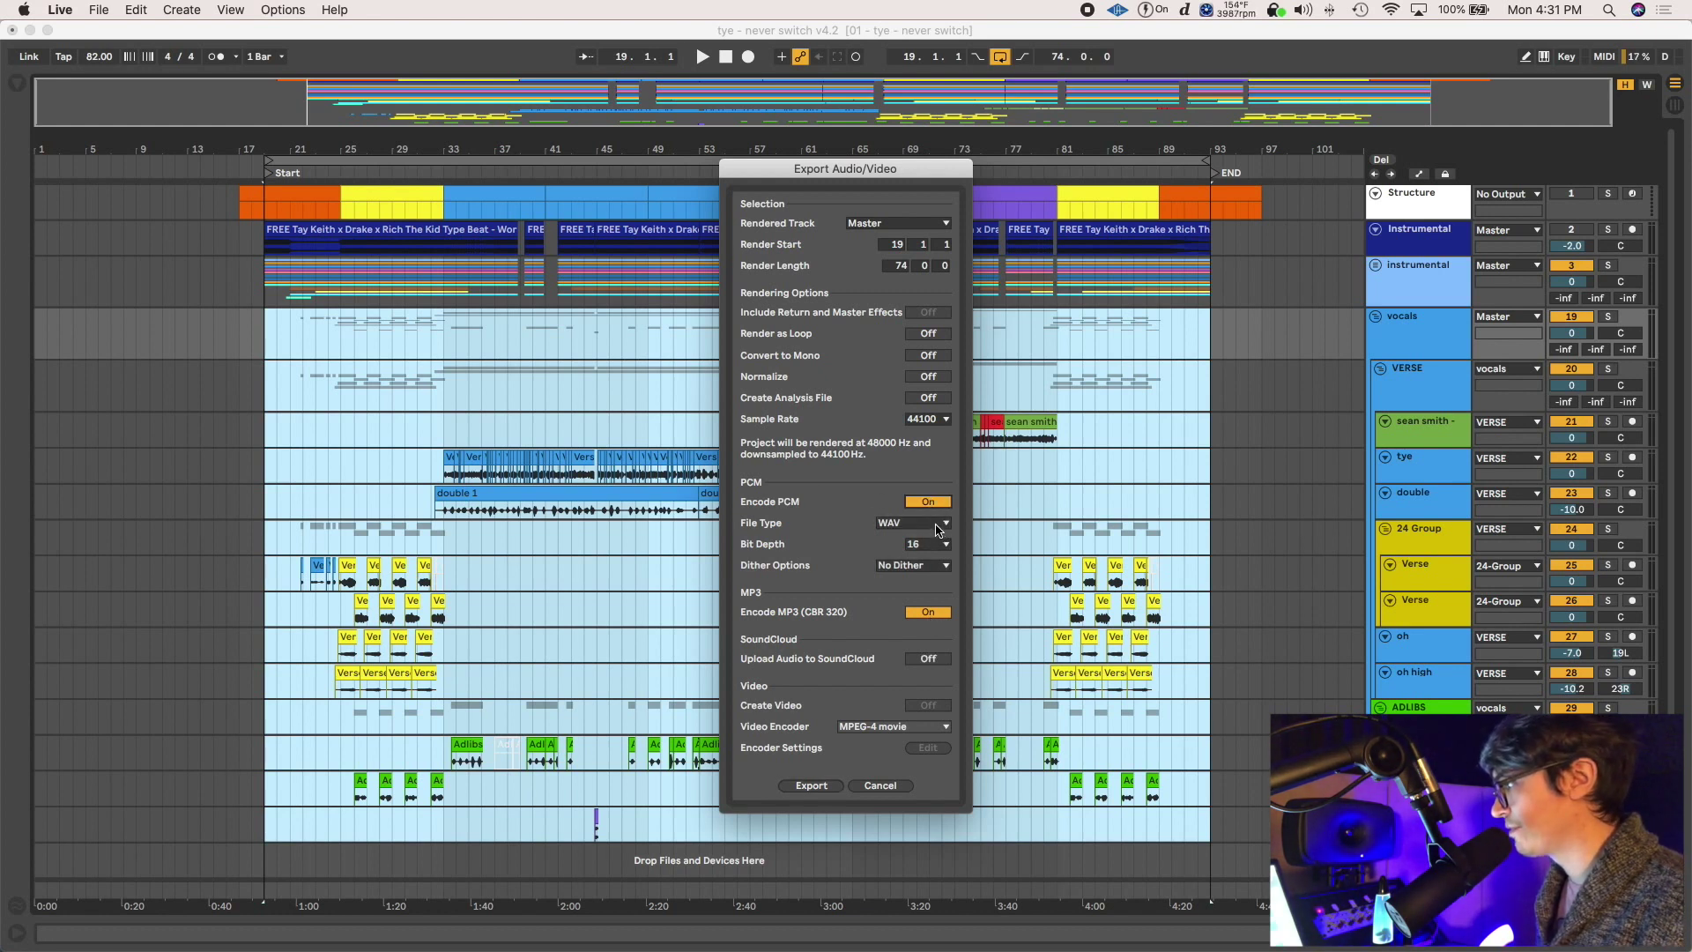
click(940, 525)
click(939, 527)
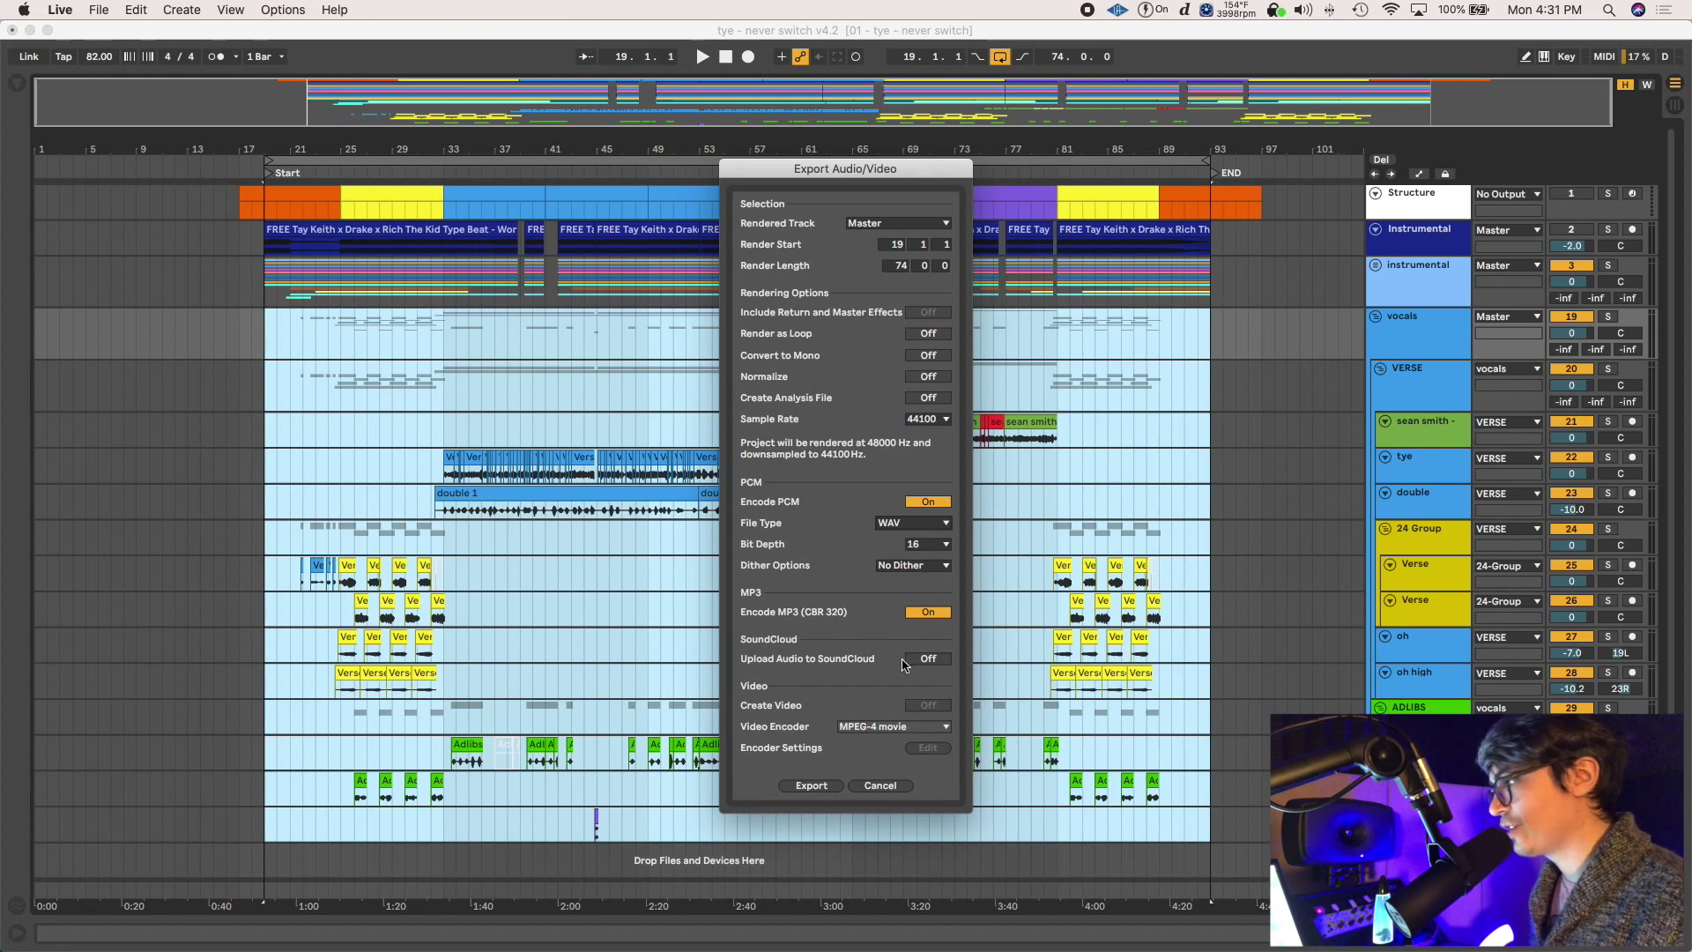
click(880, 785)
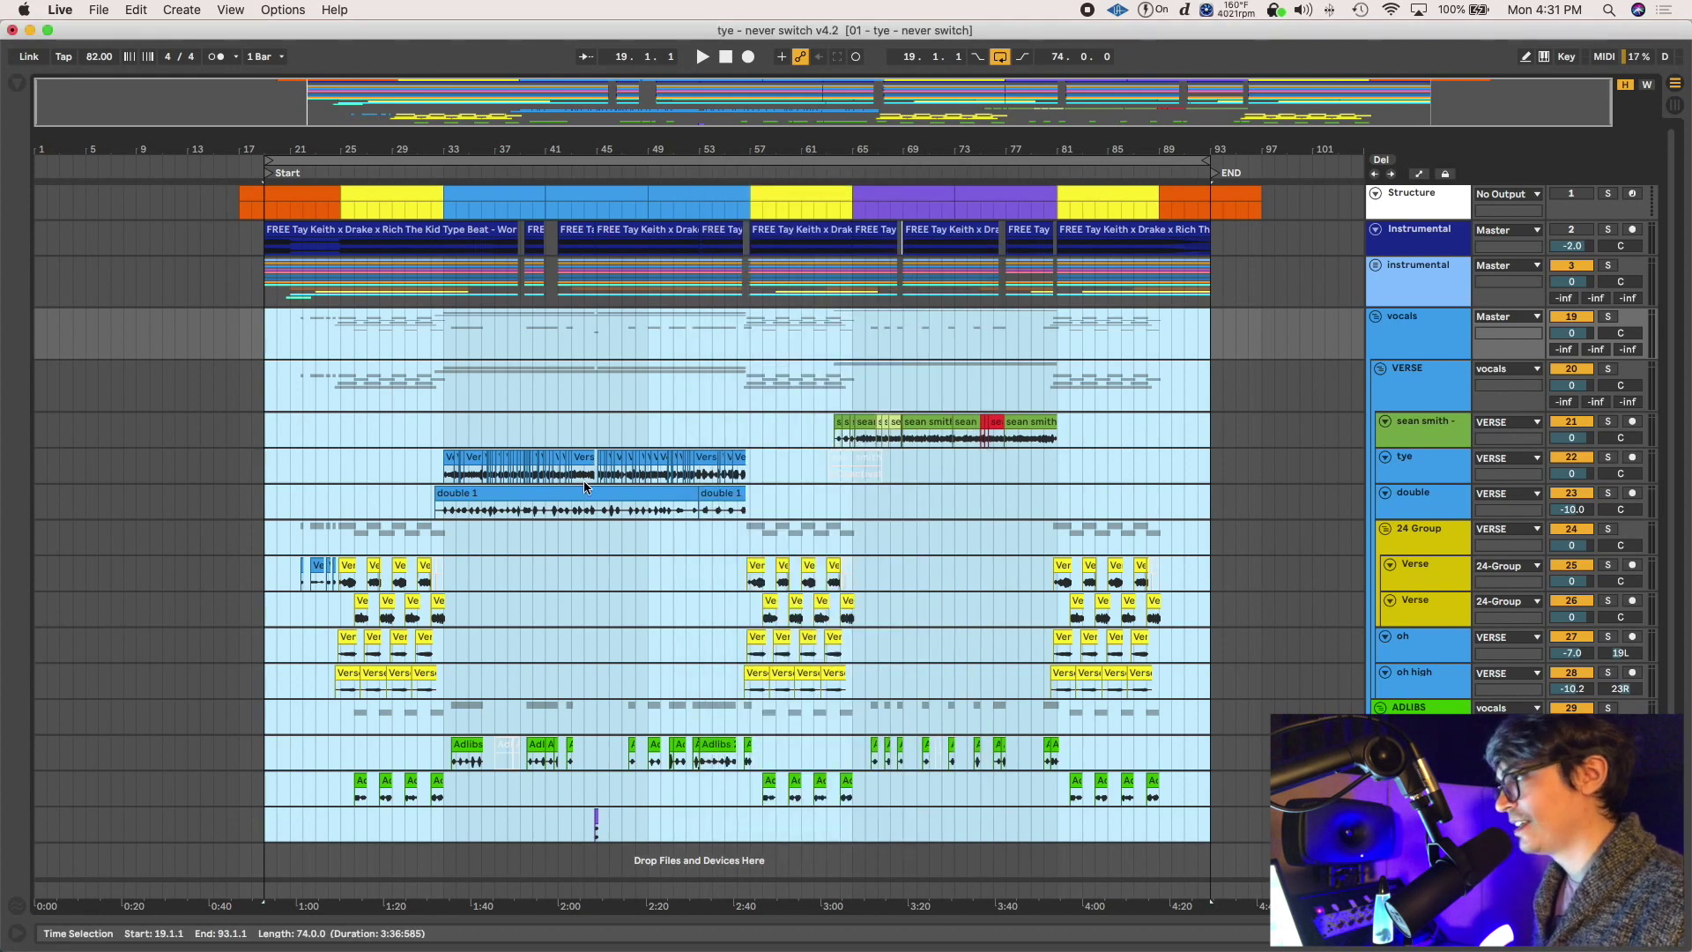
Clear the song-length selection, put the playback position at bar 33, and switch to the Session mixer
click(563, 400)
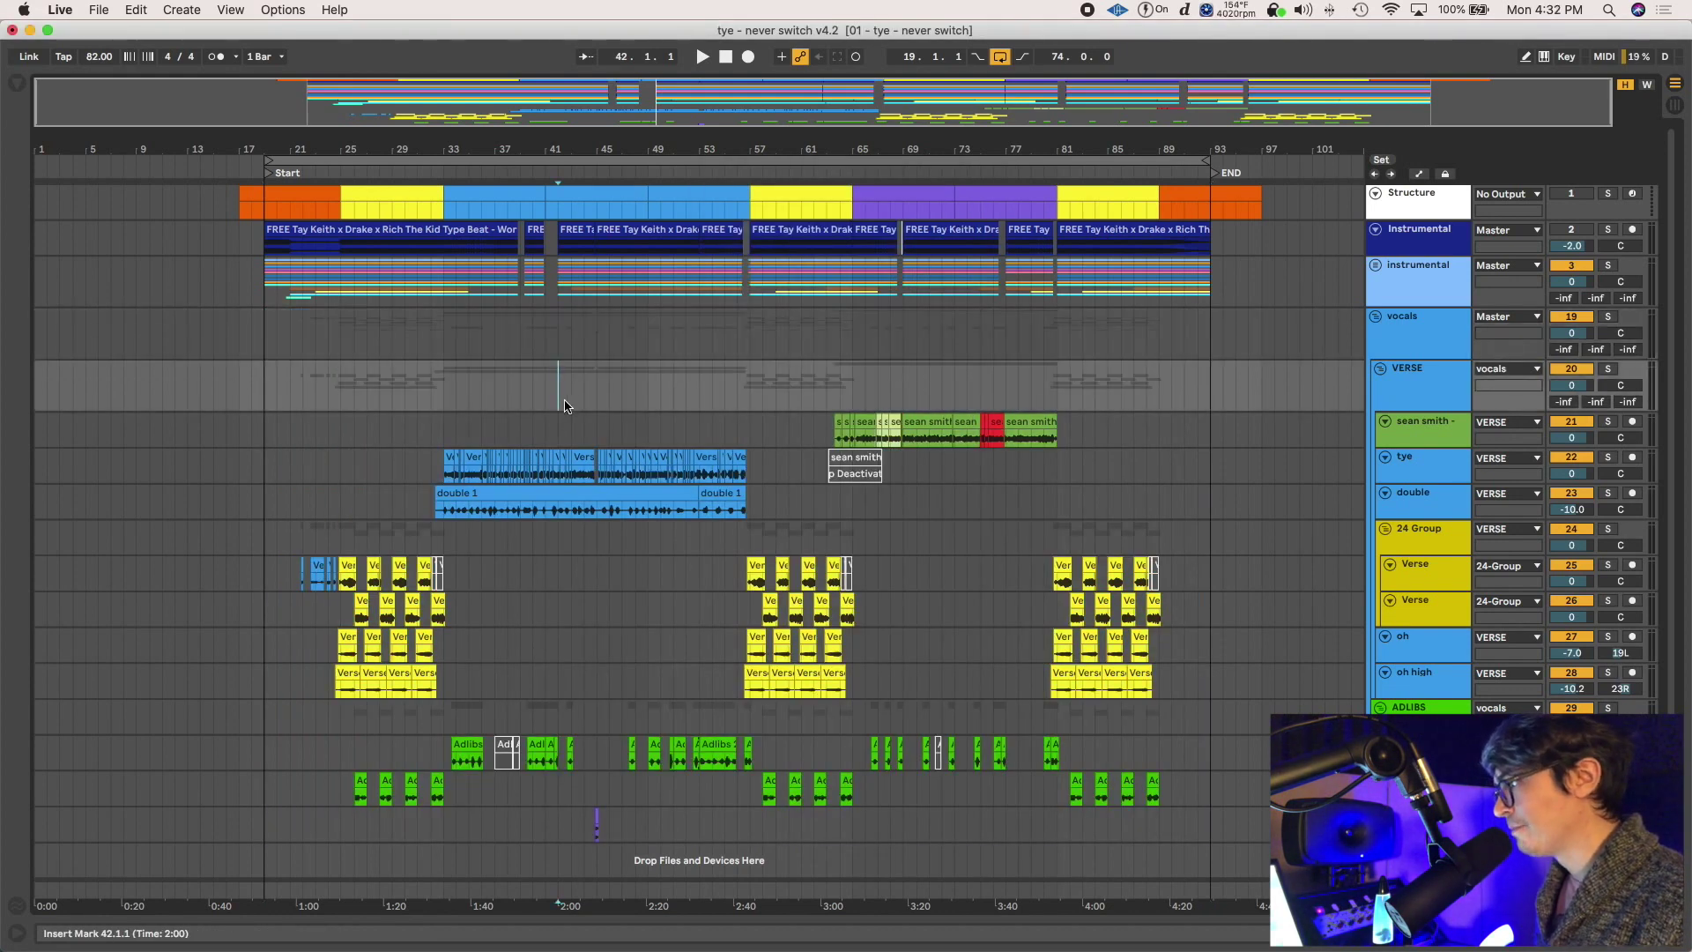
click(443, 394)
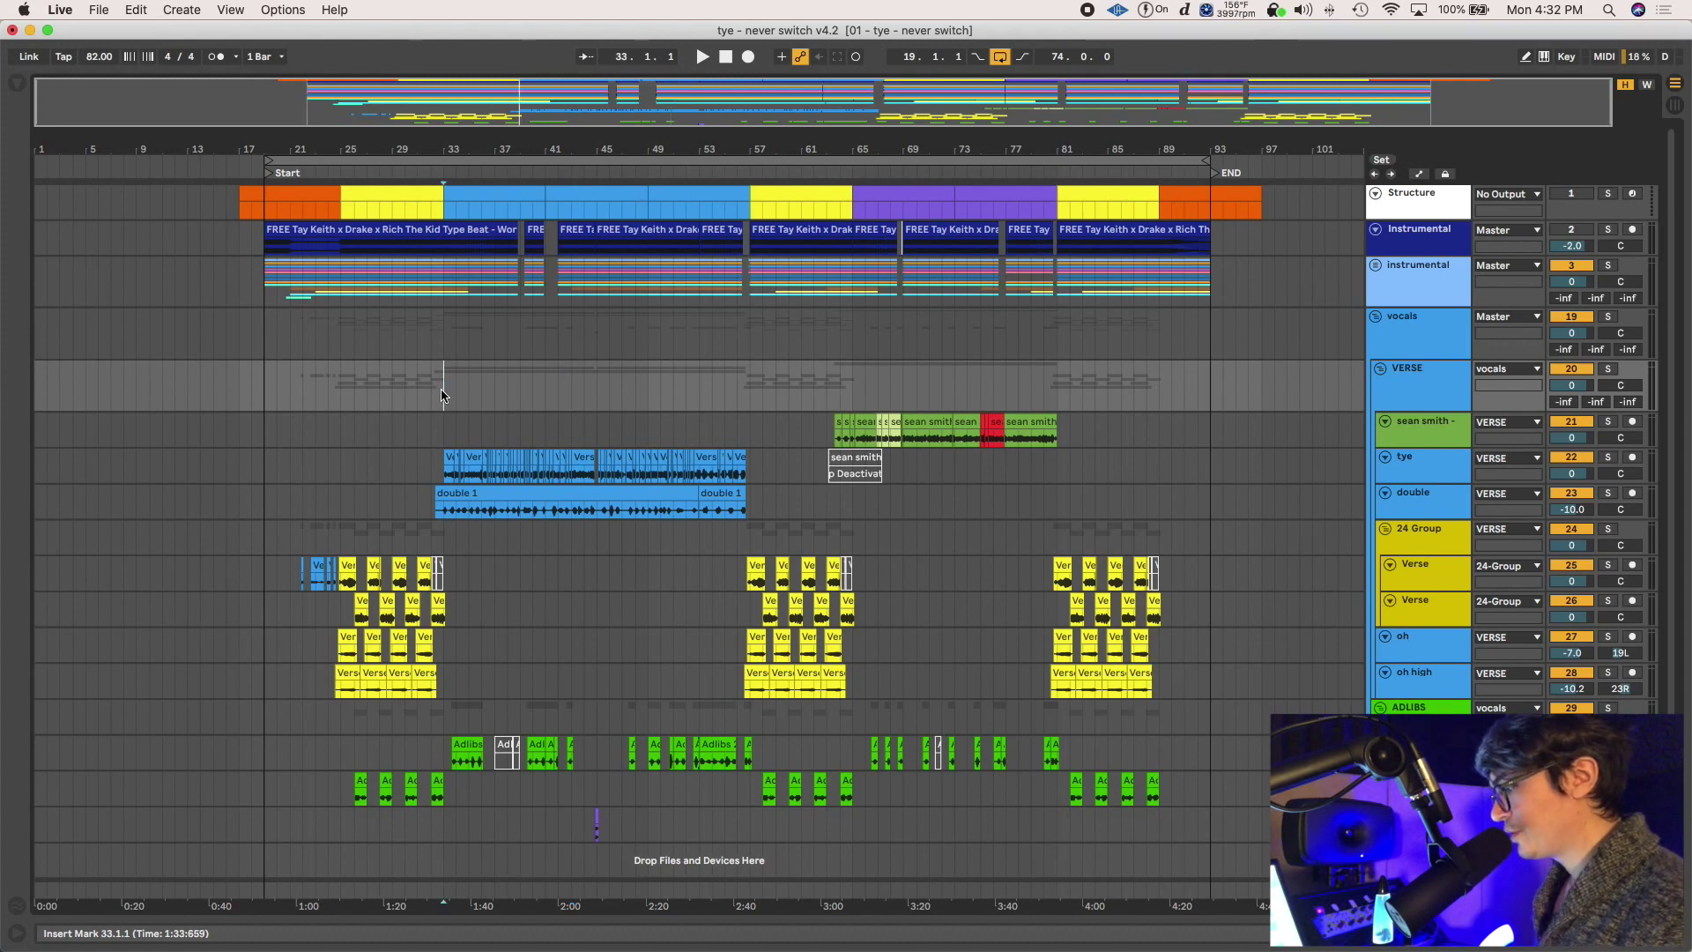
key(Tab)
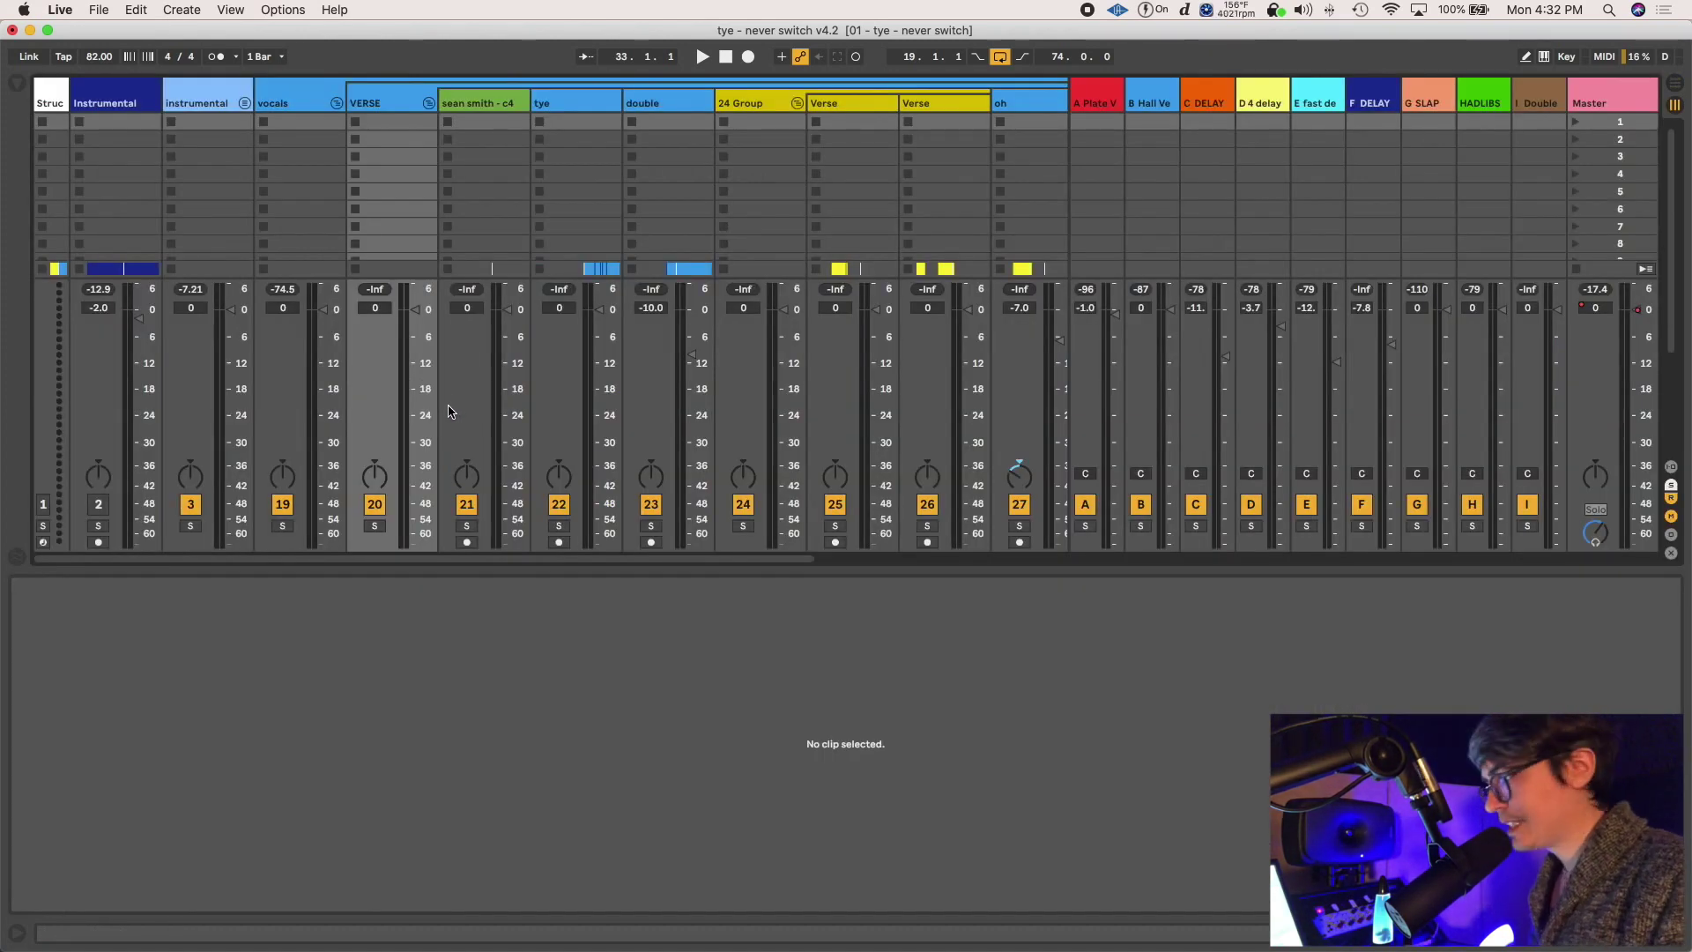